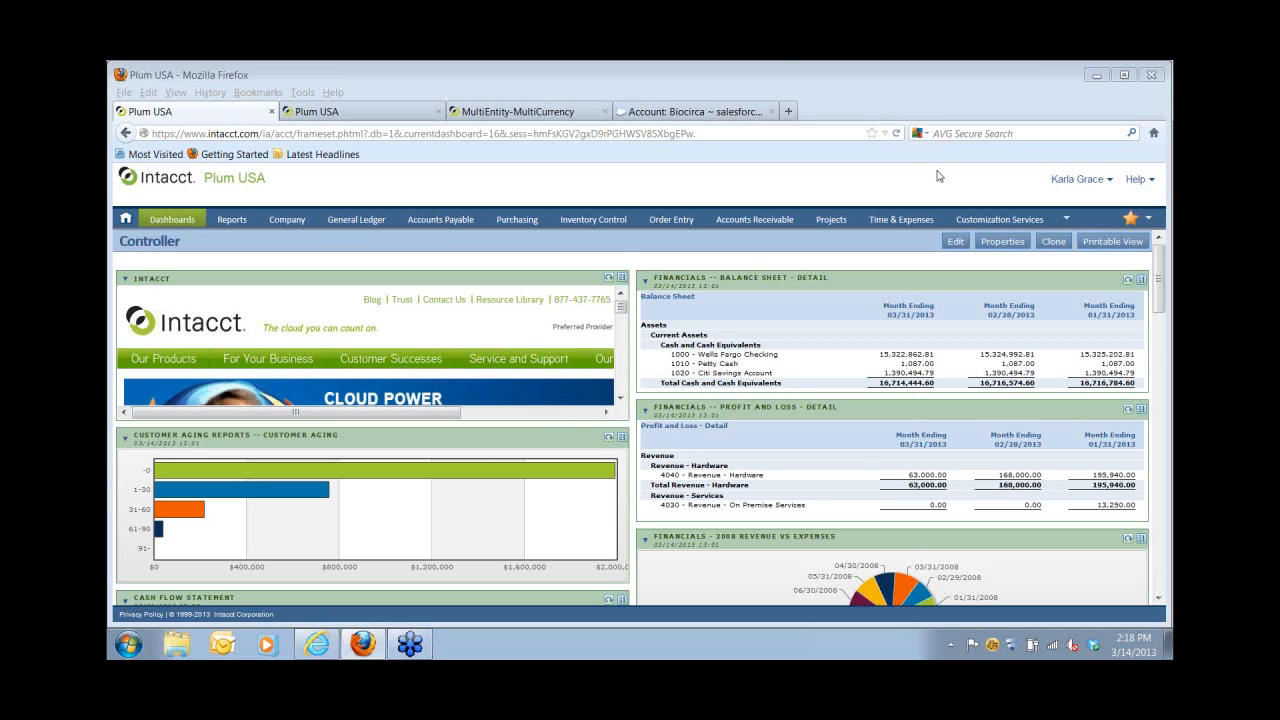
# Switch to the second Plum USA session showing the Employee dashboard.
pyautogui.click(372, 116)
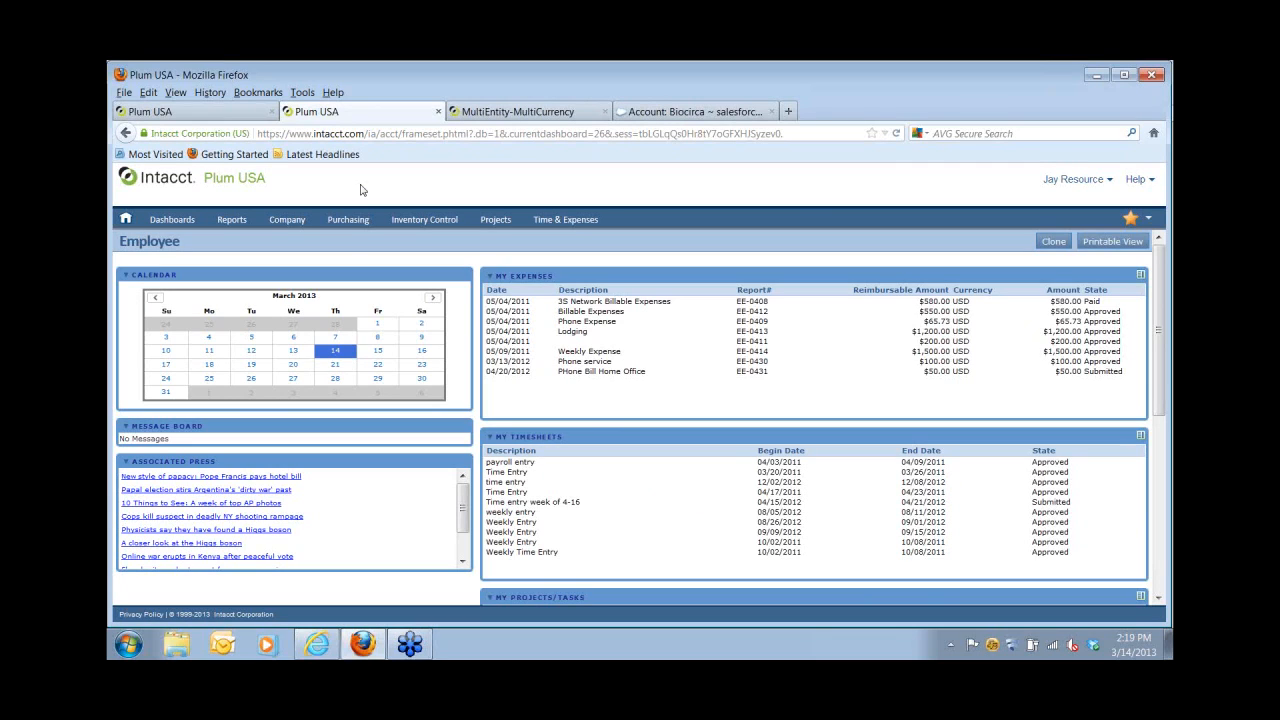
# Start a new purchase requisition with vendor V--0001--Staples.
pyautogui.click(347, 220)
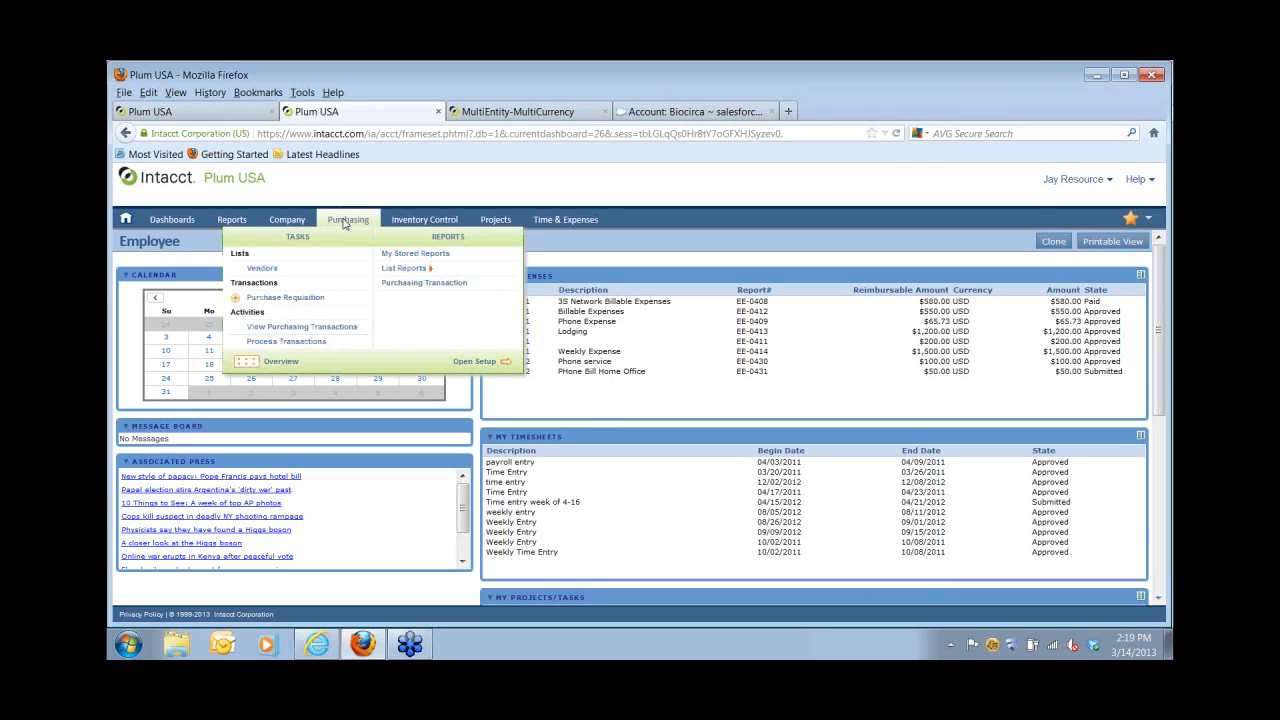
pyautogui.click(288, 298)
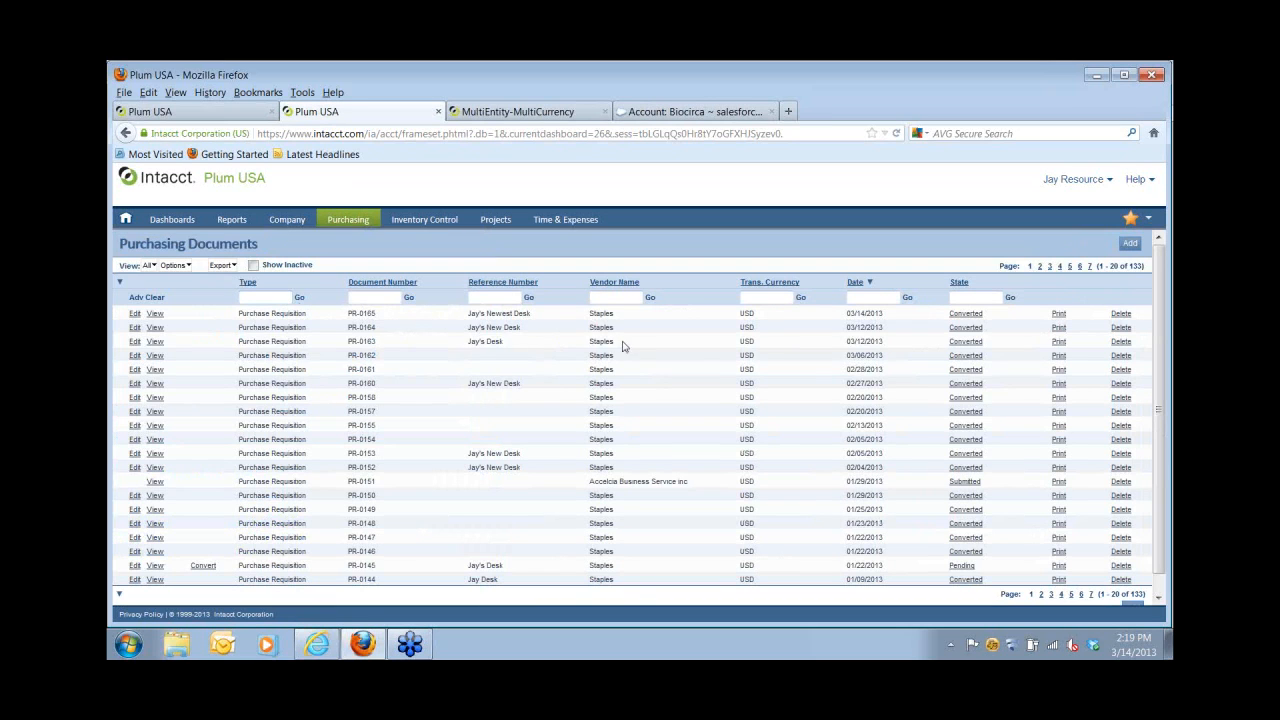
pyautogui.click(1131, 244)
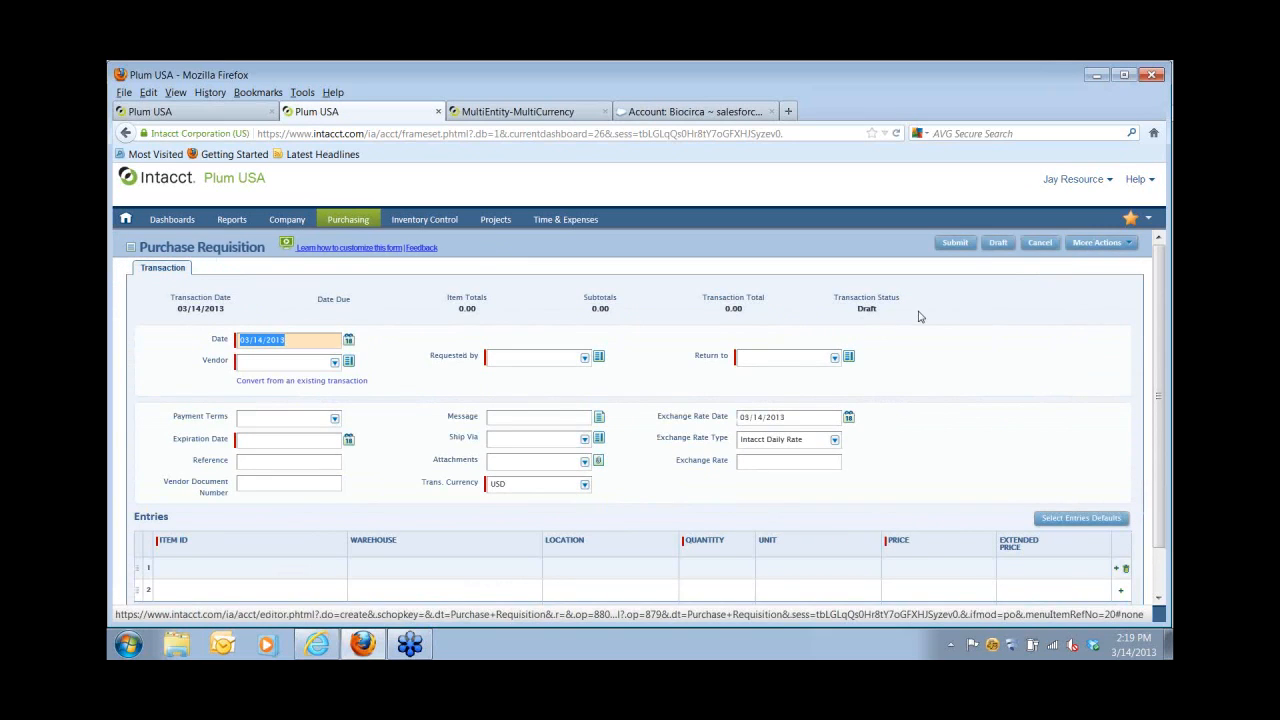
pyautogui.click(287, 360)
pyautogui.write('s')
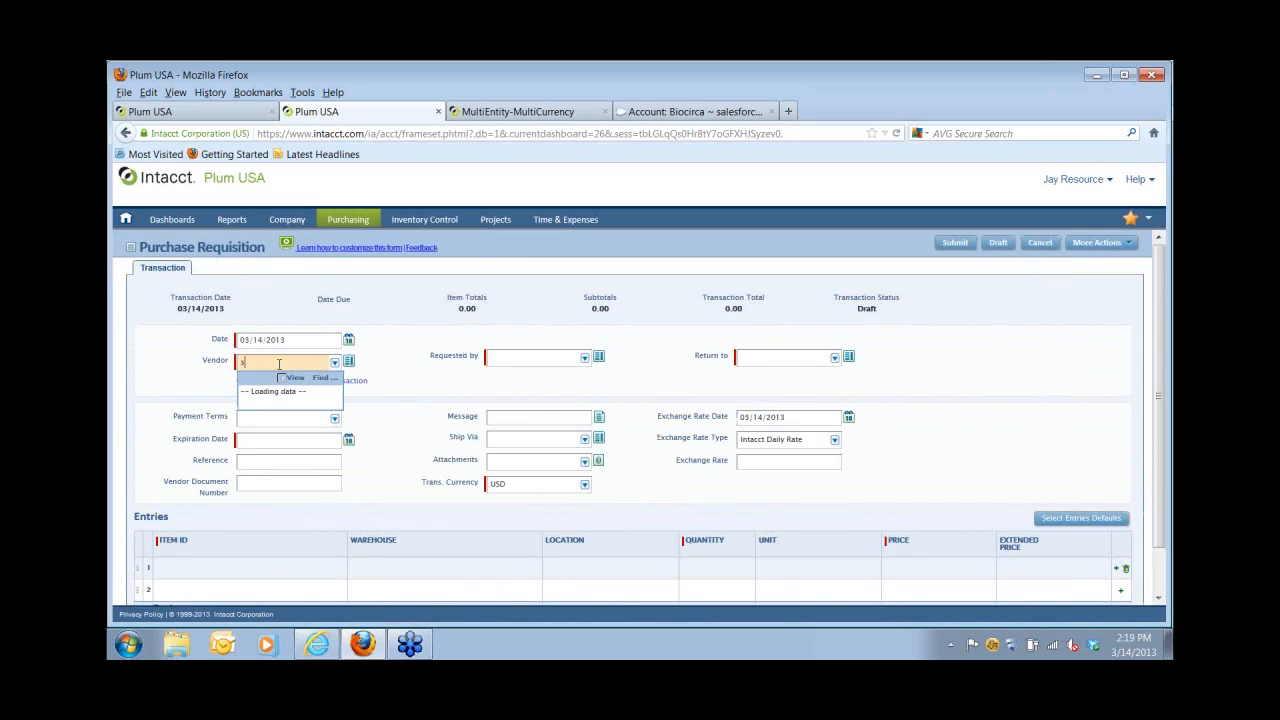
pyautogui.click(284, 391)
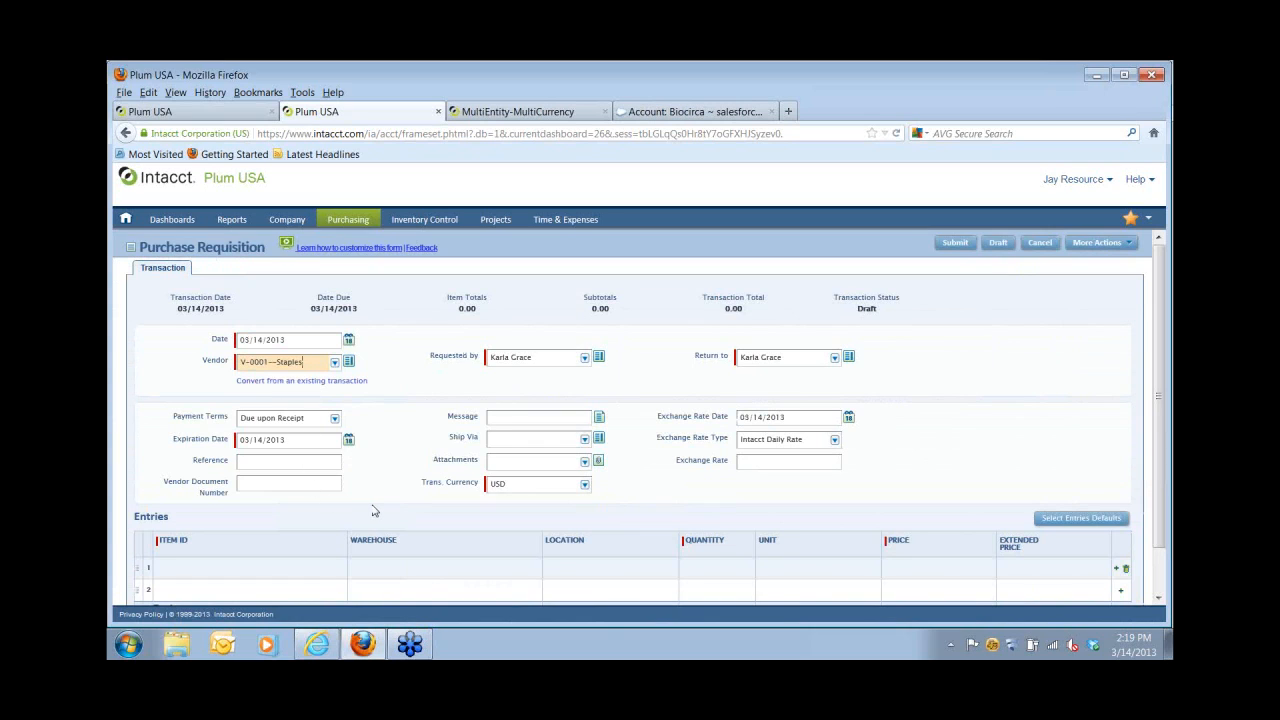
# Attach the Desk file to the requisition and view its desk image.
pyautogui.click(585, 464)
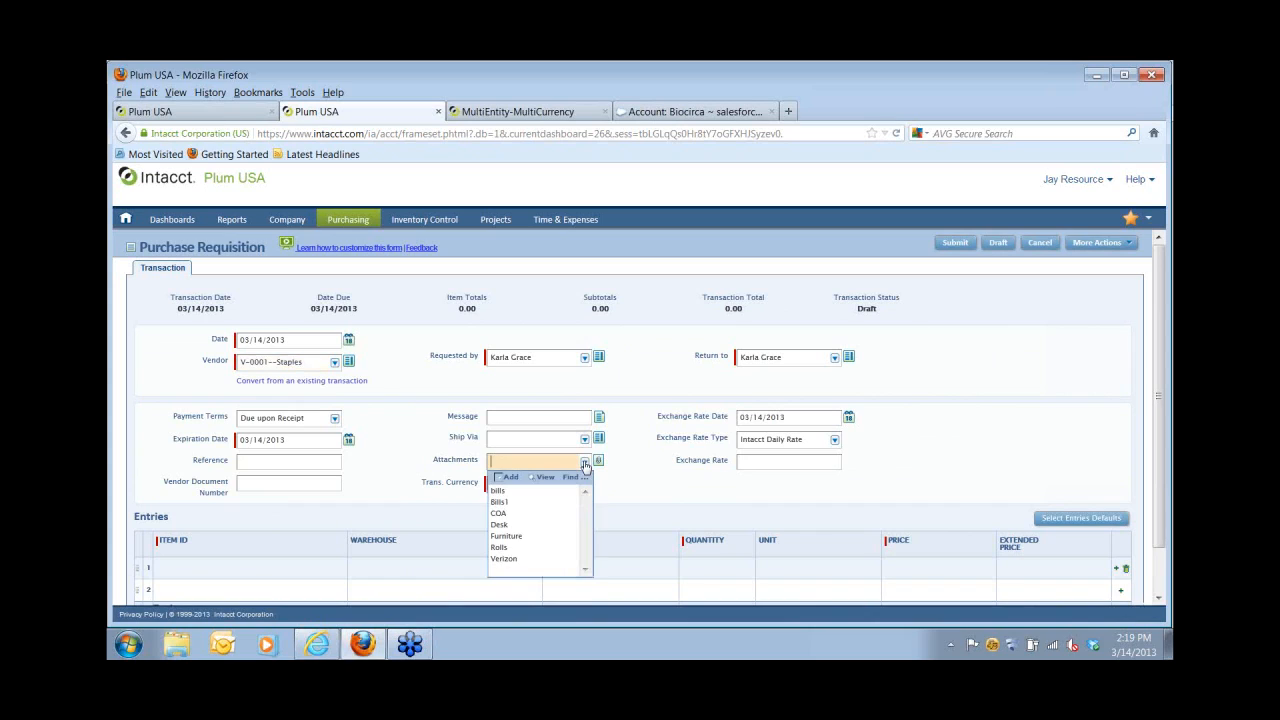
pyautogui.click(498, 524)
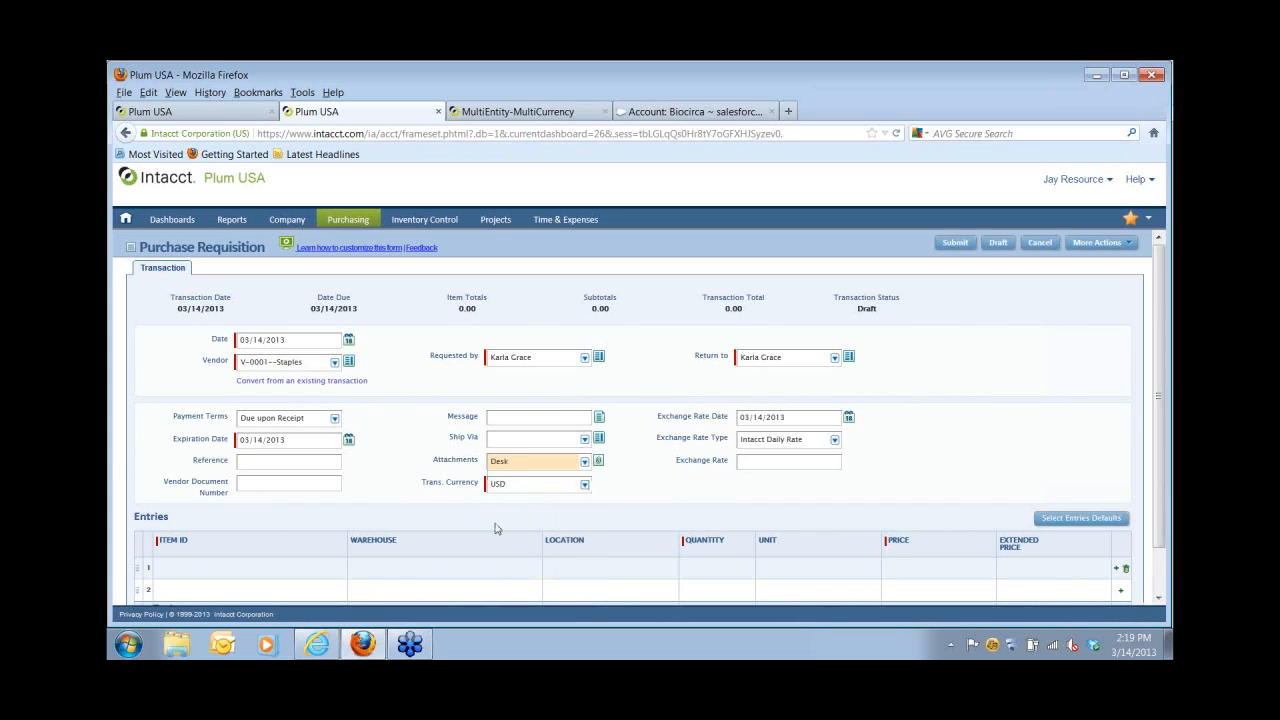
pyautogui.click(598, 462)
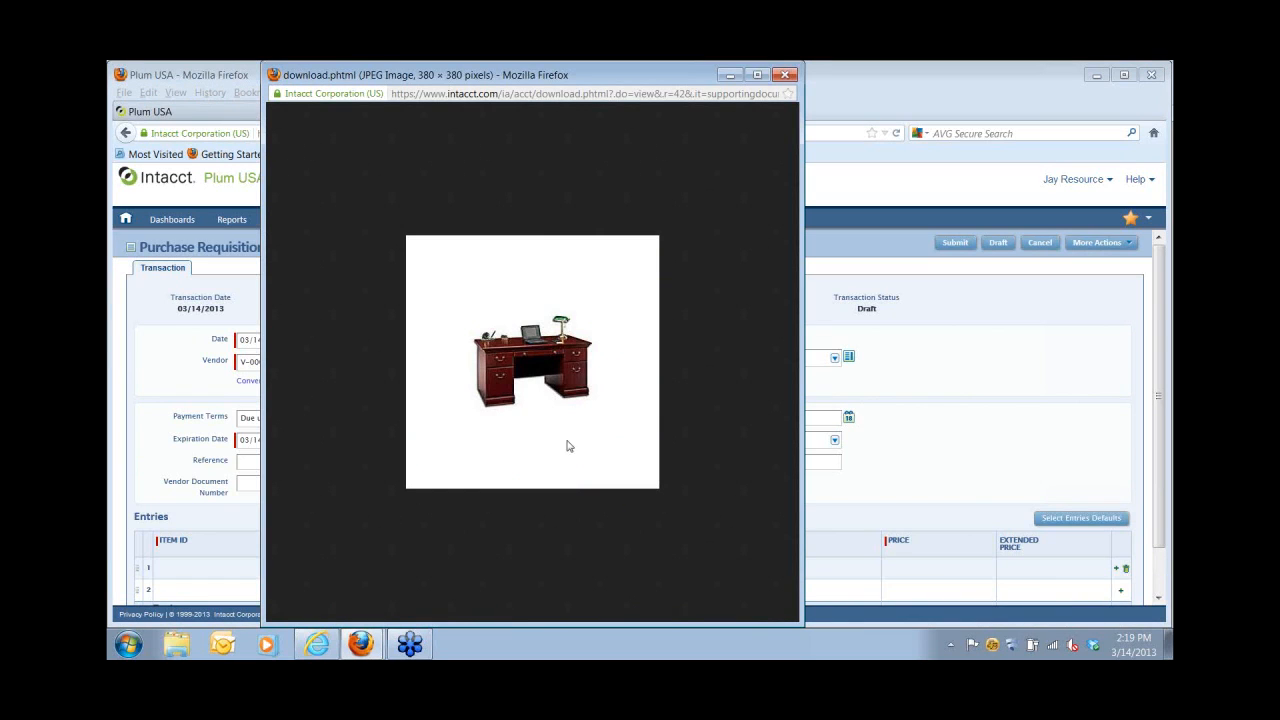
# Set entry line 1 to Desk--Office Desk, quantity 1 at 300.00, for a 300.00 total.
pyautogui.click(788, 76)
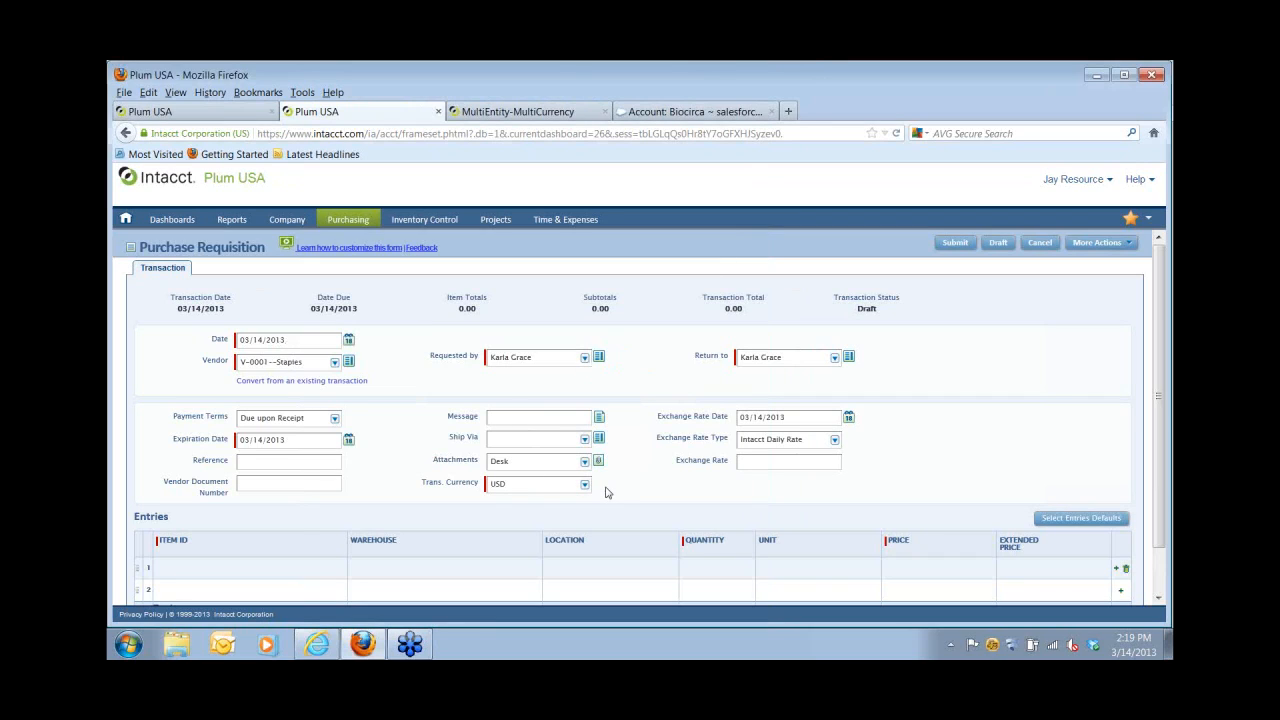
pyautogui.click(258, 567)
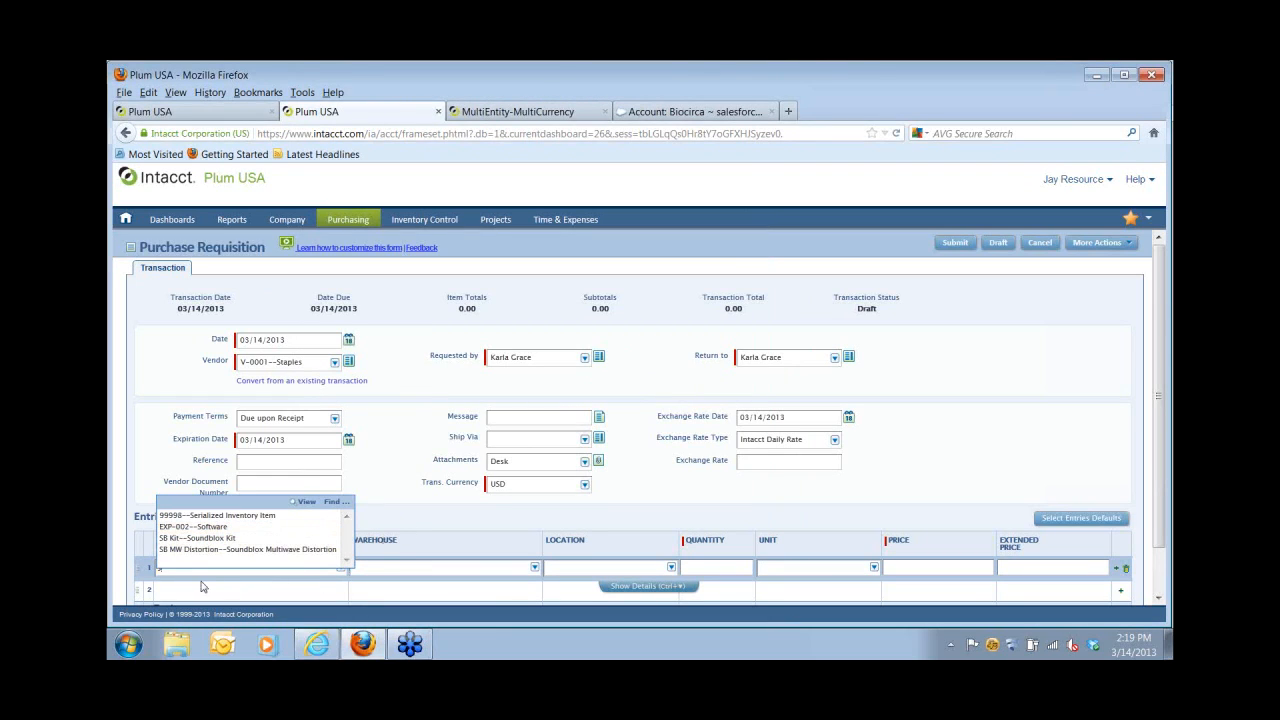
pyautogui.press('Tab')
pyautogui.click(283, 566)
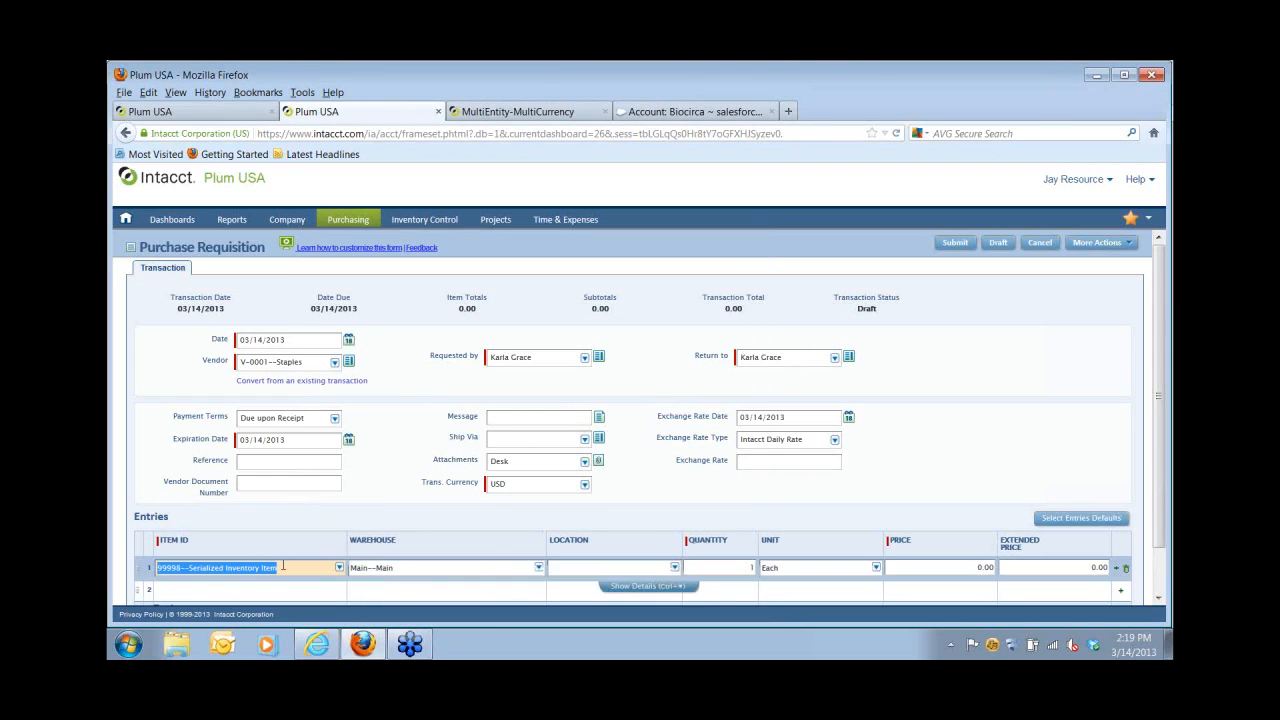
pyautogui.press('BackSpace')
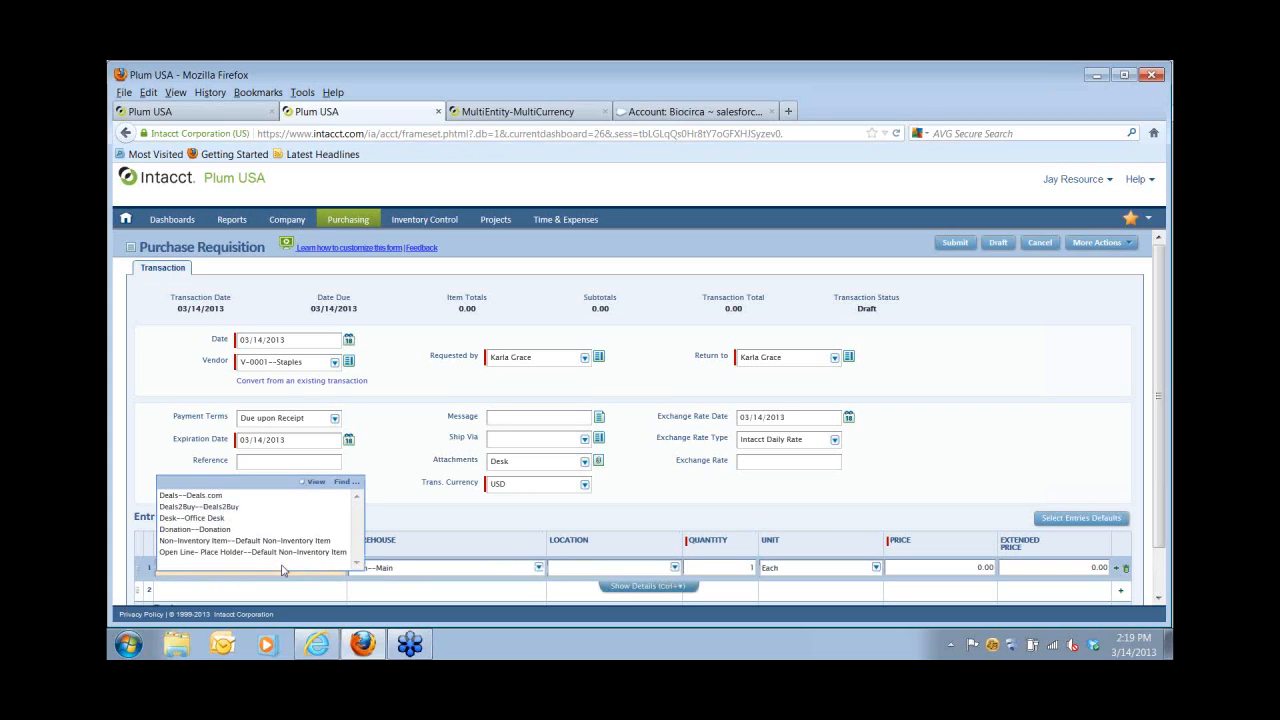
pyautogui.click(201, 519)
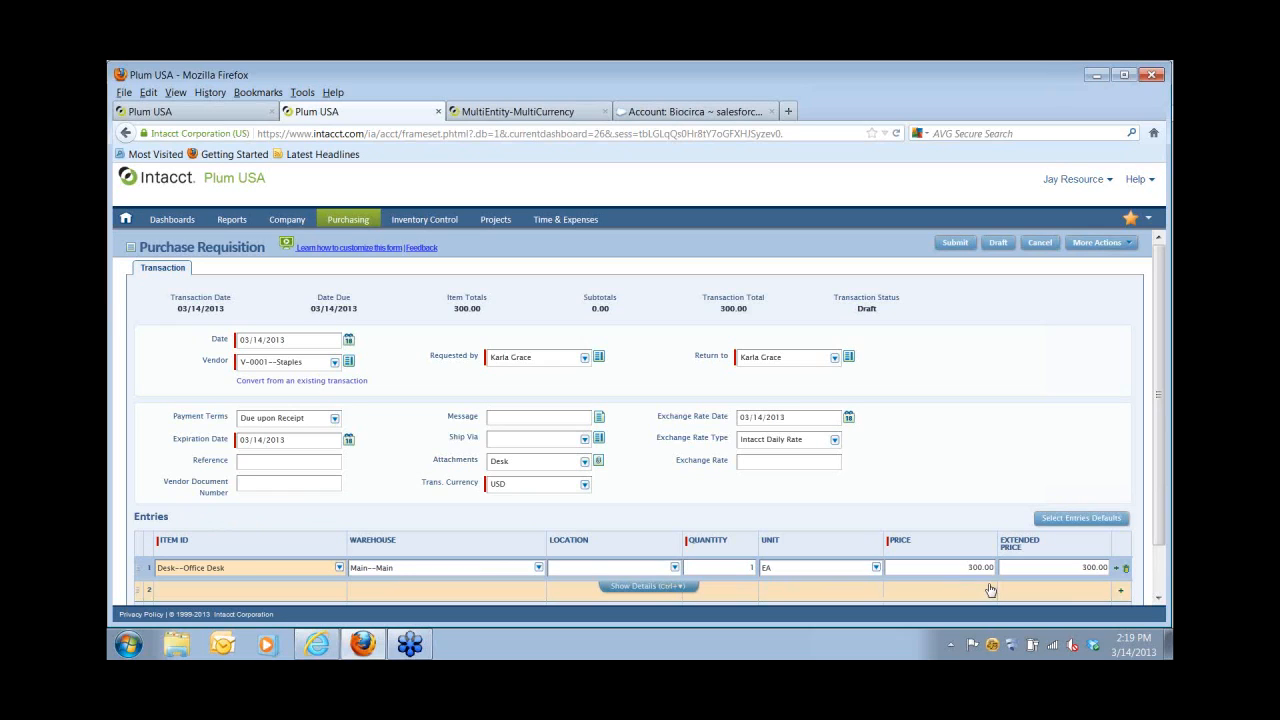
# Add a reference, submit the requisition as PR-0166, and return to the Controller session.
pyautogui.click(245, 461)
pyautogui.click(245, 461)
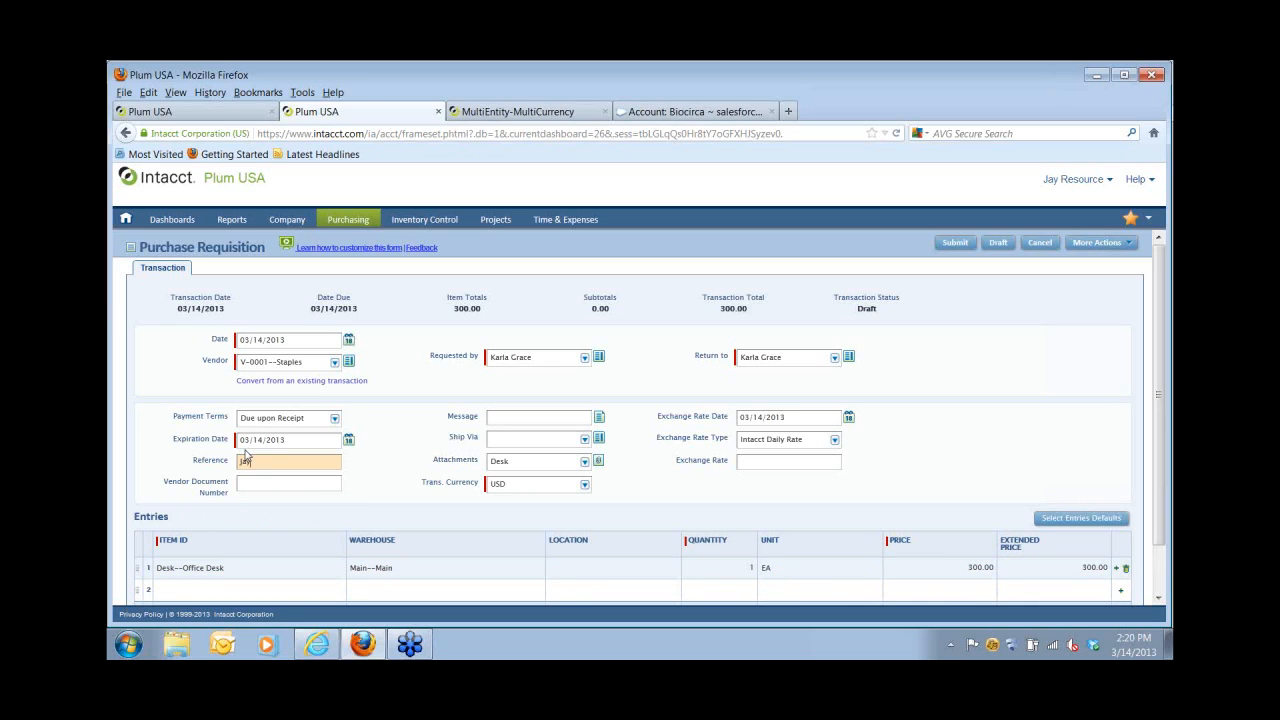
pyautogui.click(951, 245)
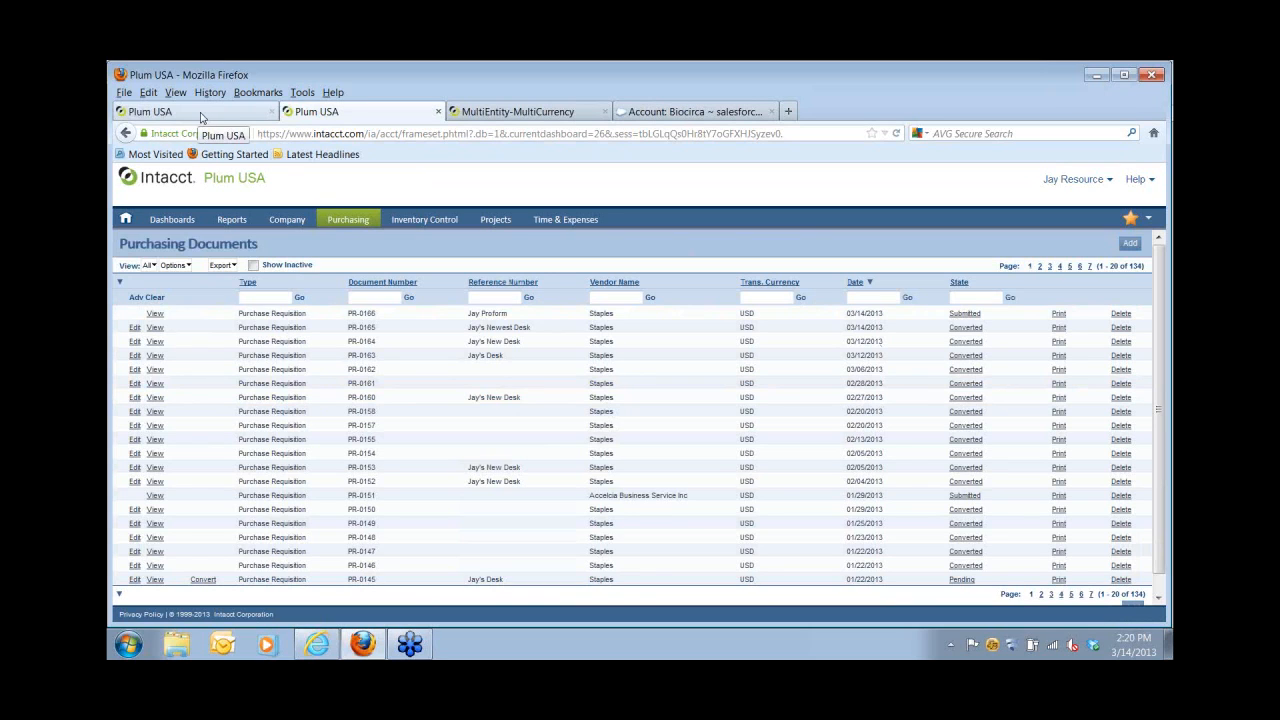
pyautogui.click(203, 118)
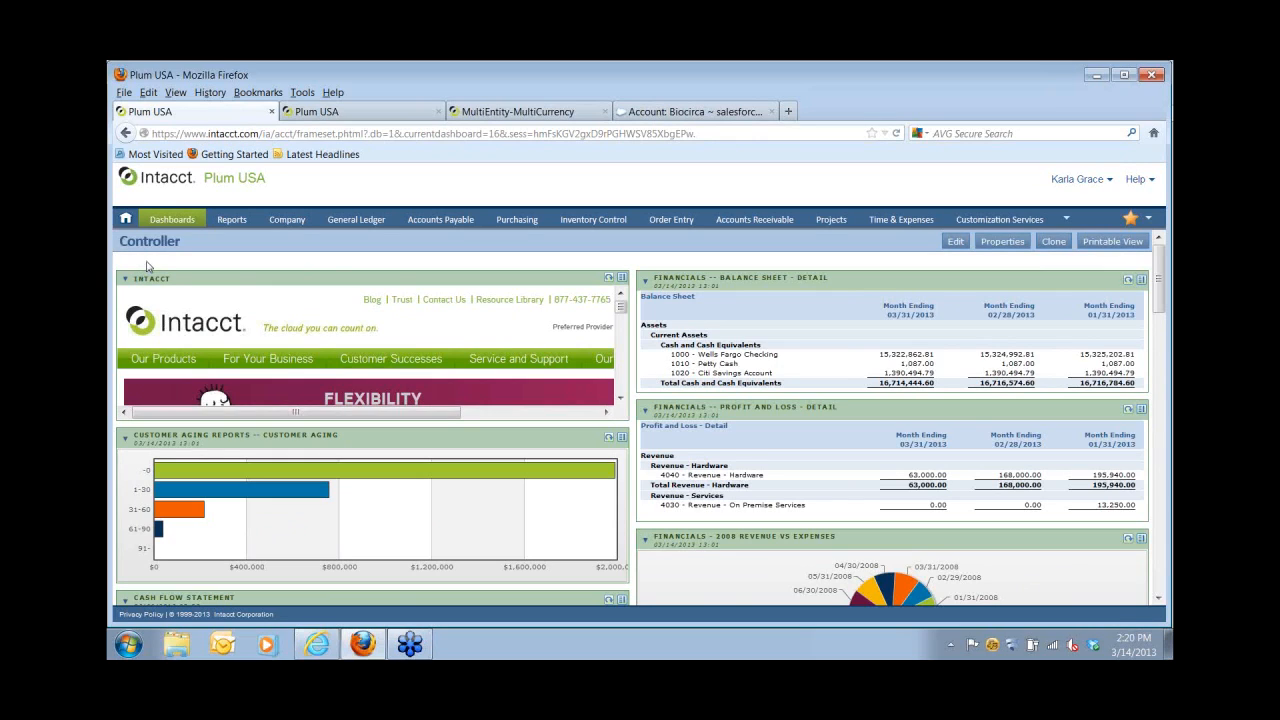
# Show the Purchasing Operations dashboard listing PR-0166 awaiting approval.
pyautogui.click(160, 224)
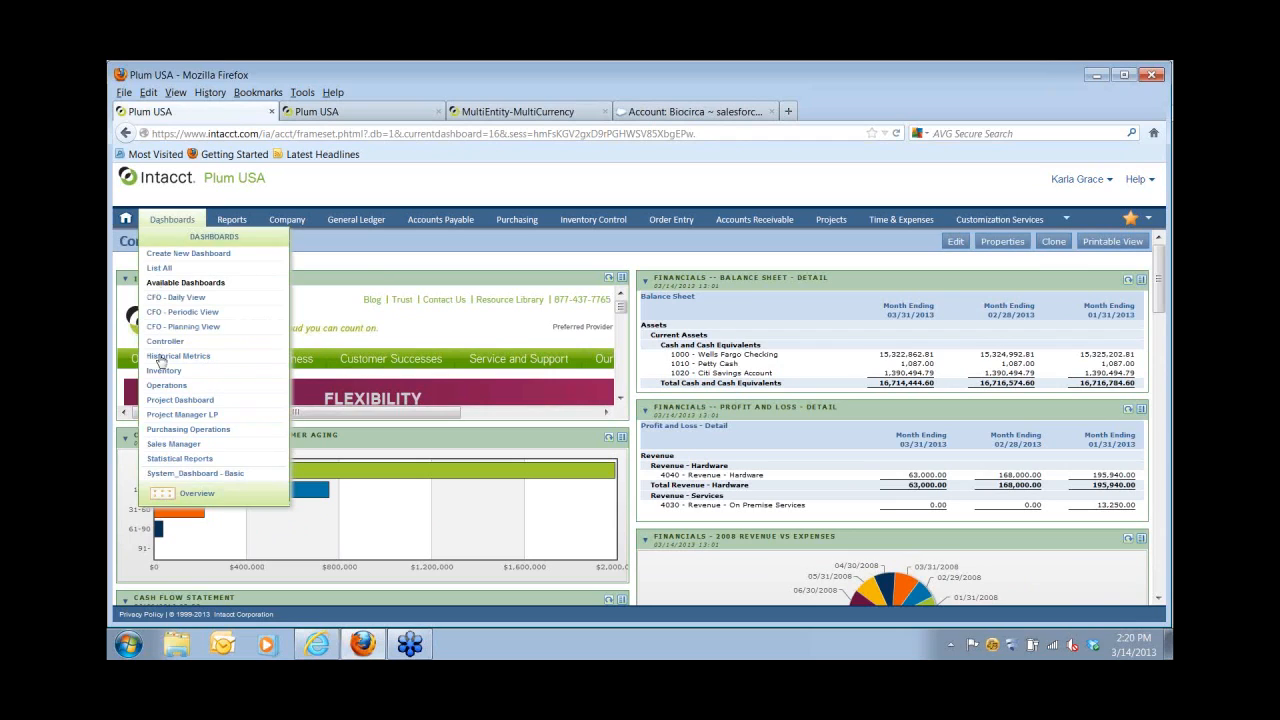
pyautogui.click(166, 430)
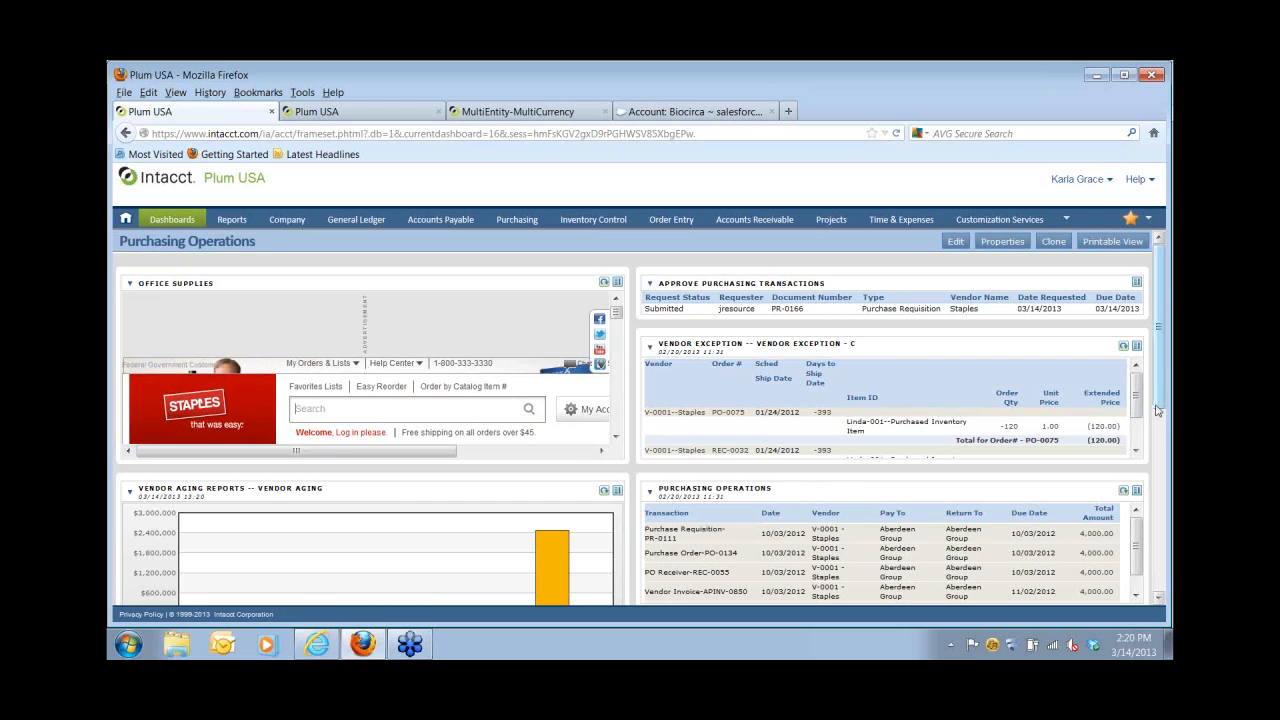
pyautogui.moveTo(1160, 398)
pyautogui.mouseDown()
pyautogui.moveTo(1168, 512)
pyautogui.moveTo(1166, 392)
pyautogui.mouseUp()
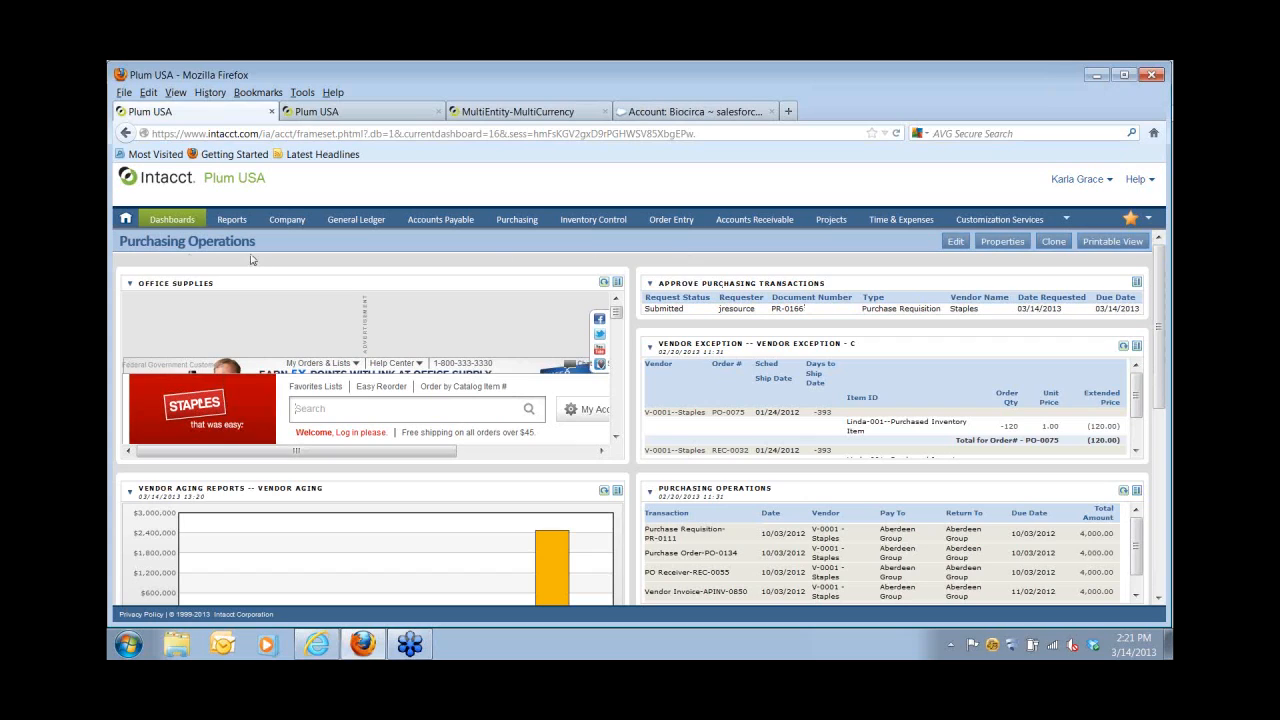
pyautogui.moveTo(175, 222)
# Open requisition PR-0166 full-screen from the Approve Purchasing Transactions list.
pyautogui.click(1136, 283)
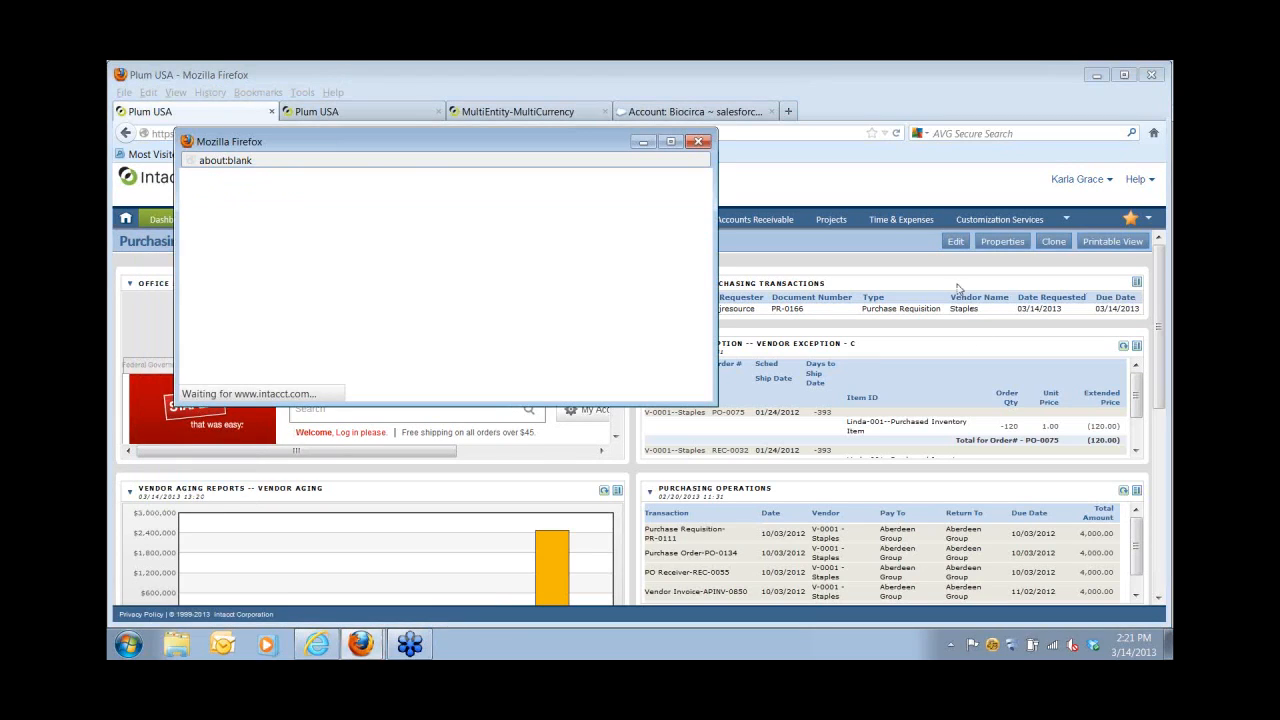
pyautogui.click(672, 142)
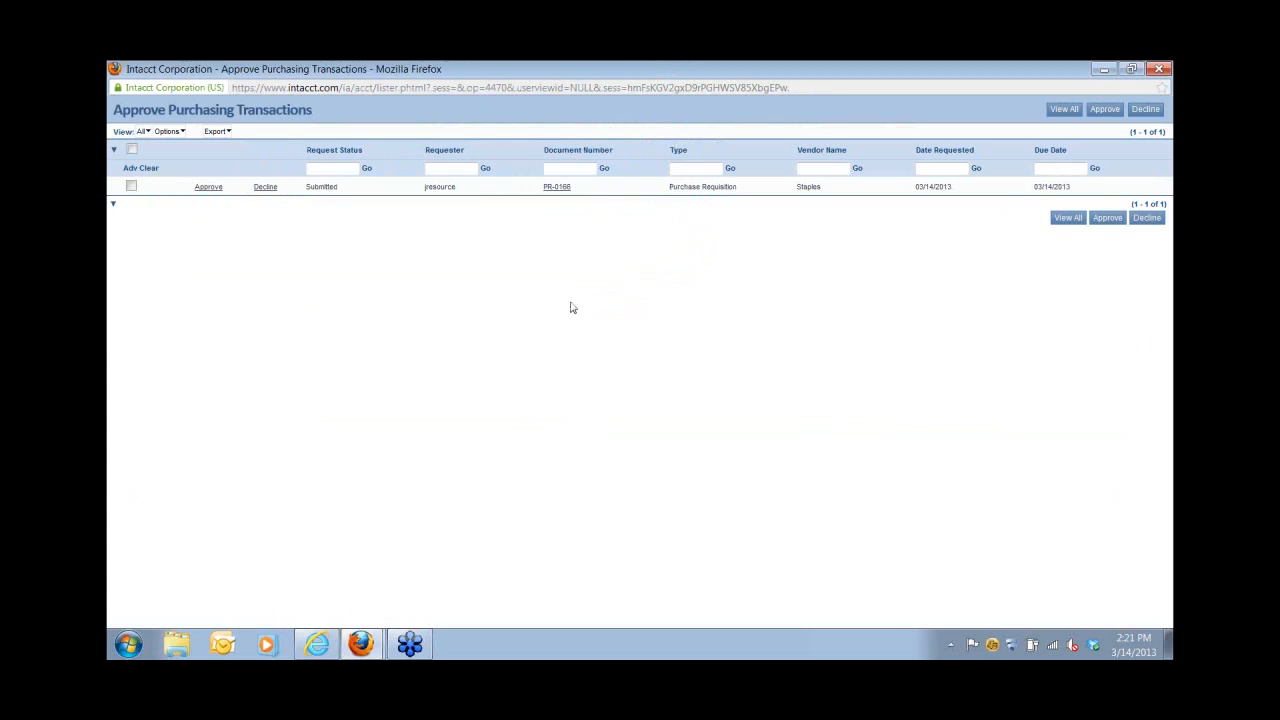
pyautogui.click(557, 188)
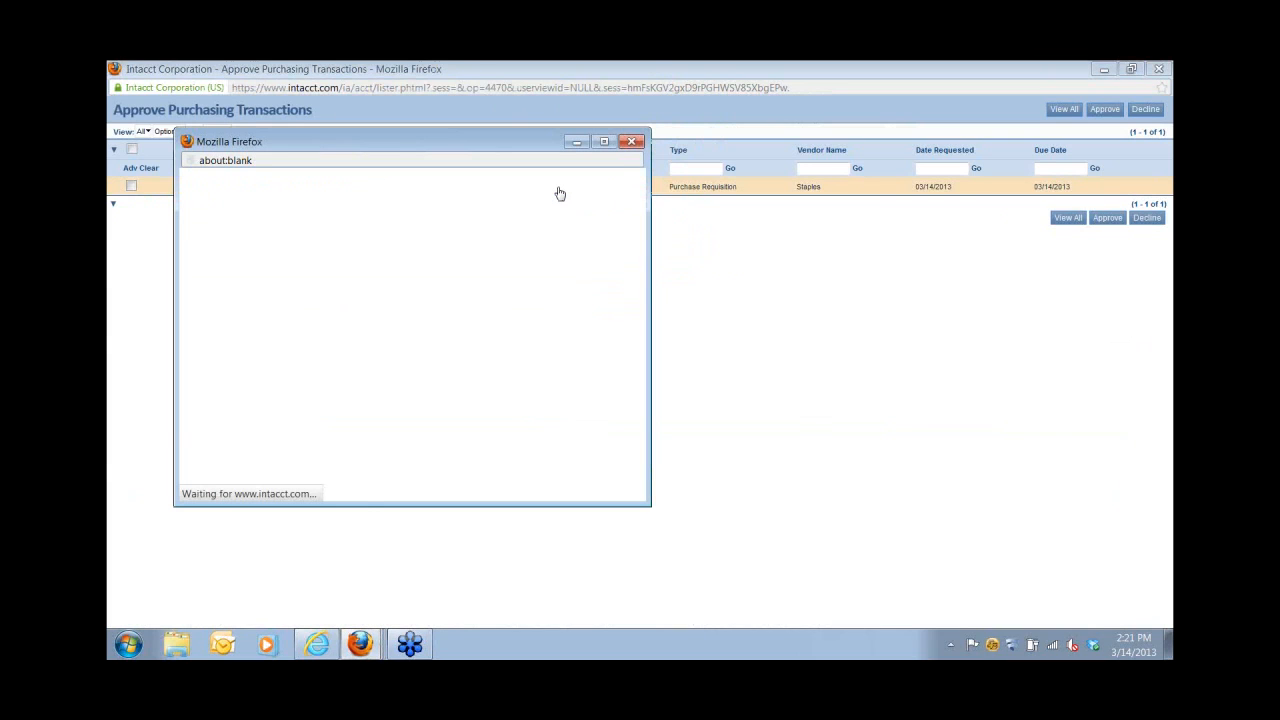
pyautogui.click(606, 147)
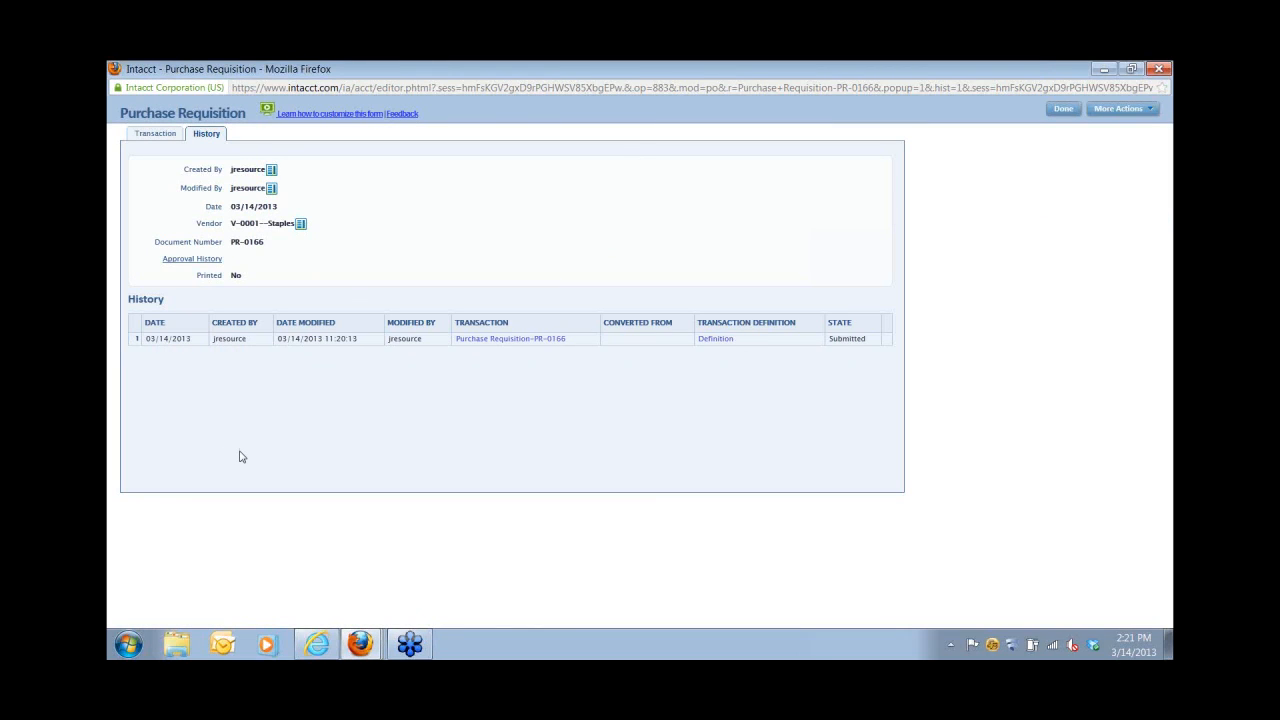
# Review PR-0166's details and Desk attachment, then show its History with state Submitted.
pyautogui.click(155, 135)
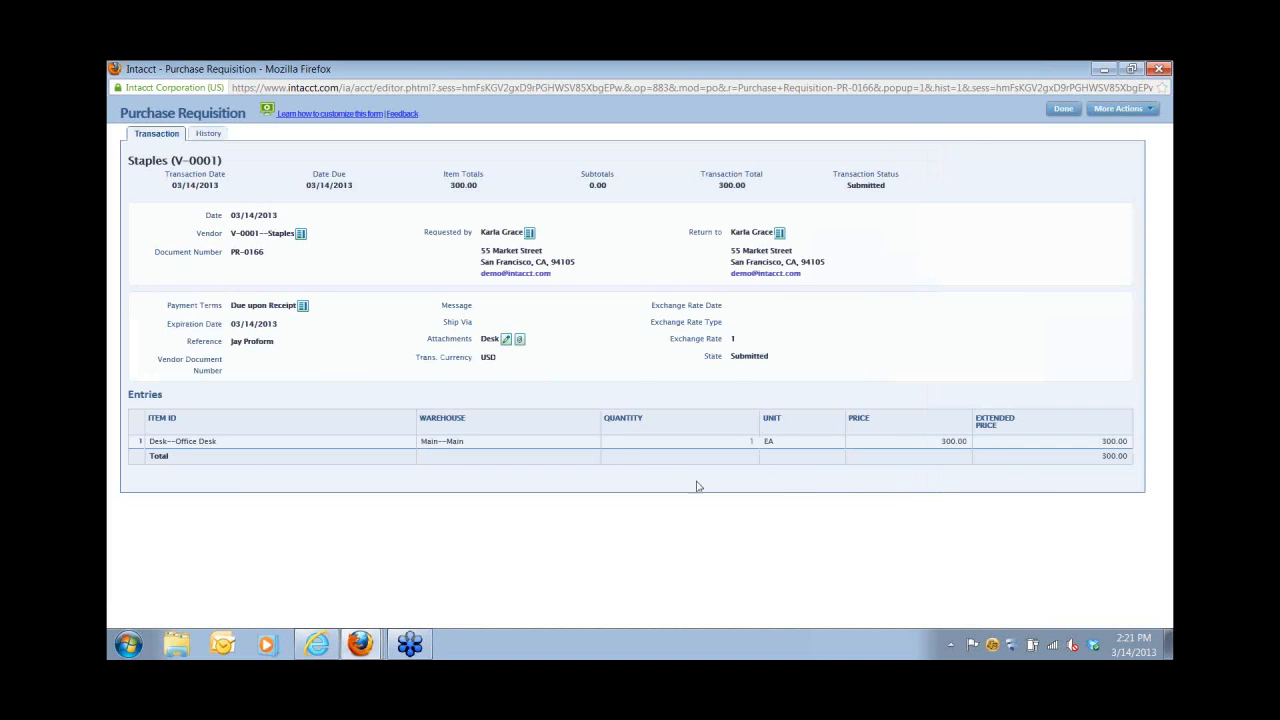
pyautogui.click(519, 341)
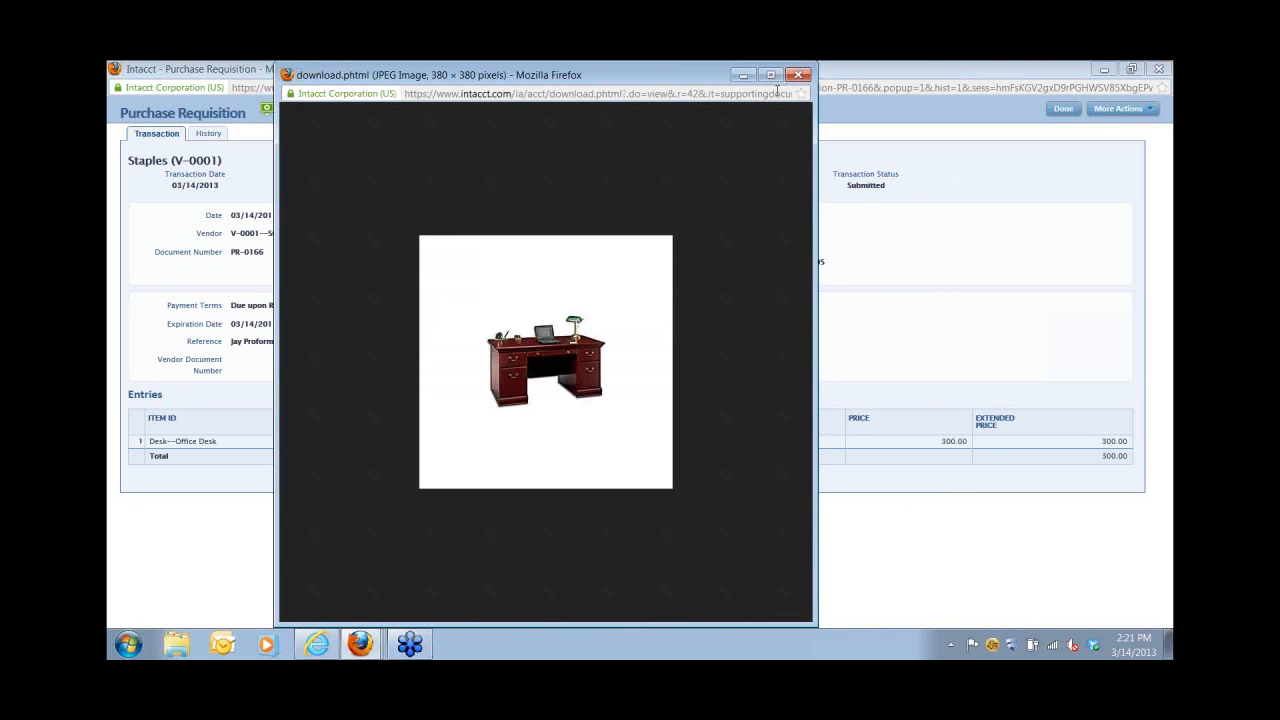
pyautogui.click(799, 75)
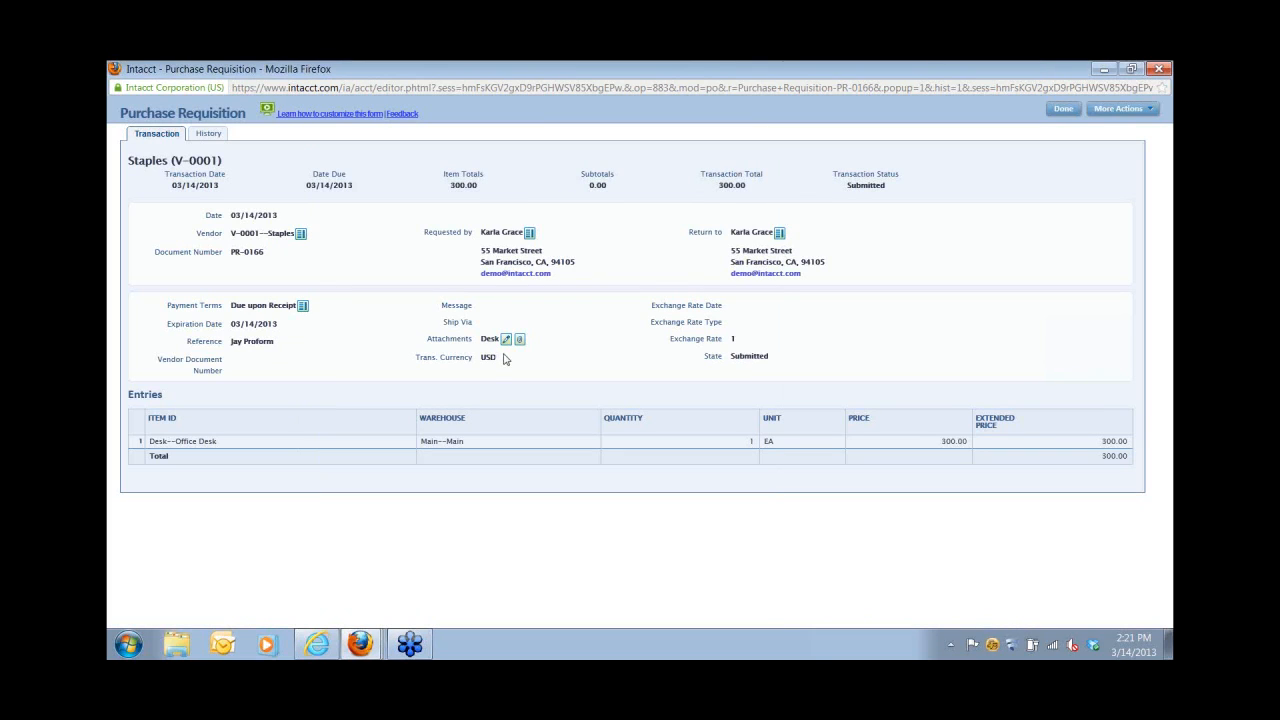
pyautogui.click(210, 136)
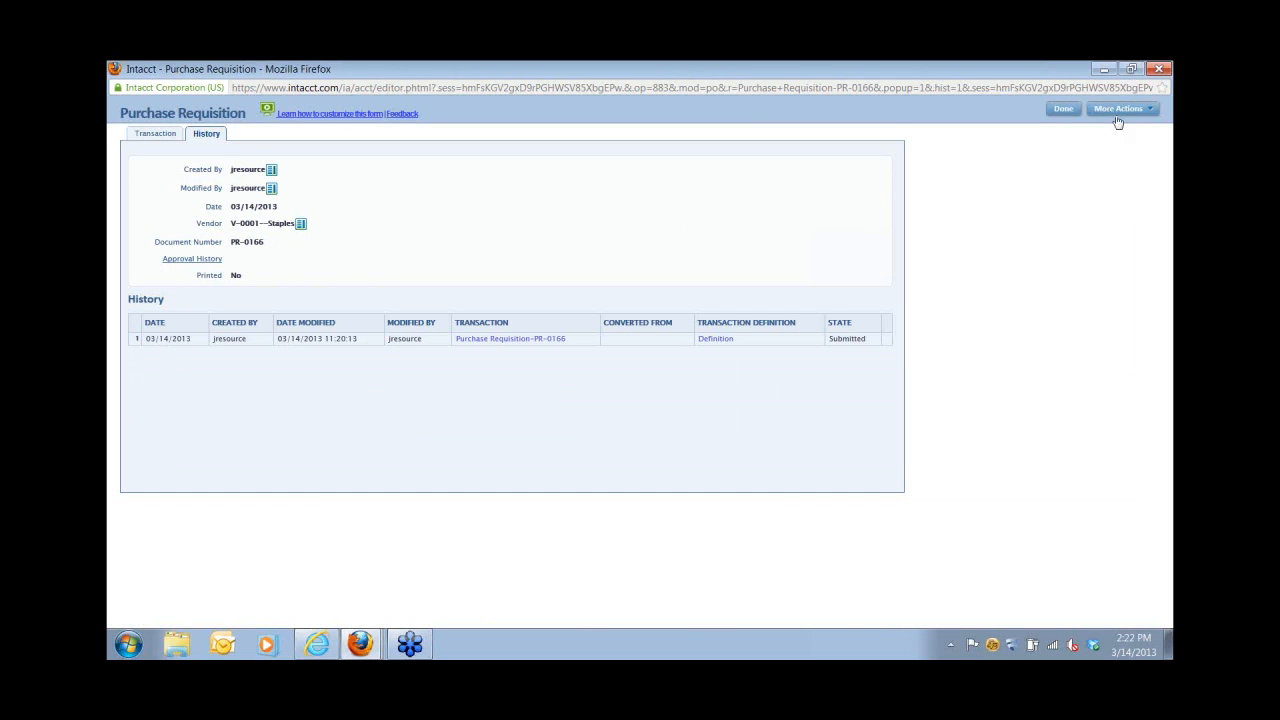
# Approve PR-0166 with the comment 'ok' and return to the Purchasing Operations dashboard.
pyautogui.click(1157, 70)
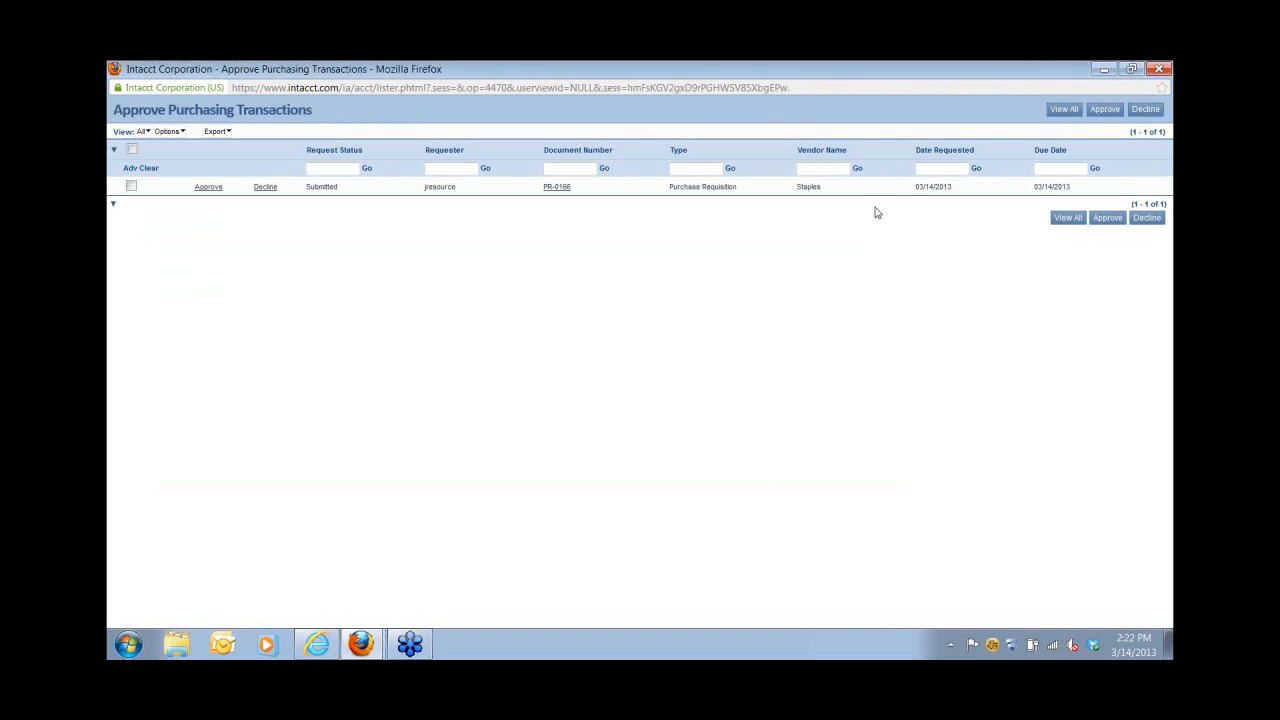
pyautogui.click(207, 187)
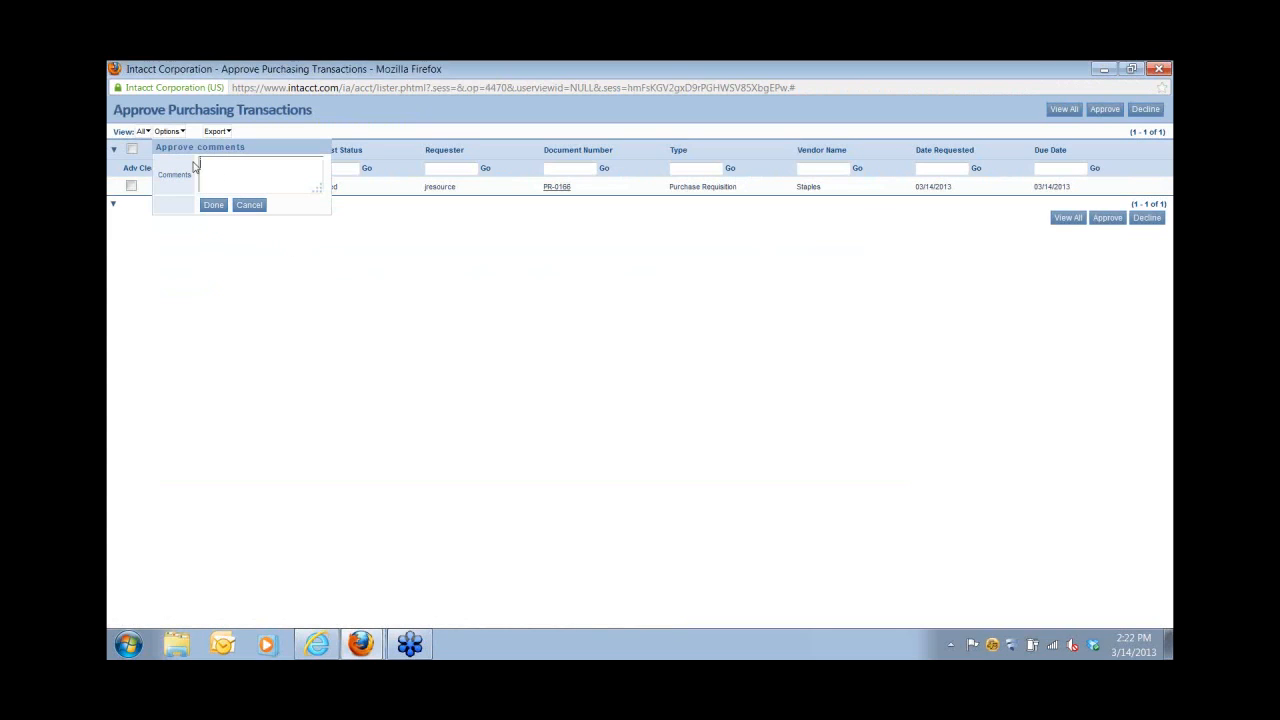
pyautogui.write('ok')
pyautogui.click(214, 205)
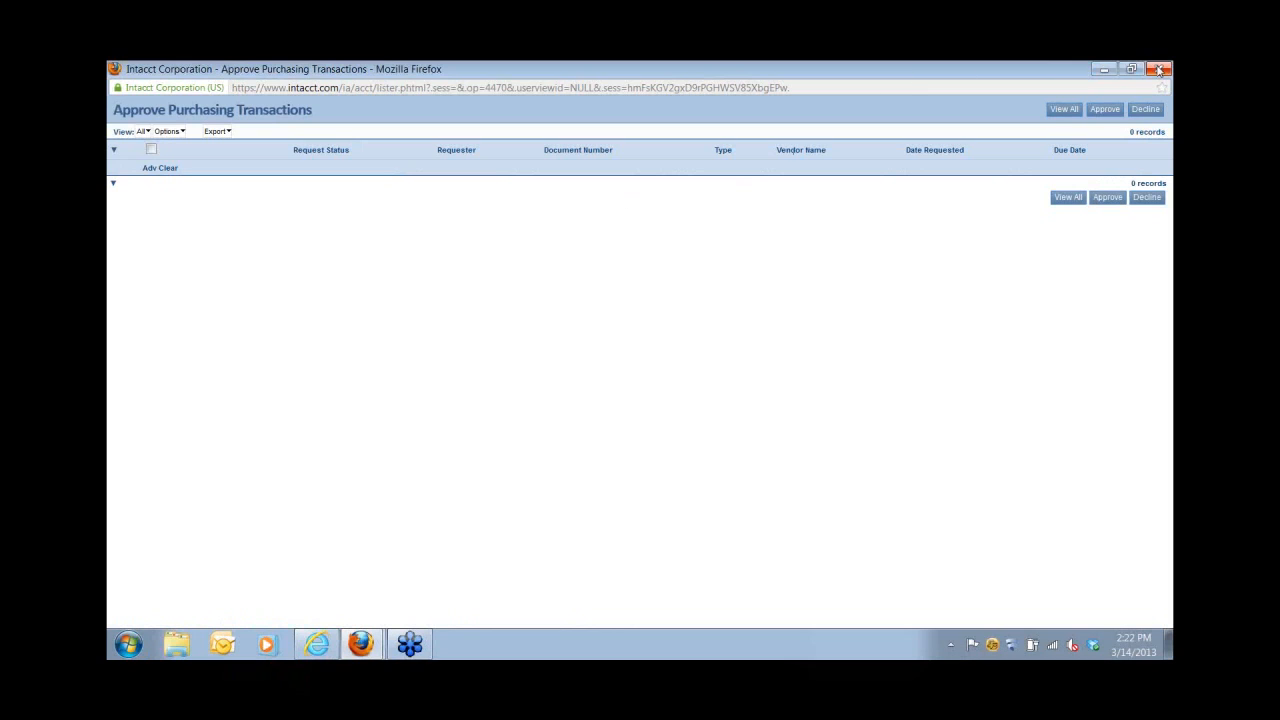
pyautogui.click(1158, 69)
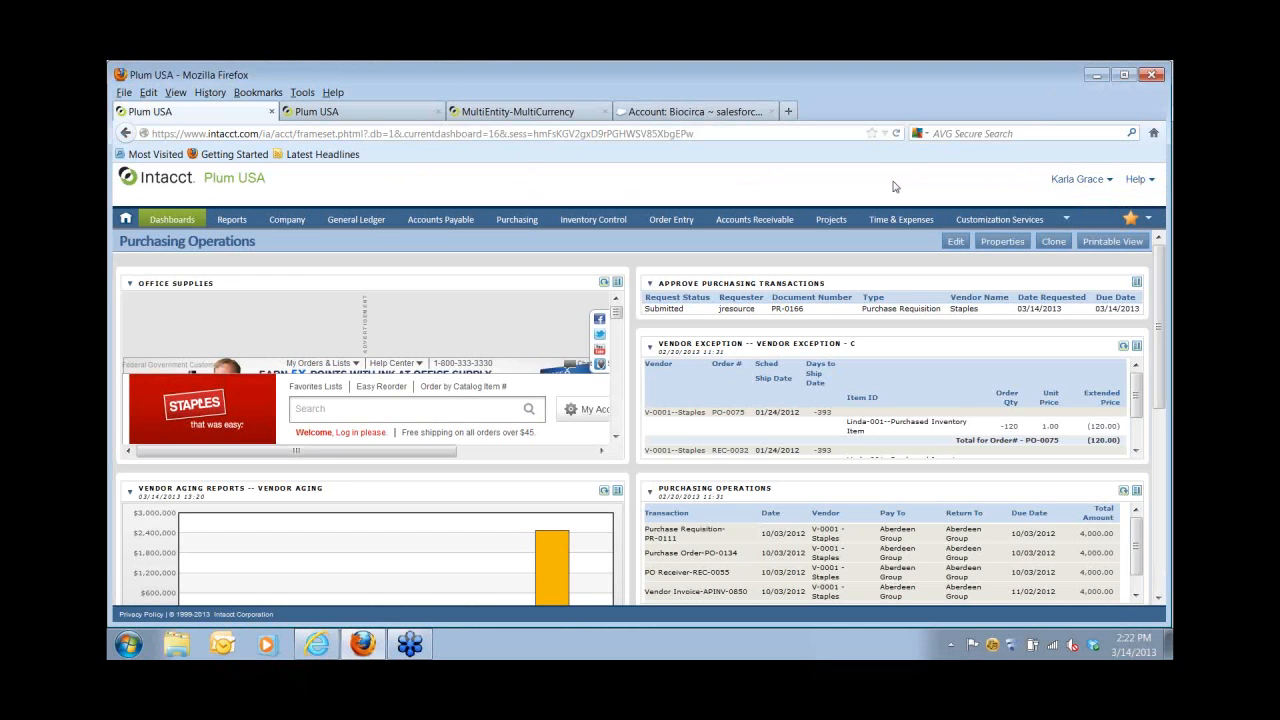
# Convert requisition PR-0166 into a purchase order from the requisitions list.
pyautogui.click(517, 227)
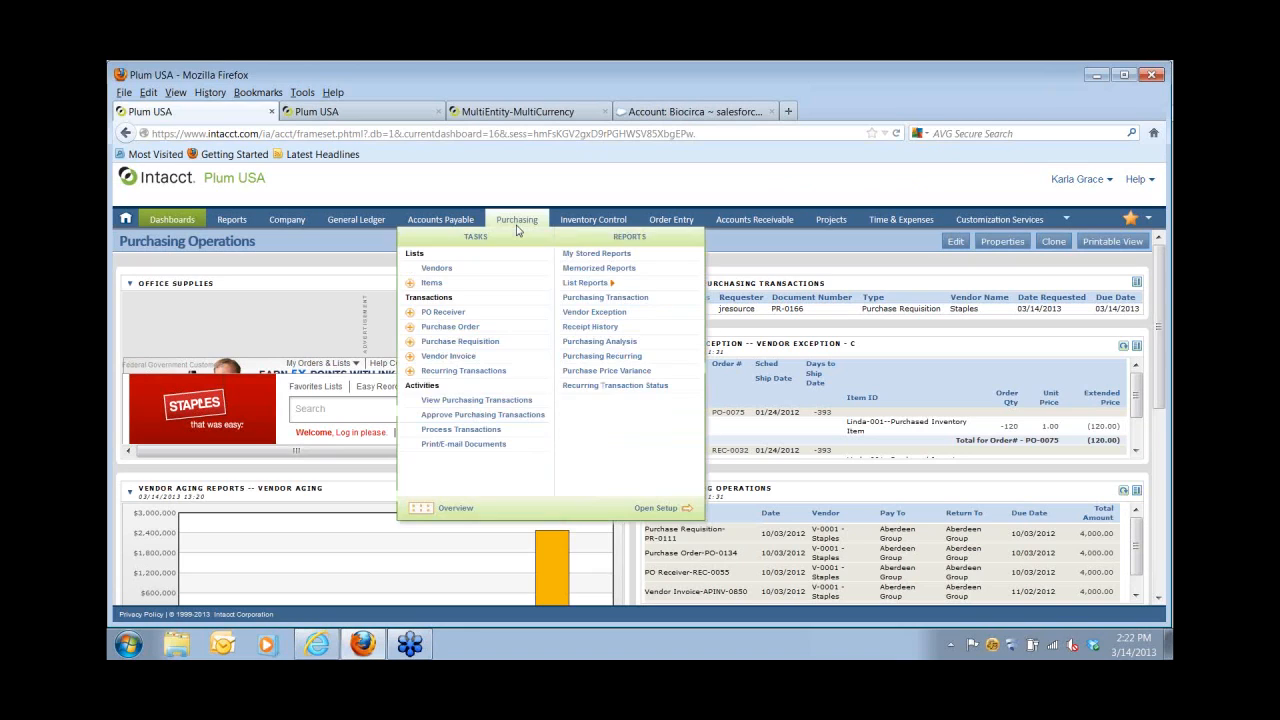
pyautogui.click(437, 344)
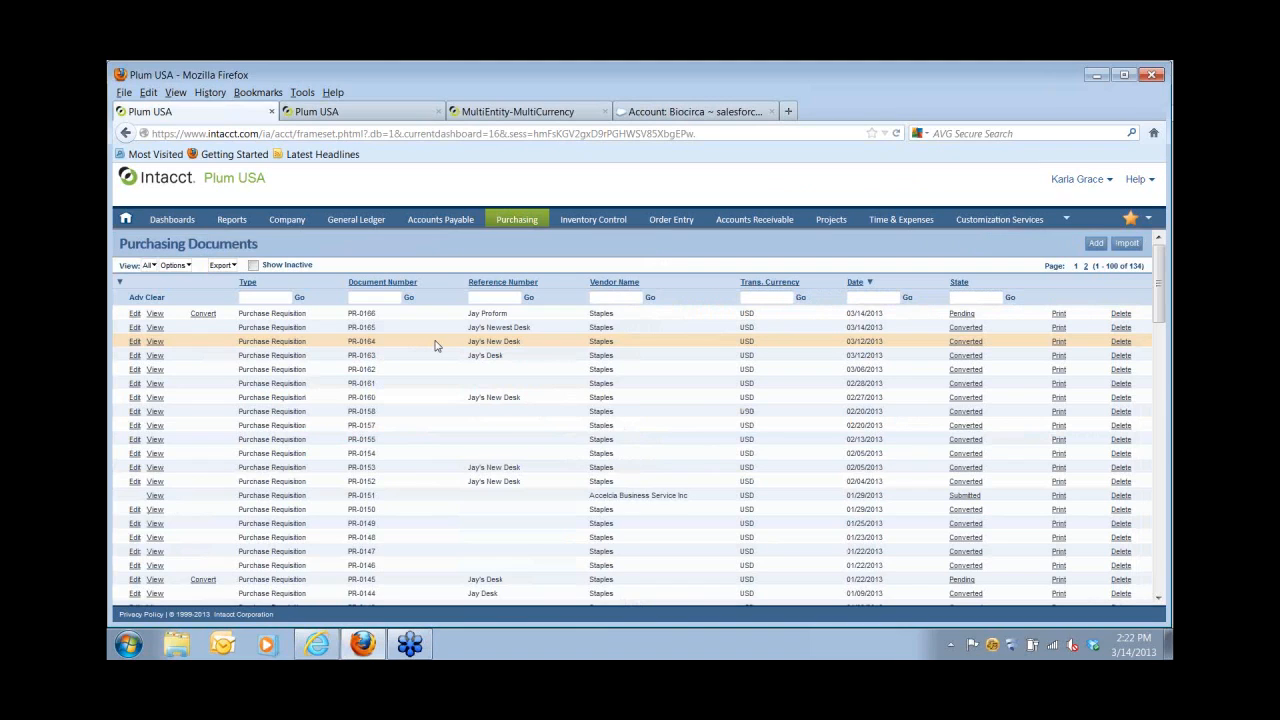
pyautogui.click(232, 331)
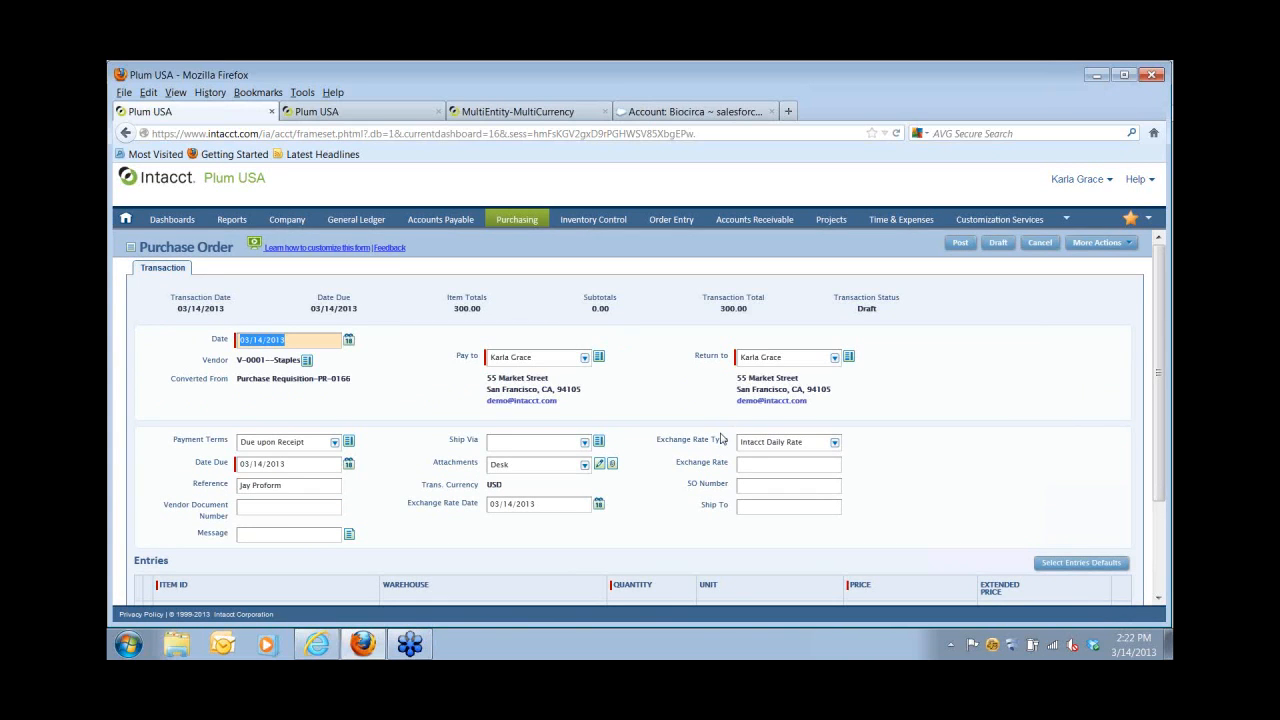
# Set Ship Via to UPS and post the purchase order as PO-0187.
pyautogui.scroll(-2, 722, 438)
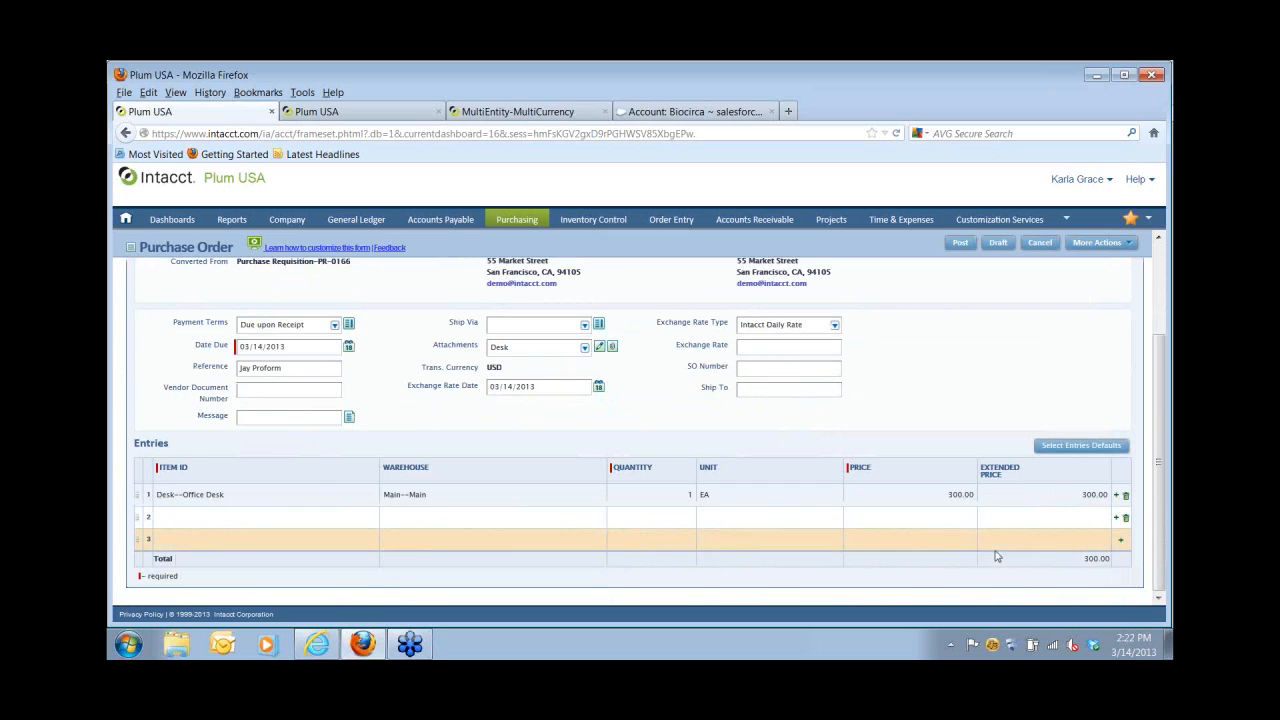
pyautogui.scroll(1, 996, 556)
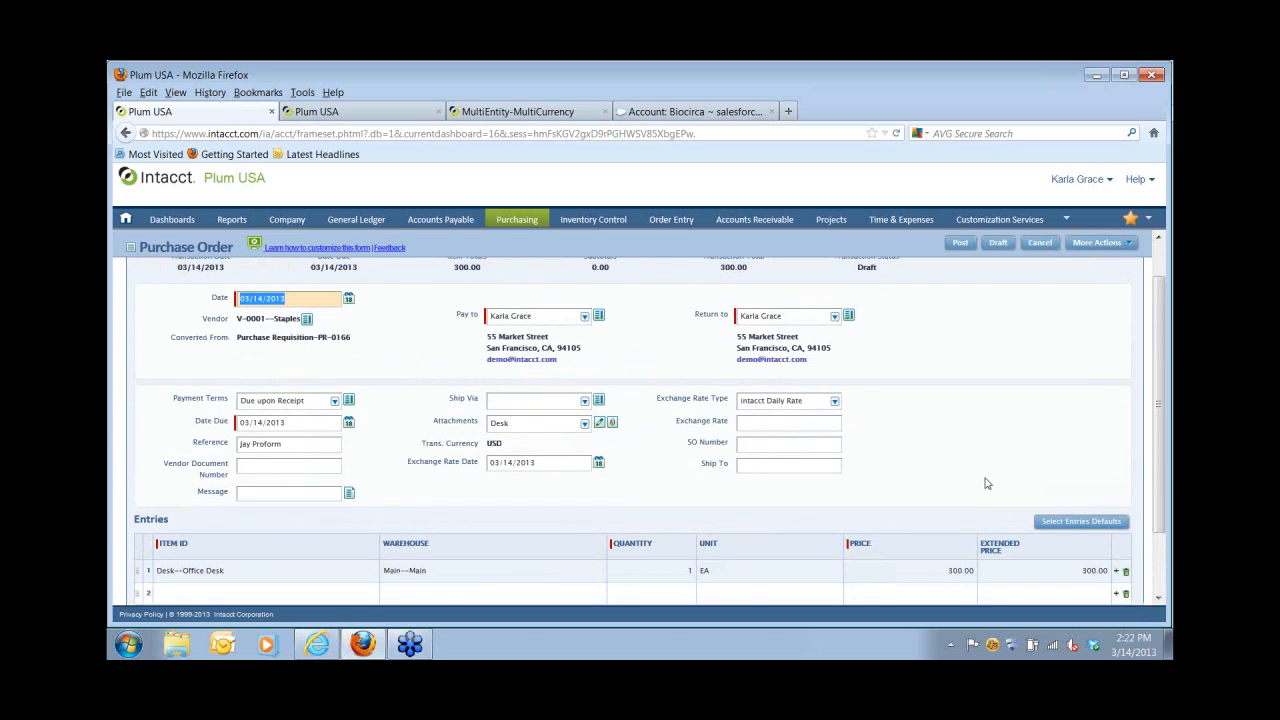
pyautogui.click(585, 401)
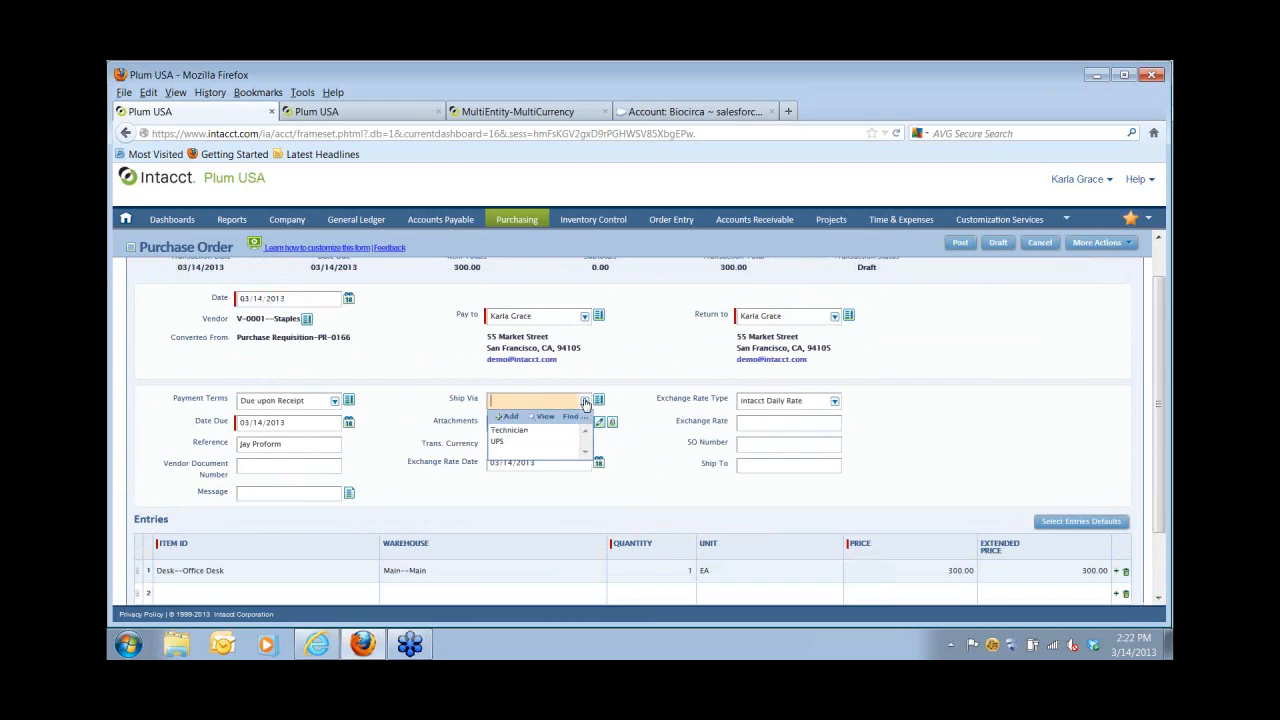
pyautogui.click(495, 442)
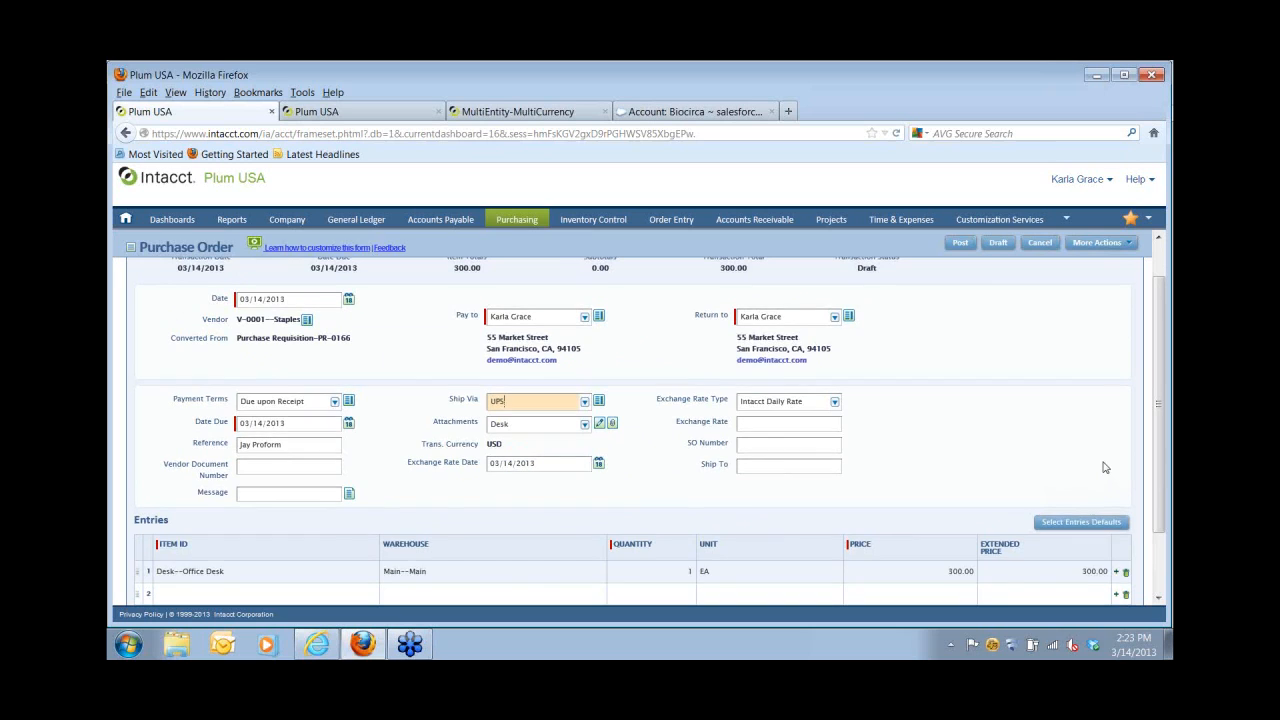
pyautogui.scroll(1, 1105, 467)
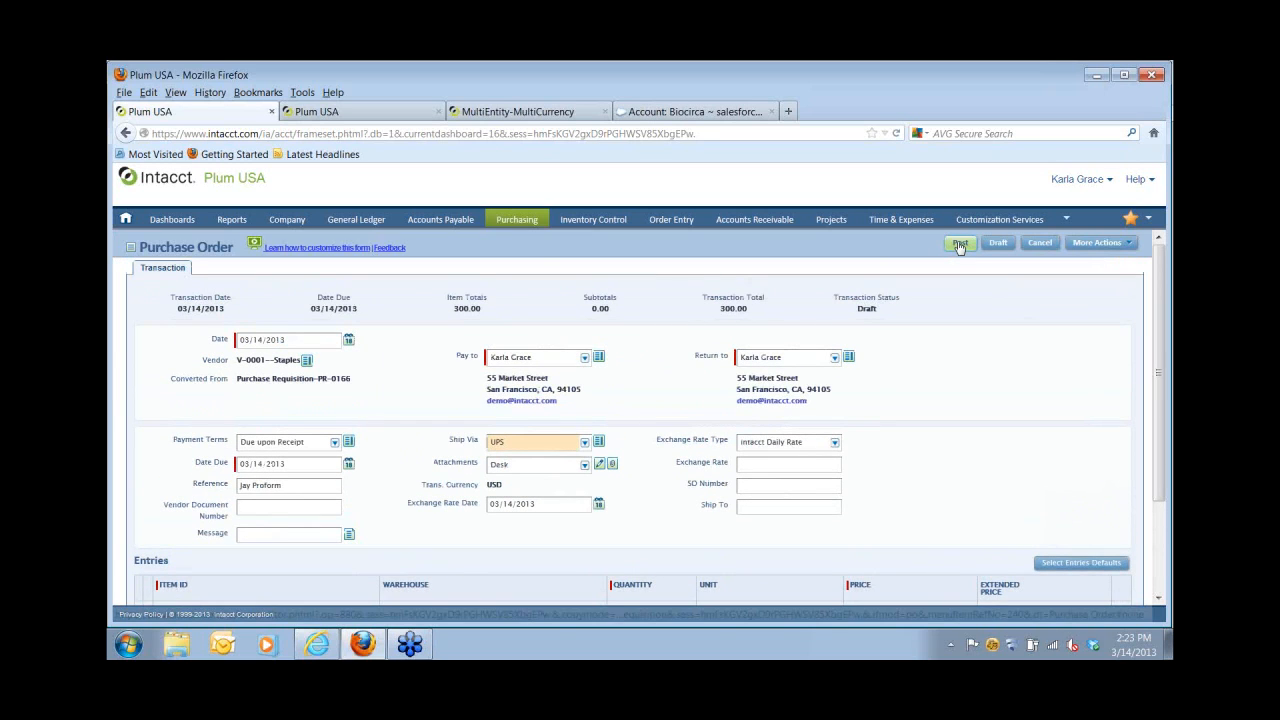
pyautogui.click(959, 245)
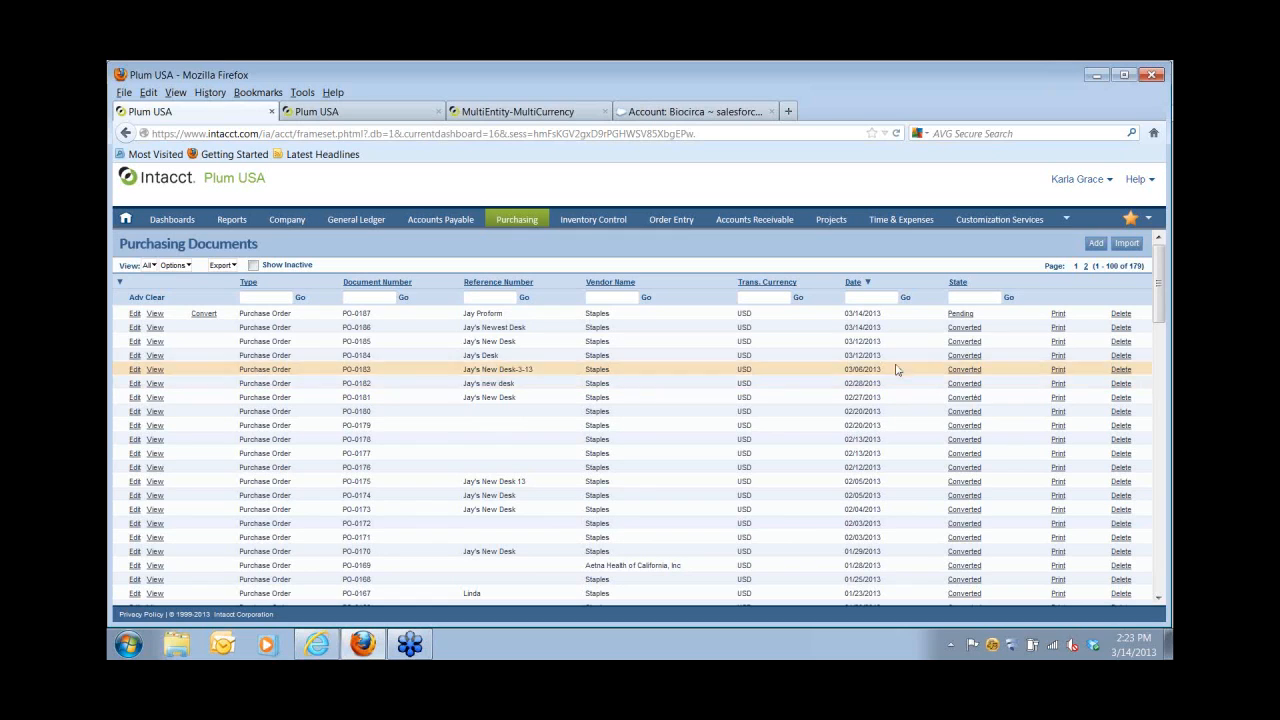
# Convert PO-0187 into a PO Receiver and post it as REC-0098.
pyautogui.moveTo(208, 318)
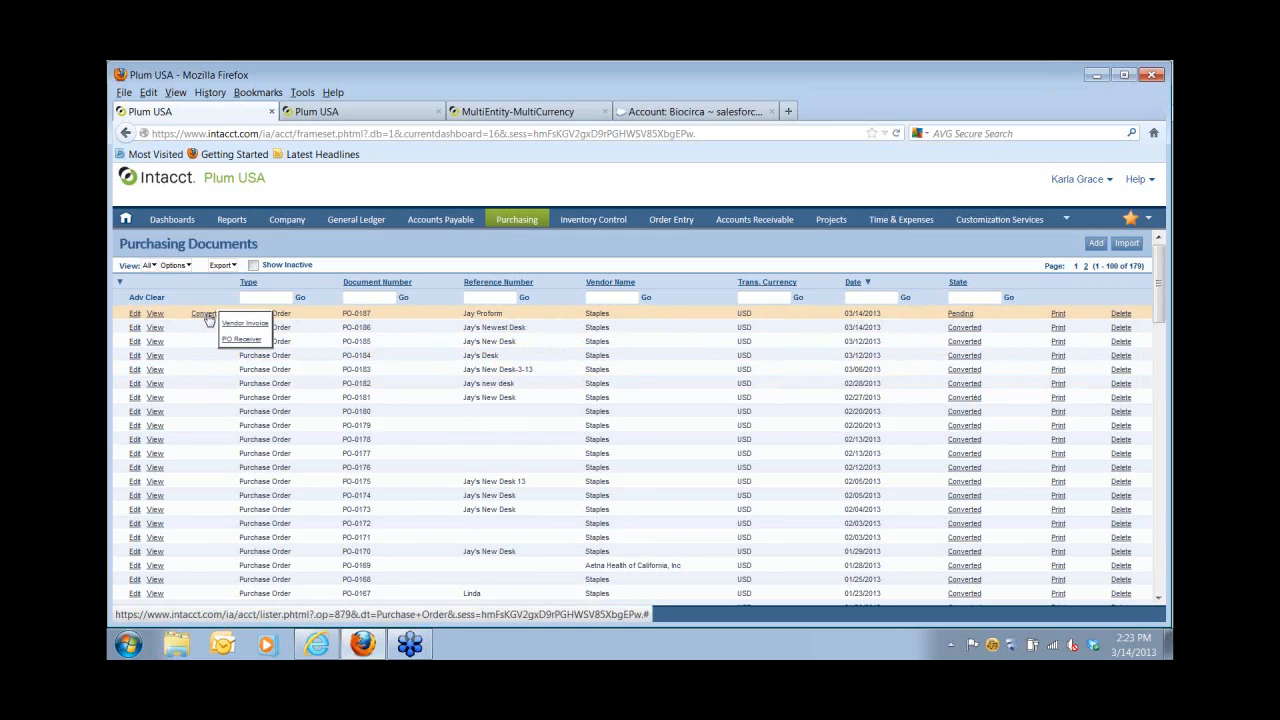
pyautogui.click(229, 342)
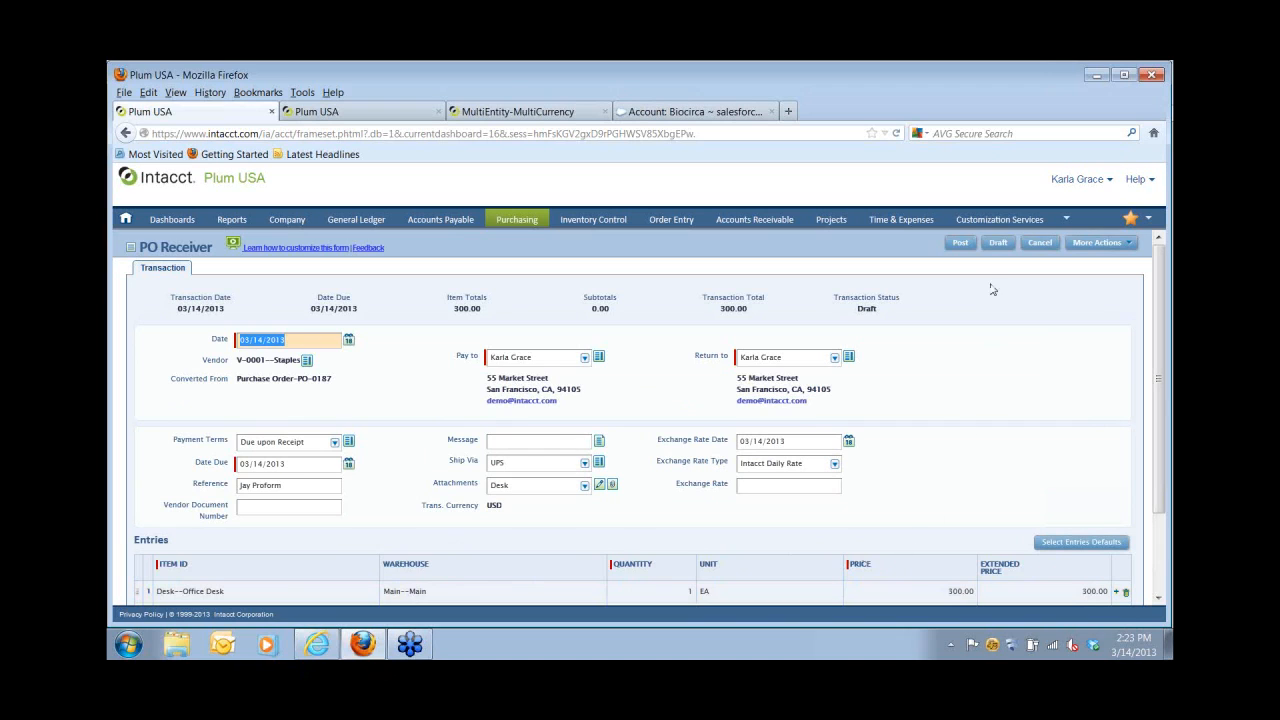
pyautogui.click(988, 225)
pyautogui.click(958, 246)
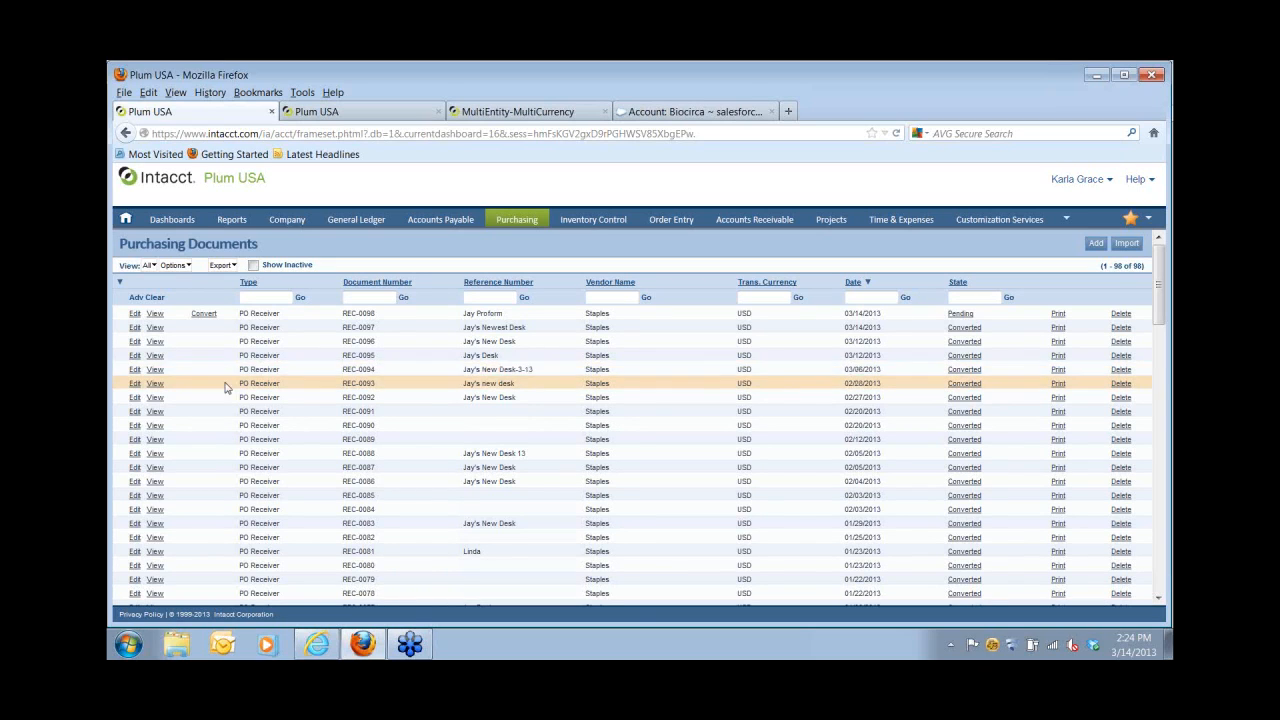
# Convert receiver REC-0098 into a vendor invoice, enter the vendor document number, and post it.
pyautogui.click(206, 316)
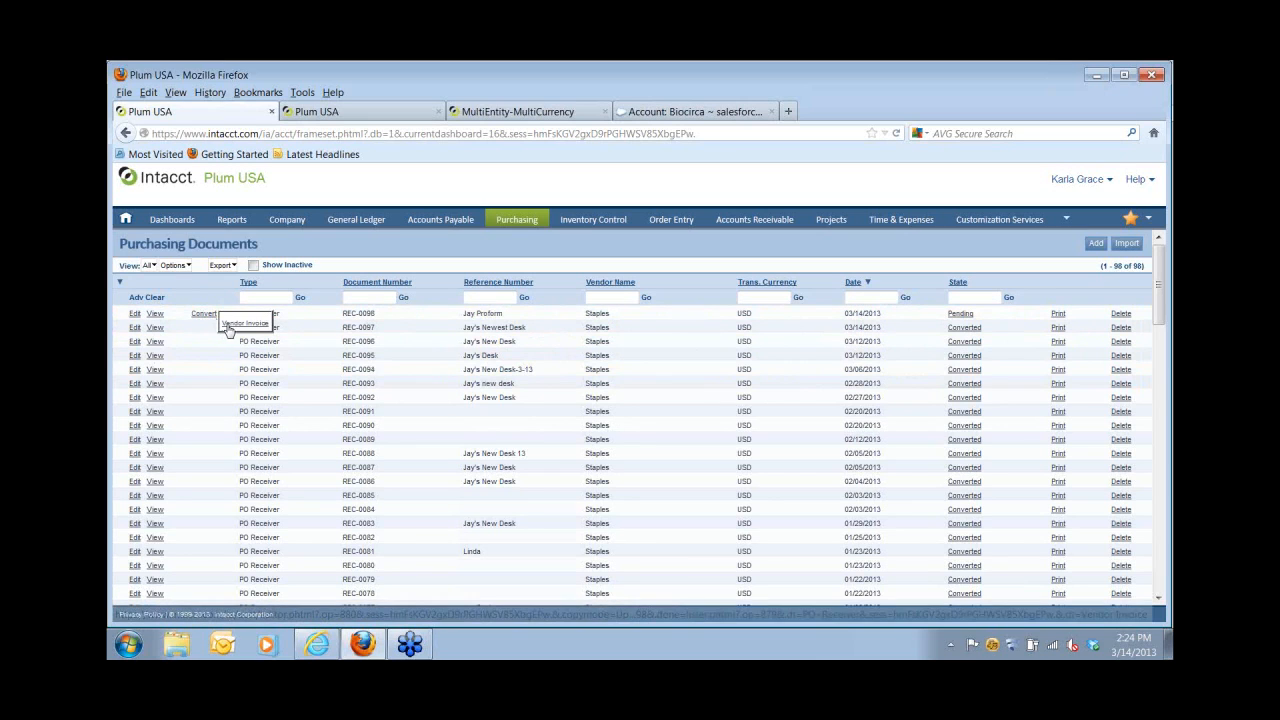
pyautogui.click(228, 326)
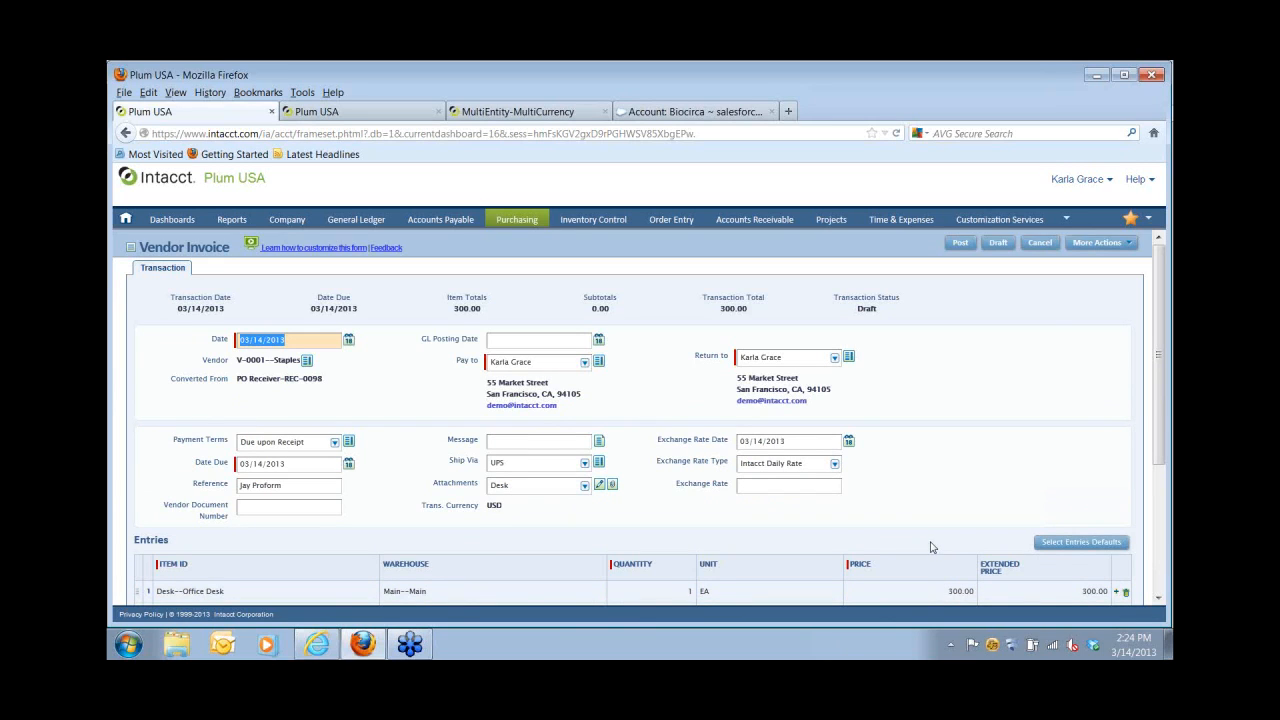
pyautogui.click(266, 507)
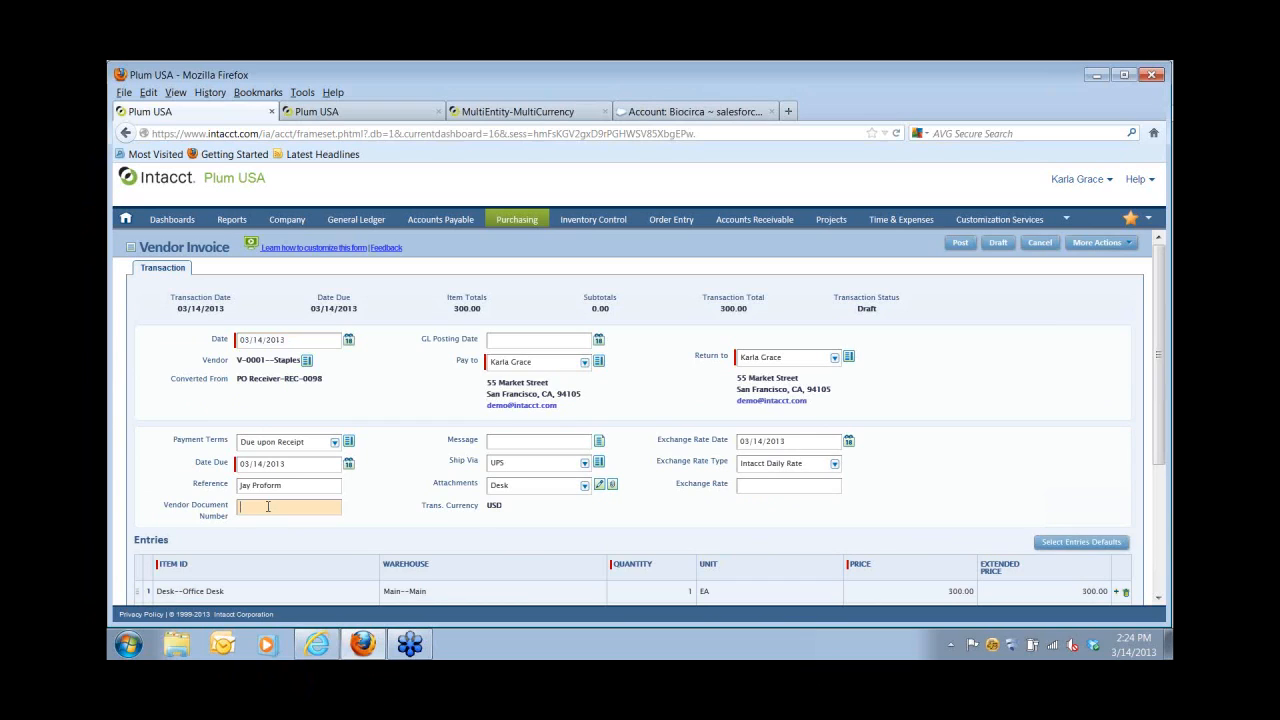
pyautogui.write('Linda 8989898')
pyautogui.click(960, 245)
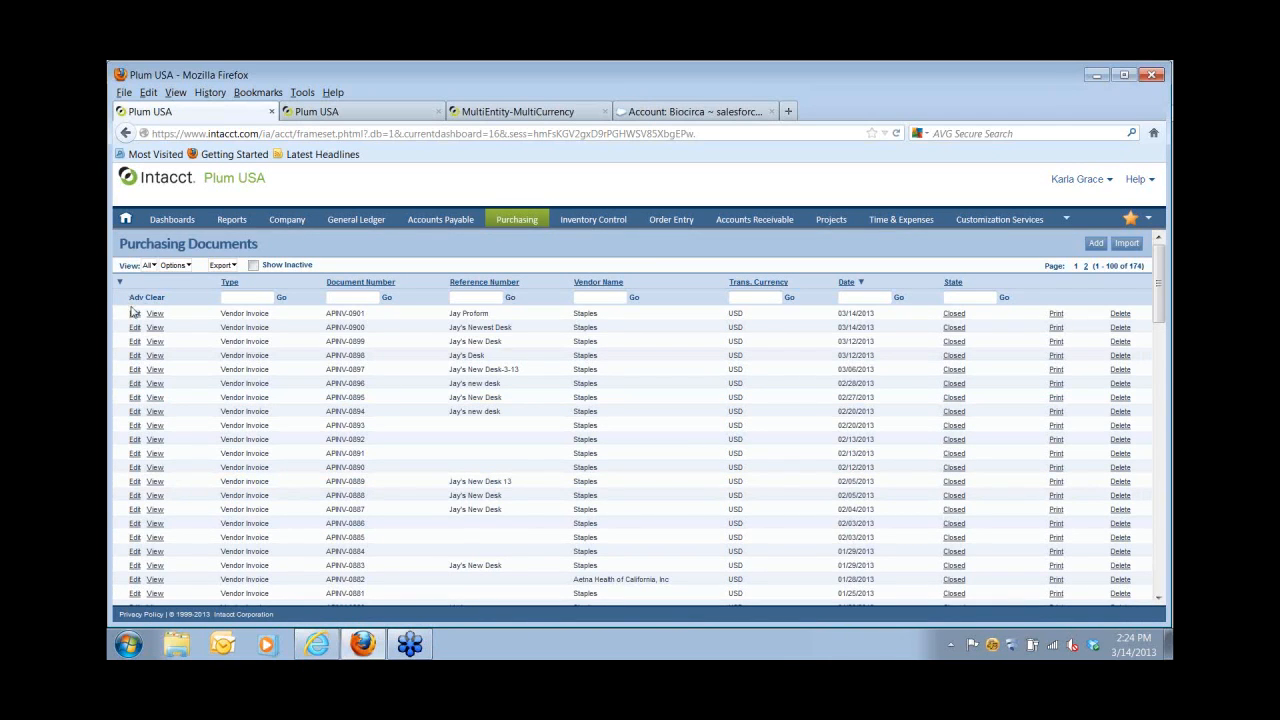
# Review vendor invoice APINV-0901's history back to PR-0166, then return to the Accounts Payable overview.
pyautogui.click(134, 314)
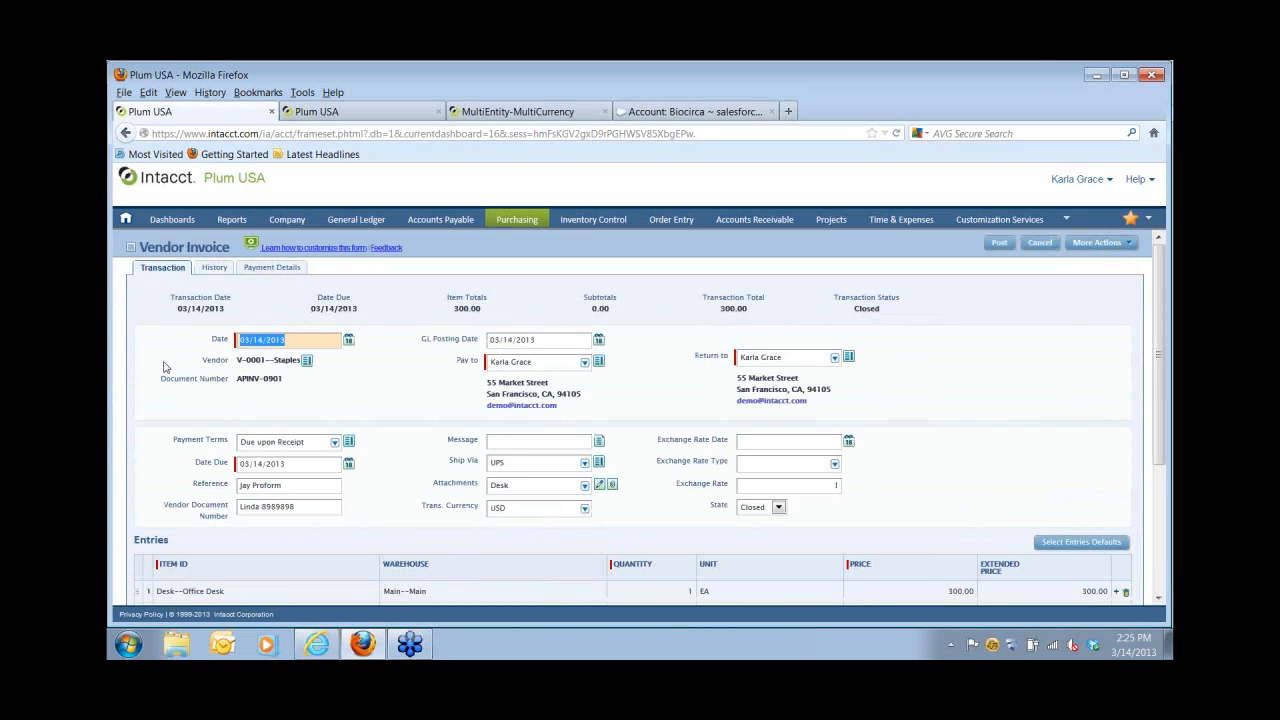
pyautogui.click(214, 270)
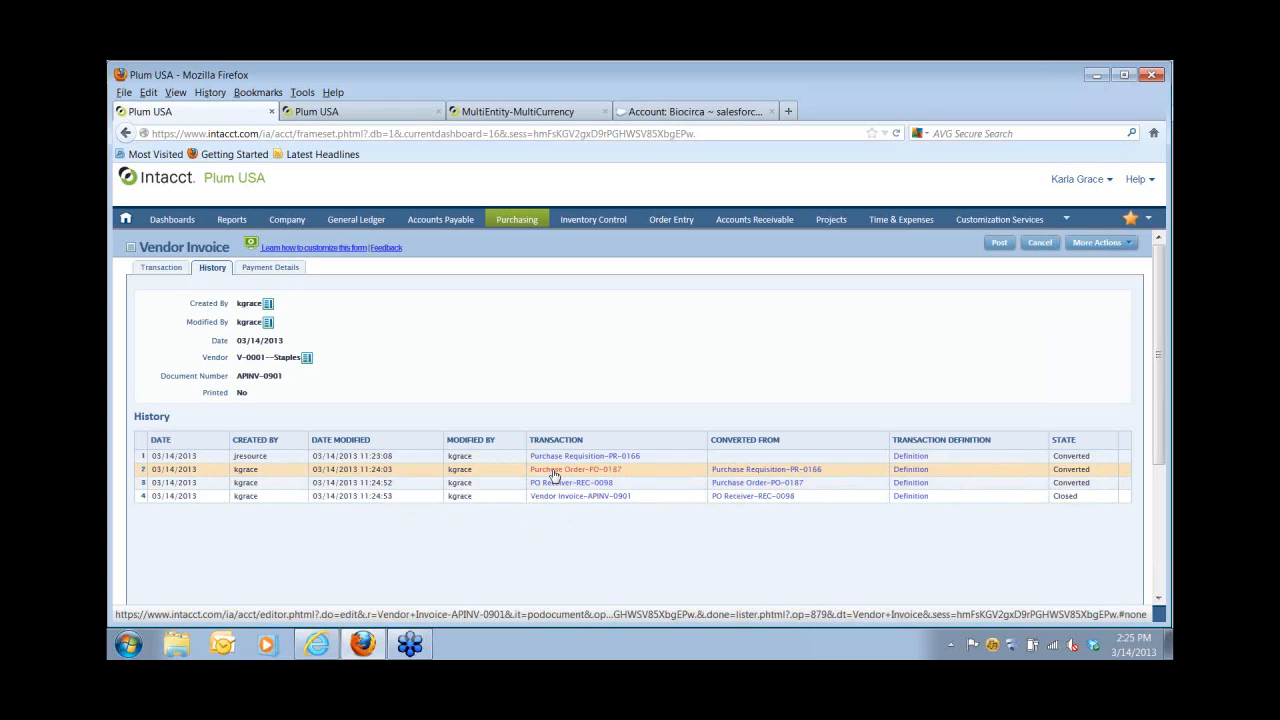
pyautogui.click(440, 221)
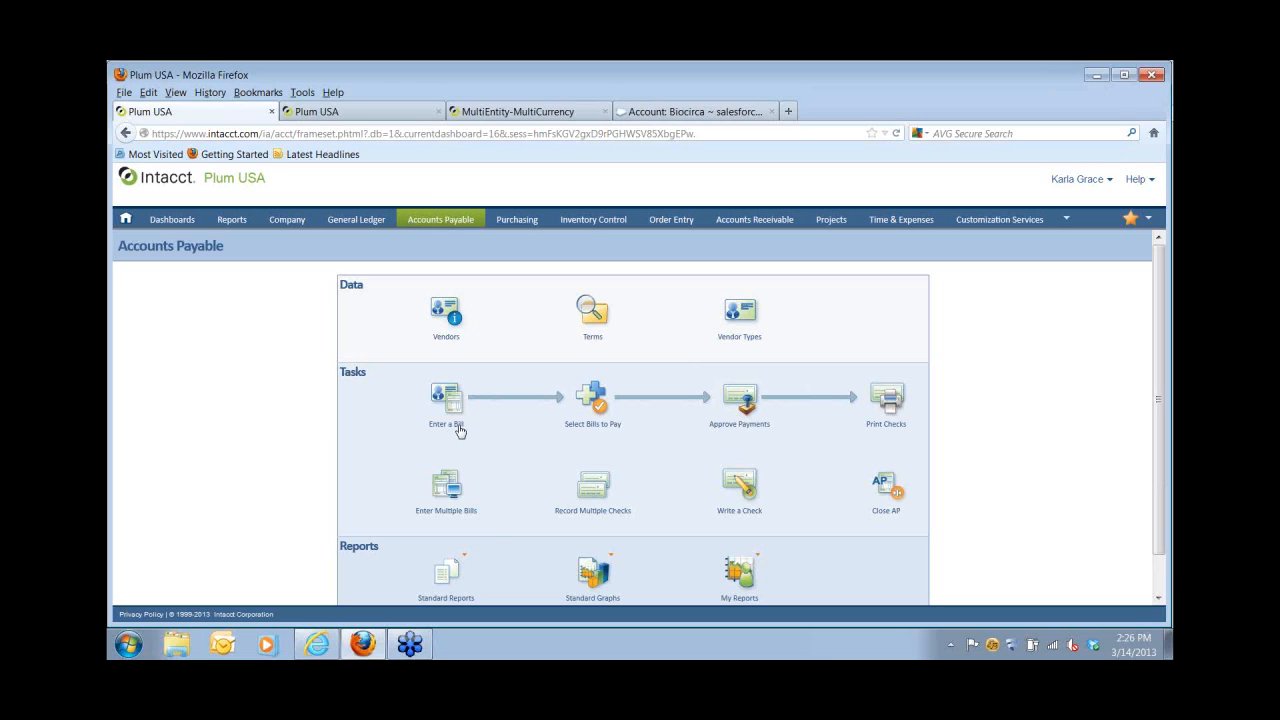
# List unpaid bills to pay for vendor V-0001--Staples.
pyautogui.click(580, 409)
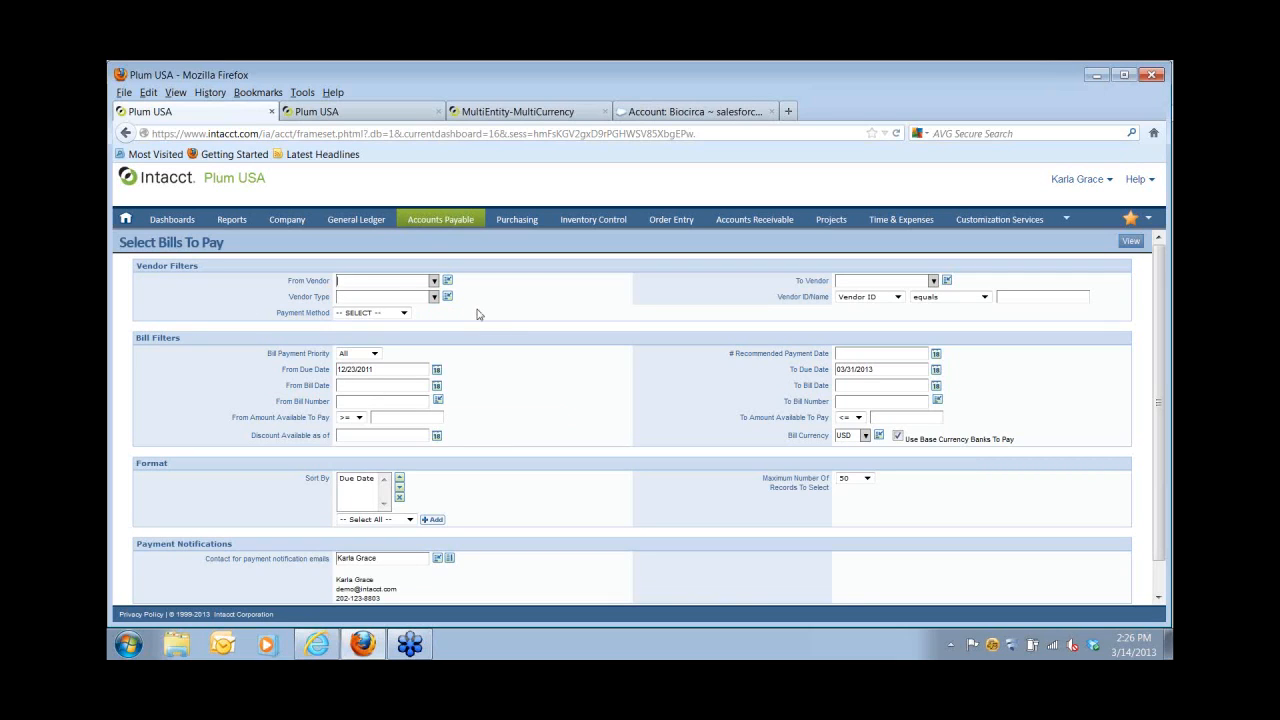
pyautogui.click(378, 284)
pyautogui.click(389, 291)
pyautogui.click(1132, 244)
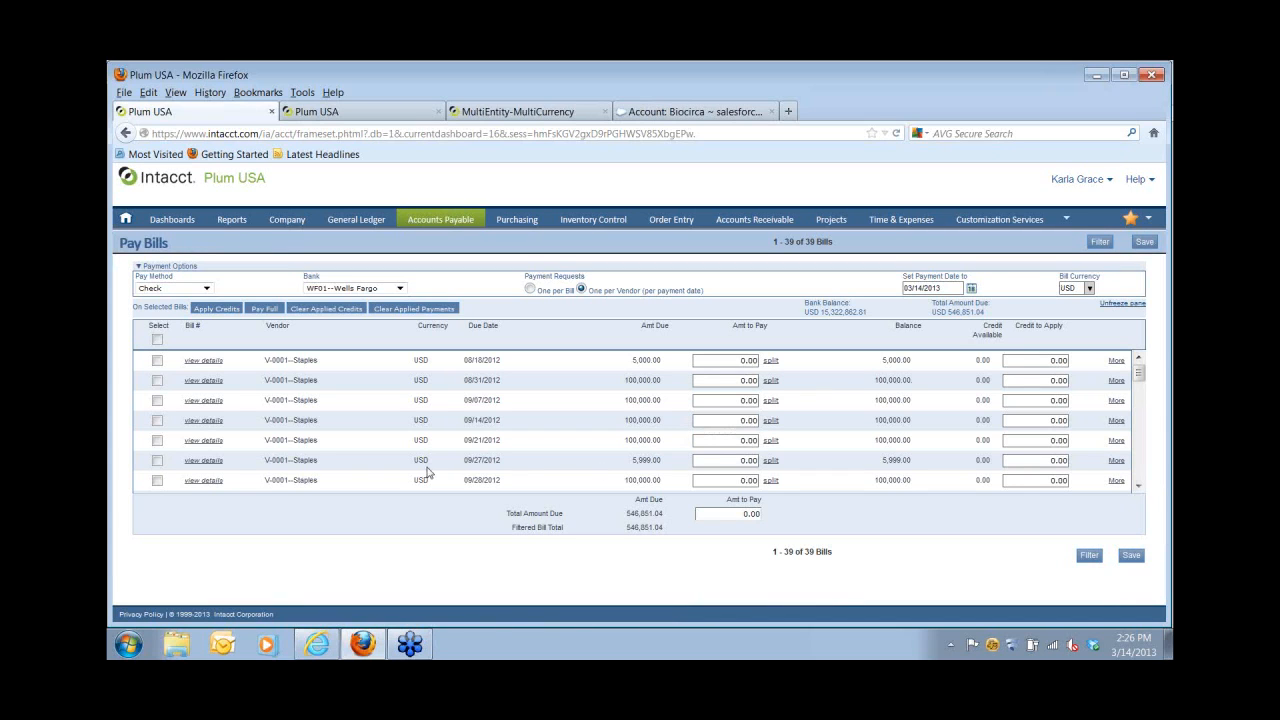
# Pay the 300.00 Staples bill due 03/14/2013 in full and save the payment request.
pyautogui.moveTo(1138, 374); pyautogui.dragTo(1138, 481)
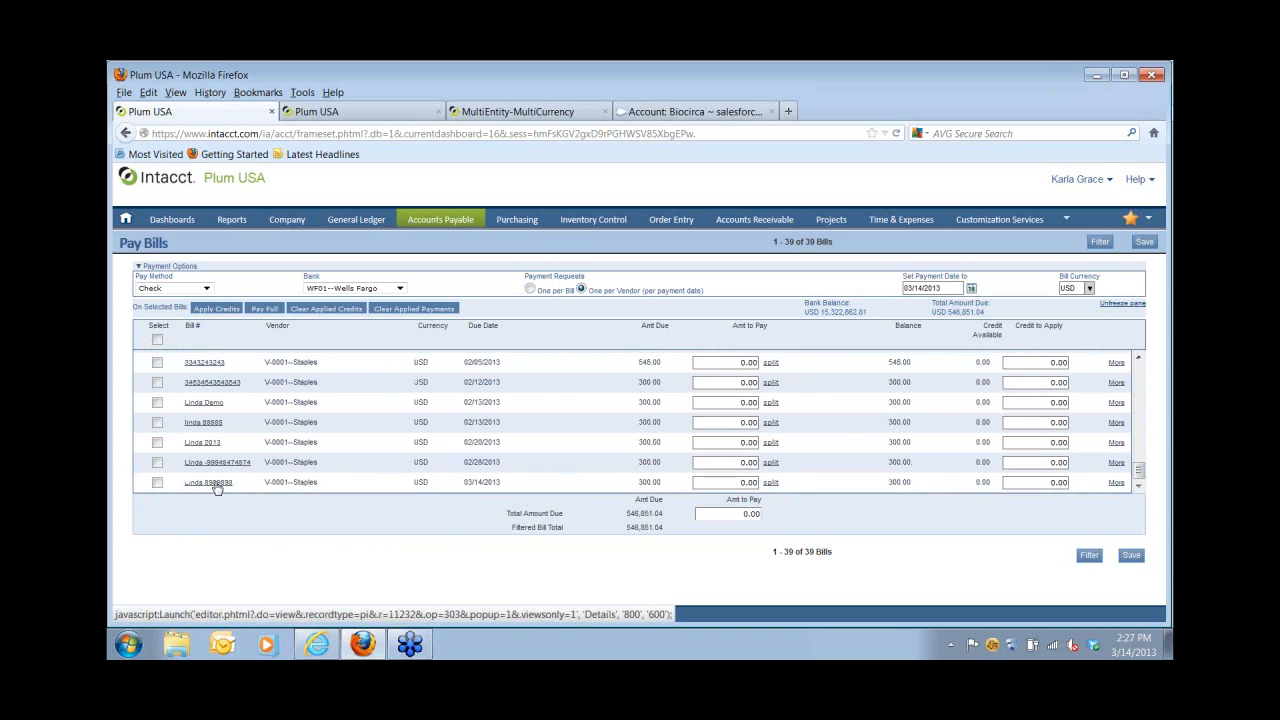
pyautogui.click(155, 484)
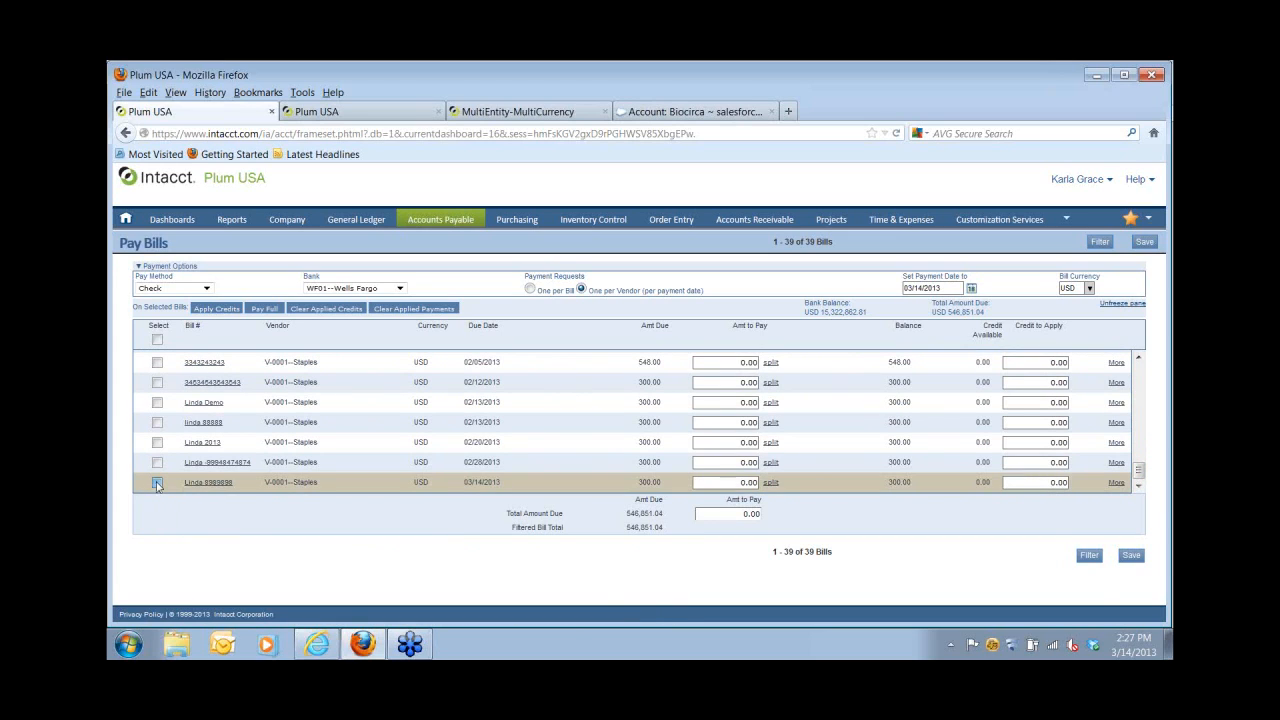
pyautogui.click(264, 309)
pyautogui.click(1140, 248)
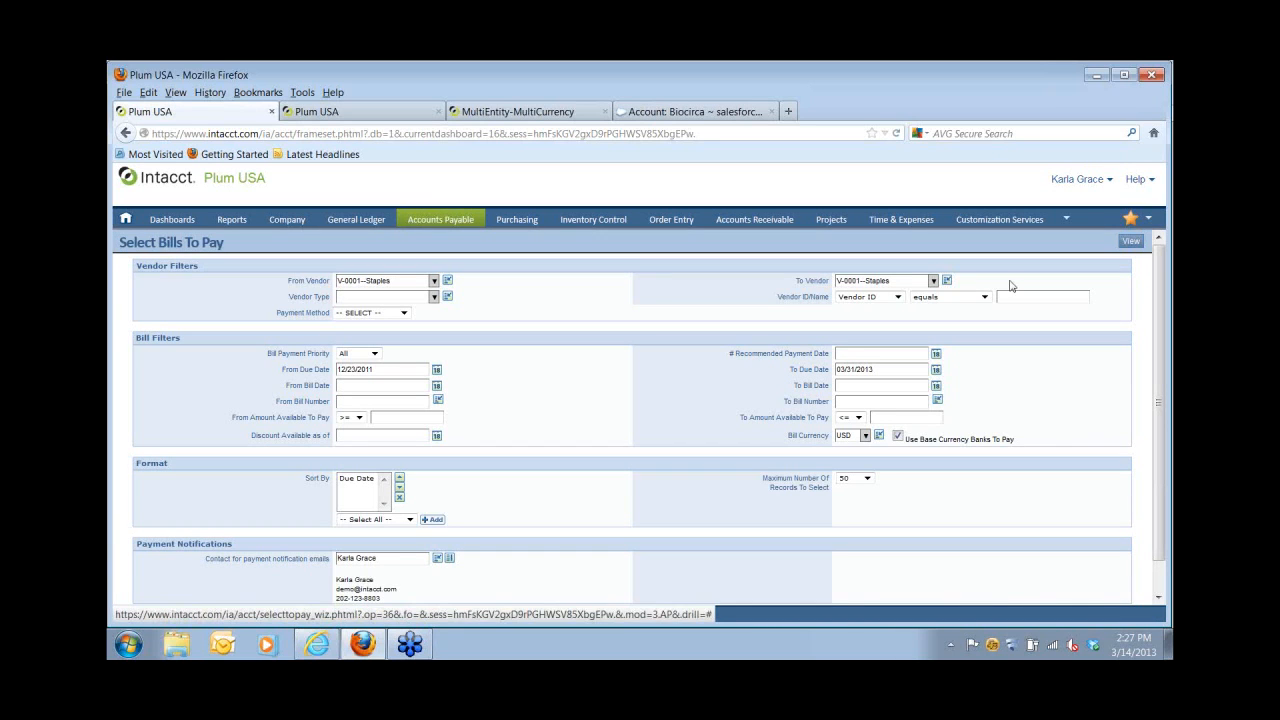
# Print the $300.00 Staples check 5120 with detailed check and vendor stubs.
pyautogui.moveTo(447, 228)
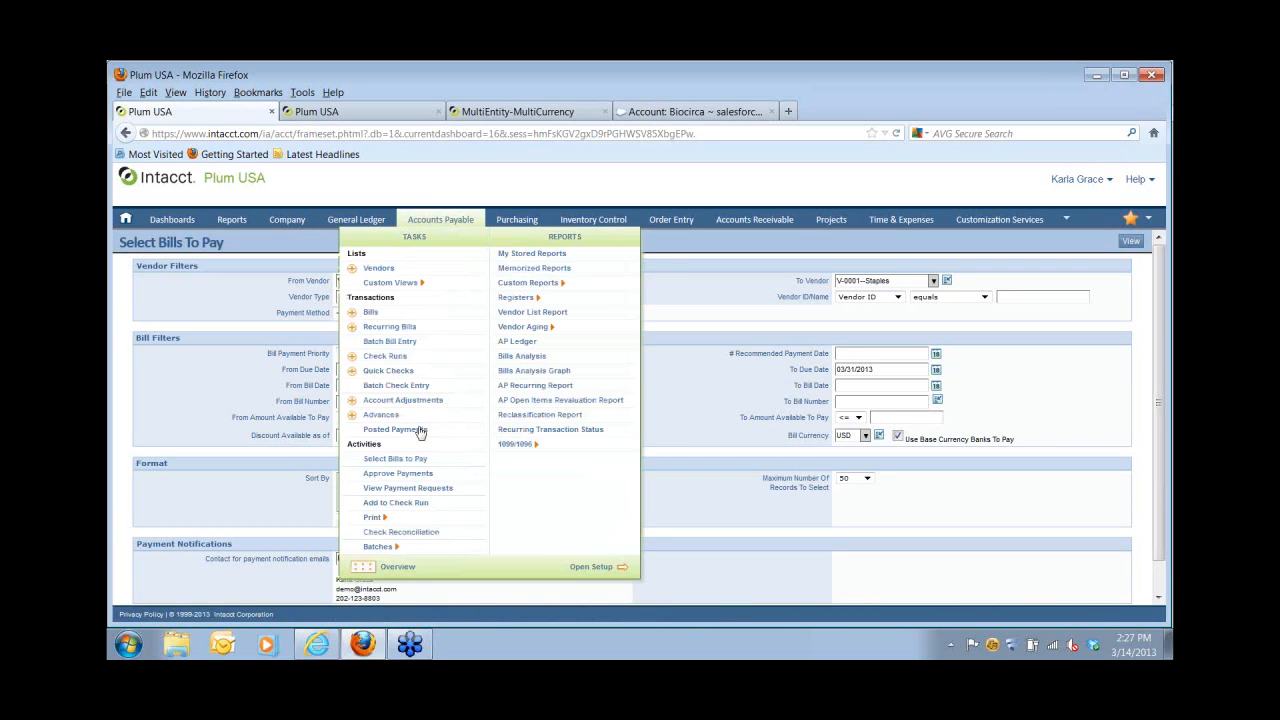
pyautogui.click(403, 523)
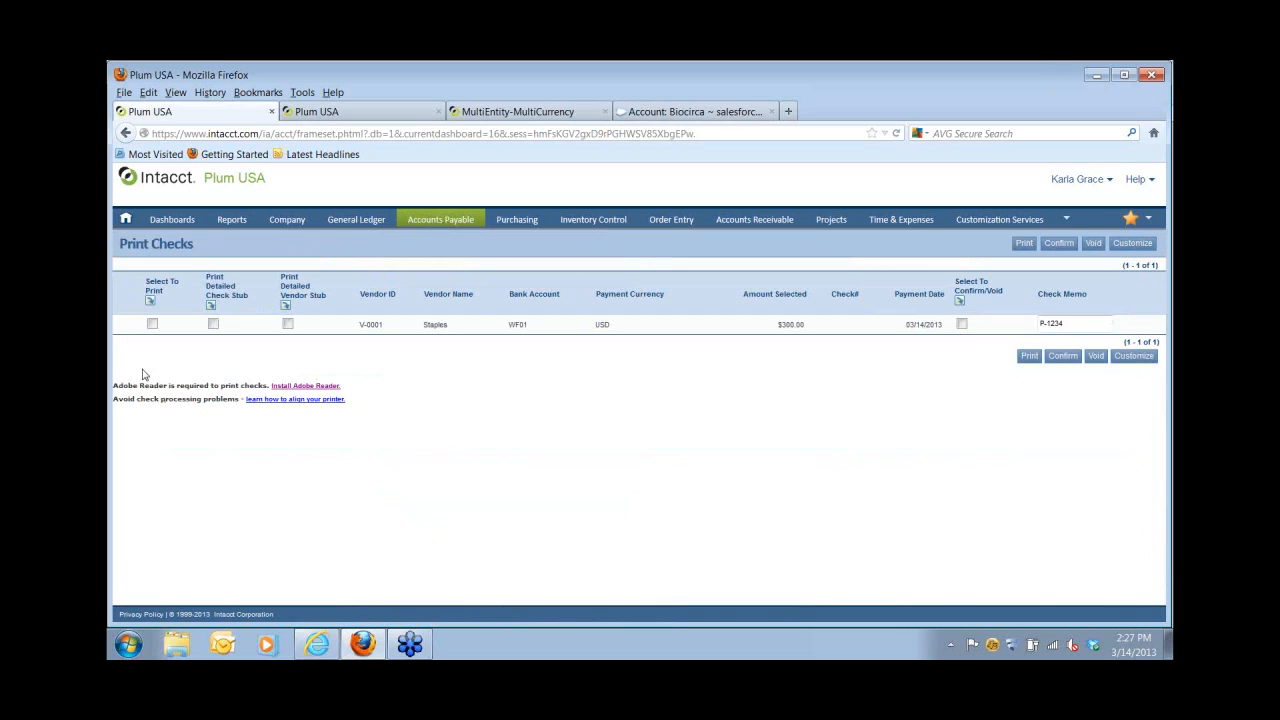
pyautogui.click(152, 324)
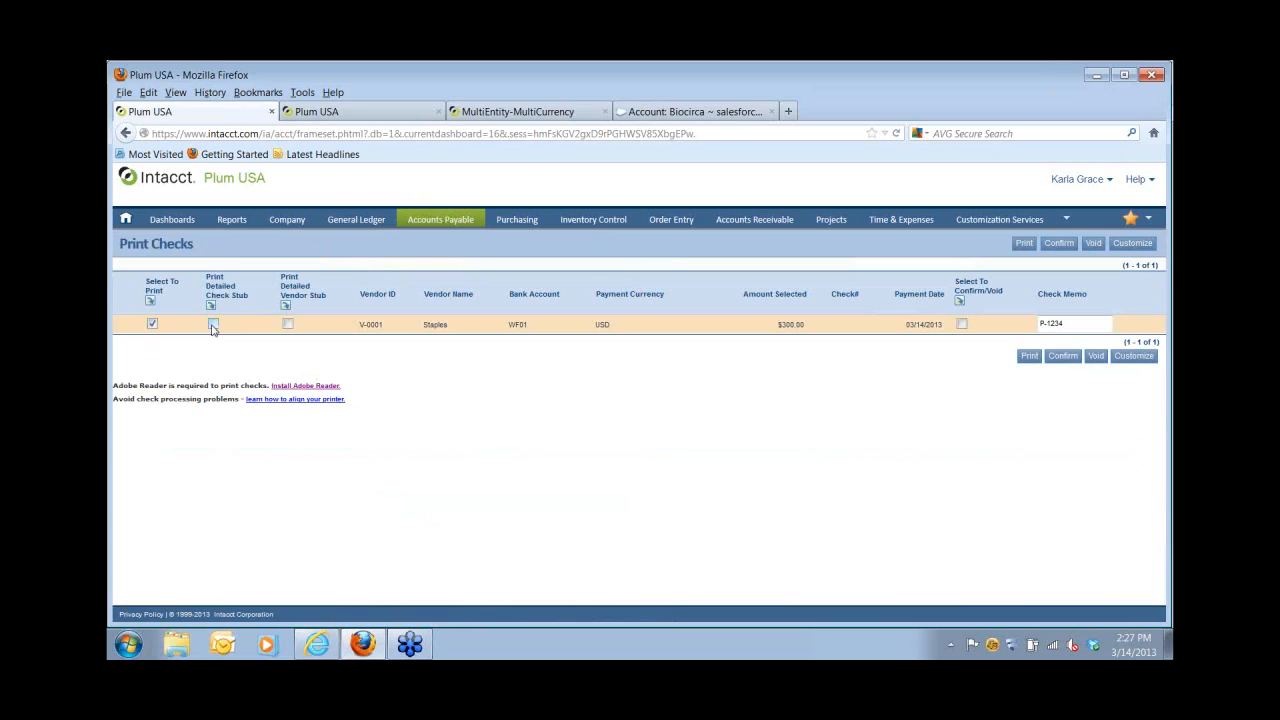
pyautogui.click(213, 325)
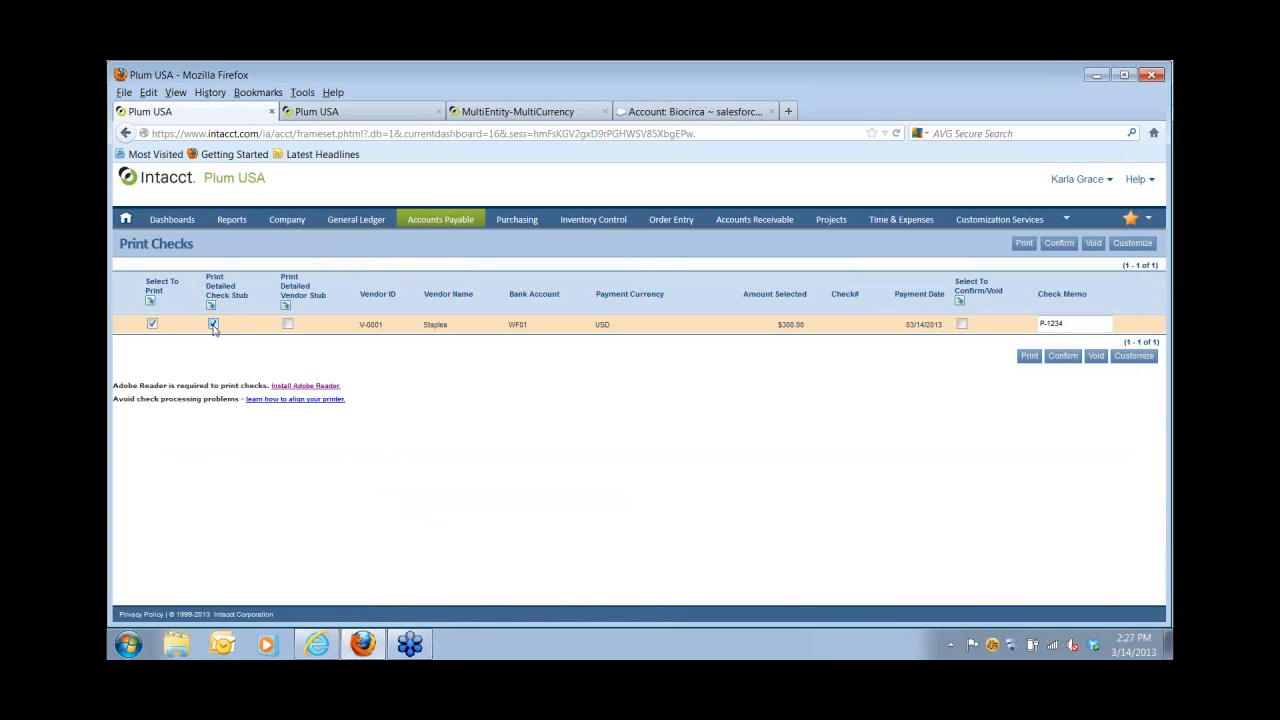
pyautogui.click(288, 325)
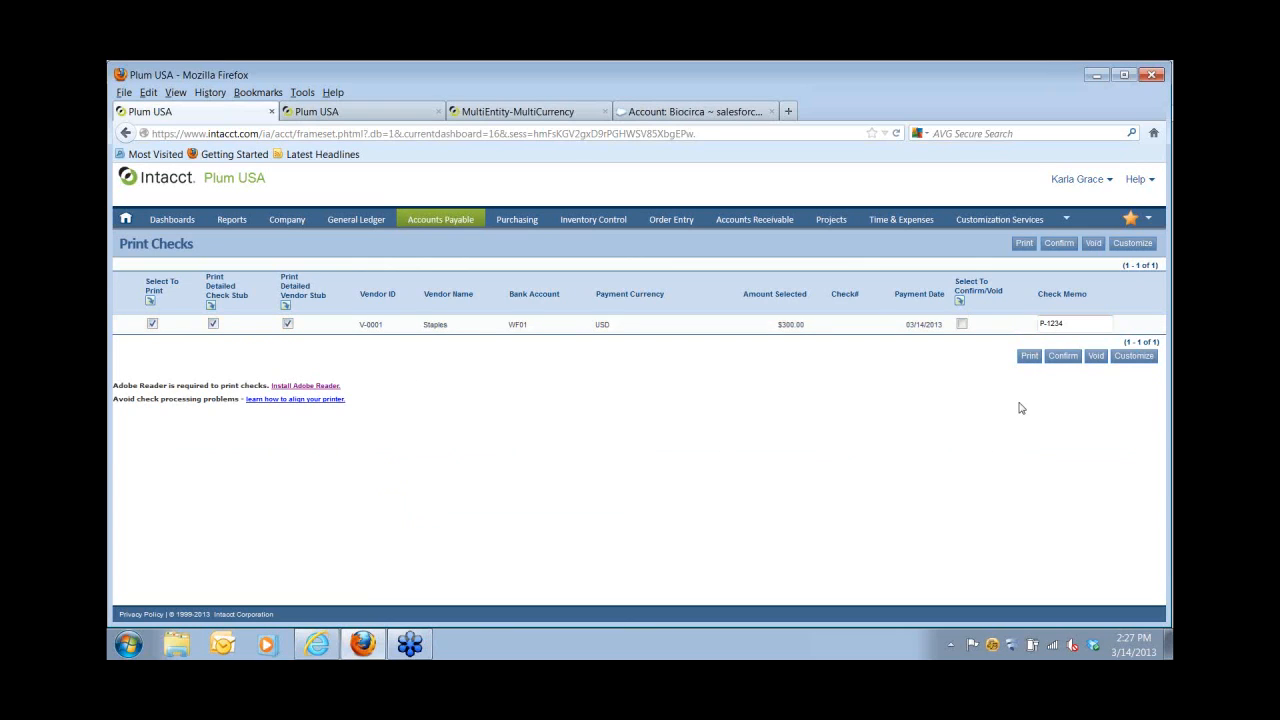
pyautogui.click(1029, 359)
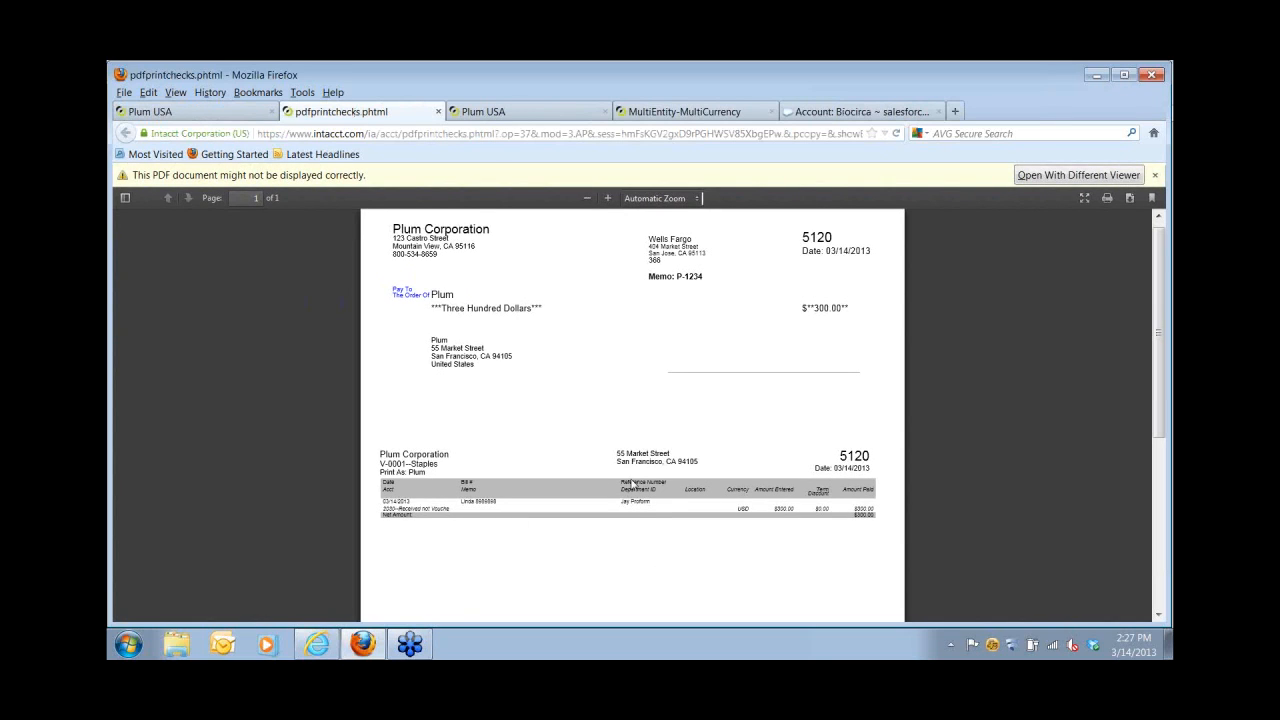
# Confirm check 5120 as printed, leaving the Print Checks list empty.
pyautogui.click(438, 112)
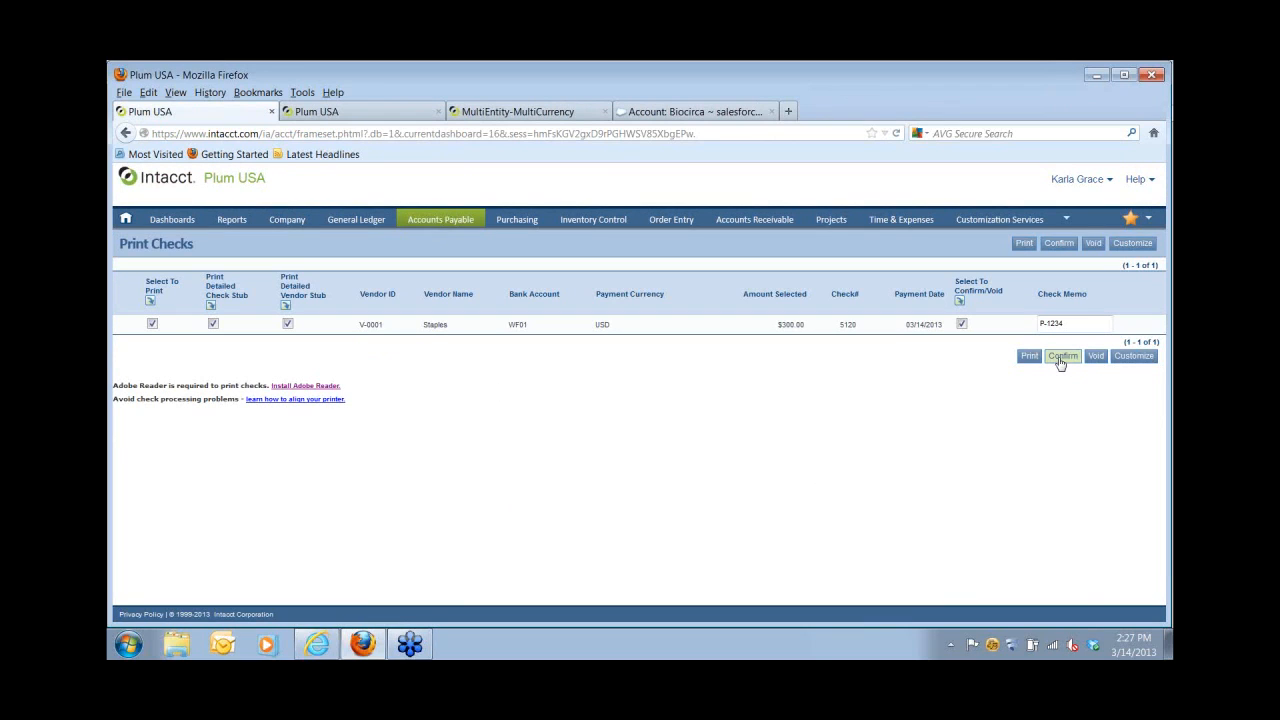
pyautogui.click(1060, 358)
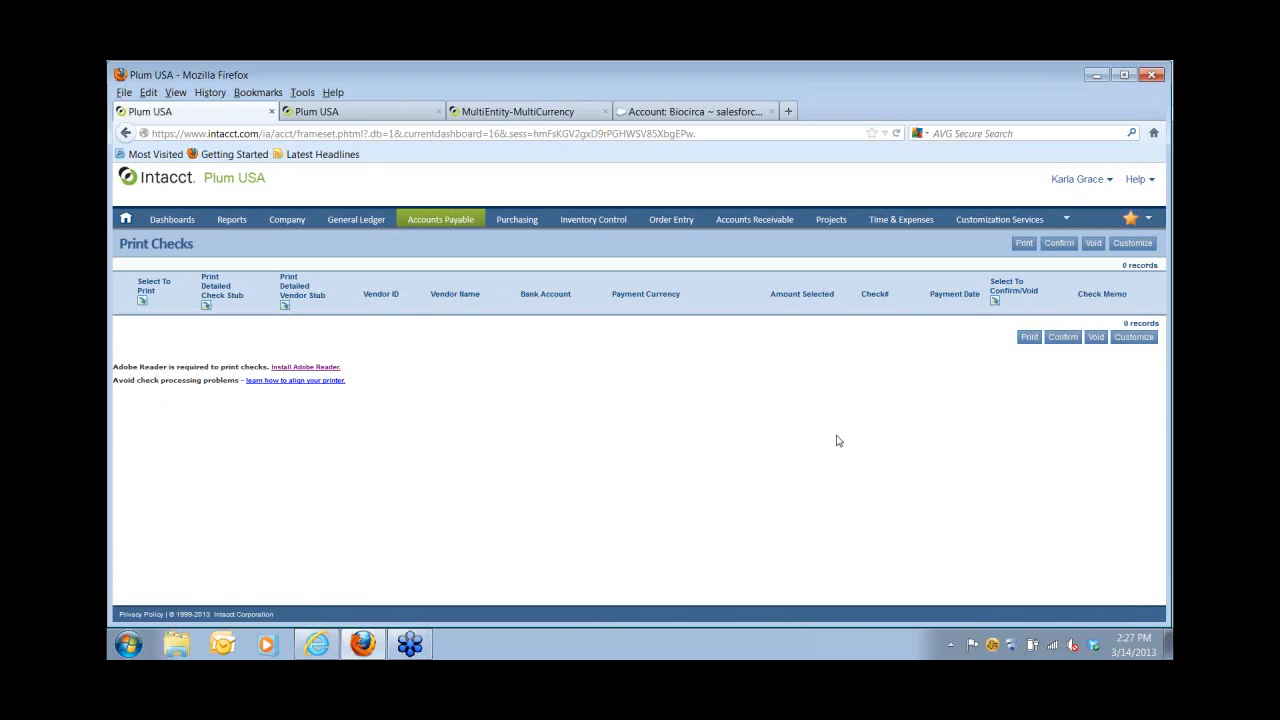
pyautogui.click(437, 220)
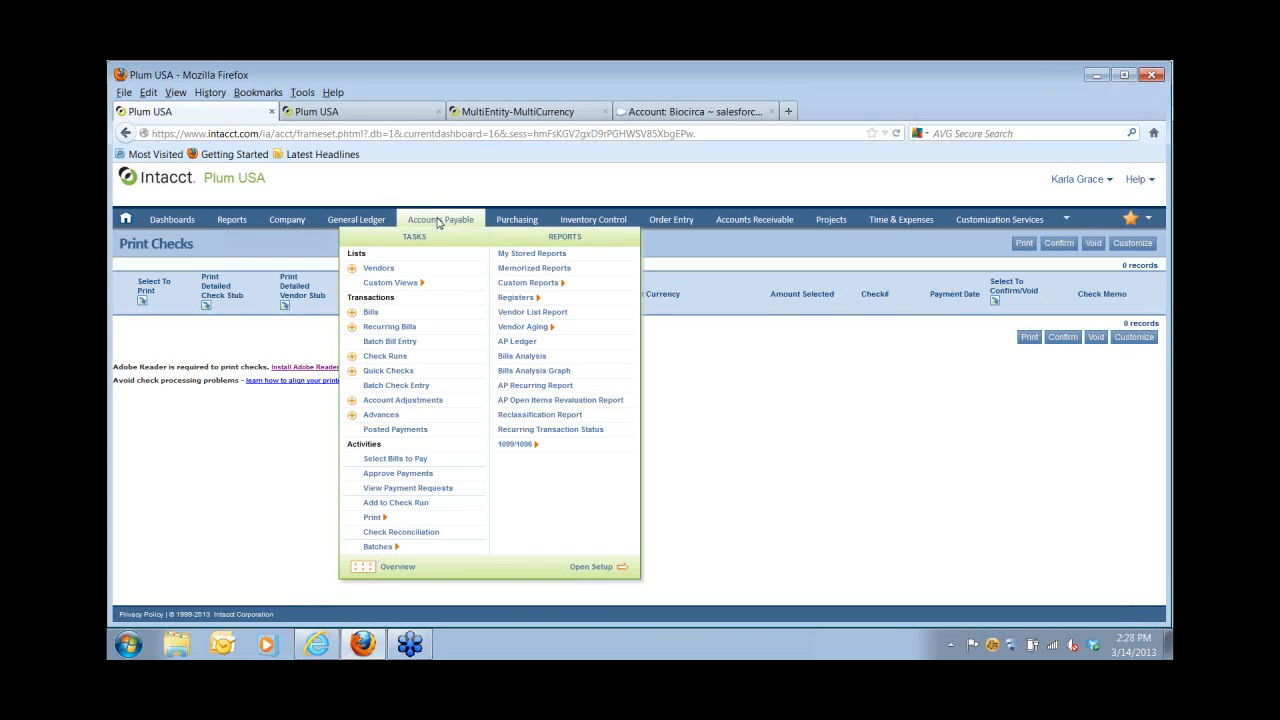
# Run the Check Register for 03/14/2013, showing Staples checks 5120 and 5119 totalling 600.00.
pyautogui.moveTo(514, 304)
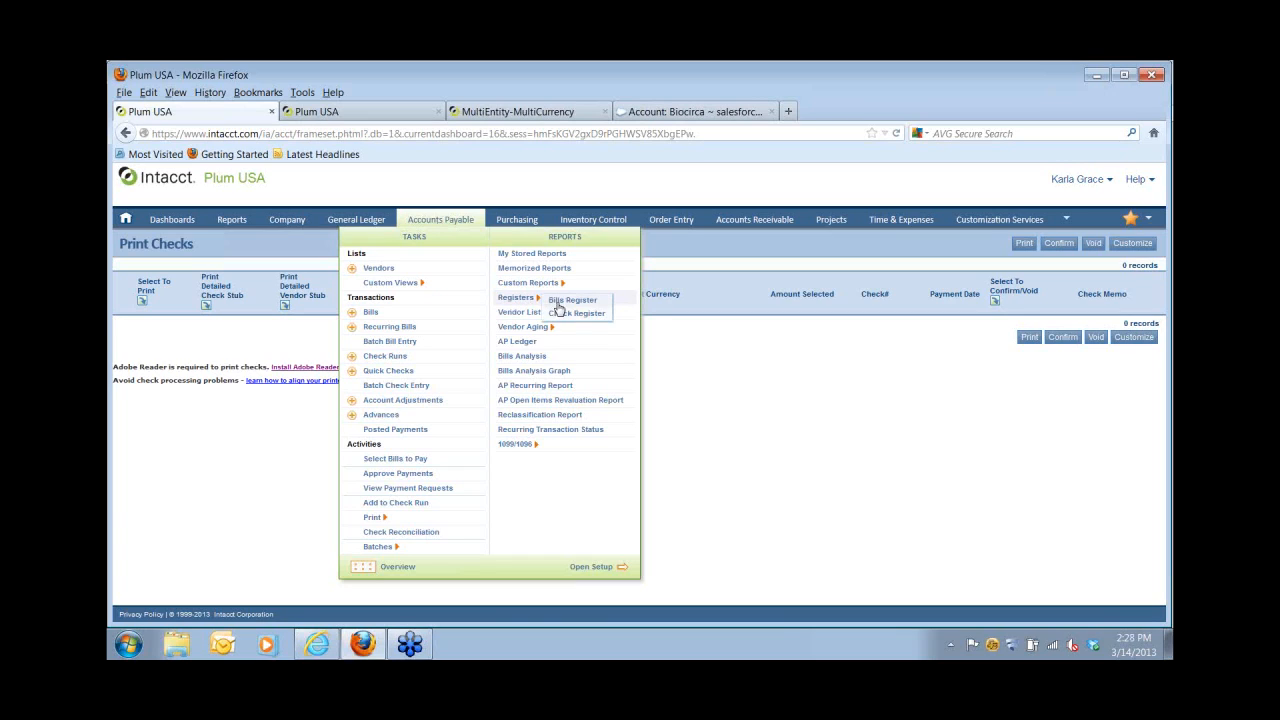
pyautogui.click(560, 316)
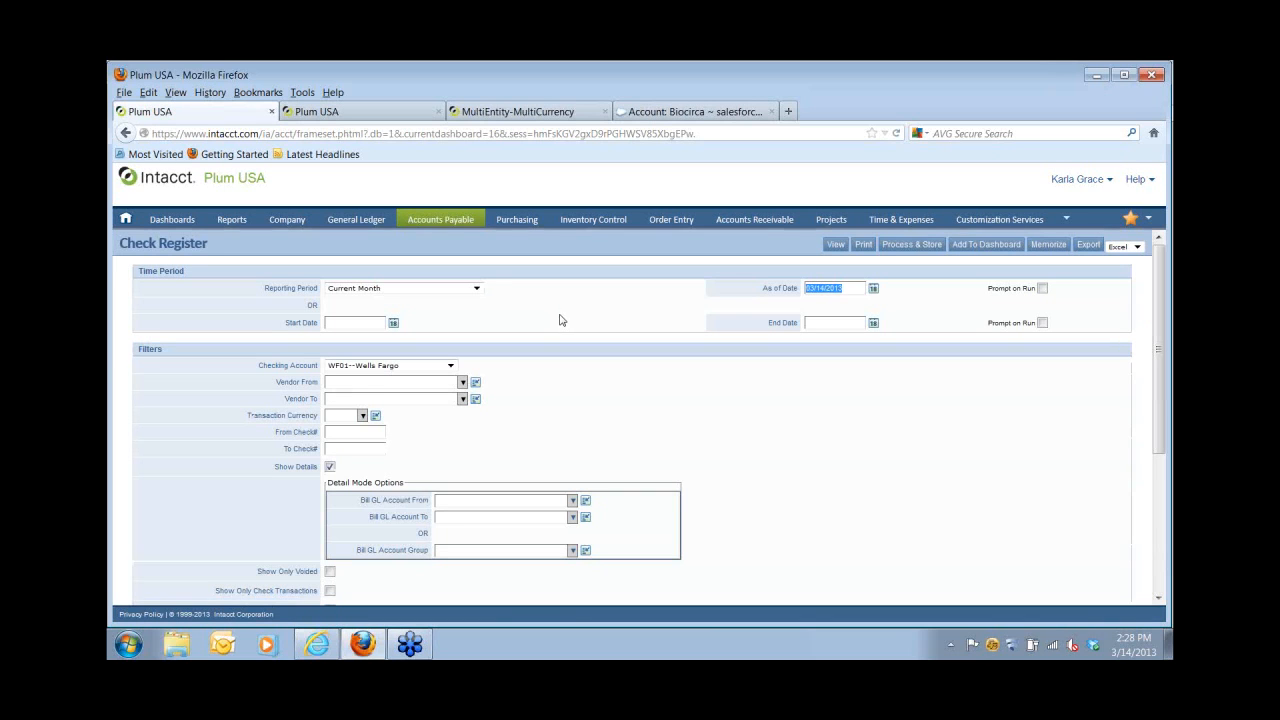
pyautogui.click(393, 323)
pyautogui.click(406, 403)
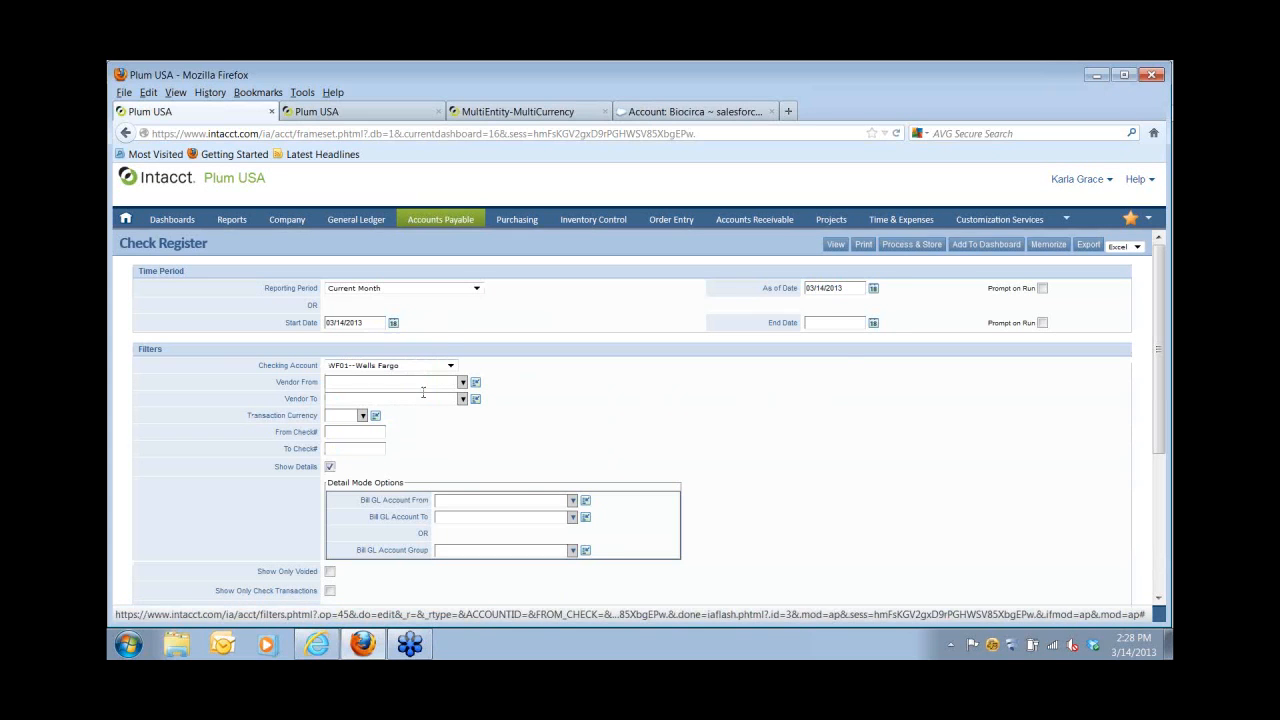
pyautogui.click(873, 324)
pyautogui.click(886, 404)
pyautogui.click(836, 245)
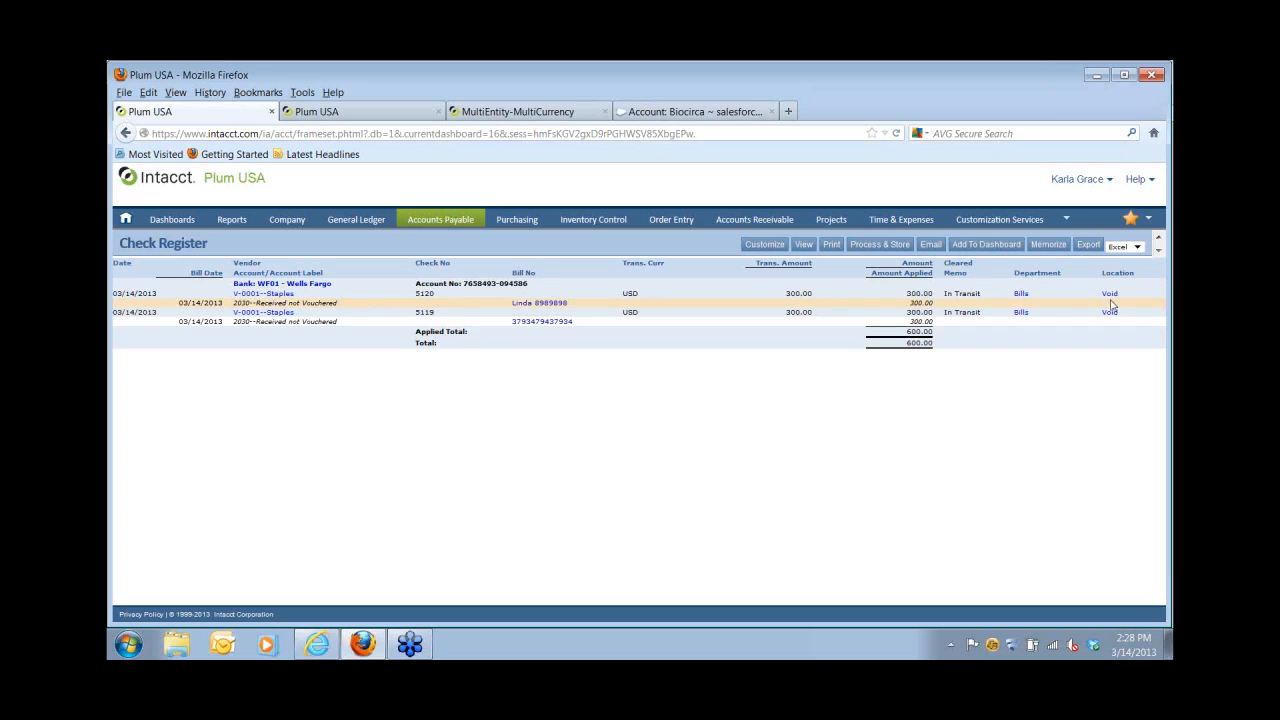
pyautogui.moveTo(438, 227)
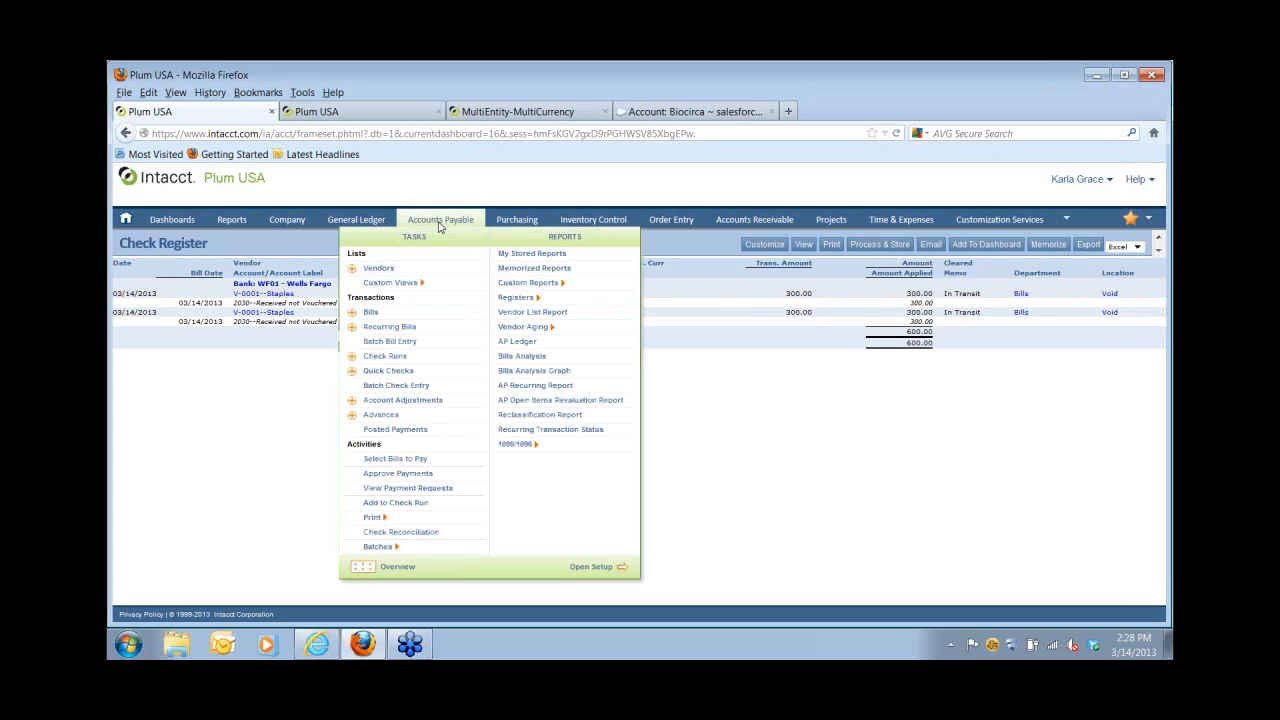
pyautogui.click(438, 222)
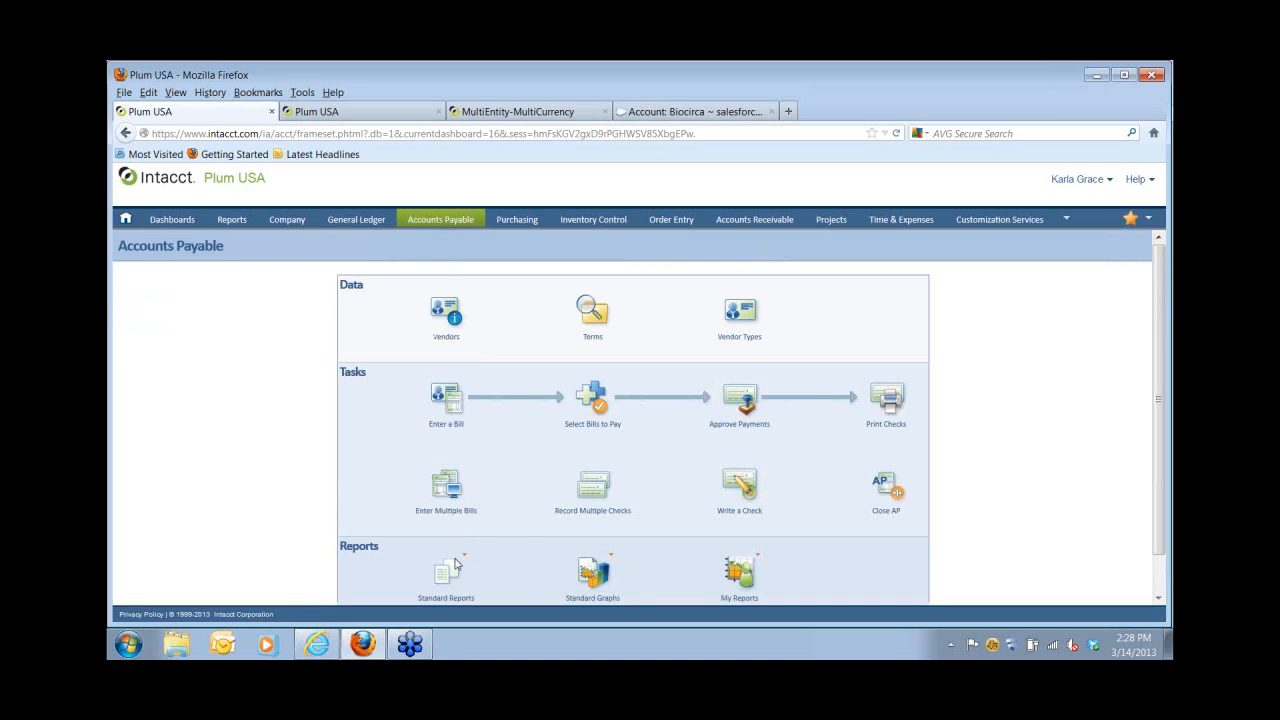
# Bring up the Purchasing tasks and reports over the Accounts Payable overview.
pyautogui.moveTo(457, 560)
pyautogui.moveTo(514, 226)
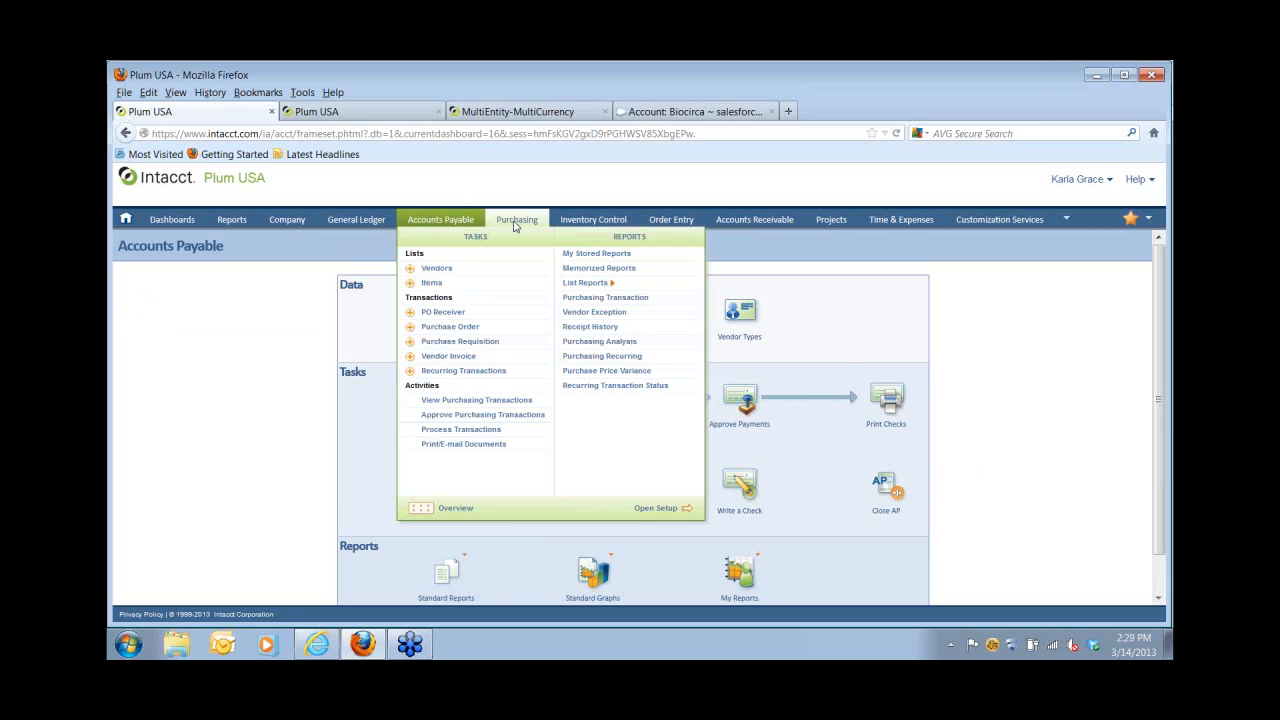
pyautogui.click(514, 221)
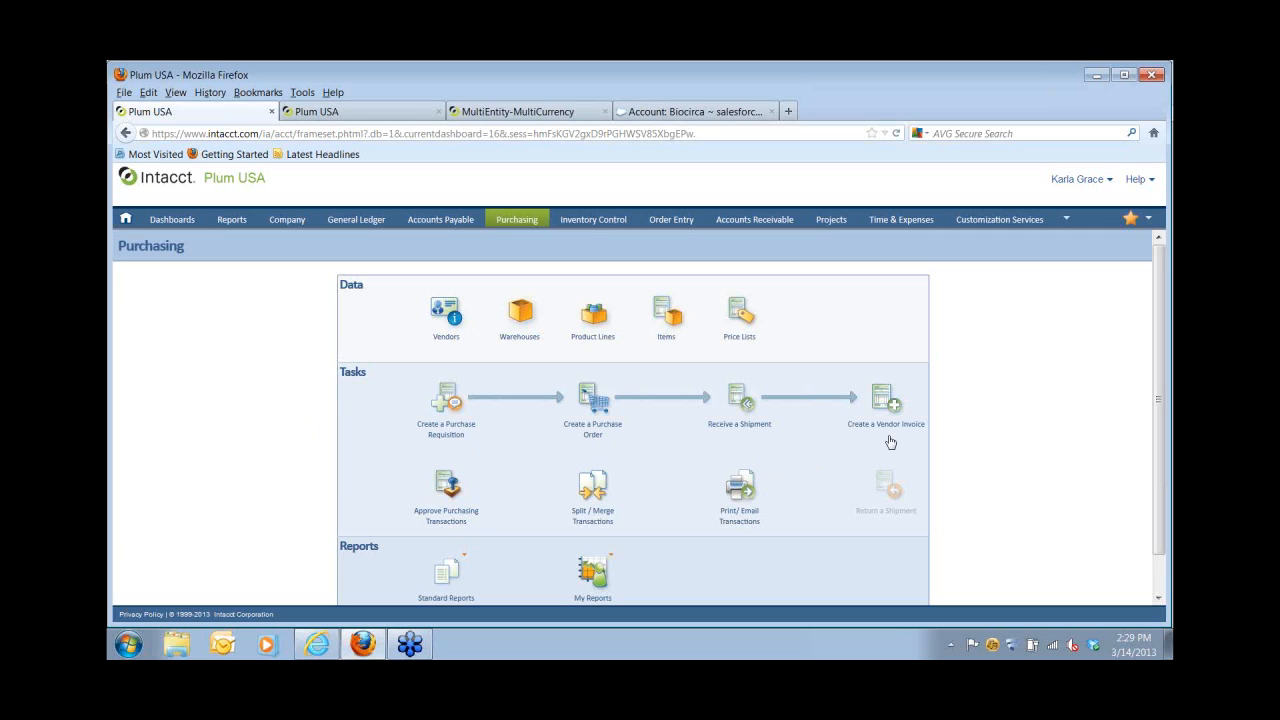
pyautogui.click(454, 224)
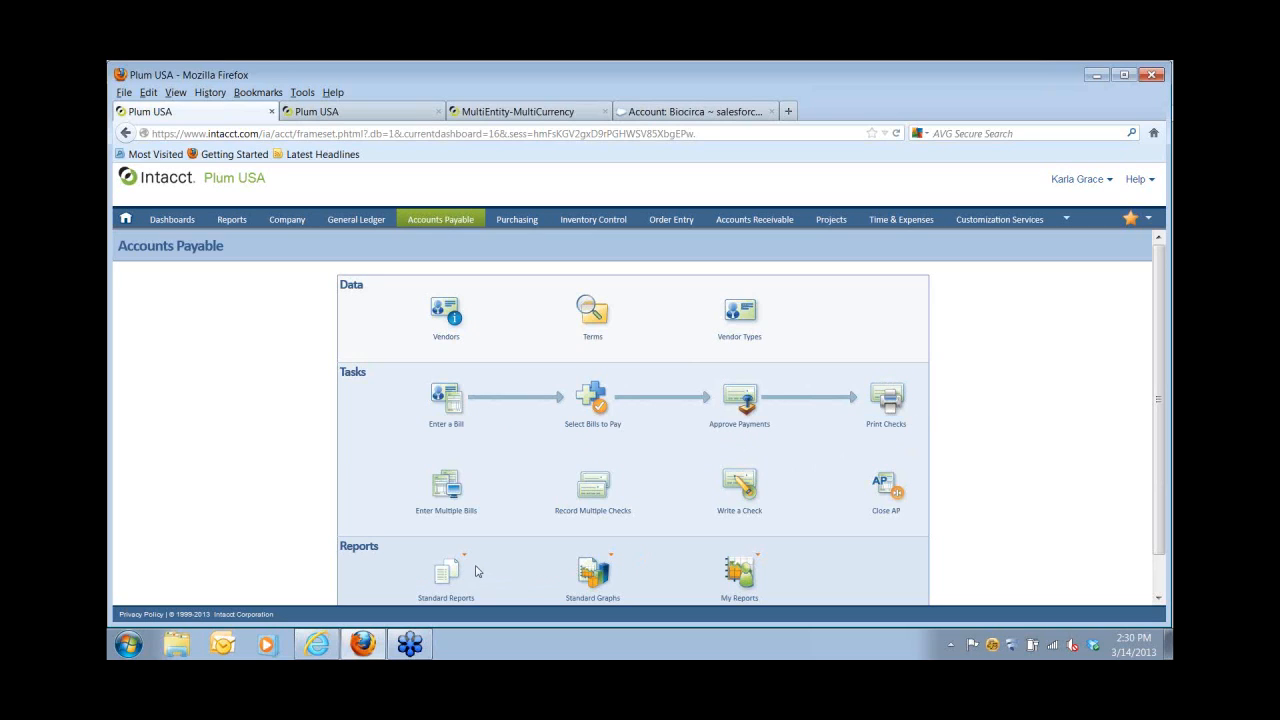
pyautogui.moveTo(468, 564)
pyautogui.moveTo(170, 227)
pyautogui.click(180, 434)
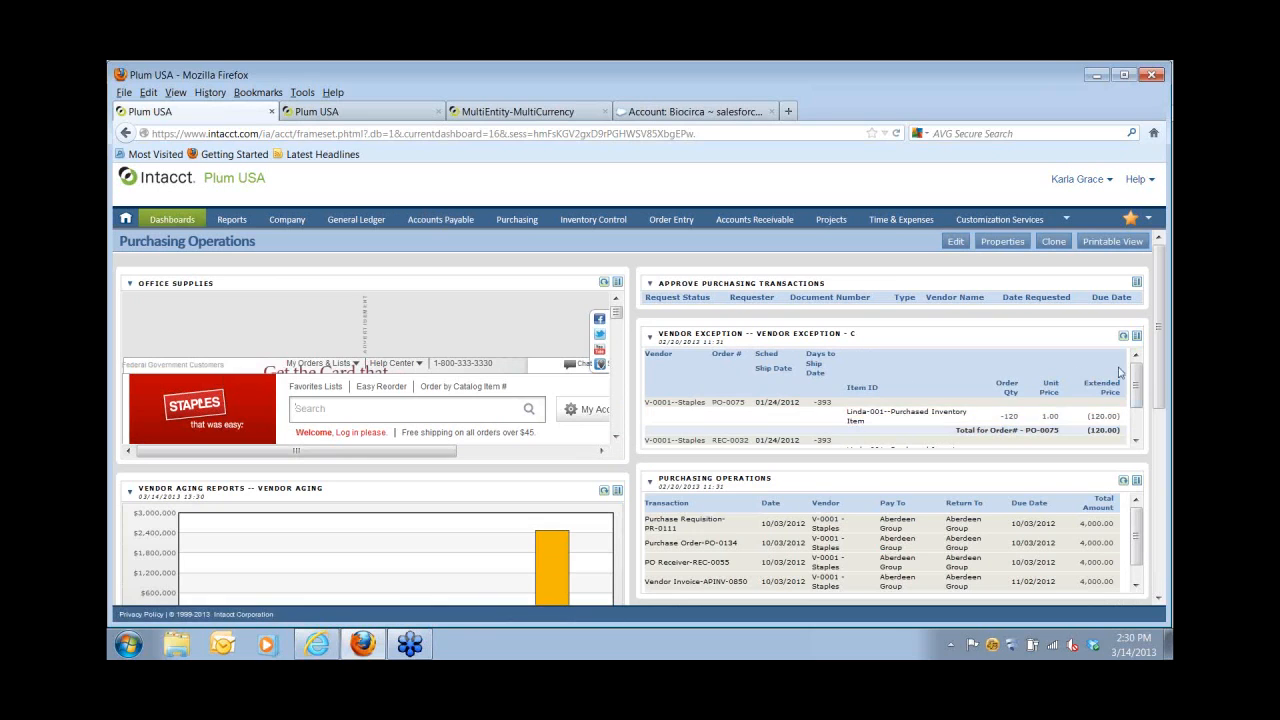
# Scroll through the Purchasing Operations dashboard panels, including Vendor Aging and Payments Issued.
pyautogui.moveTo(1159, 372); pyautogui.dragTo(1163, 470)
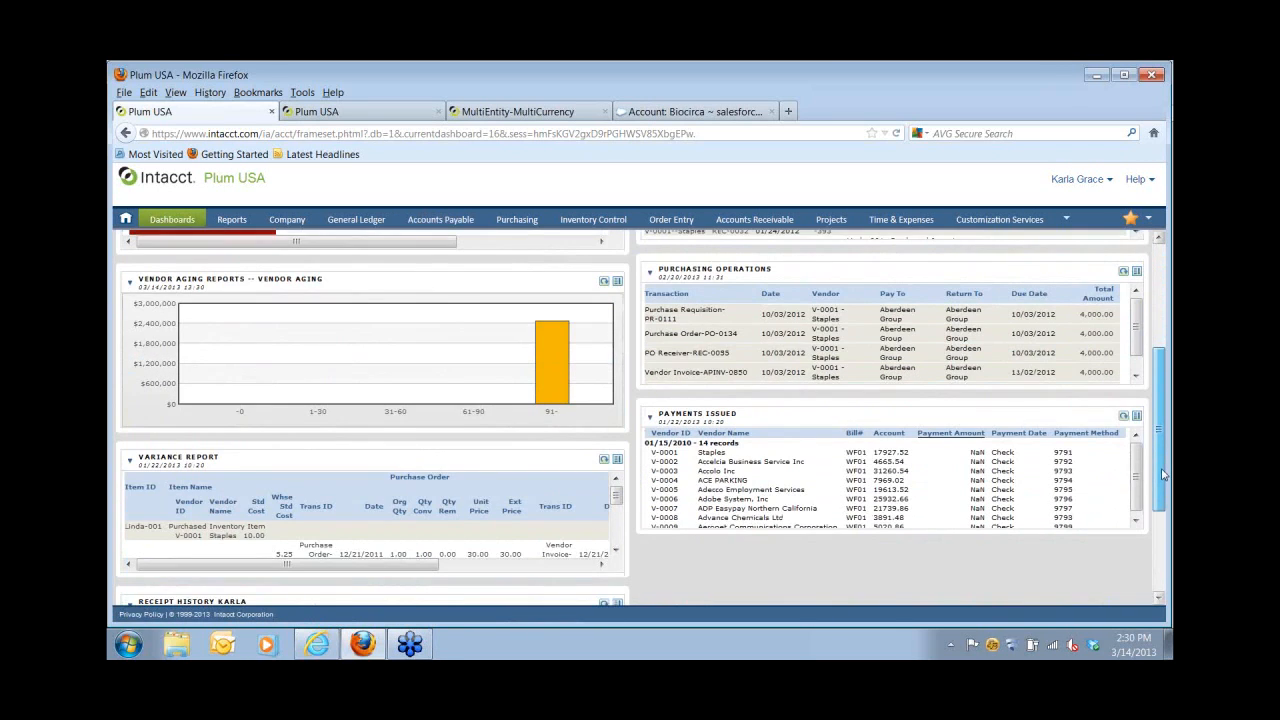
pyautogui.scroll(3, 866, 385)
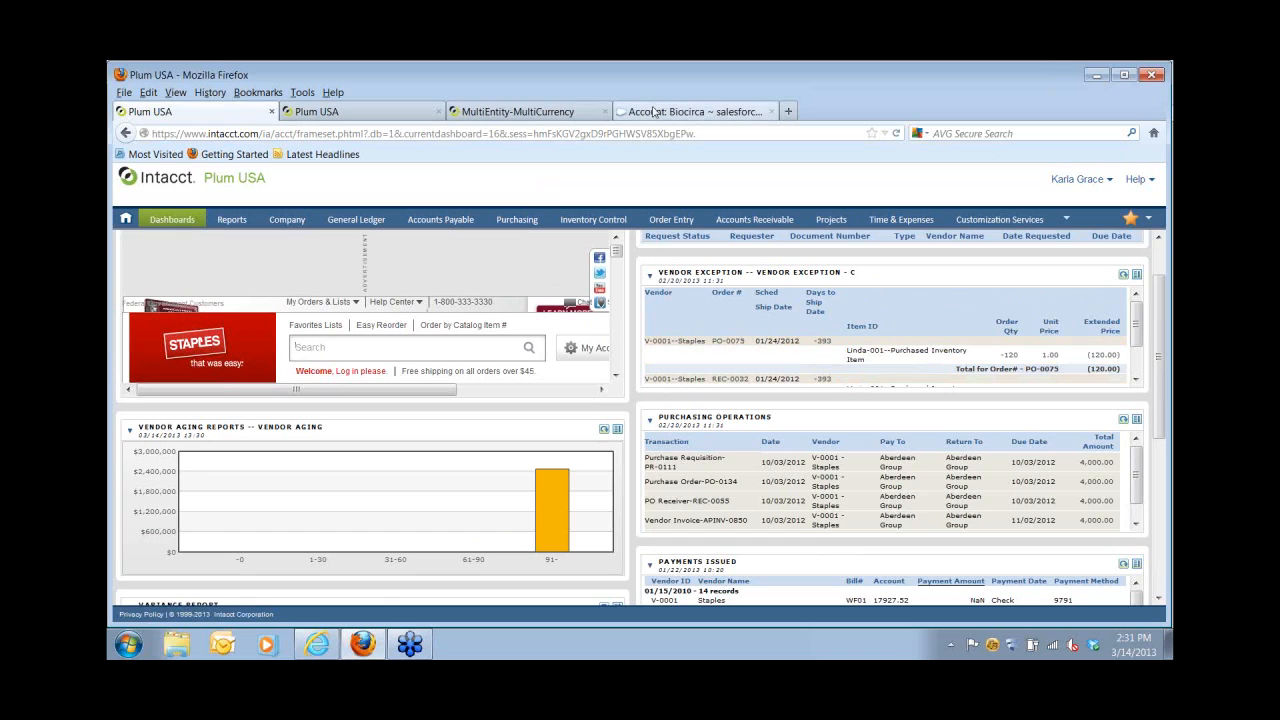
# Review the Salesforce Biocirca account, then return to Intacct's Order Entry overview.
pyautogui.click(655, 114)
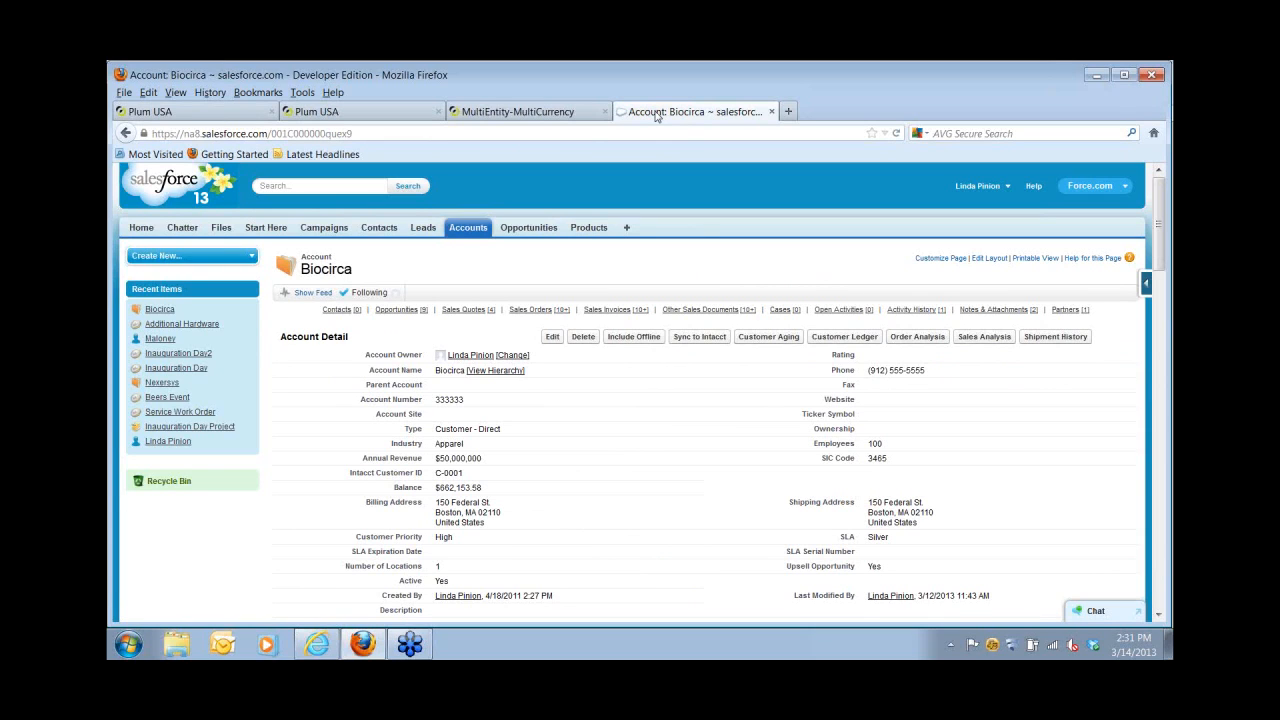
pyautogui.click(215, 112)
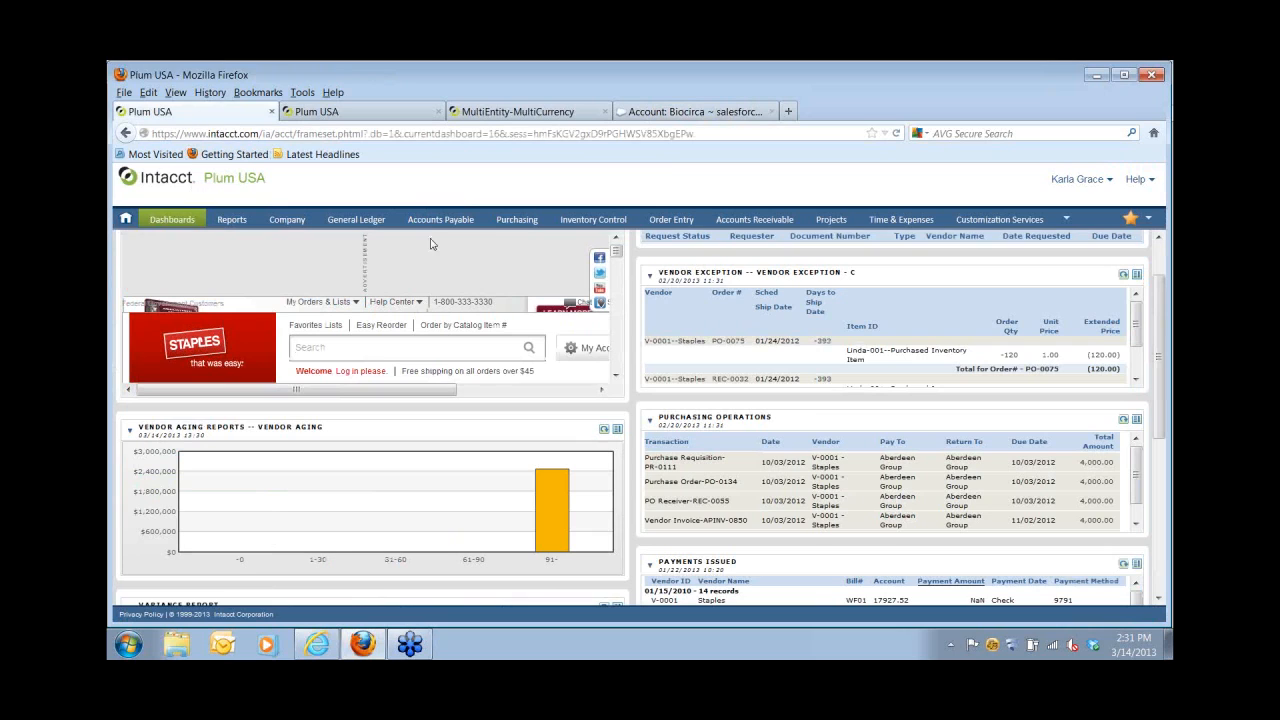
pyautogui.click(662, 222)
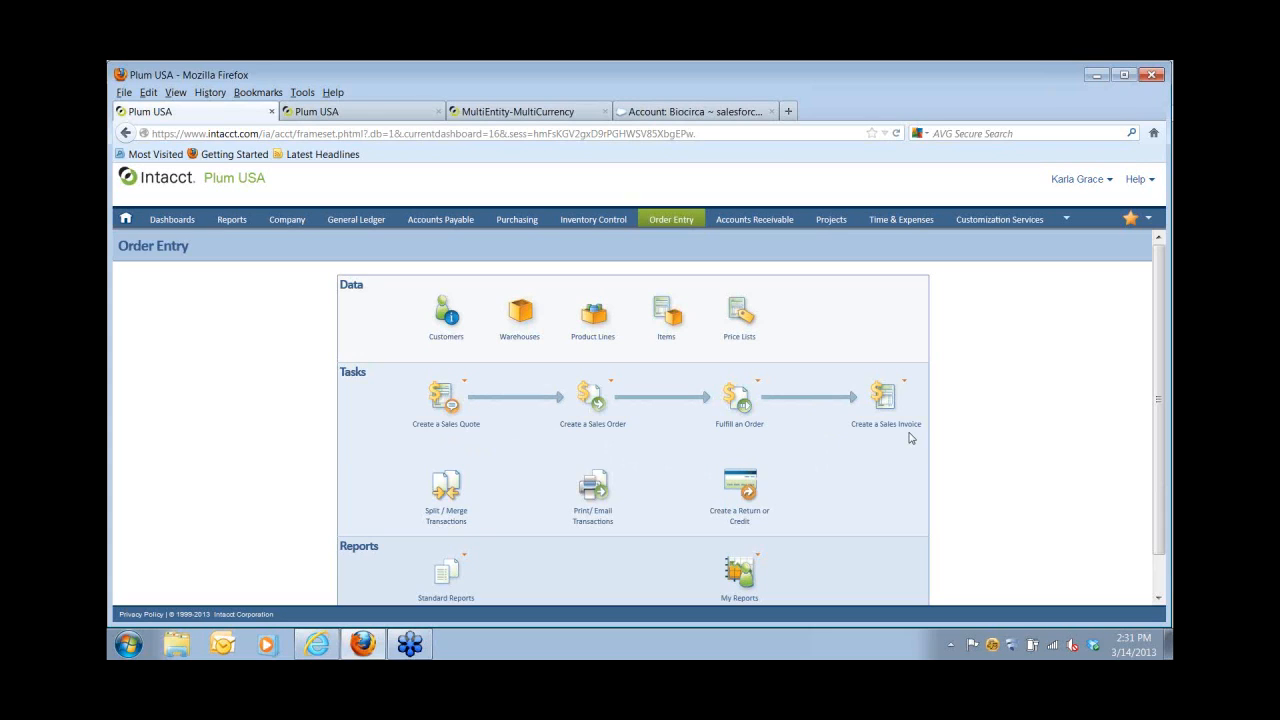
# Switch to the Salesforce Biocirca account record showing its $662,153.58 balance.
pyautogui.click(668, 120)
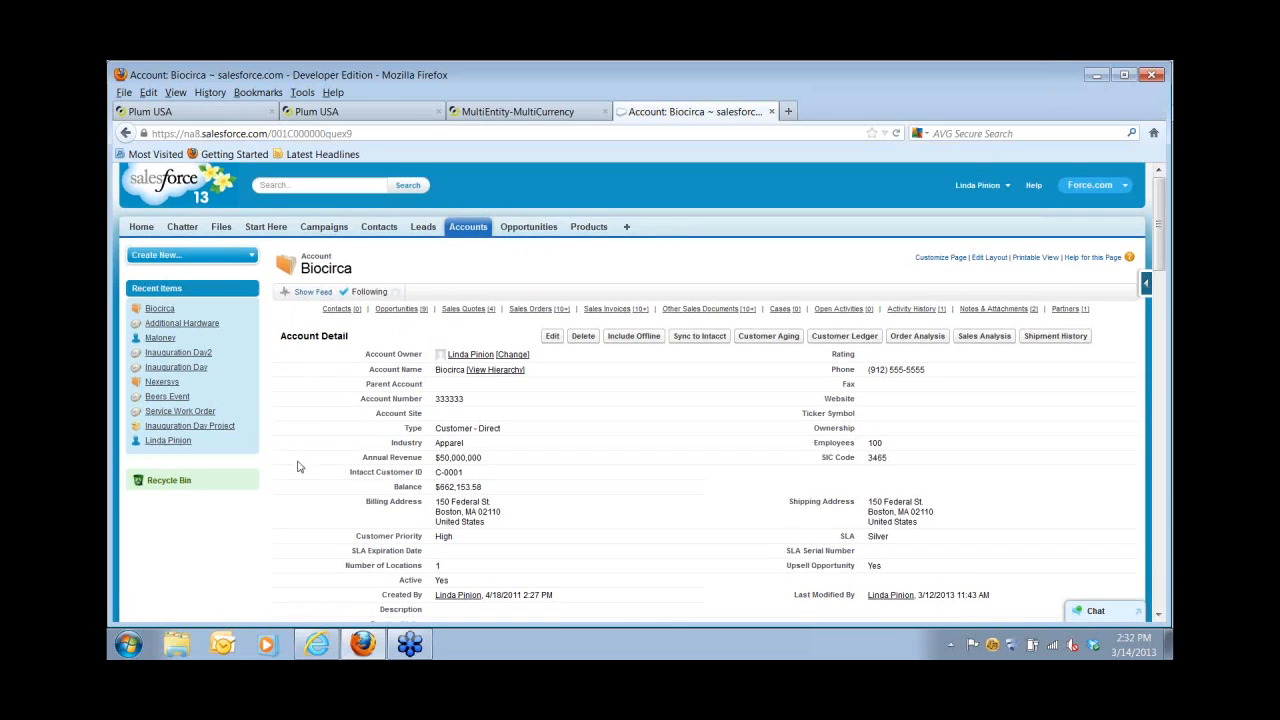
# Scroll Biocirca's related lists and display its nine Closed Won opportunities.
pyautogui.scroll(-10, 297, 465)
pyautogui.scroll(-3, 303, 466)
pyautogui.scroll(-8, 310, 467)
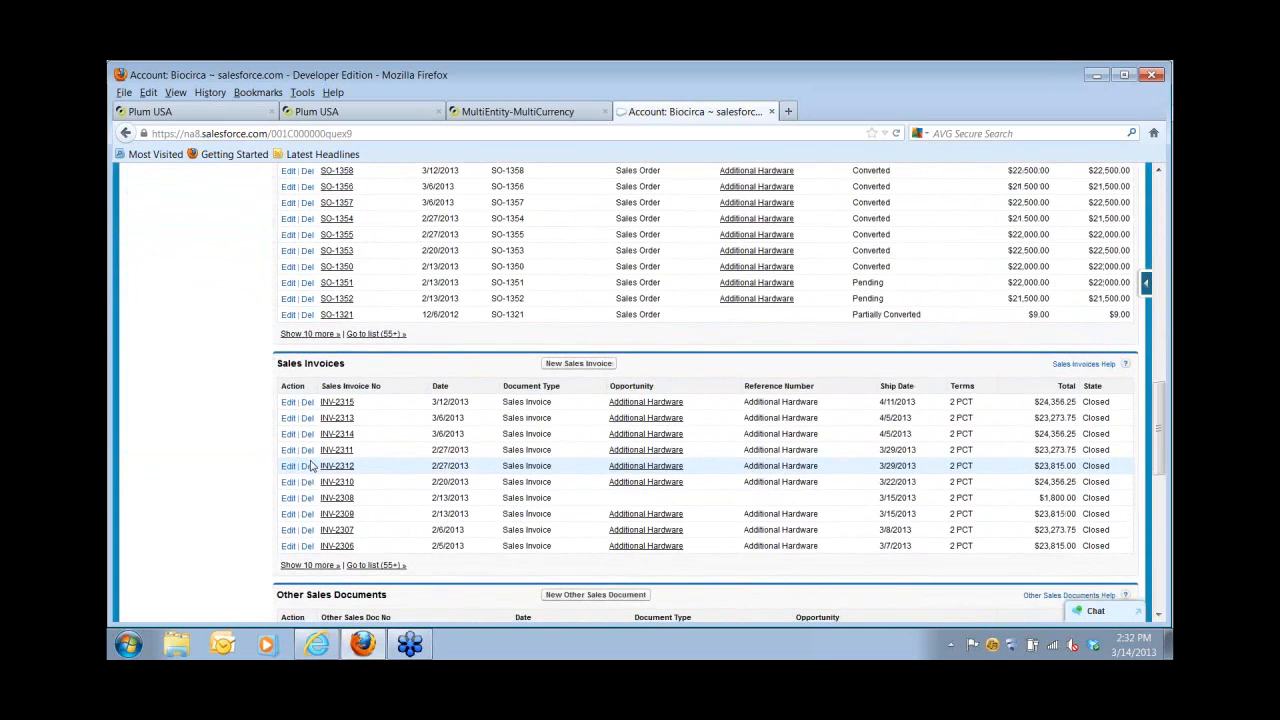
pyautogui.scroll(20, 310, 467)
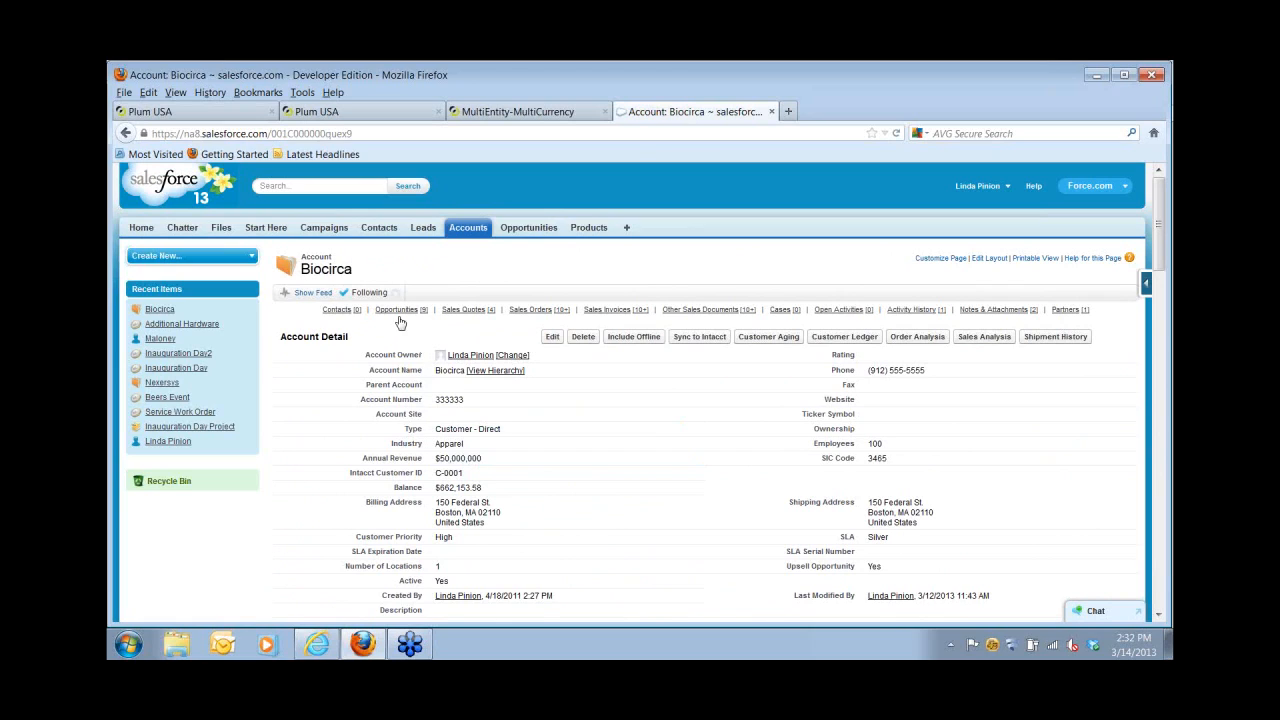
pyautogui.moveTo(397, 314)
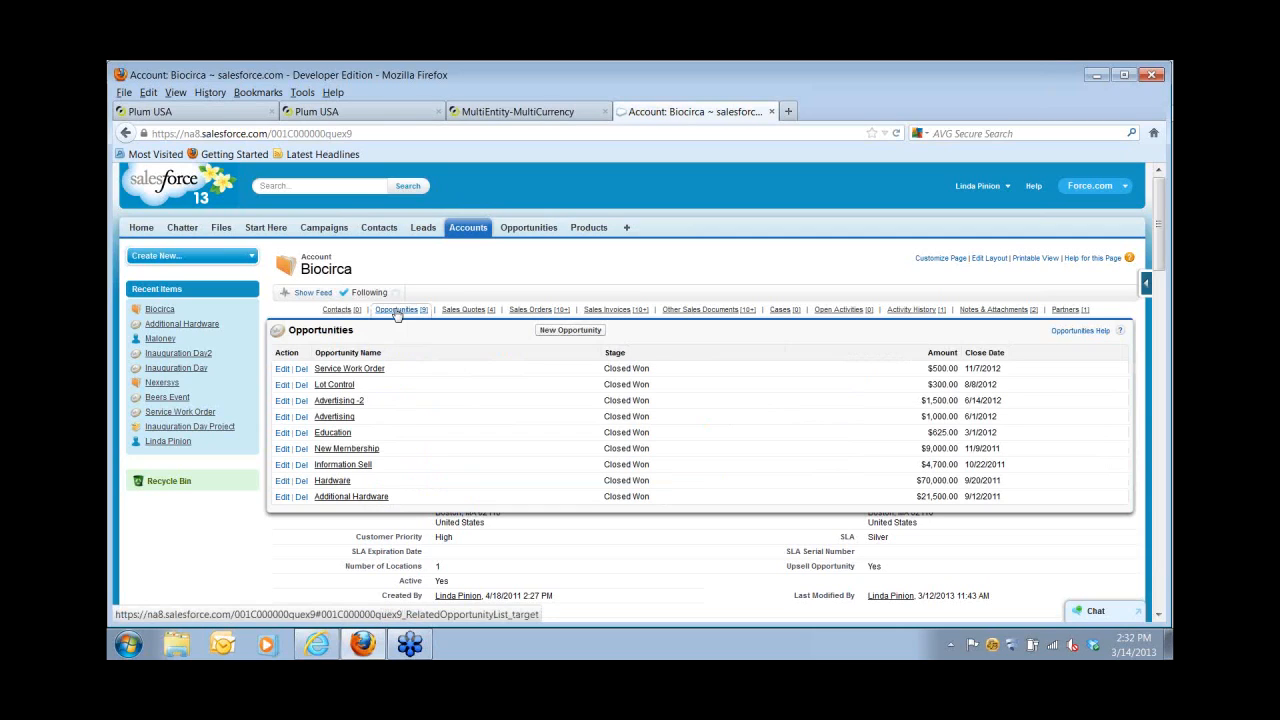
# From the Additional Hardware opportunity, create a draft Intacct sales order for Biocirca totalling 21,500.00.
pyautogui.click(345, 499)
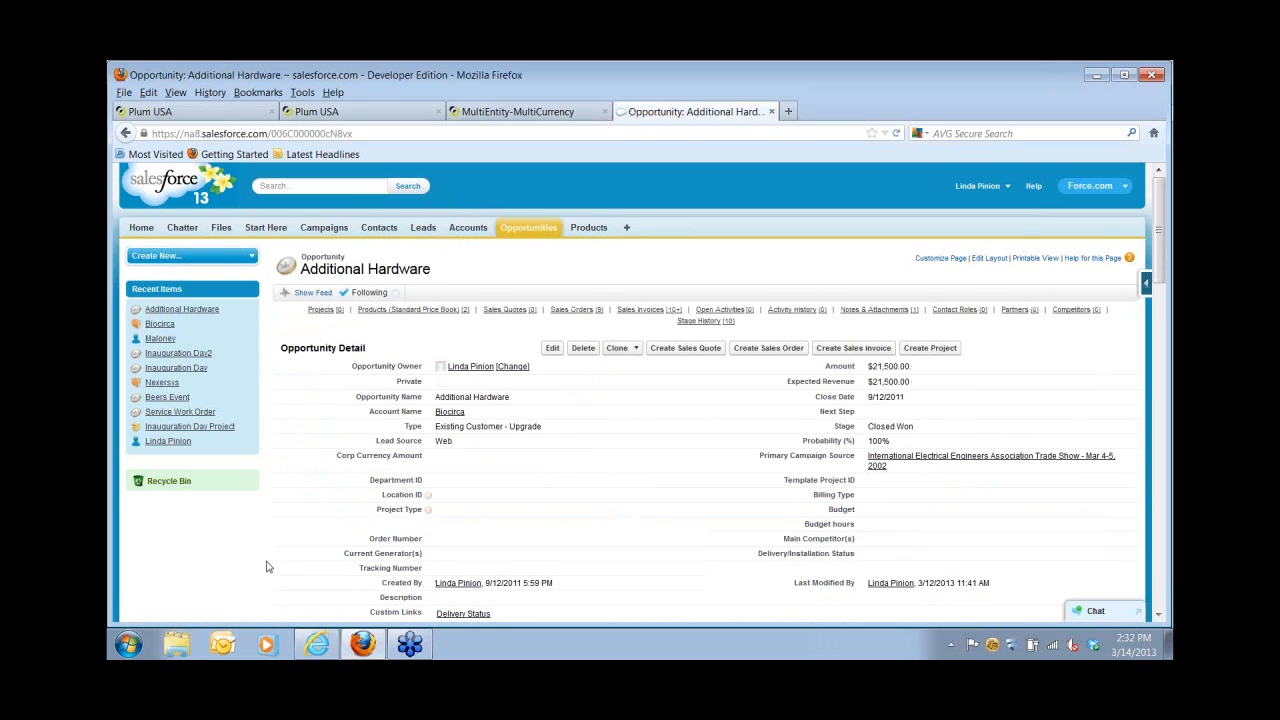
pyautogui.scroll(-5, 263, 584)
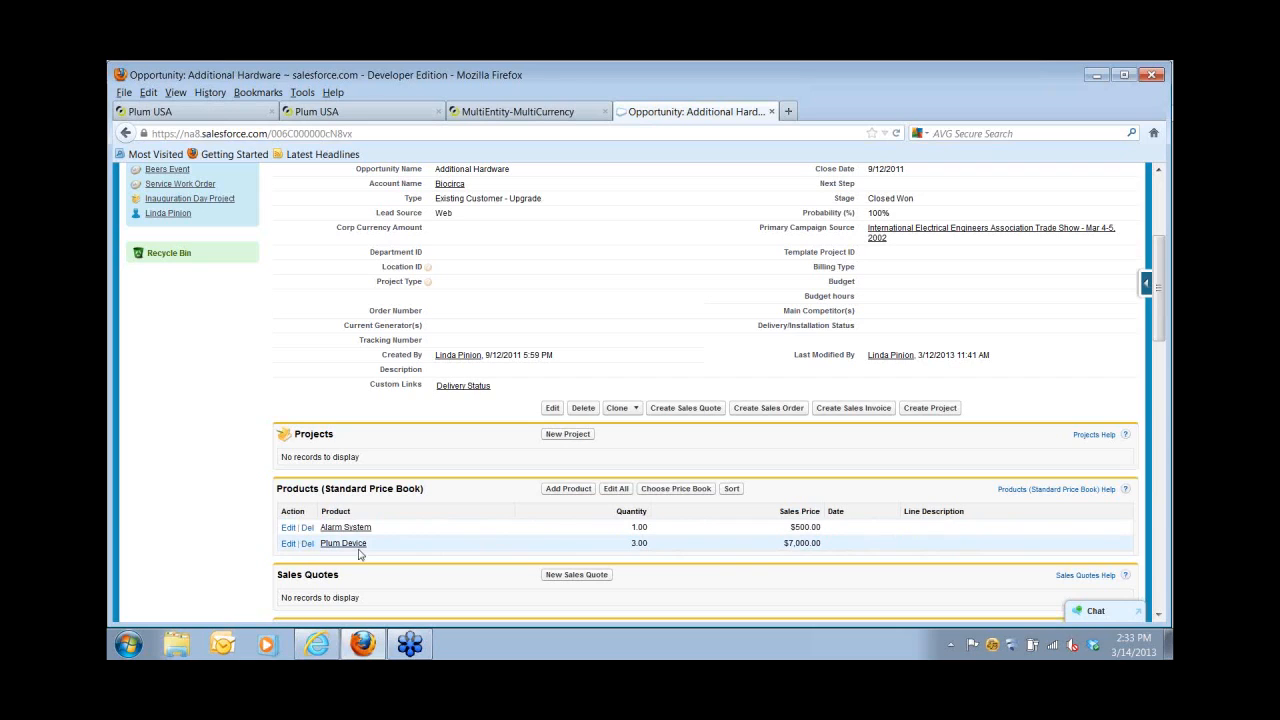
pyautogui.click(755, 410)
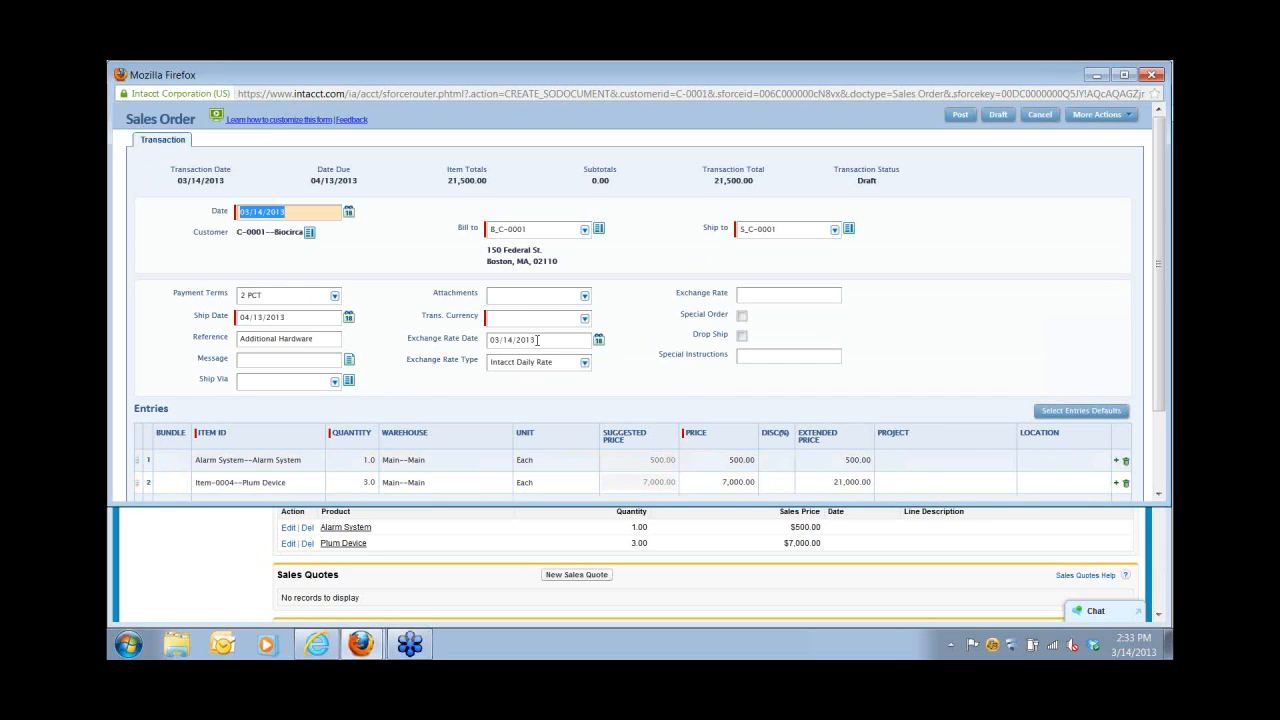
# Set the Biocirca order's currency to USD, accept the recalculation, and post it as SO-1359.
pyautogui.click(493, 318)
pyautogui.write('u')
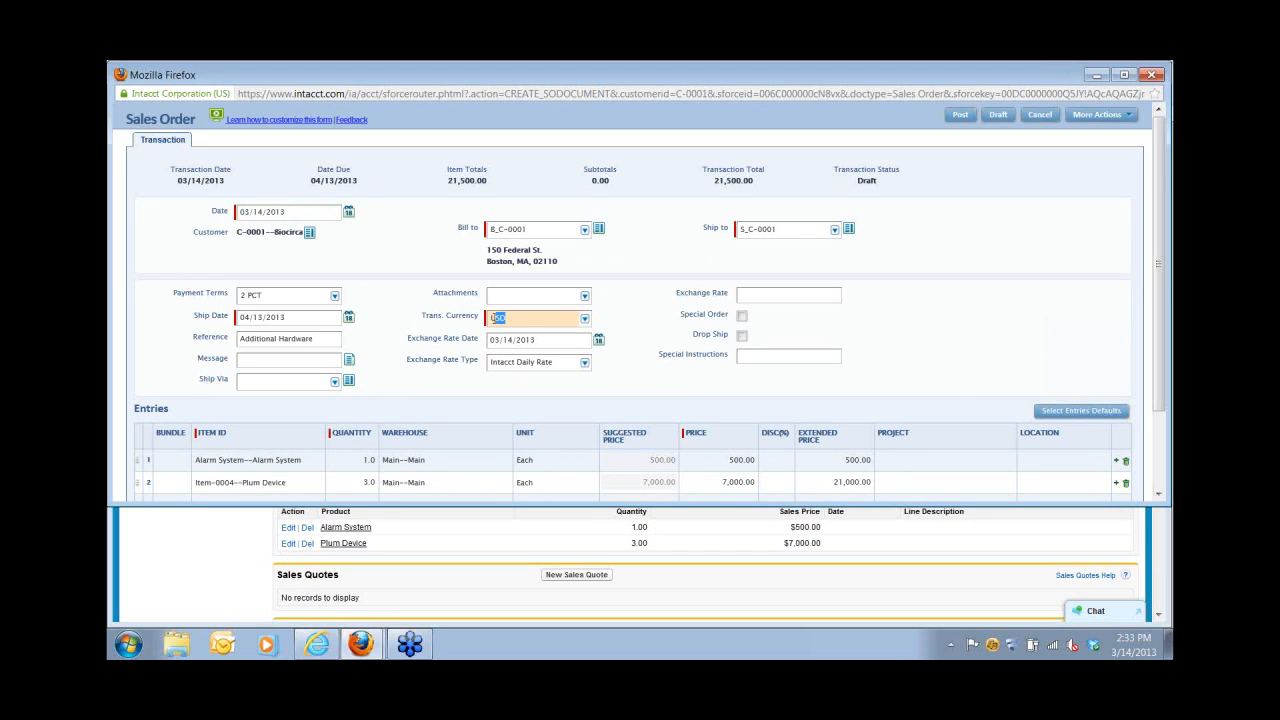
pyautogui.click(613, 317)
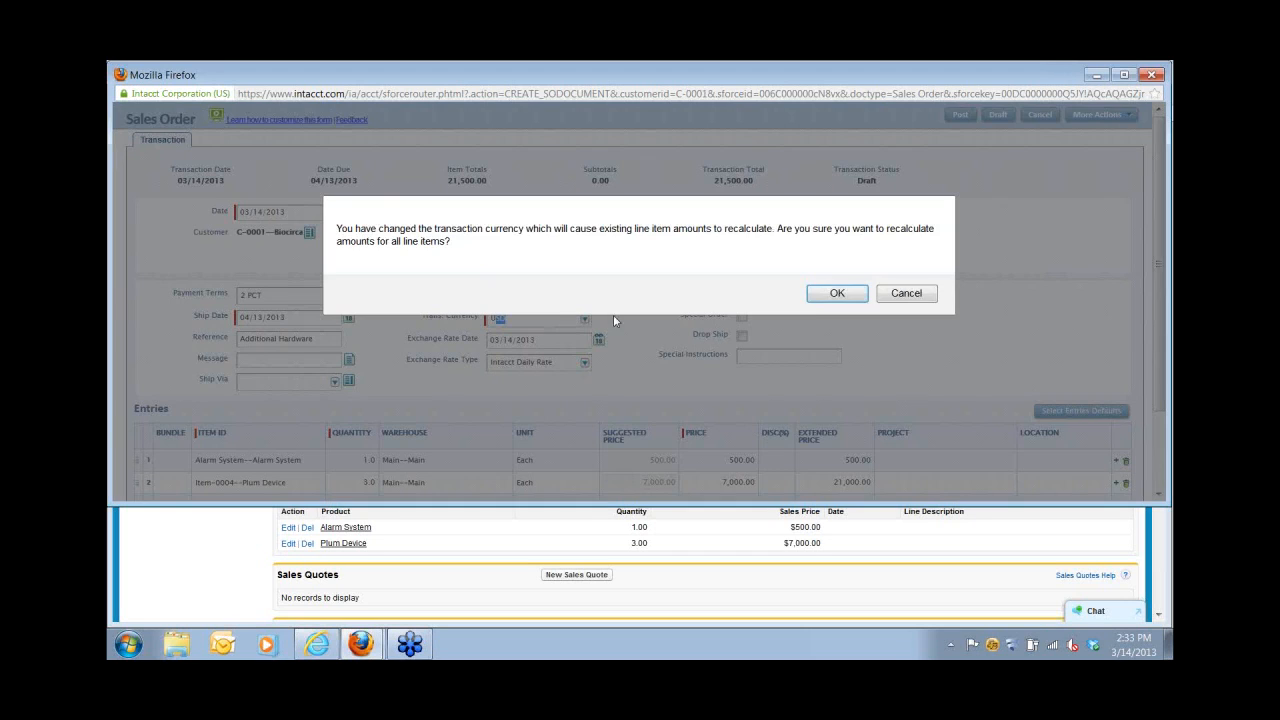
pyautogui.click(837, 295)
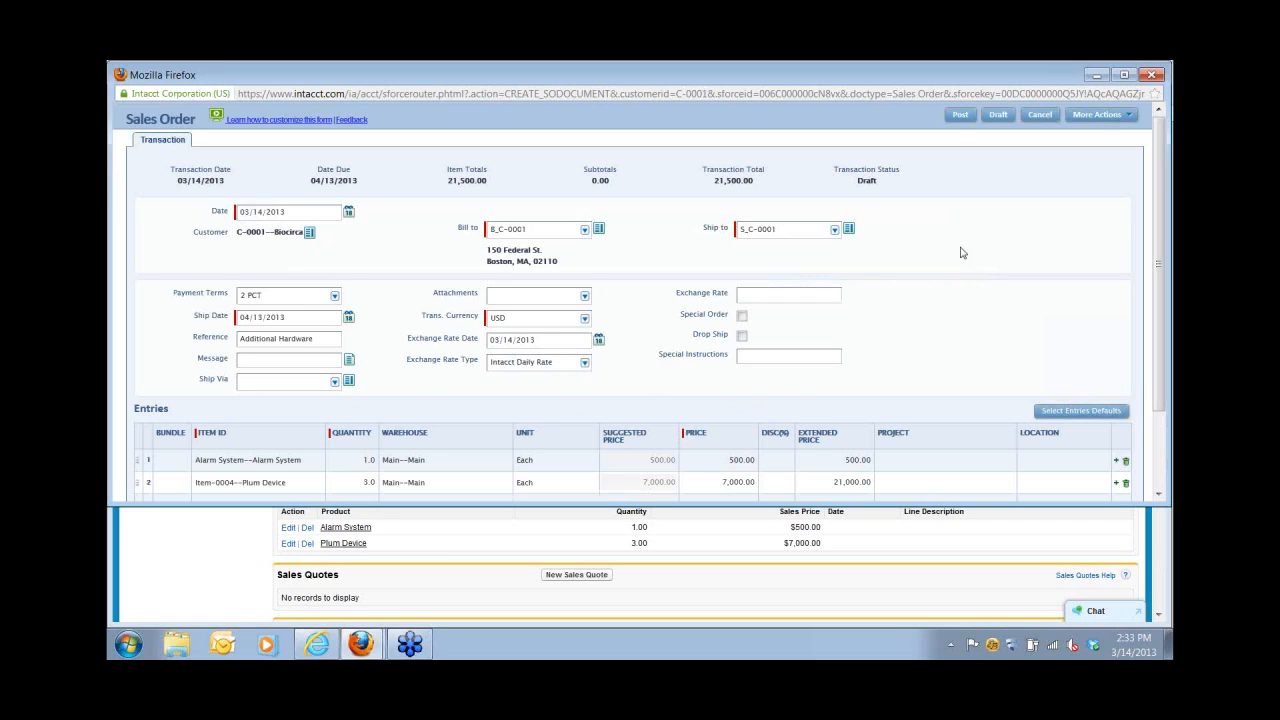
pyautogui.click(958, 118)
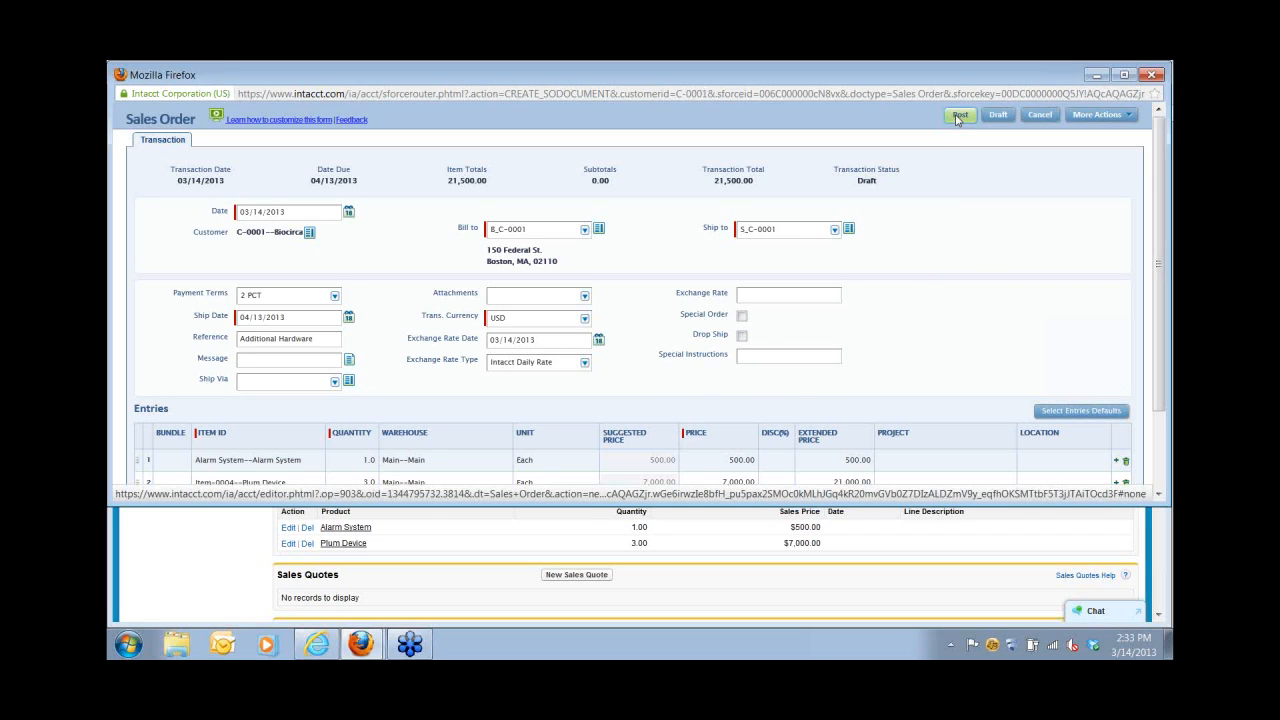
pyautogui.click(957, 119)
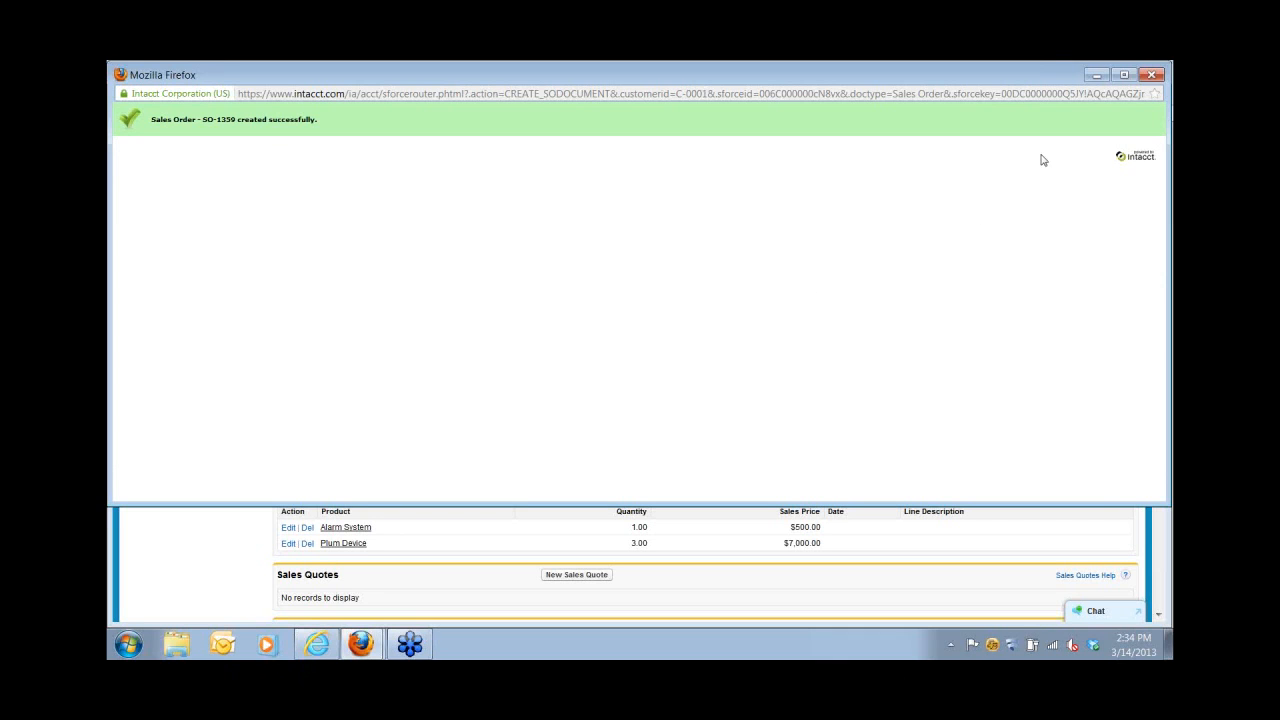
# Close the Intacct window and open the SO-1359 sales order record in Salesforce.
pyautogui.click(1150, 77)
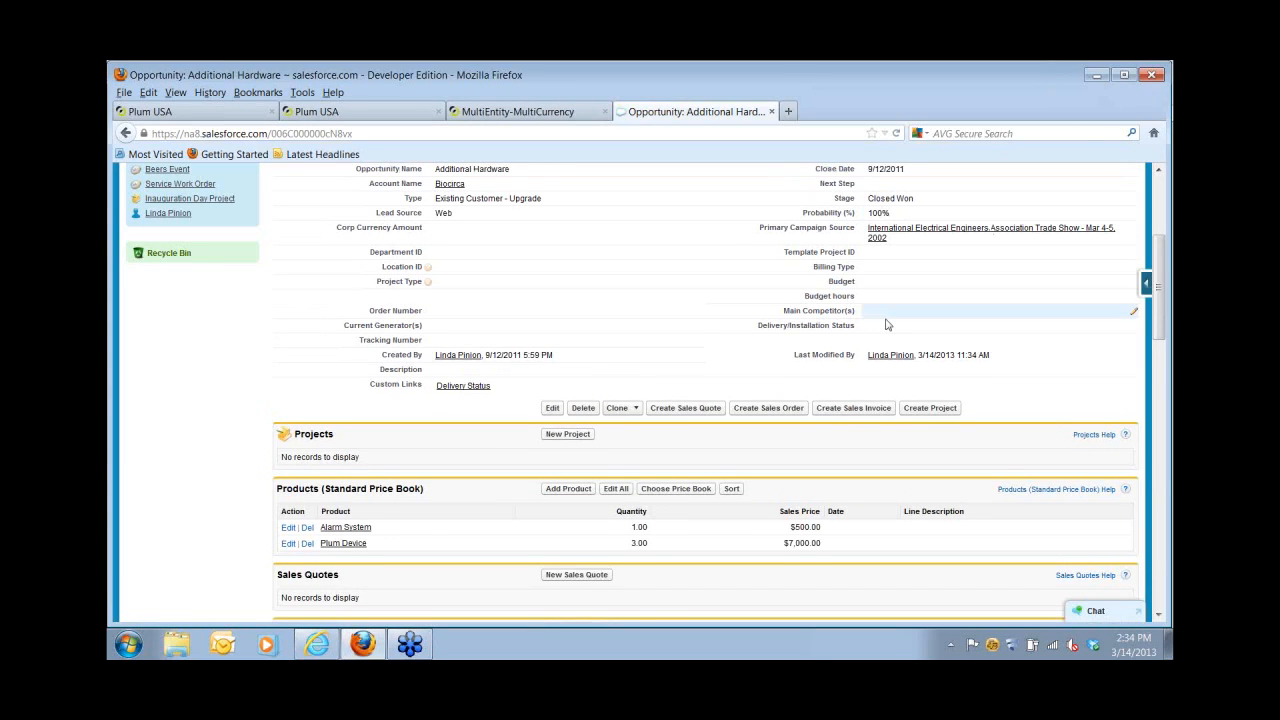
pyautogui.scroll(-1, 336, 580)
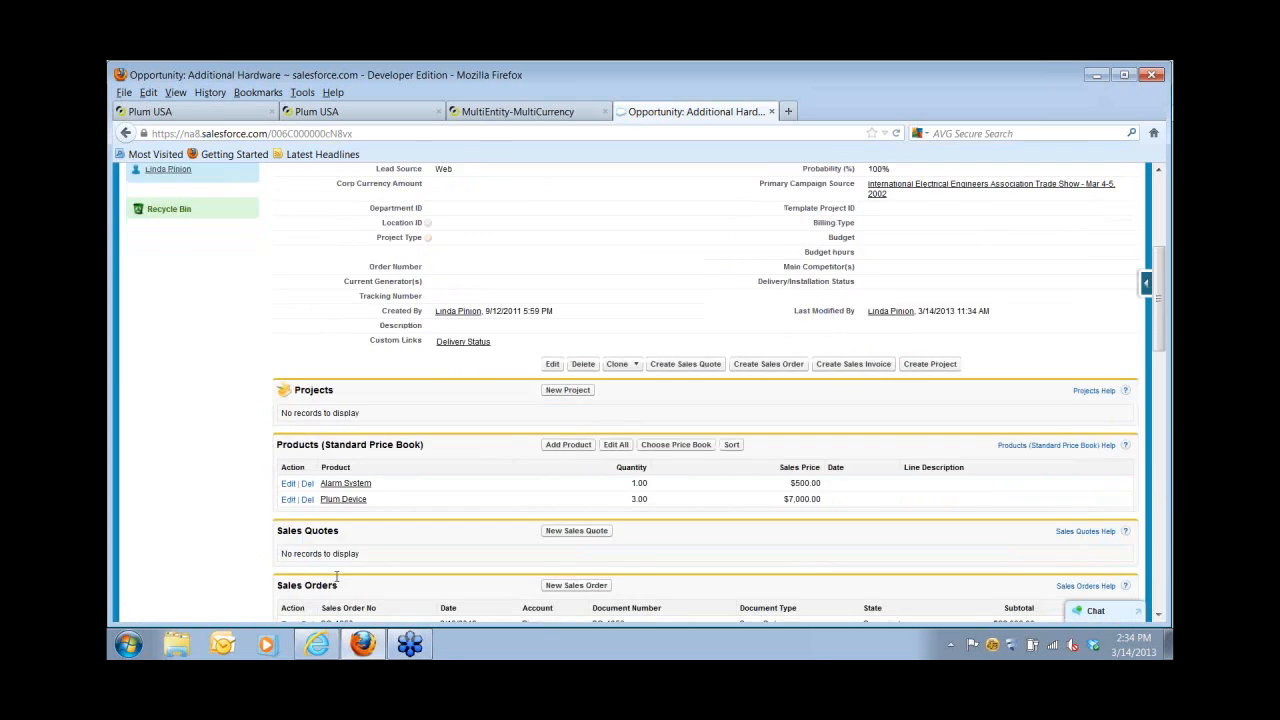
pyautogui.scroll(-5, 336, 577)
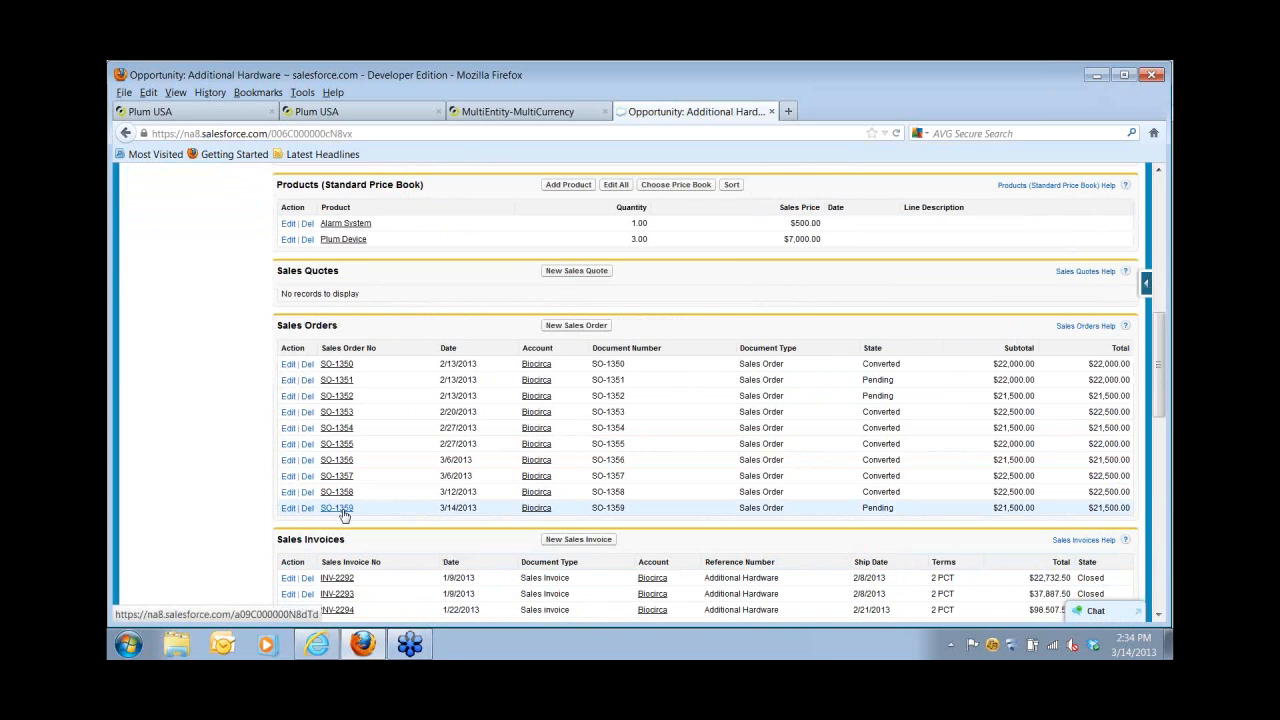
pyautogui.click(341, 510)
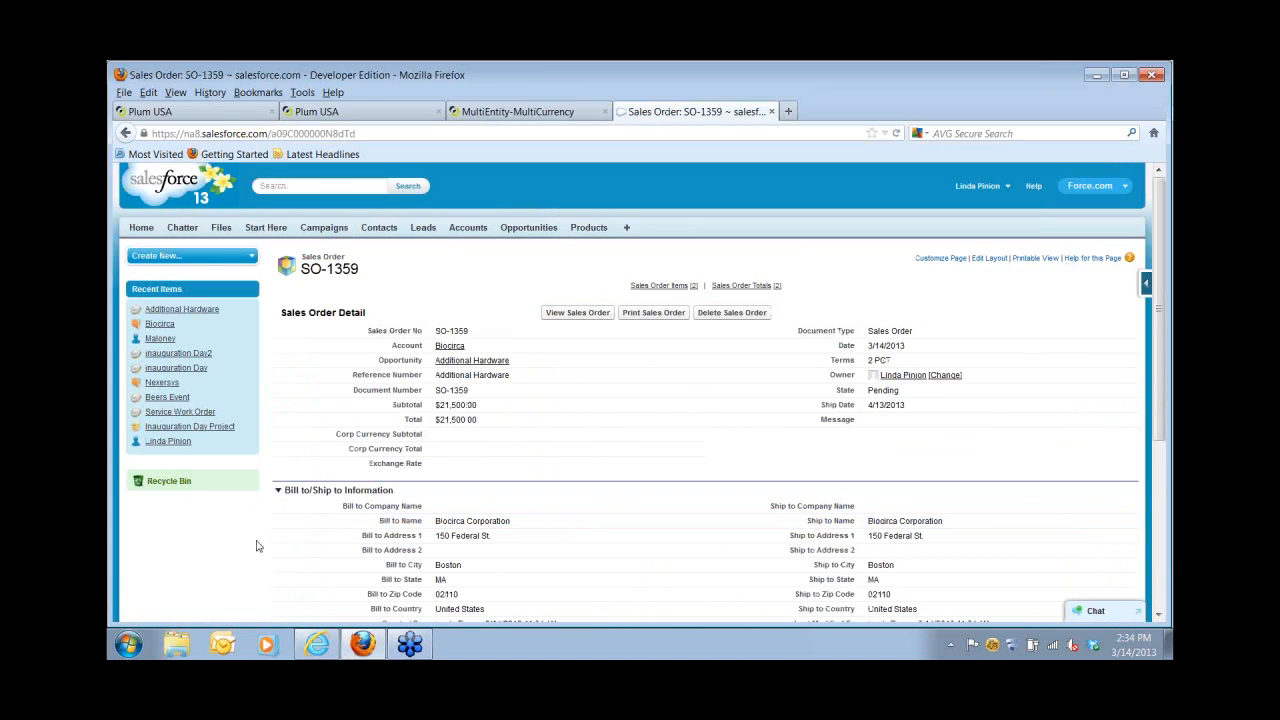
# Open SO-1359's Intacct view from the Salesforce record.
pyautogui.scroll(-3, 262, 550)
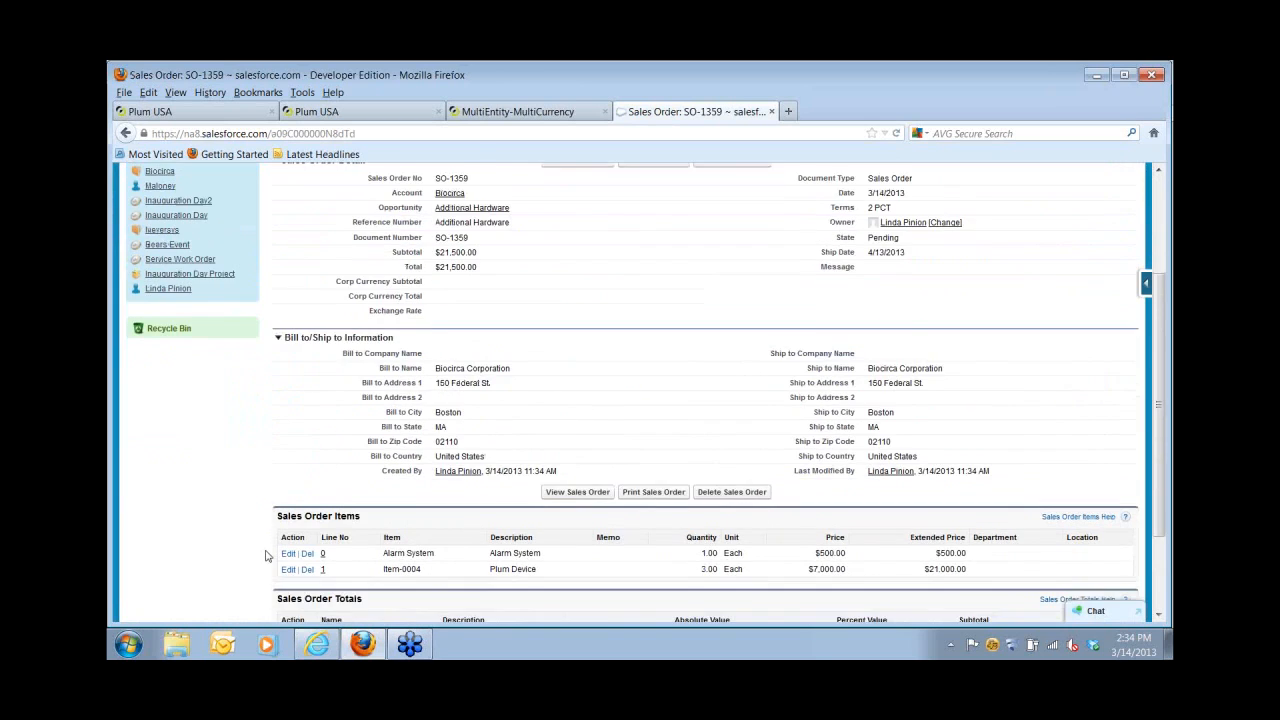
pyautogui.scroll(-3, 265, 555)
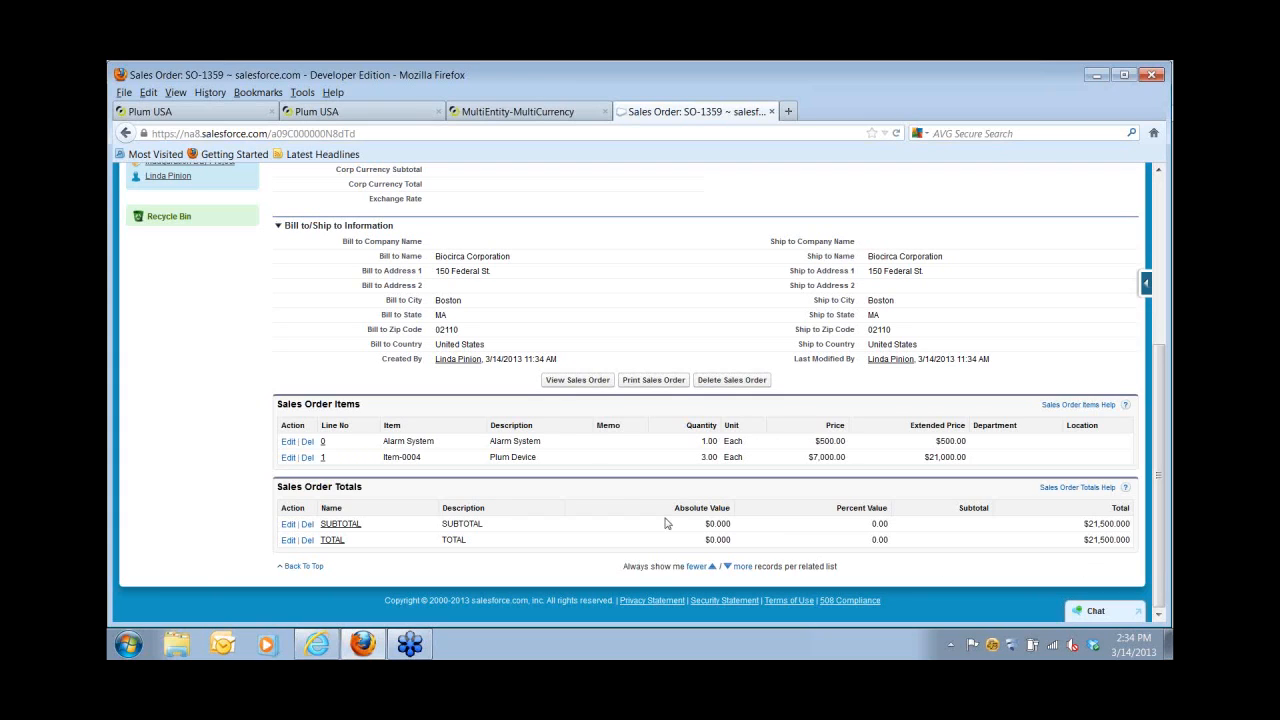
pyautogui.click(565, 381)
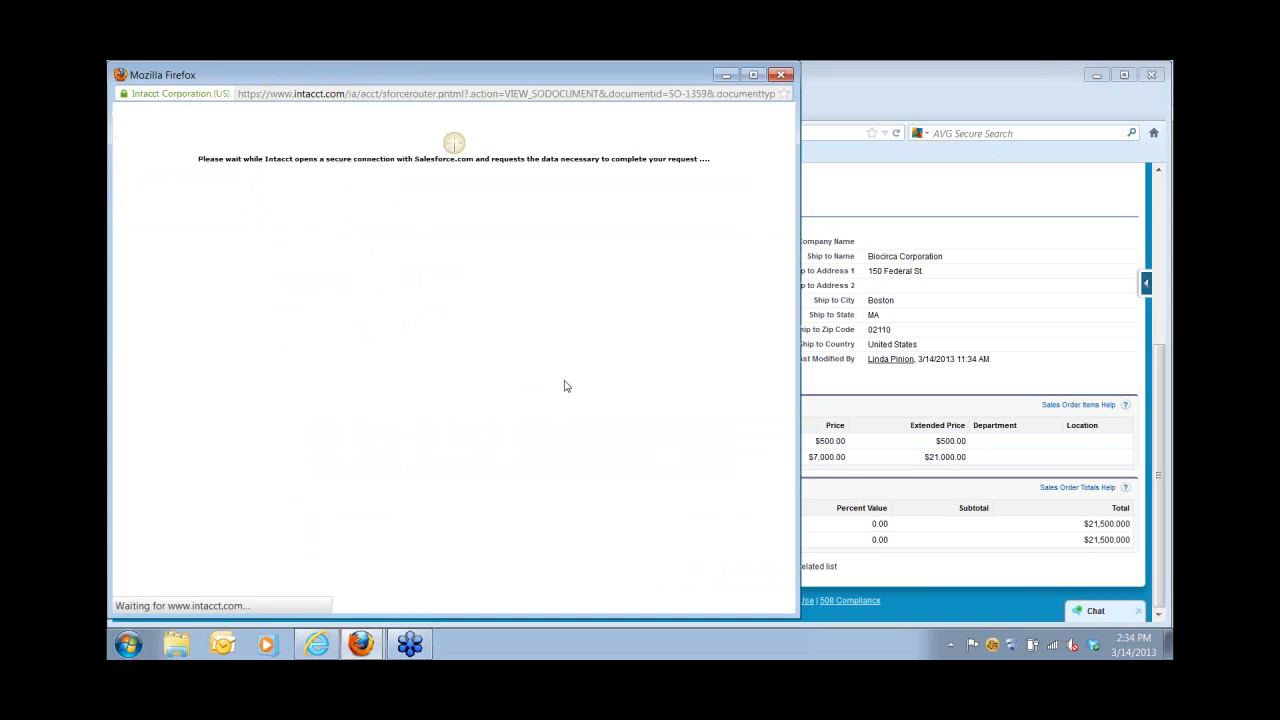
# Maximize the Intacct window and put SO-1359 into edit mode.
pyautogui.click(755, 76)
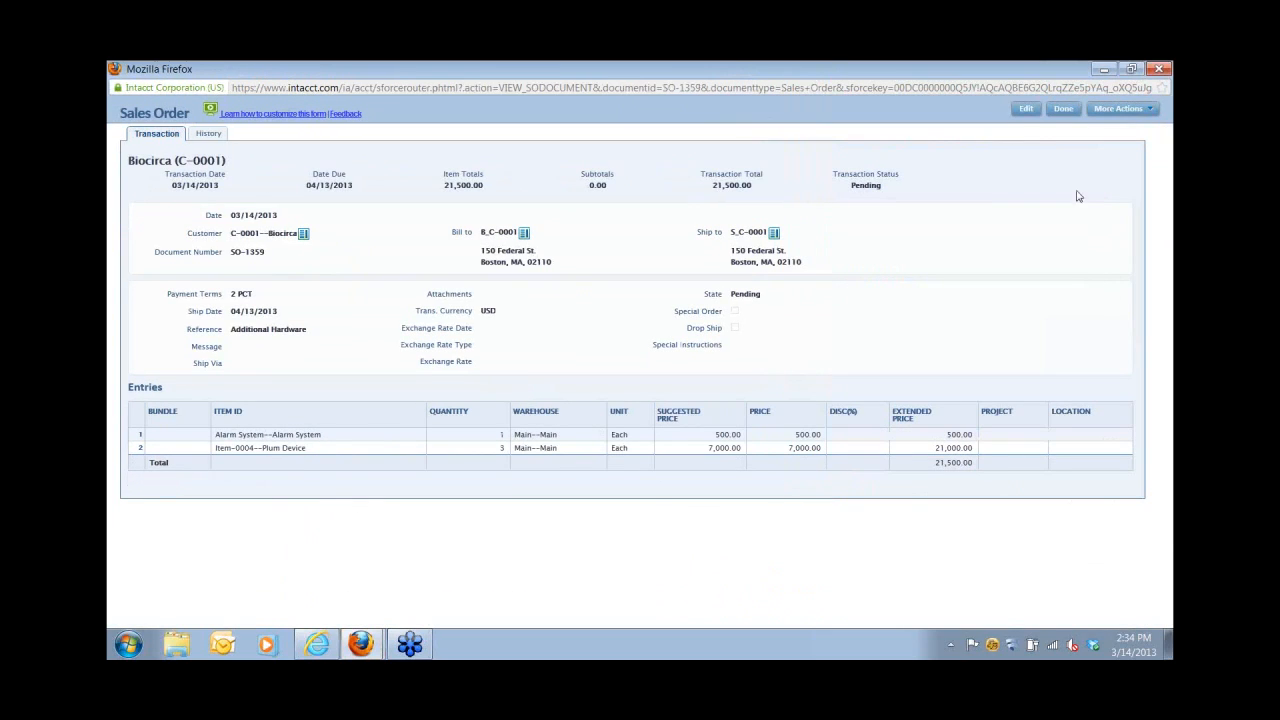
pyautogui.click(1026, 110)
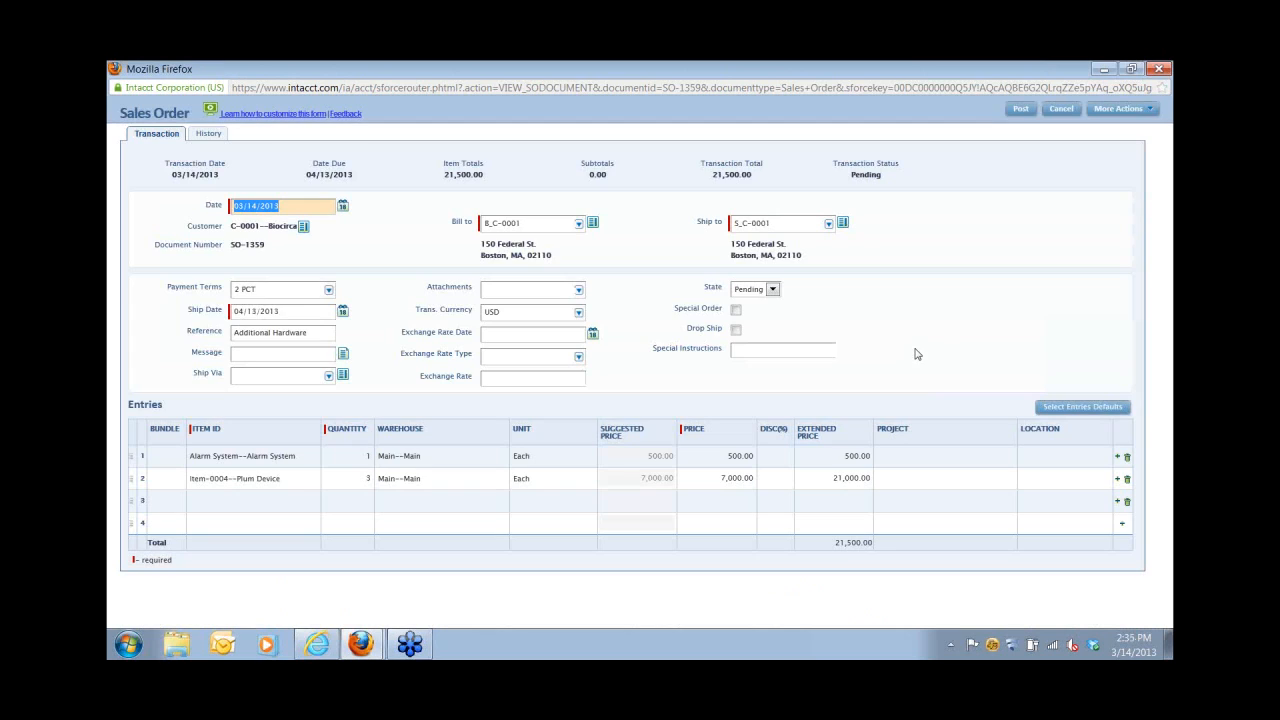
# Change the Alarm System quantity to 3 and acknowledge the stock availability warning.
pyautogui.click(357, 456)
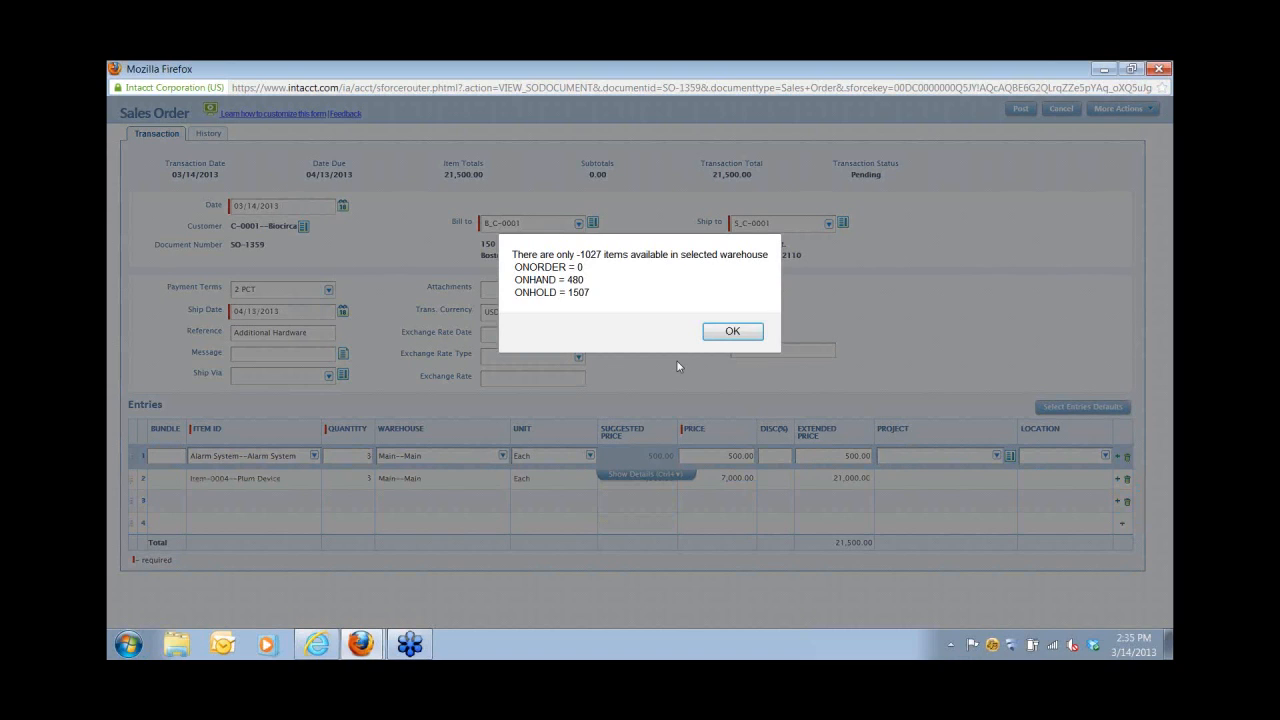
pyautogui.click(733, 331)
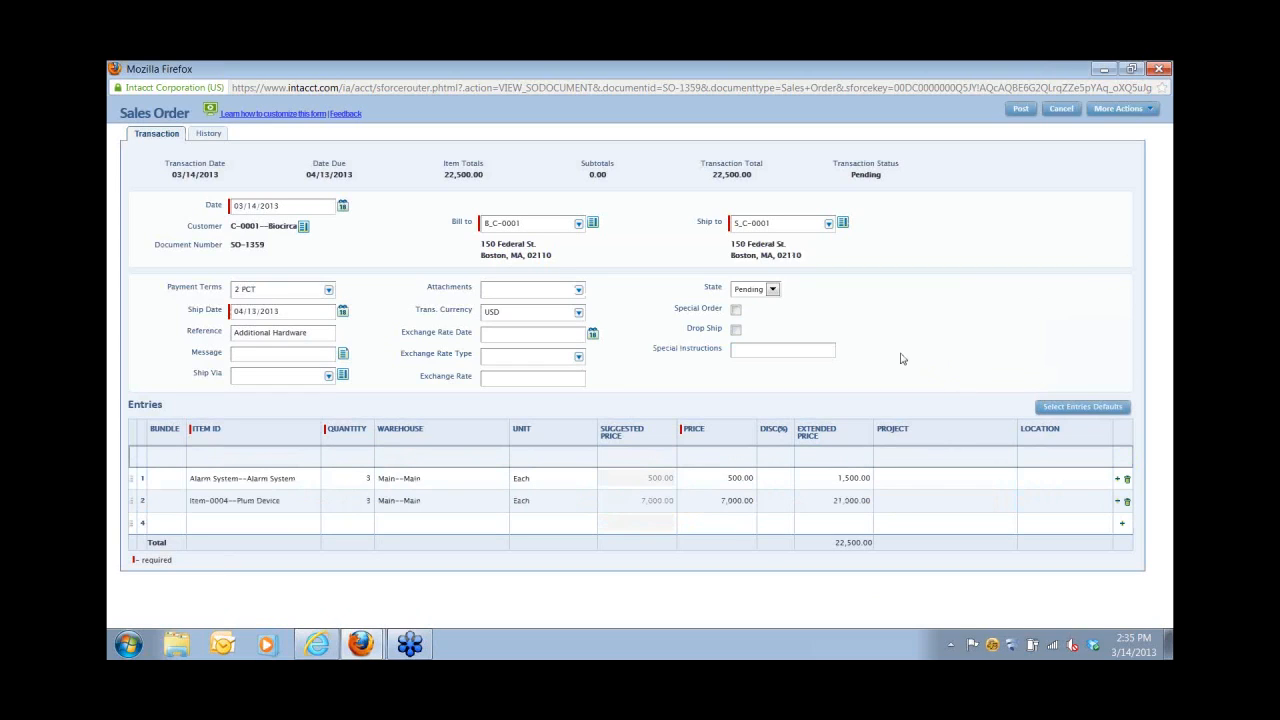
# Post the edited SO-1359 past the fulfillment warning and close the Intacct window.
pyautogui.click(1020, 109)
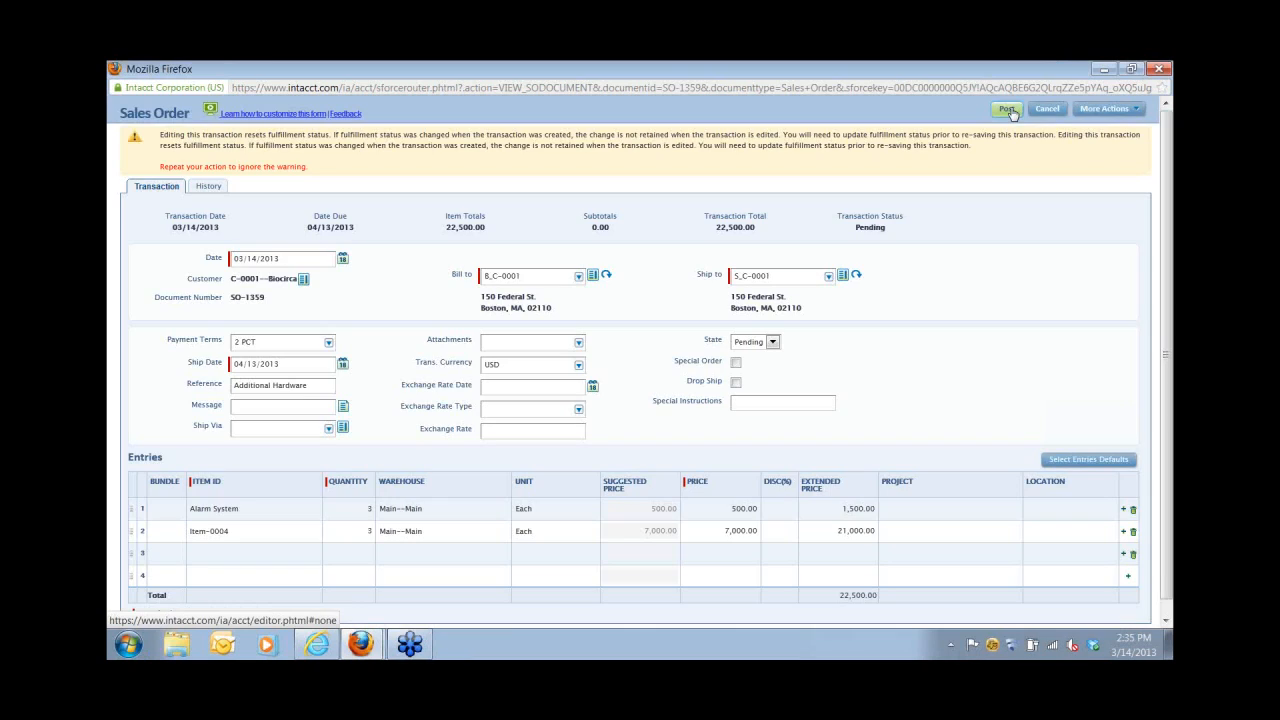
pyautogui.click(1008, 109)
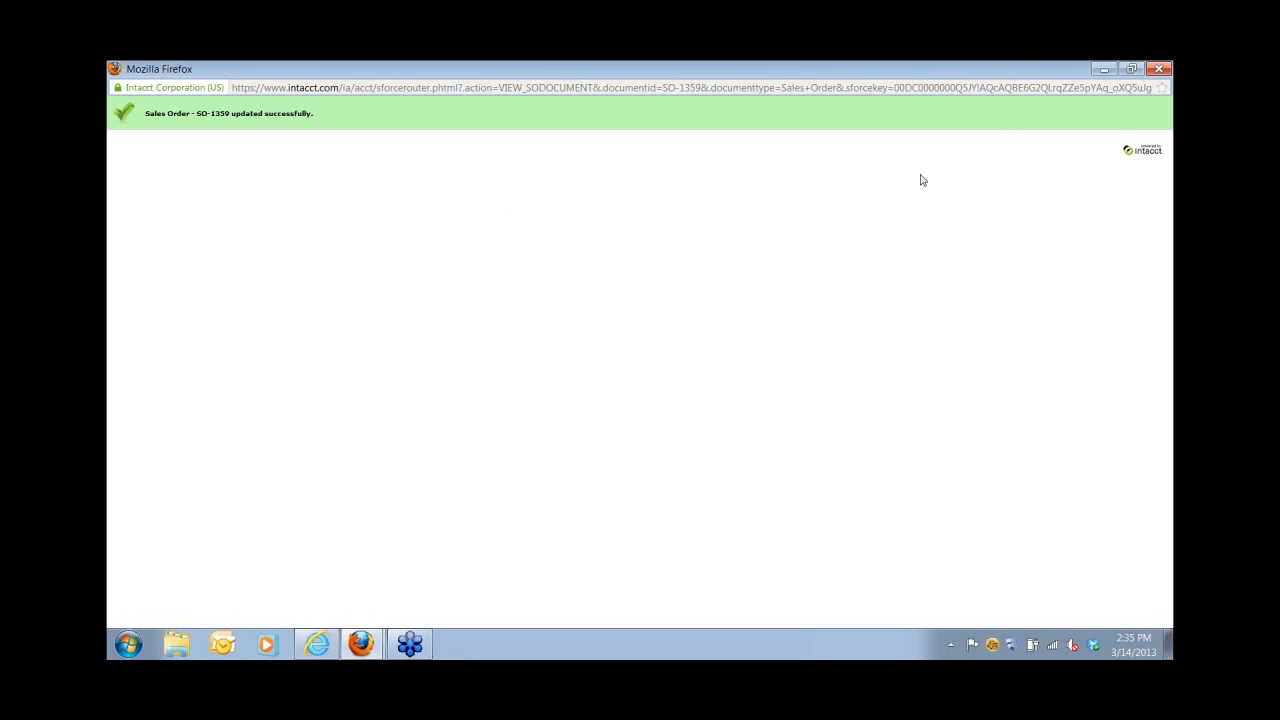
pyautogui.click(1157, 69)
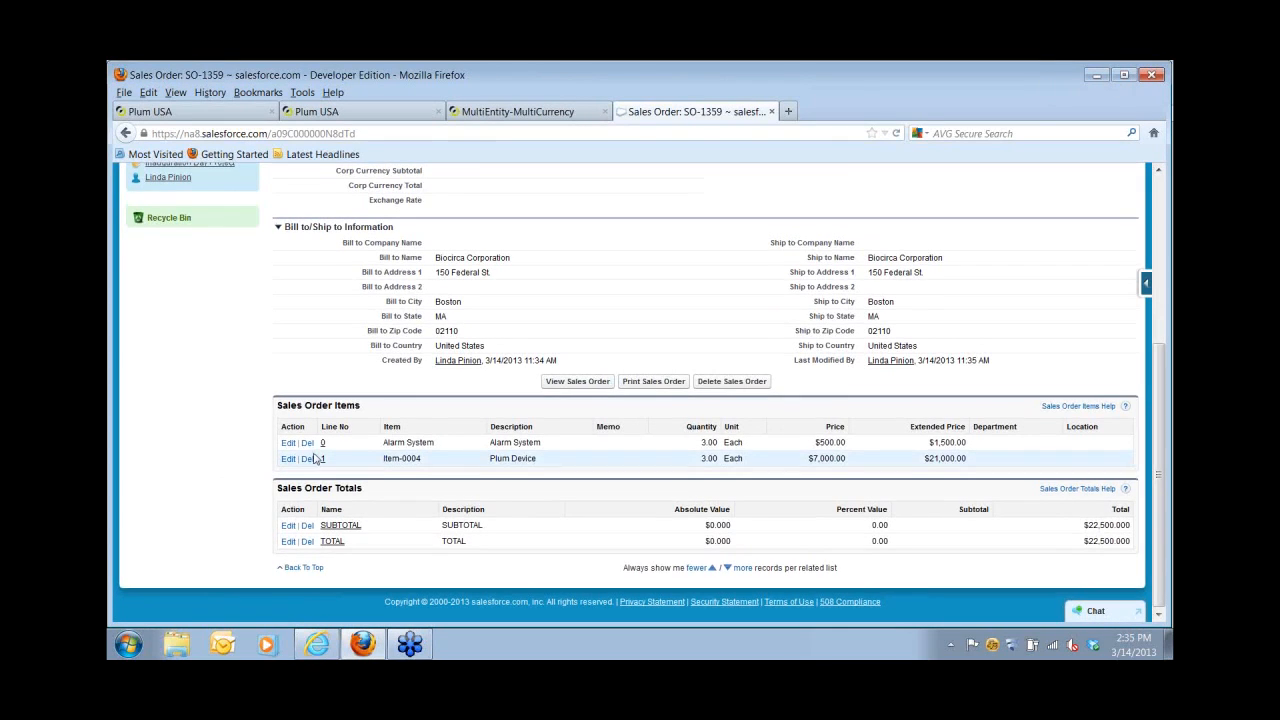
# Check the Biocirca account, where SO-1359 shows Pending at $22,500.00, then return to Intacct.
pyautogui.scroll(5, 316, 458)
pyautogui.click(159, 325)
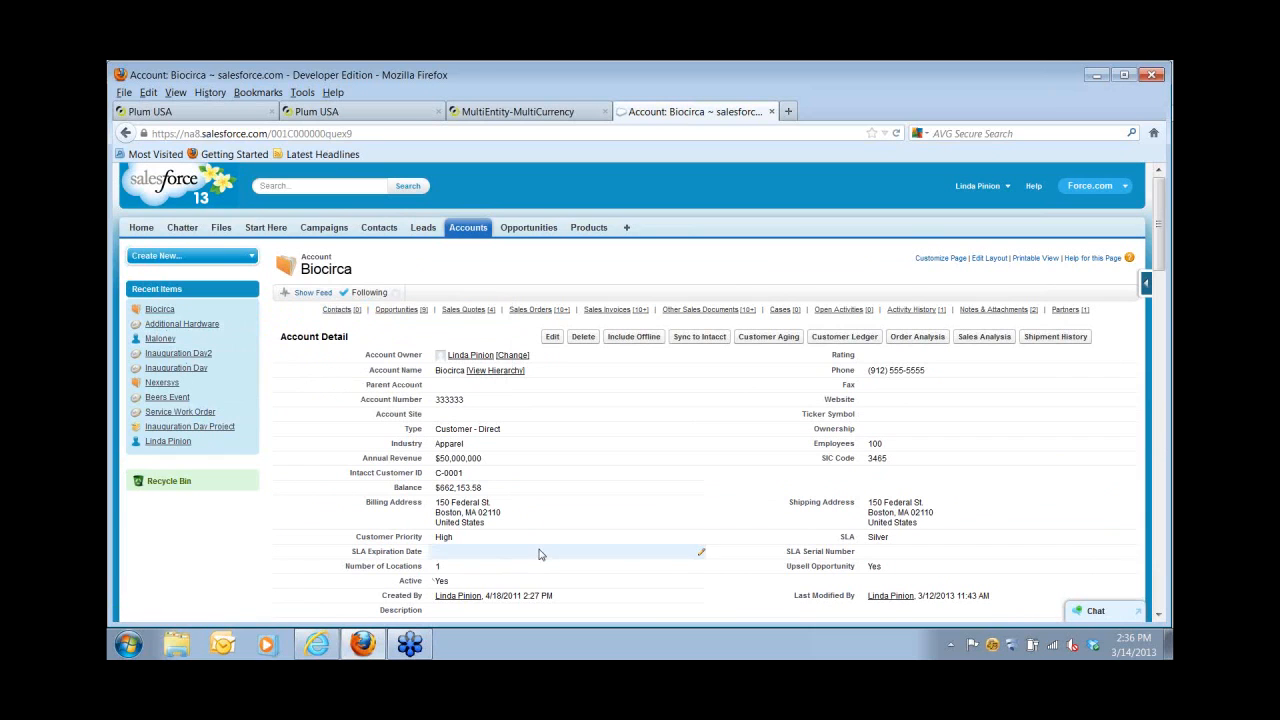
pyautogui.scroll(-3, 538, 544)
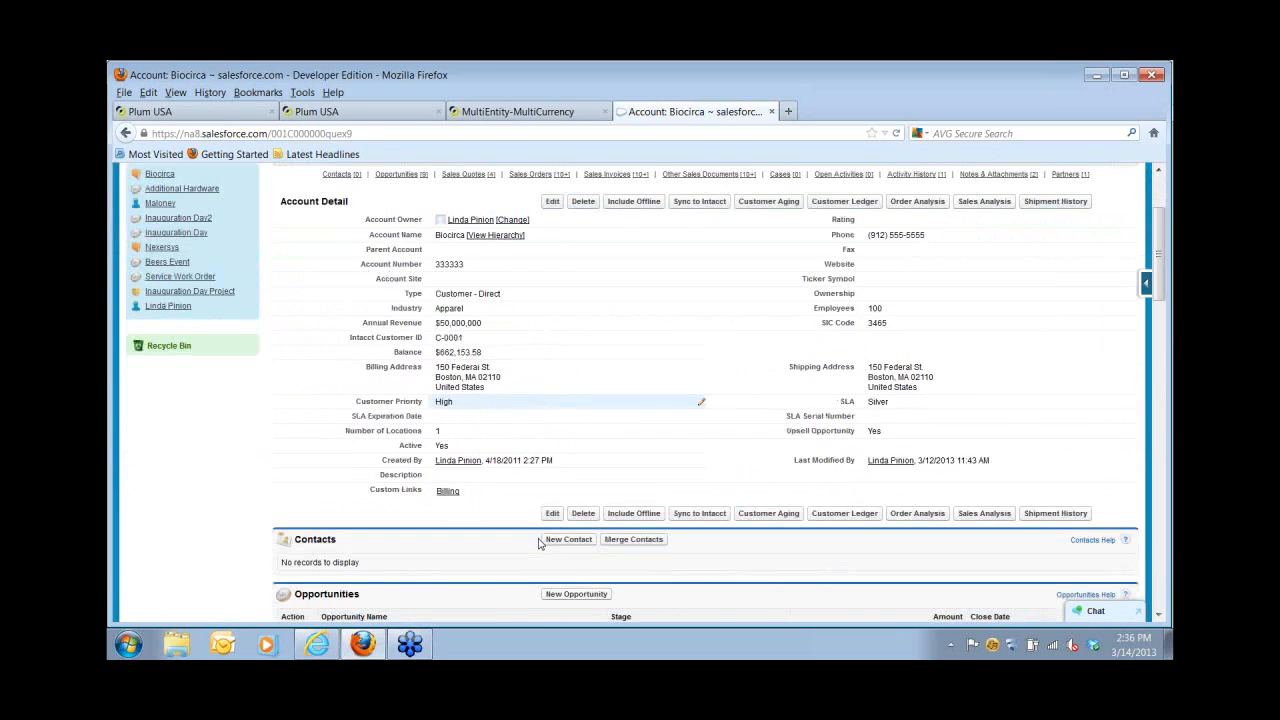
pyautogui.scroll(-15, 538, 544)
pyautogui.scroll(18, 544, 541)
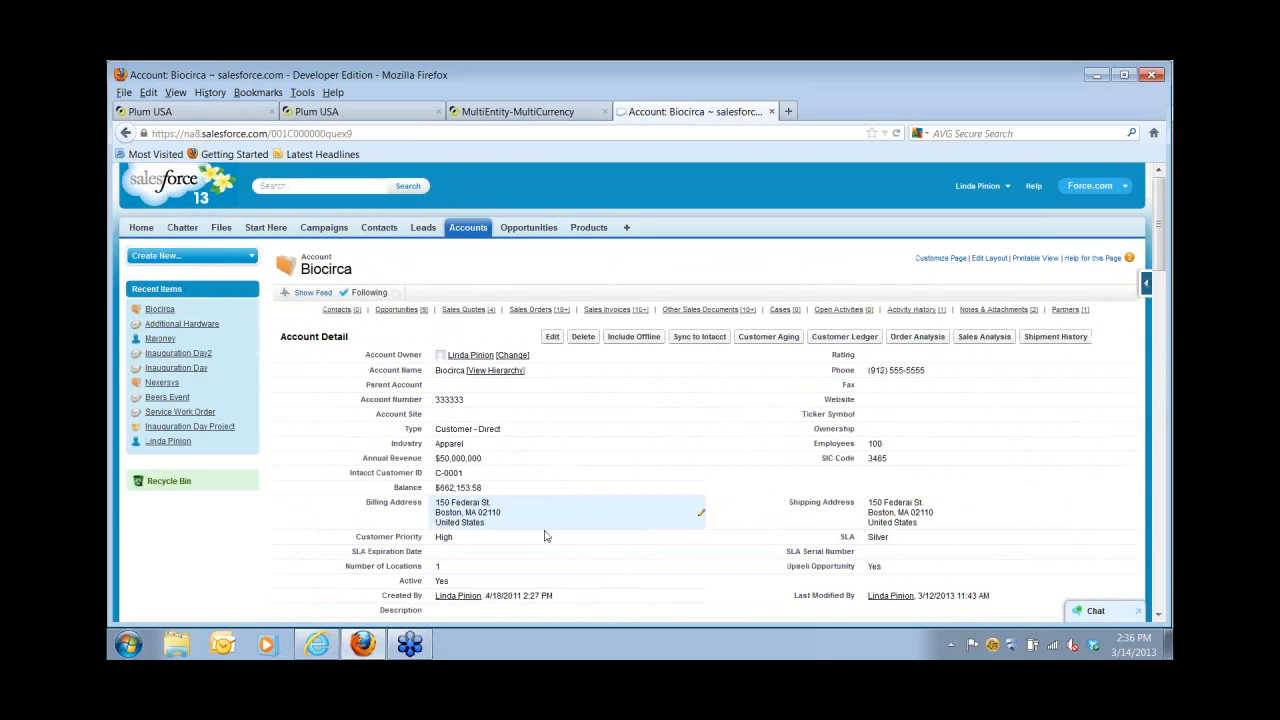
pyautogui.click(216, 114)
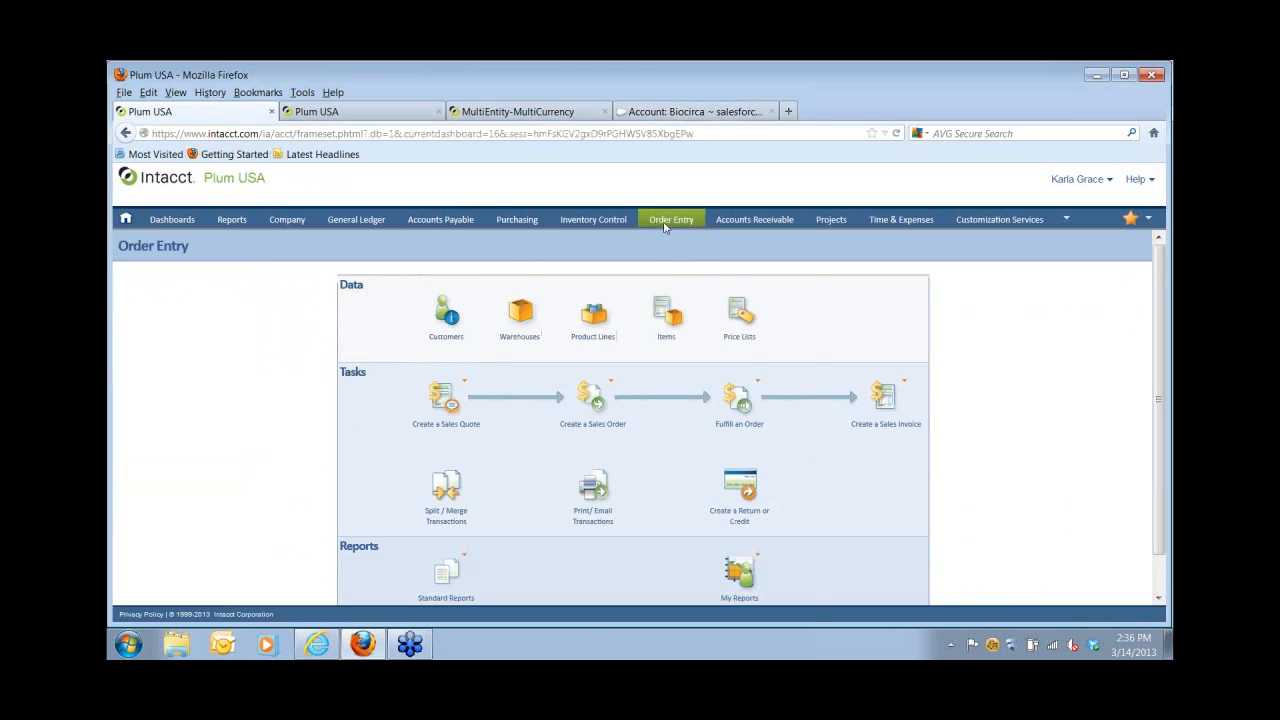
# Convert sales order SO-1359 into a shipper from the Order Entry sales order list.
pyautogui.moveTo(665, 228)
pyautogui.moveTo(550, 342)
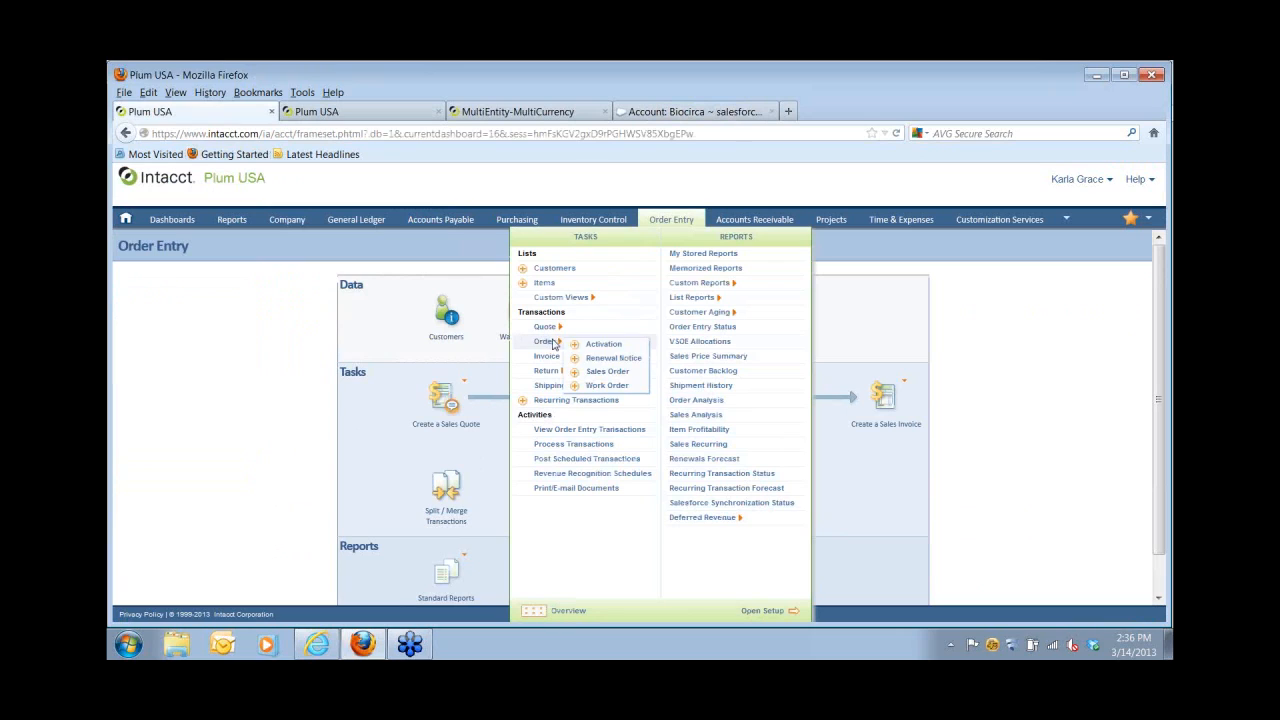
pyautogui.click(592, 372)
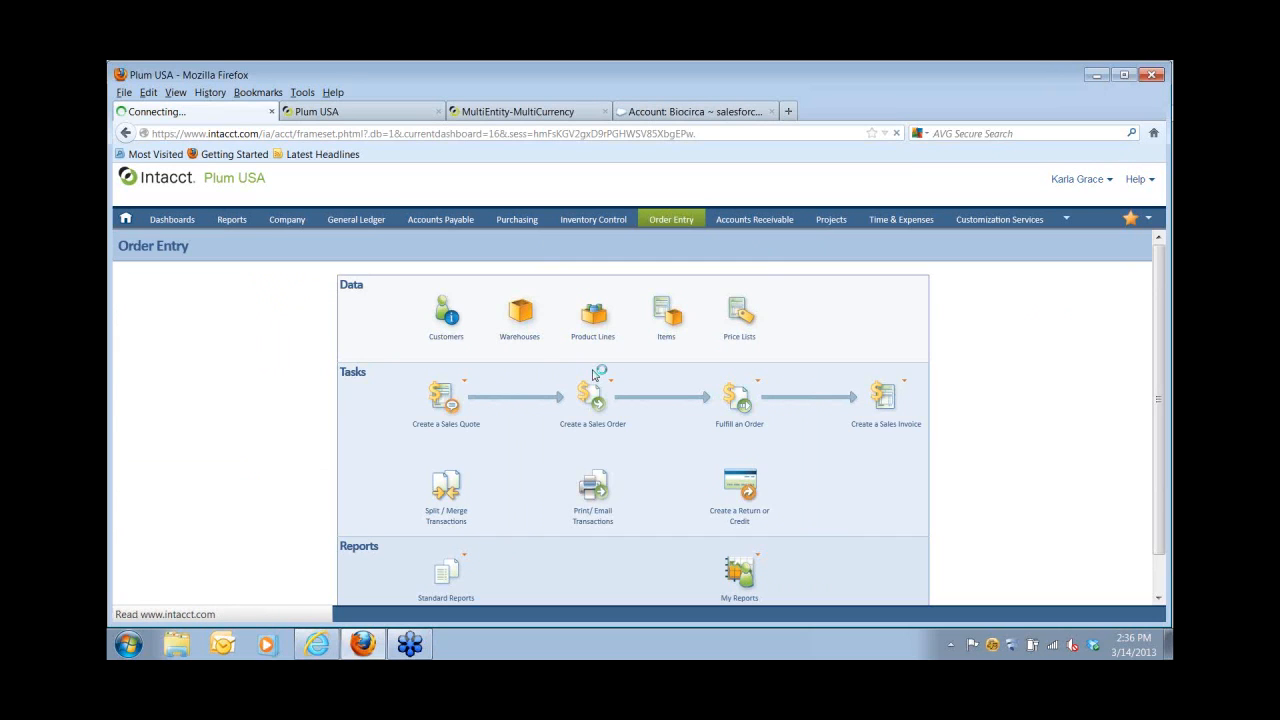
pyautogui.moveTo(208, 319)
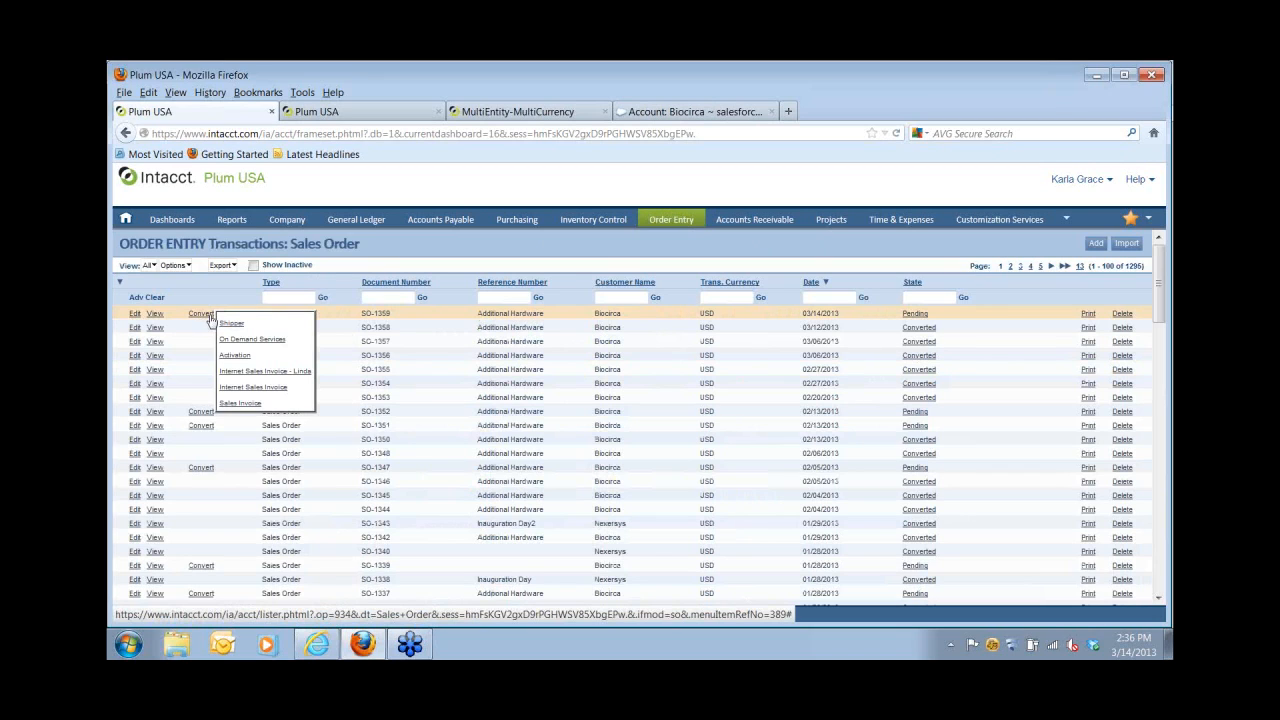
pyautogui.click(229, 326)
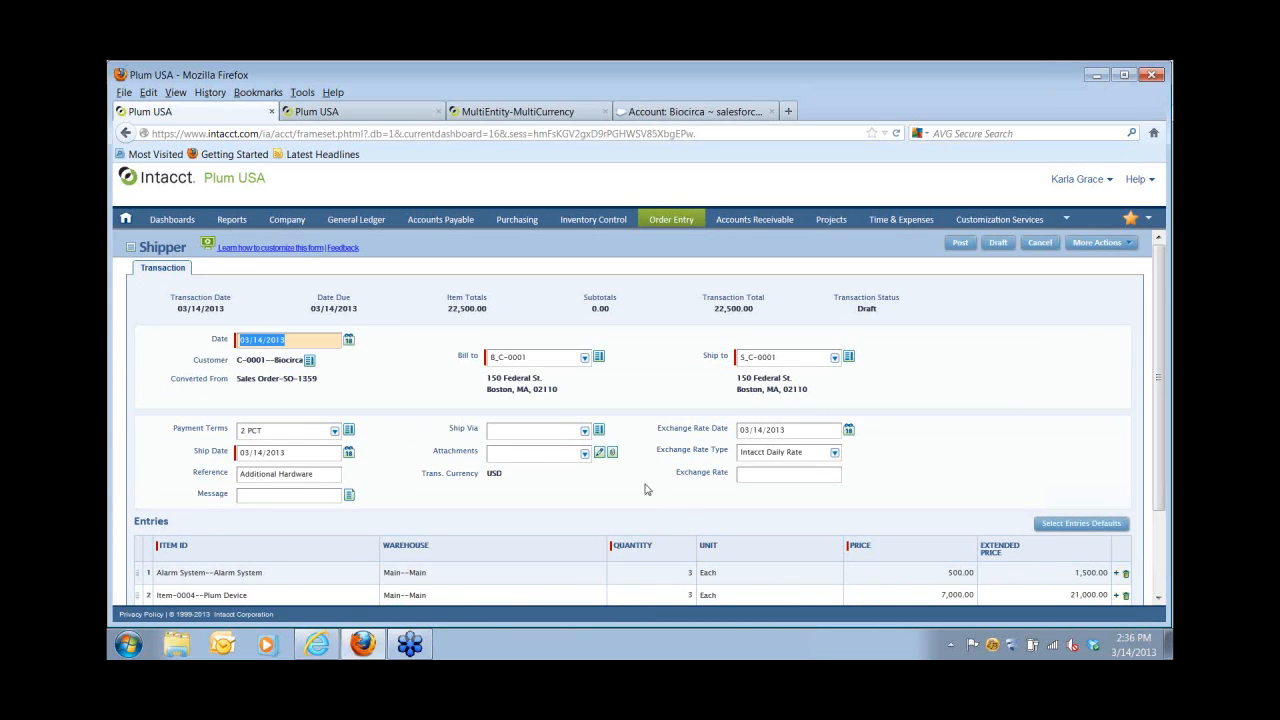
# Ship via UPS, post the shipper as SH-1083, and bring up its conversion choices.
pyautogui.click(584, 432)
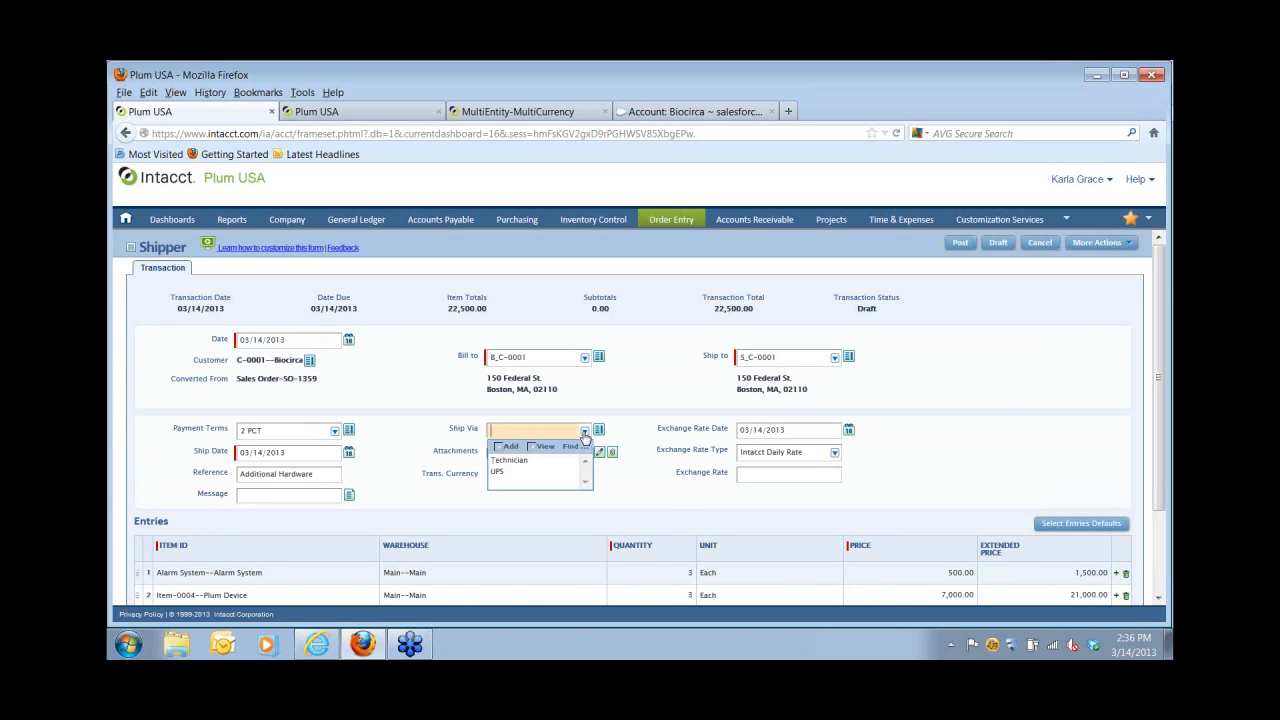
pyautogui.click(506, 472)
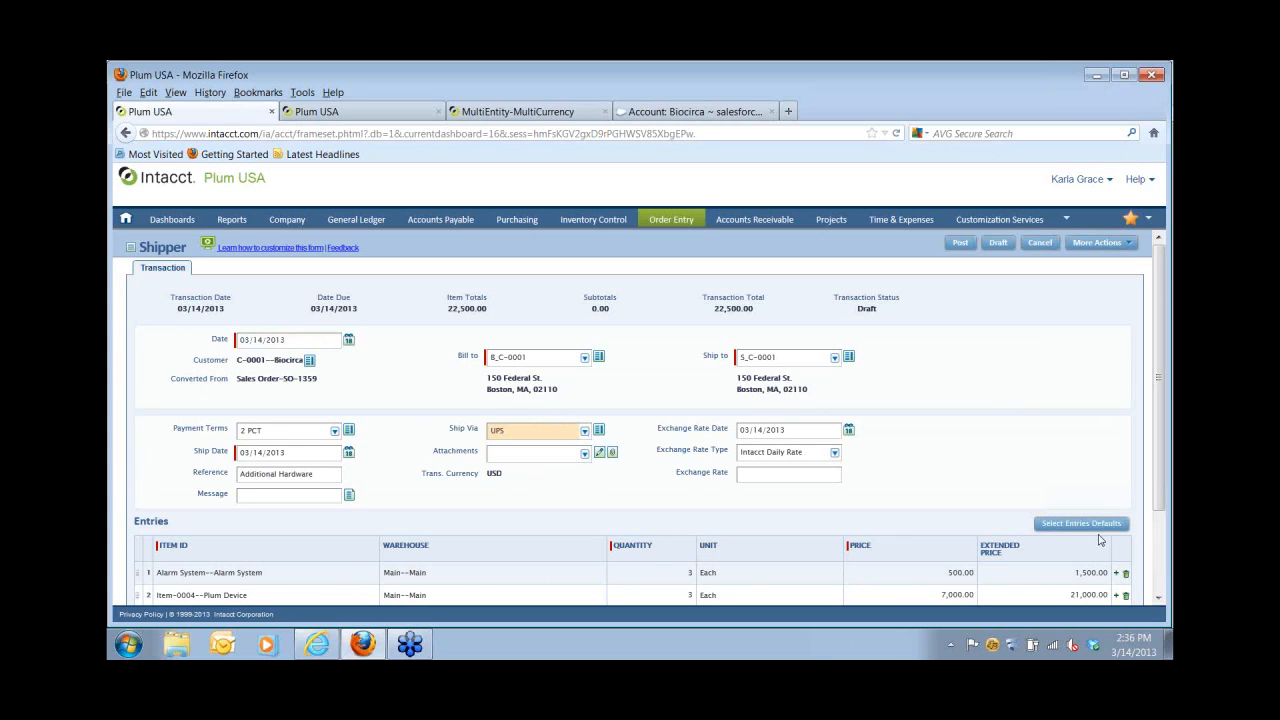
pyautogui.click(962, 244)
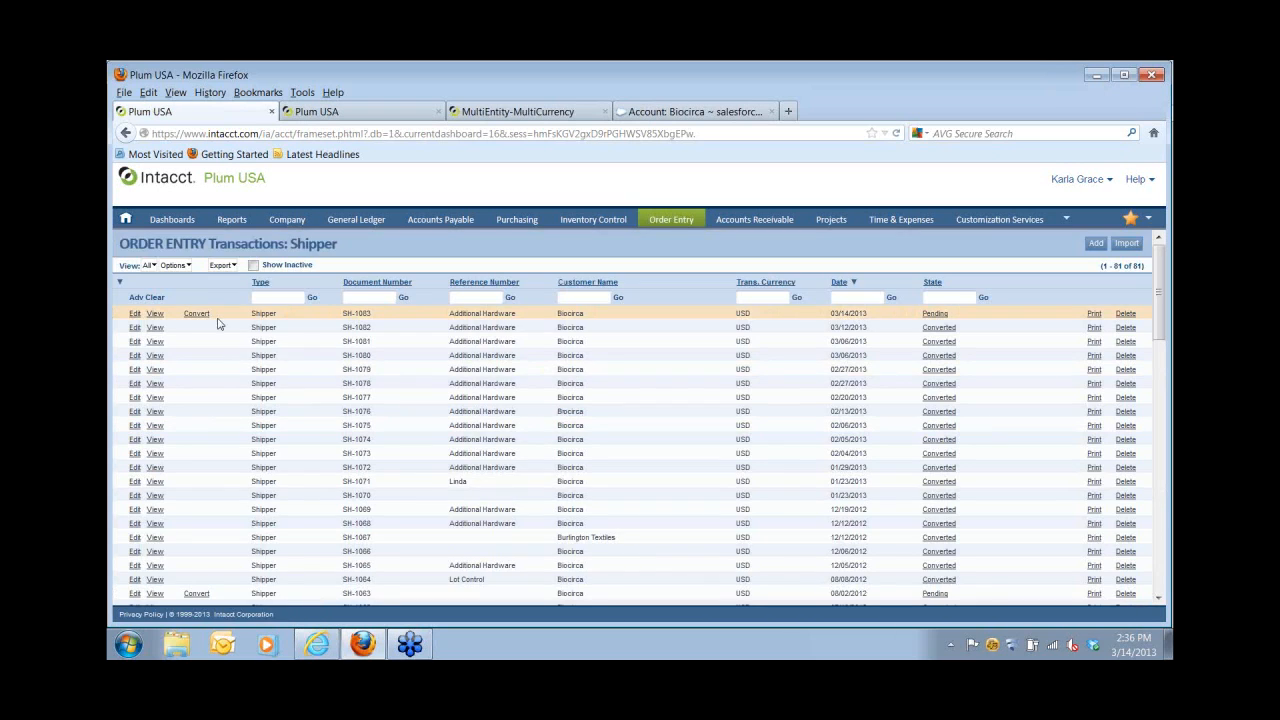
pyautogui.click(200, 316)
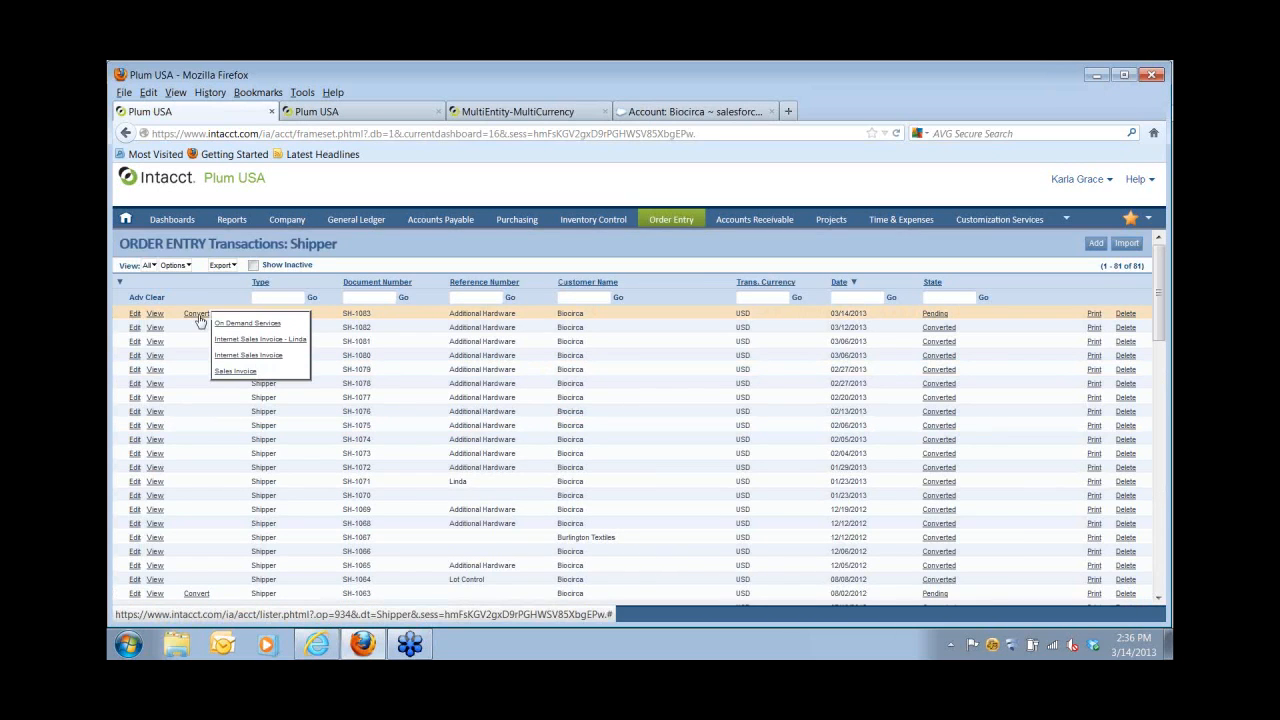
# Convert SH-1083 to a sales invoice, review its lines, and post it as INV-2316.
pyautogui.click(230, 373)
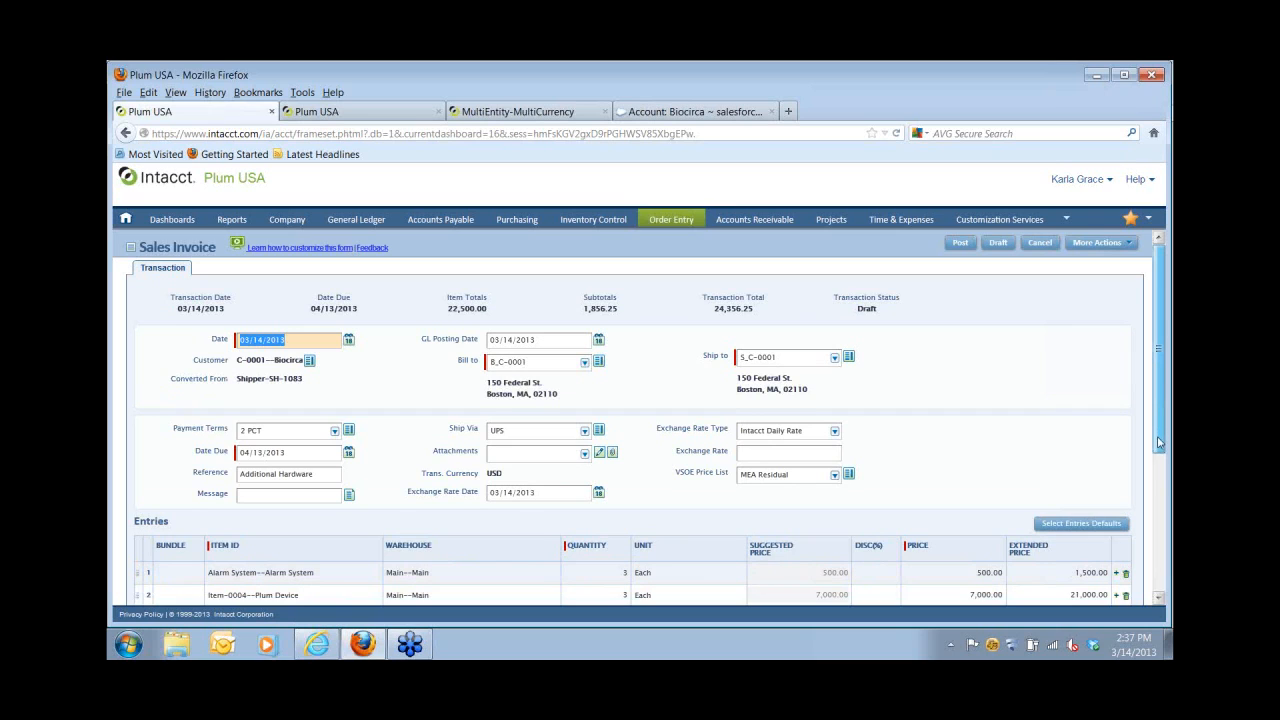
pyautogui.scroll(-5, 1159, 442)
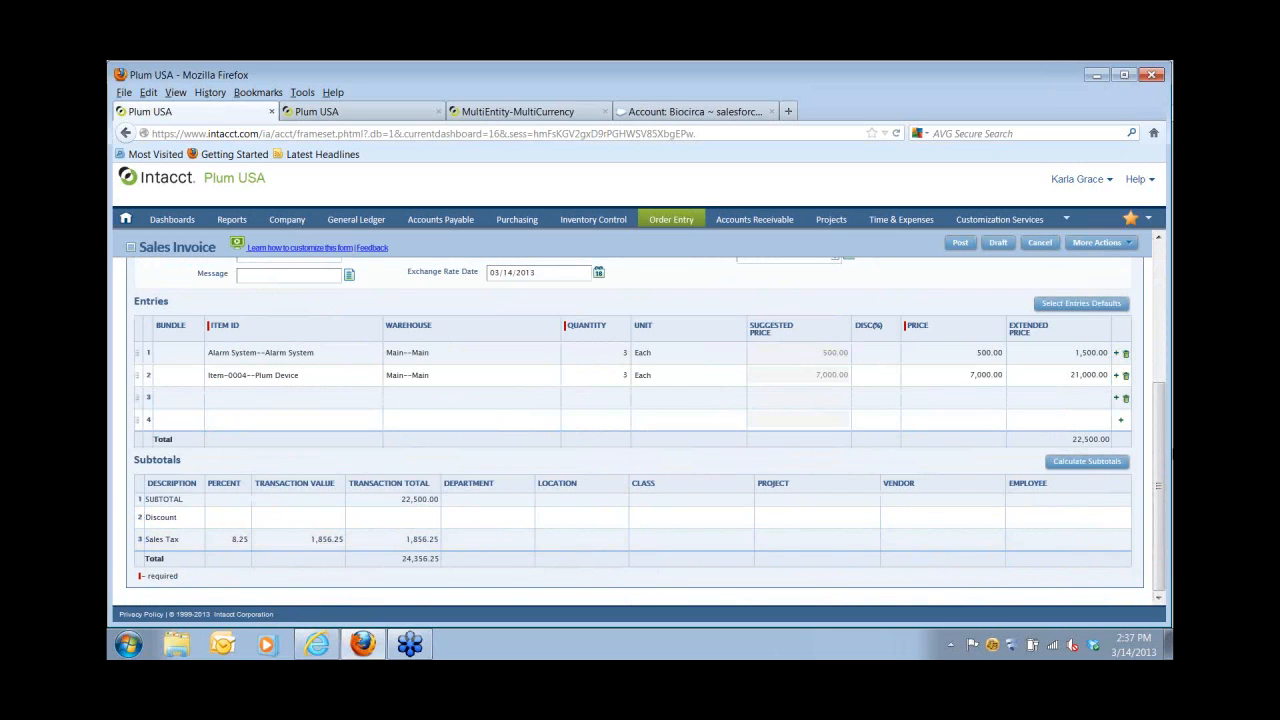
pyautogui.scroll(5, 1160, 450)
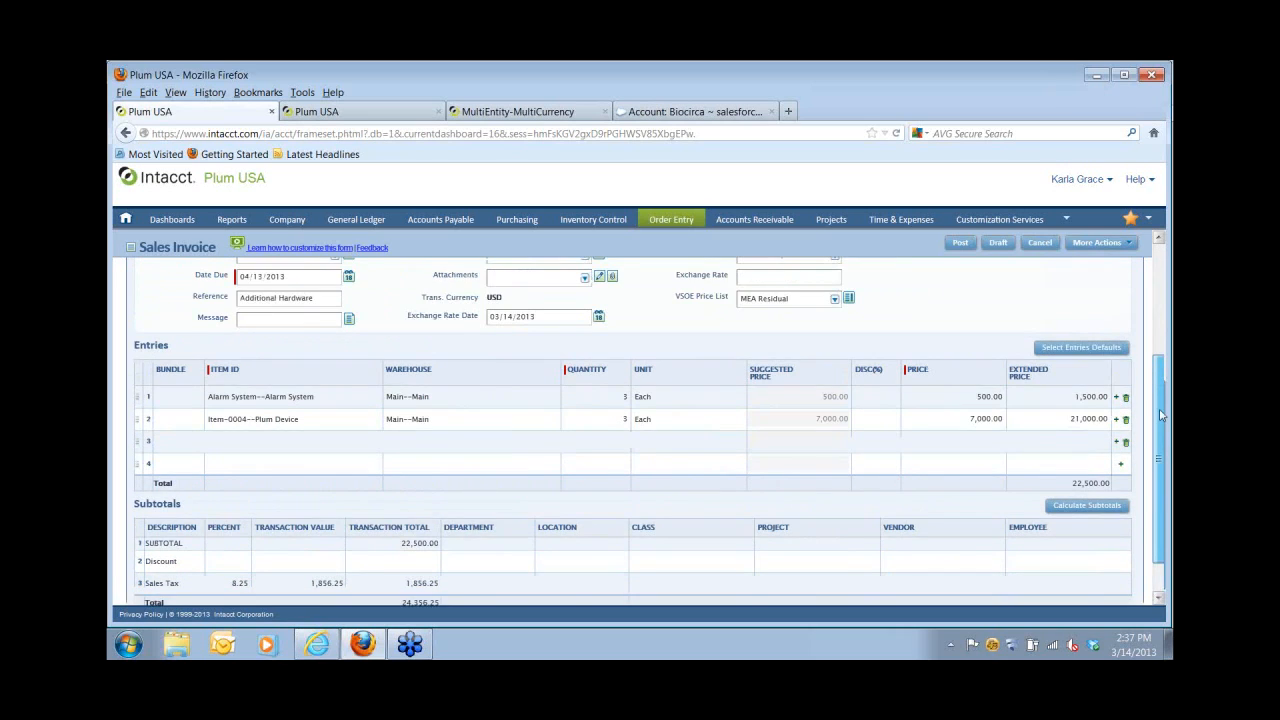
pyautogui.click(961, 244)
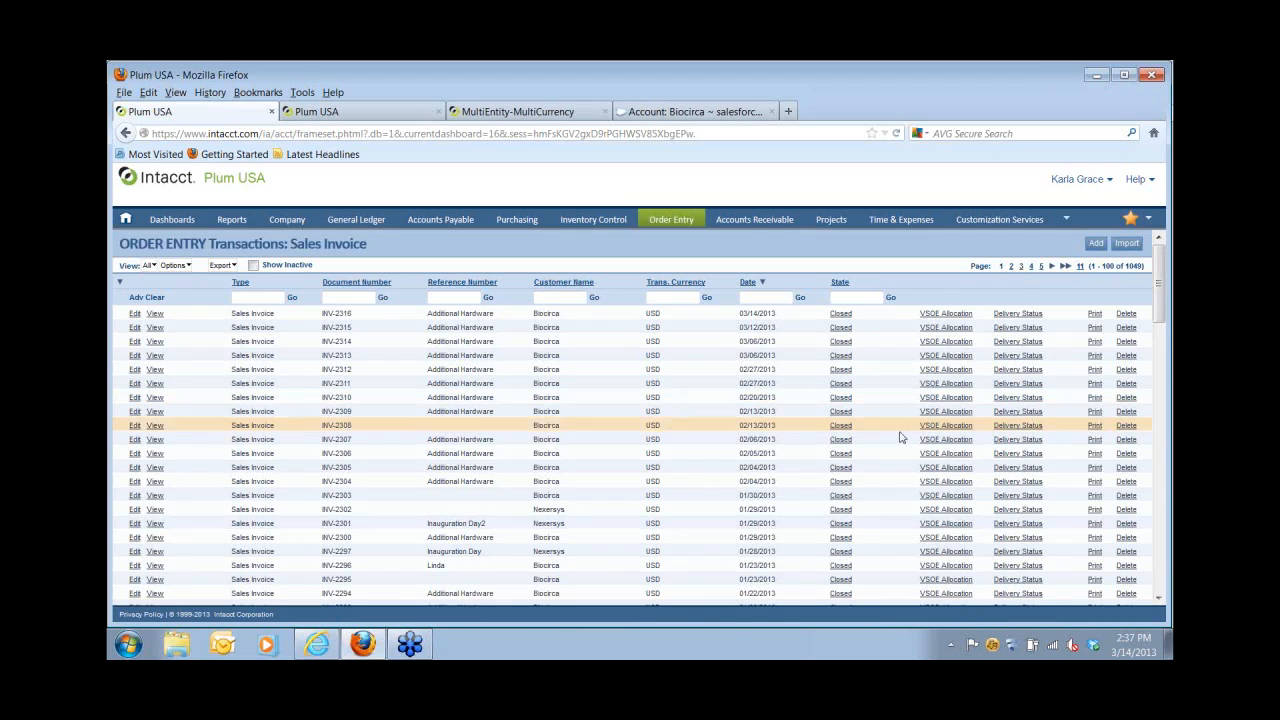
# Trace INV-2316's history through SH-1083 back to SO-1359, then go to Accounts Receivable.
pyautogui.click(135, 314)
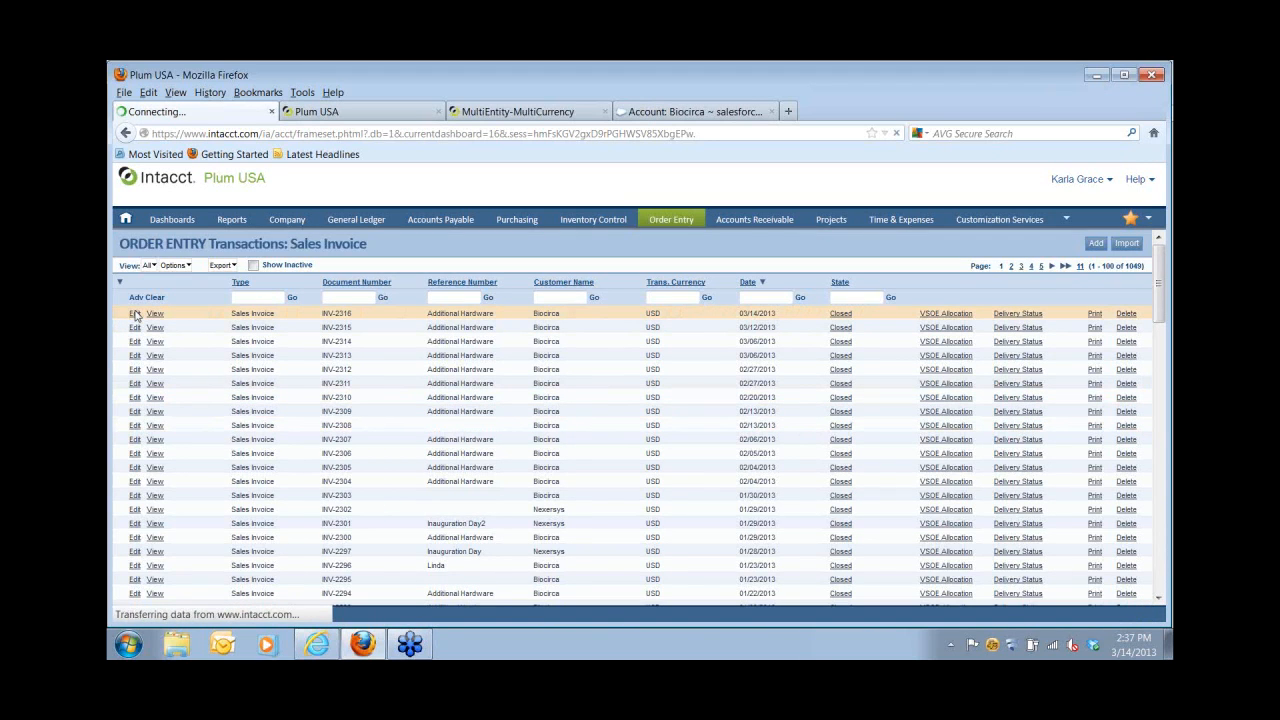
pyautogui.click(208, 270)
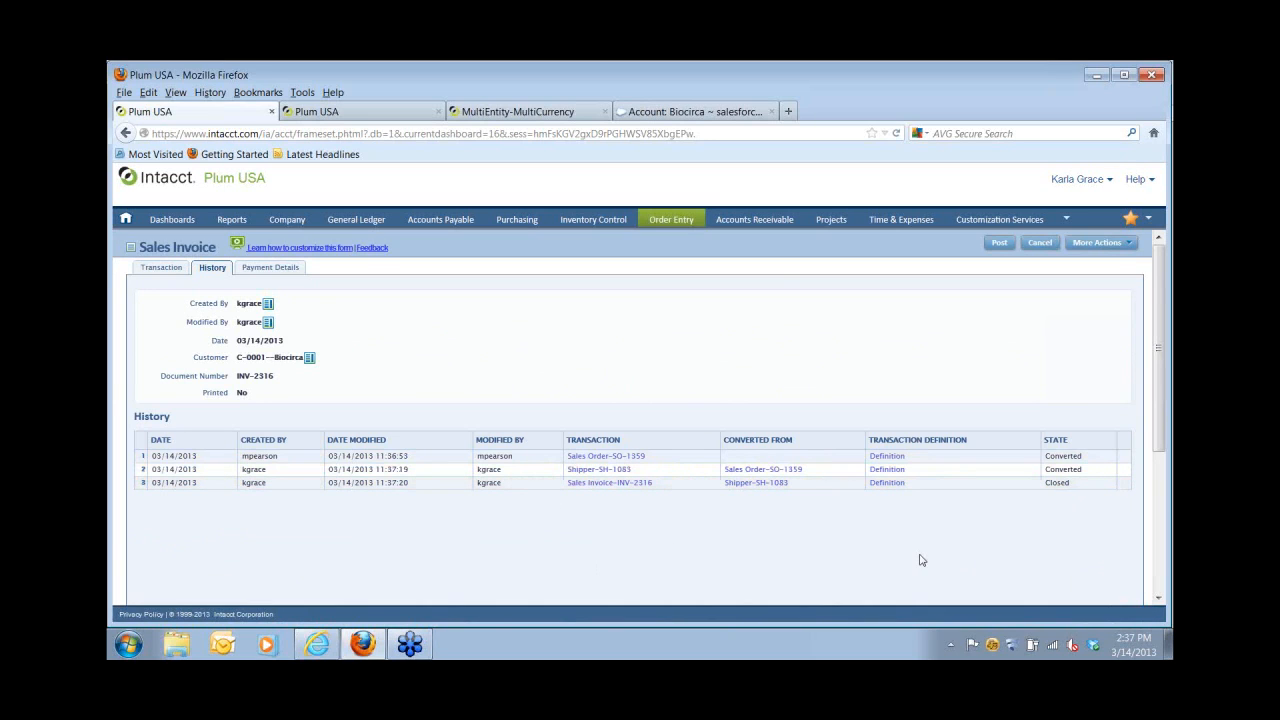
pyautogui.click(777, 221)
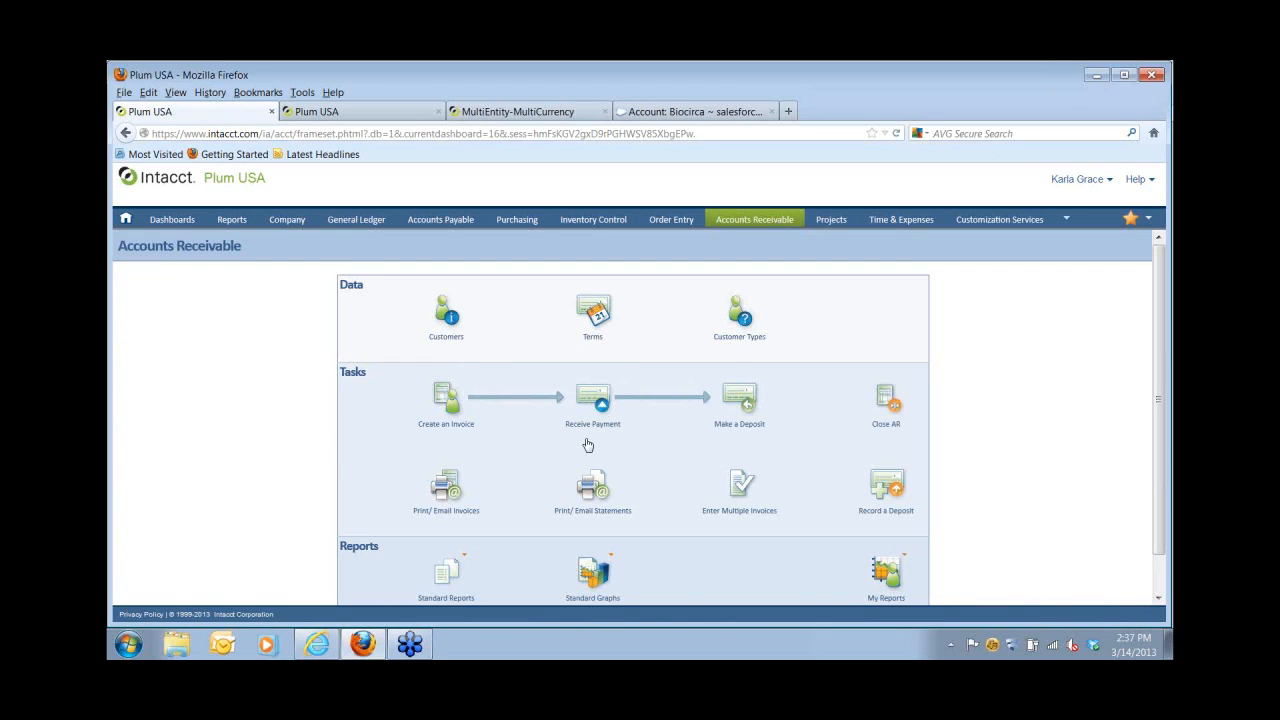
# Record a check from C-0001 Biocirca with its check number, applying 1,000.00 to INV-2316.
pyautogui.click(595, 408)
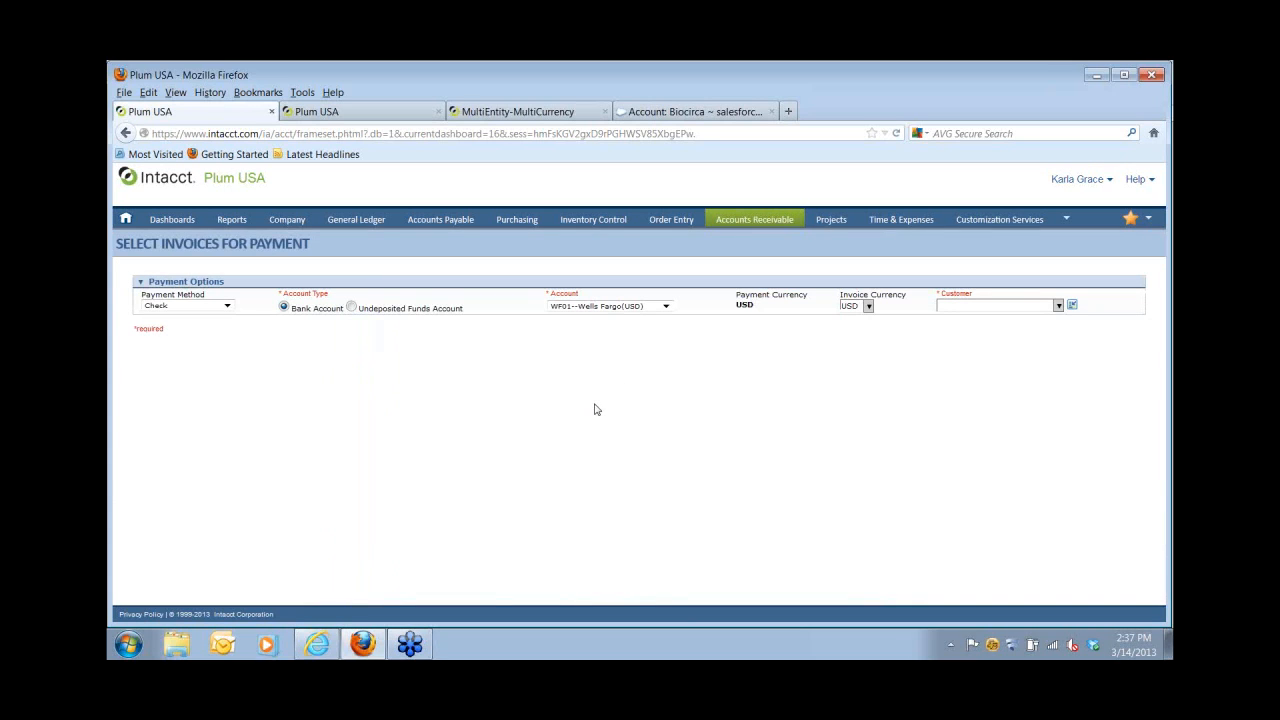
pyautogui.click(1015, 305)
pyautogui.click(983, 318)
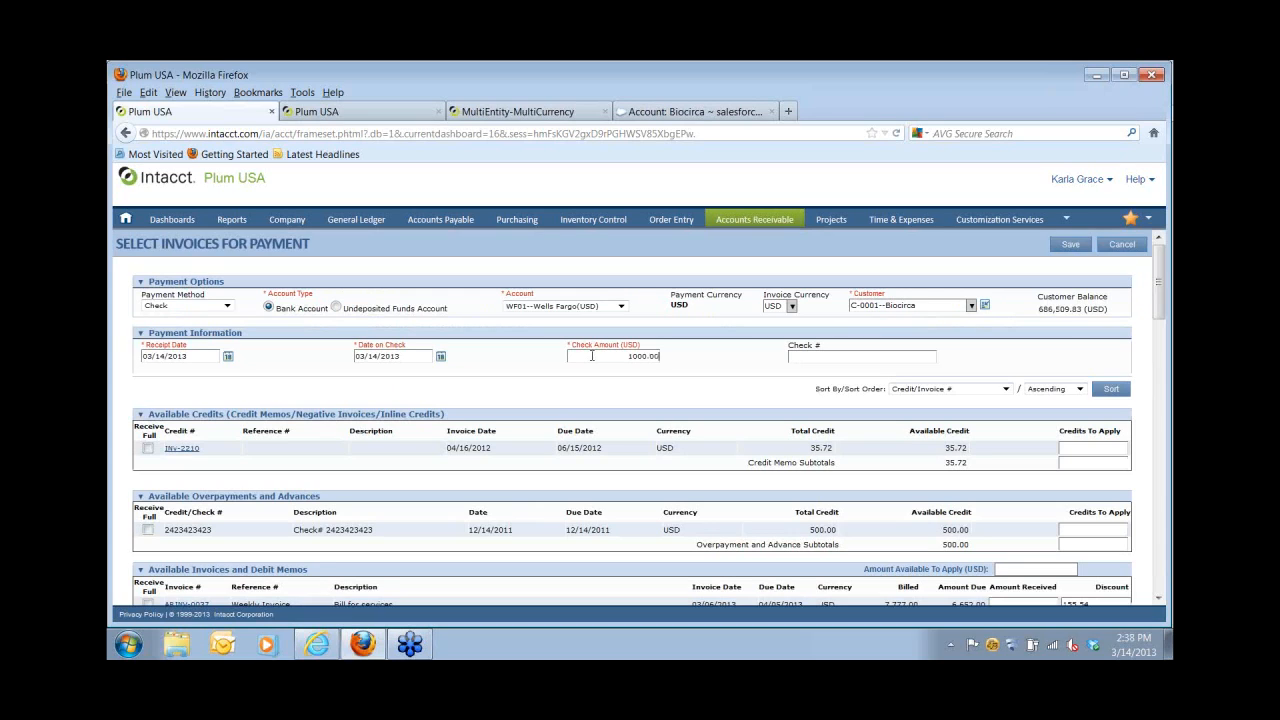
pyautogui.click(816, 359)
pyautogui.write('4543958743')
pyautogui.scroll(-15, 850, 582)
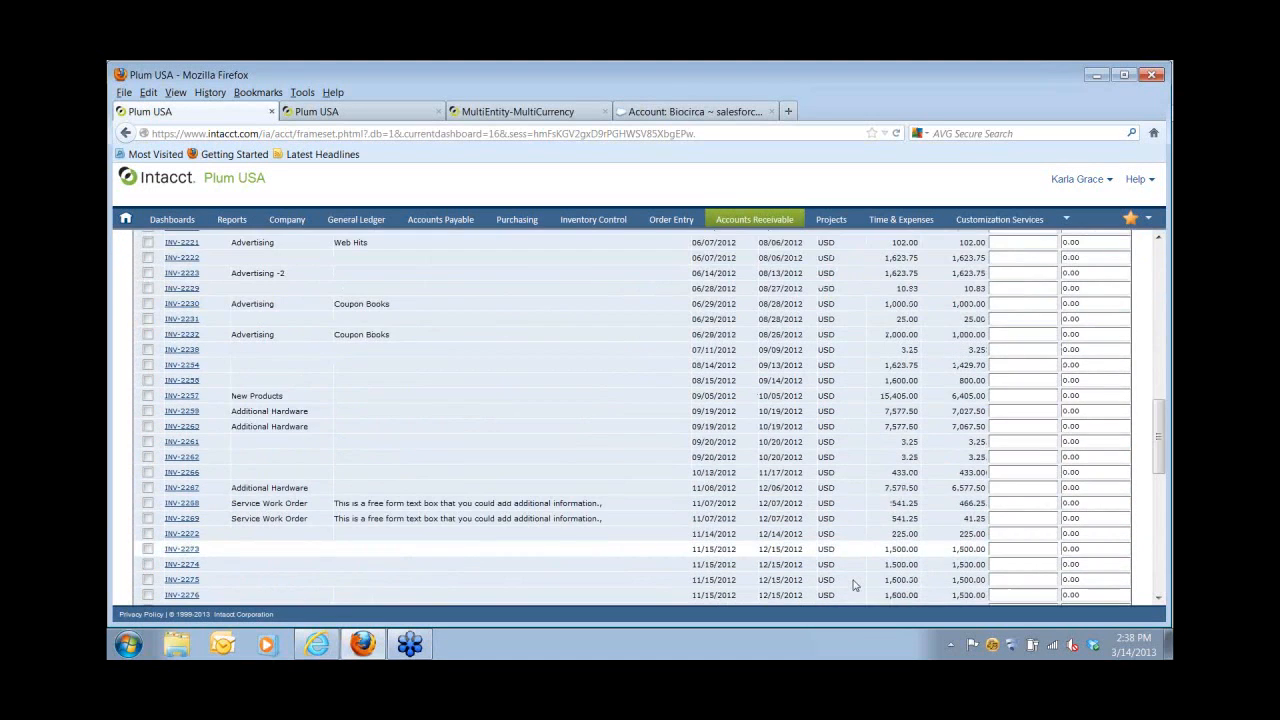
pyautogui.scroll(-10, 856, 582)
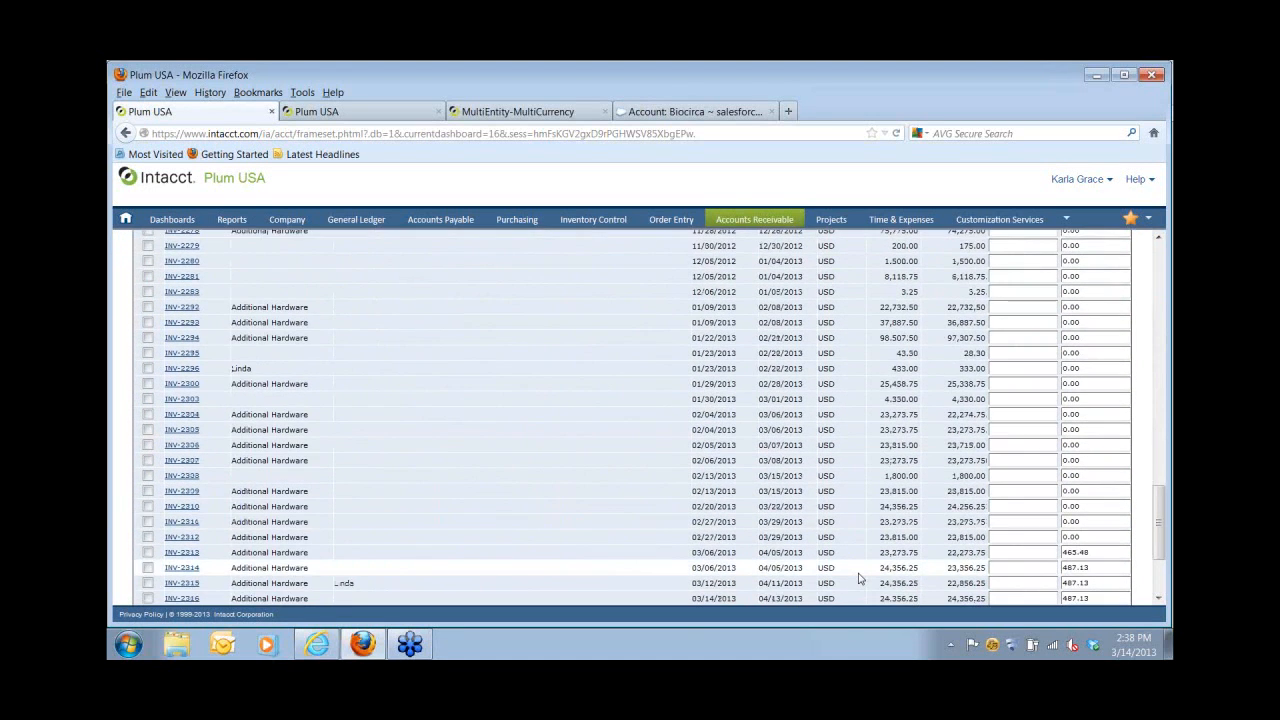
pyautogui.scroll(-2, 857, 583)
pyautogui.click(1002, 521)
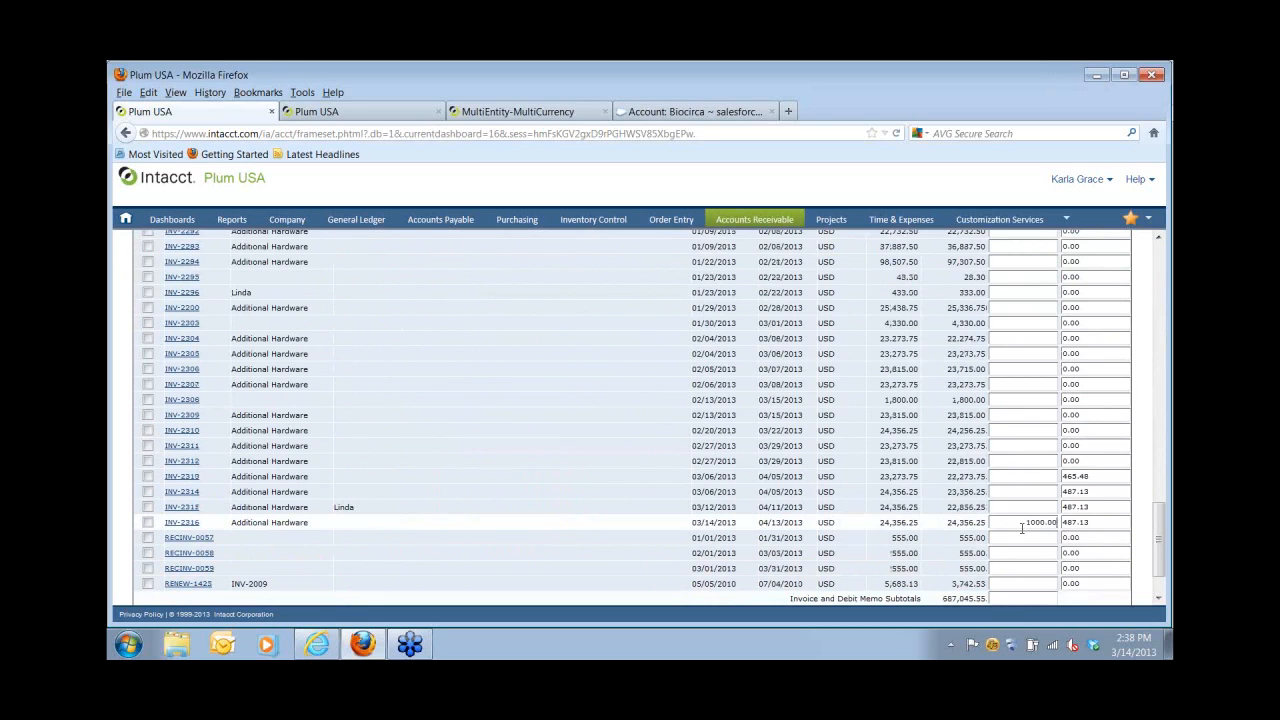
pyautogui.scroll(-2, 1030, 540)
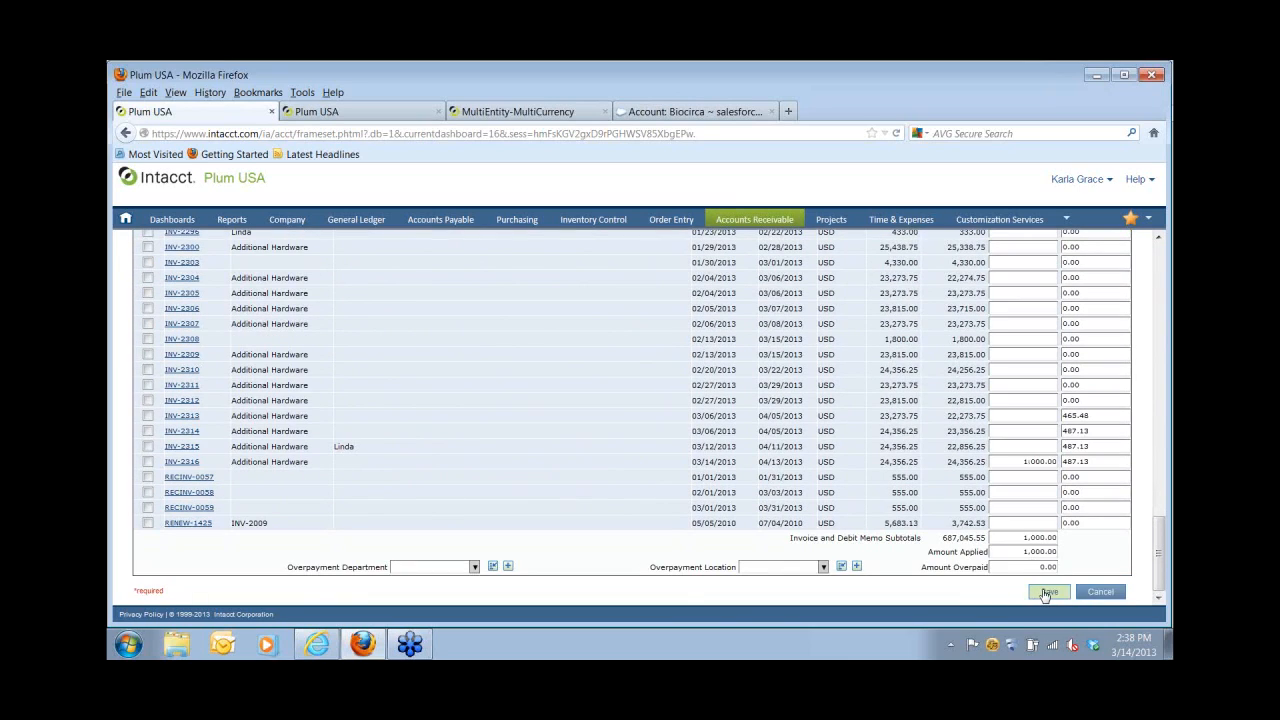
pyautogui.click(1045, 592)
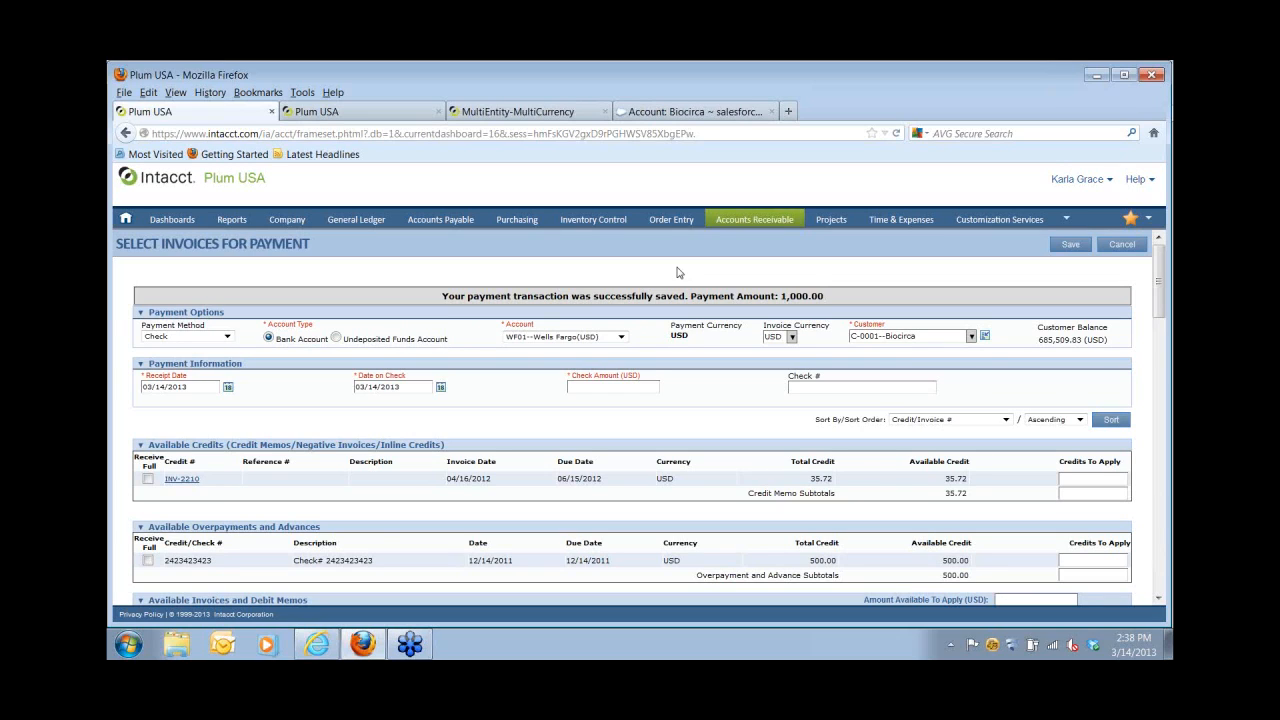
# Look at Order Entry's Create a Sales Invoice task, then return to Accounts Receivable's Dashboards list.
pyautogui.click(661, 222)
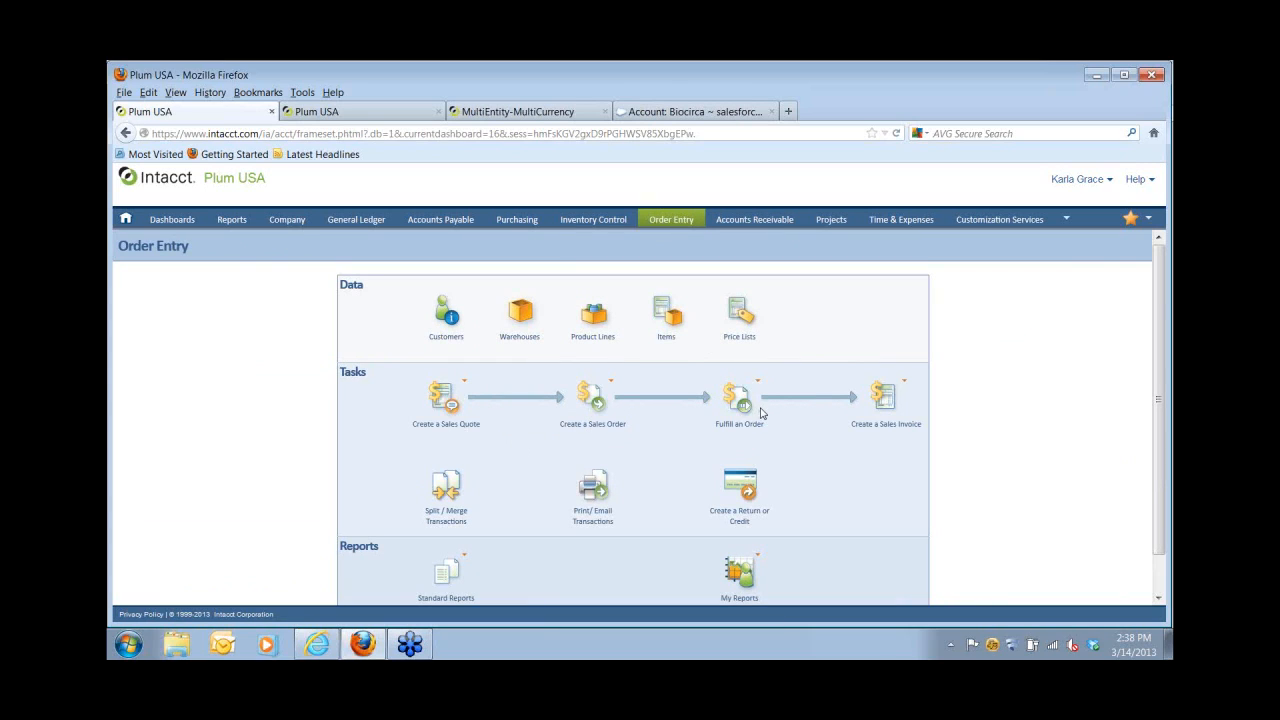
pyautogui.moveTo(891, 418)
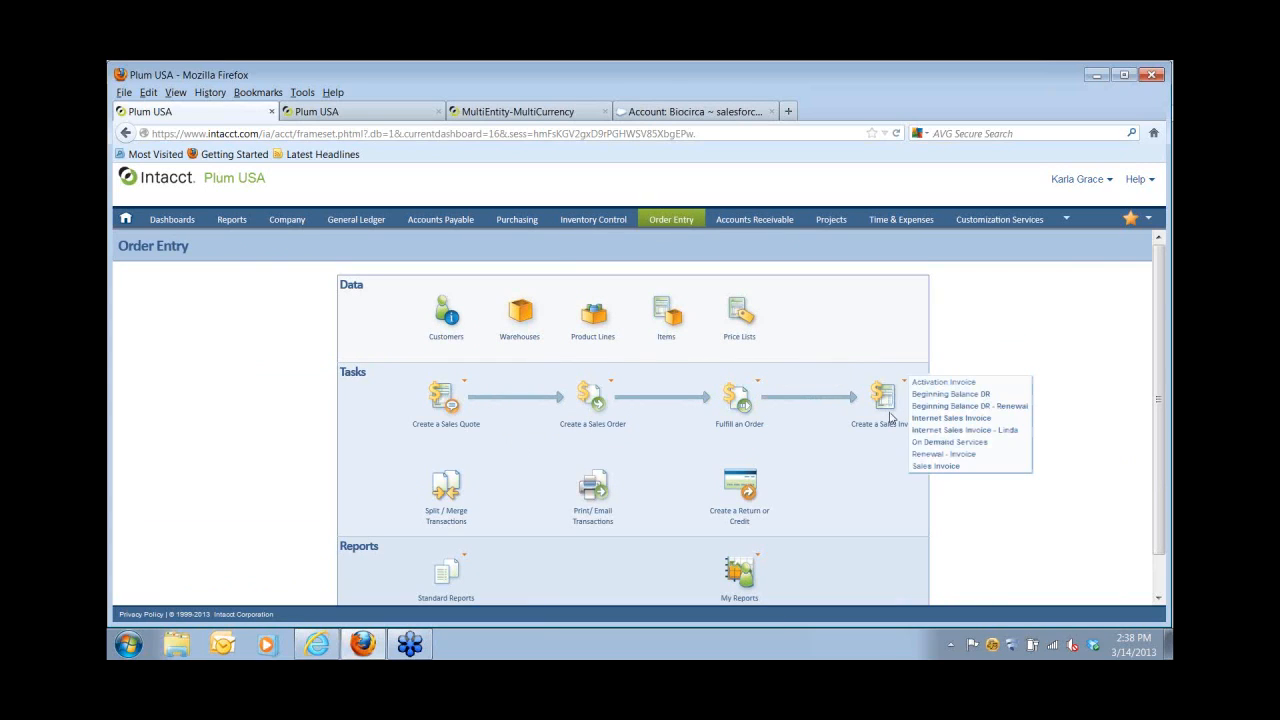
pyautogui.click(765, 220)
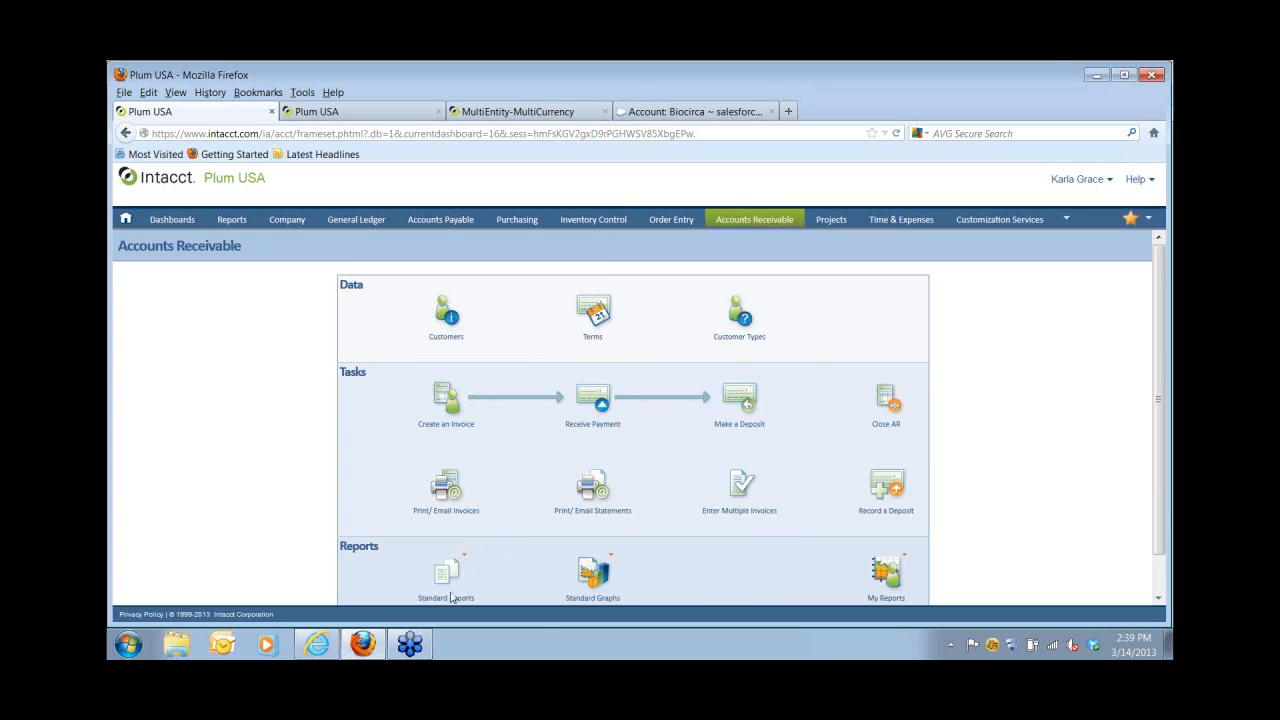
pyautogui.moveTo(455, 580)
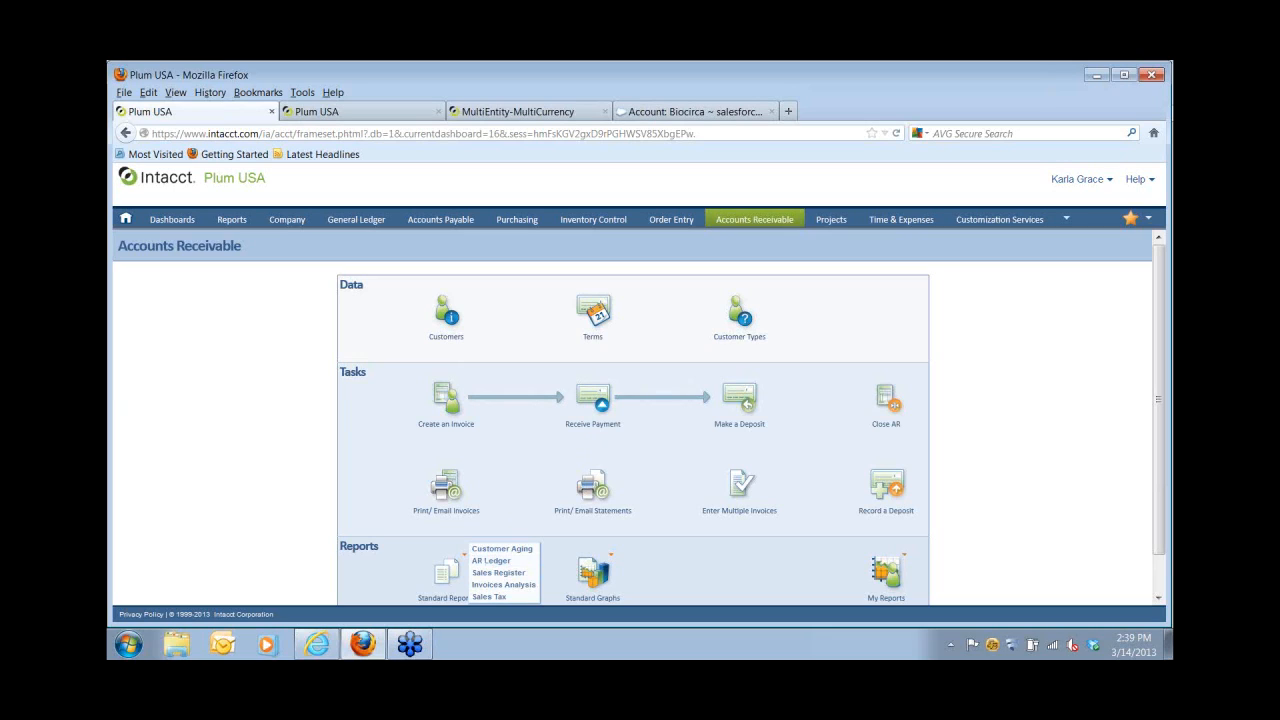
pyautogui.moveTo(181, 221)
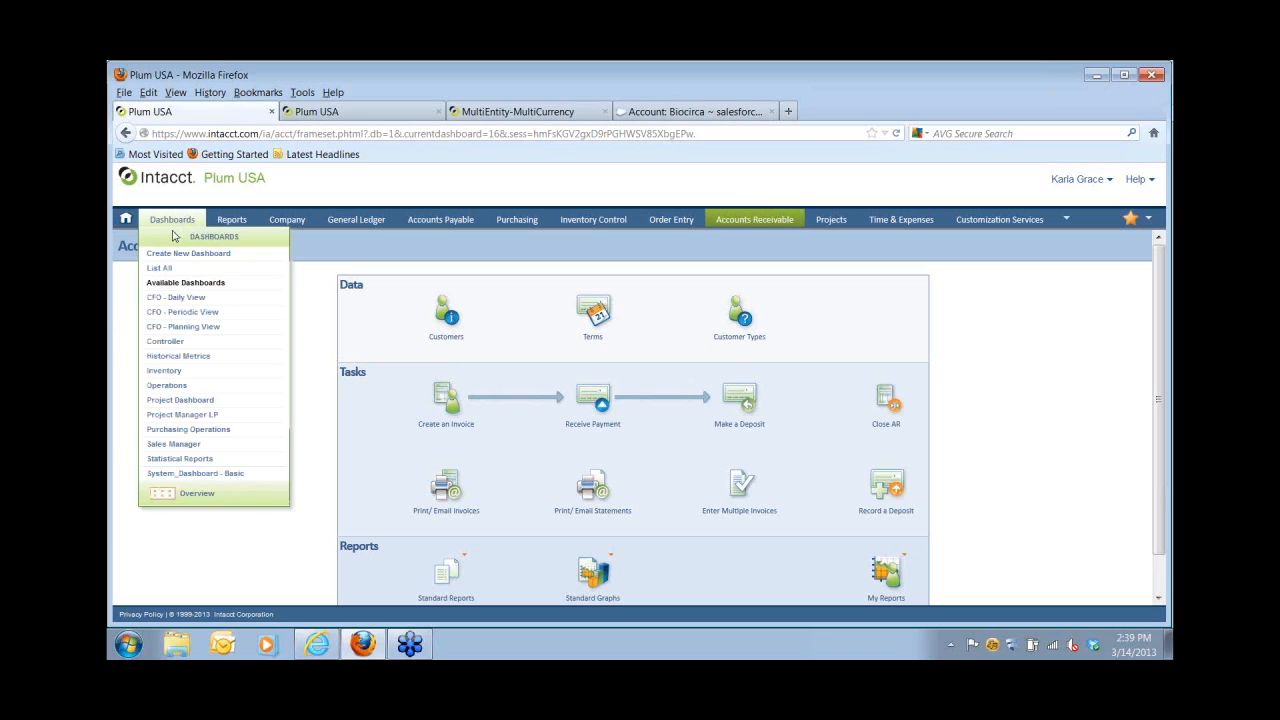
# Review the Controller dashboard widgets and open the full Profit and Loss - Detail report.
pyautogui.click(162, 342)
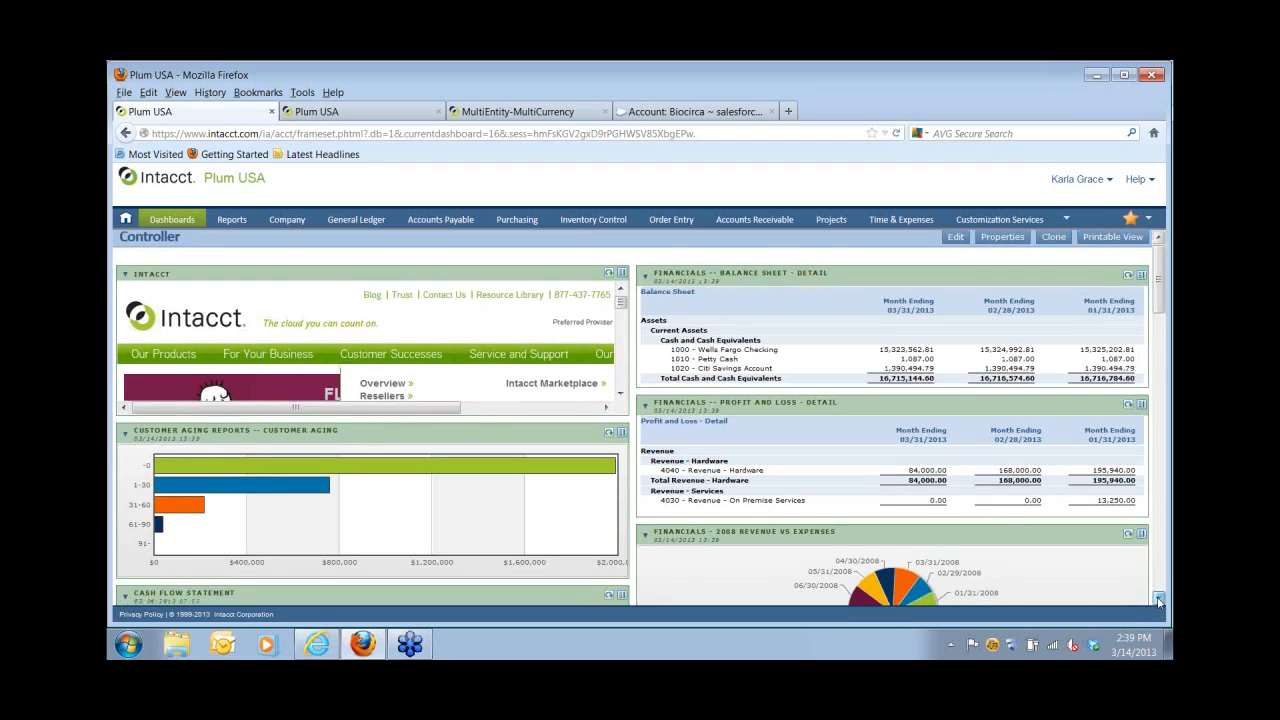
pyautogui.scroll(-3, 1158, 601)
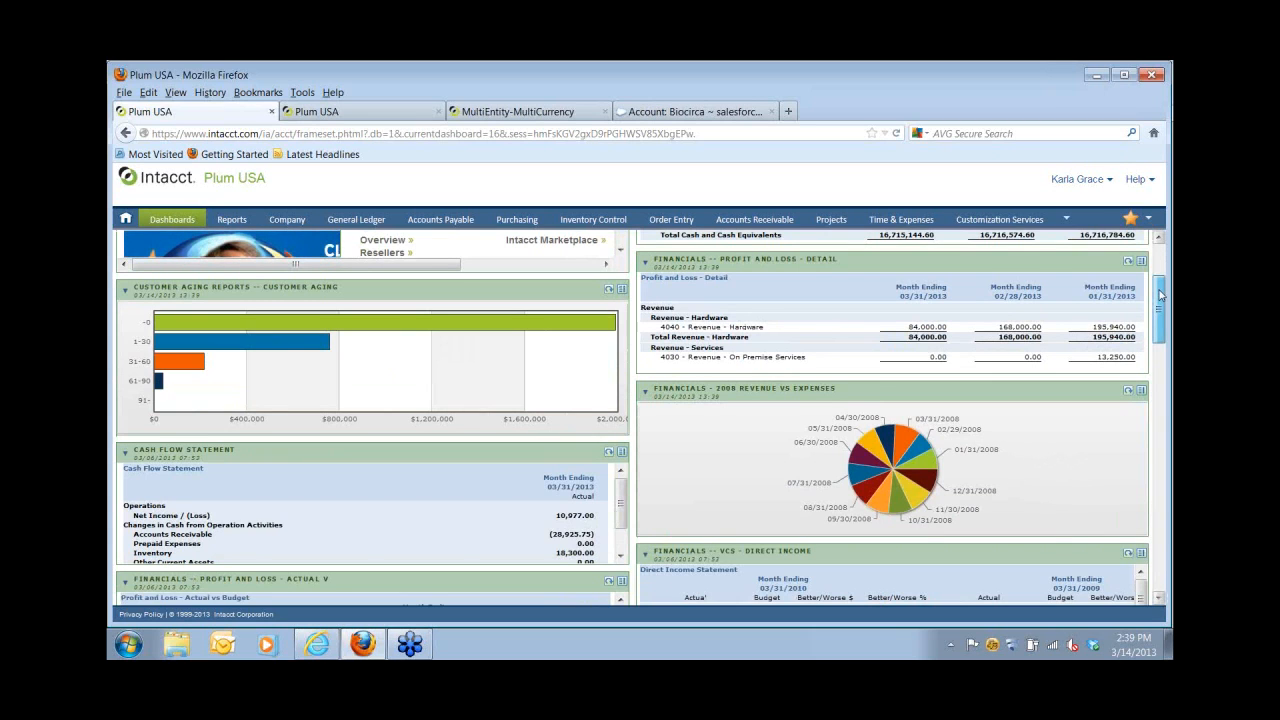
pyautogui.scroll(3, 1158, 290)
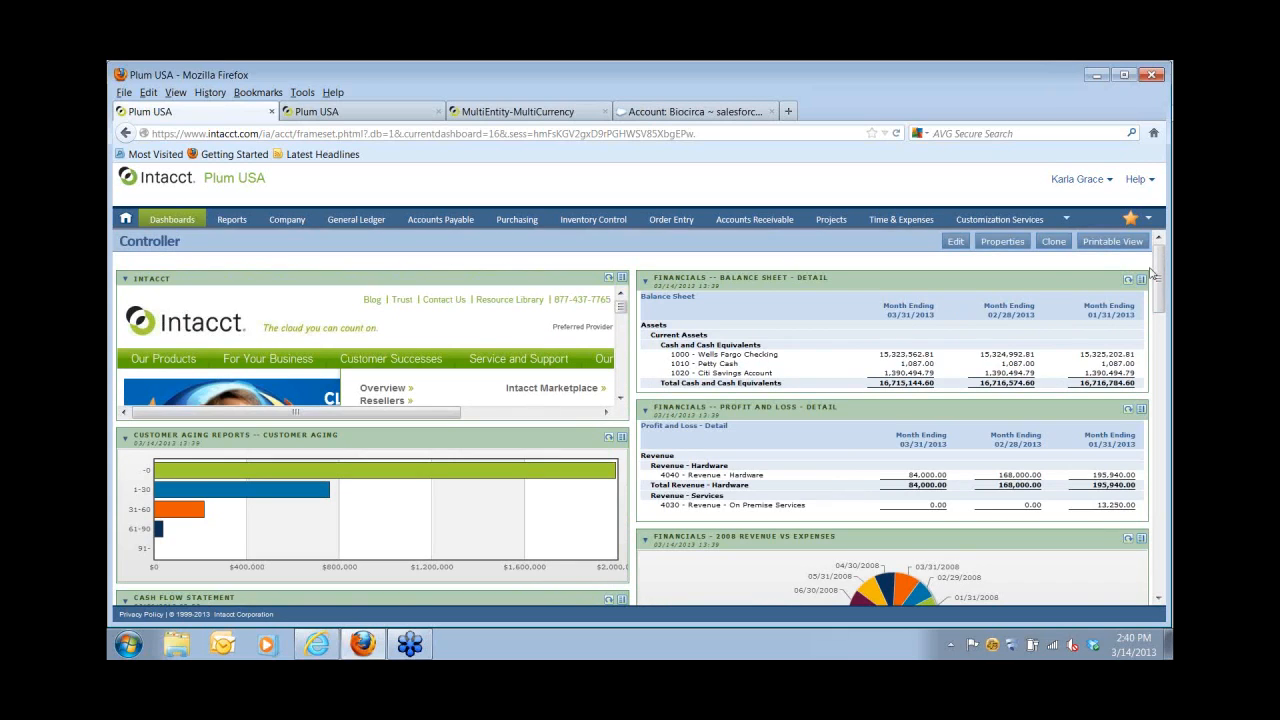
pyautogui.click(1141, 409)
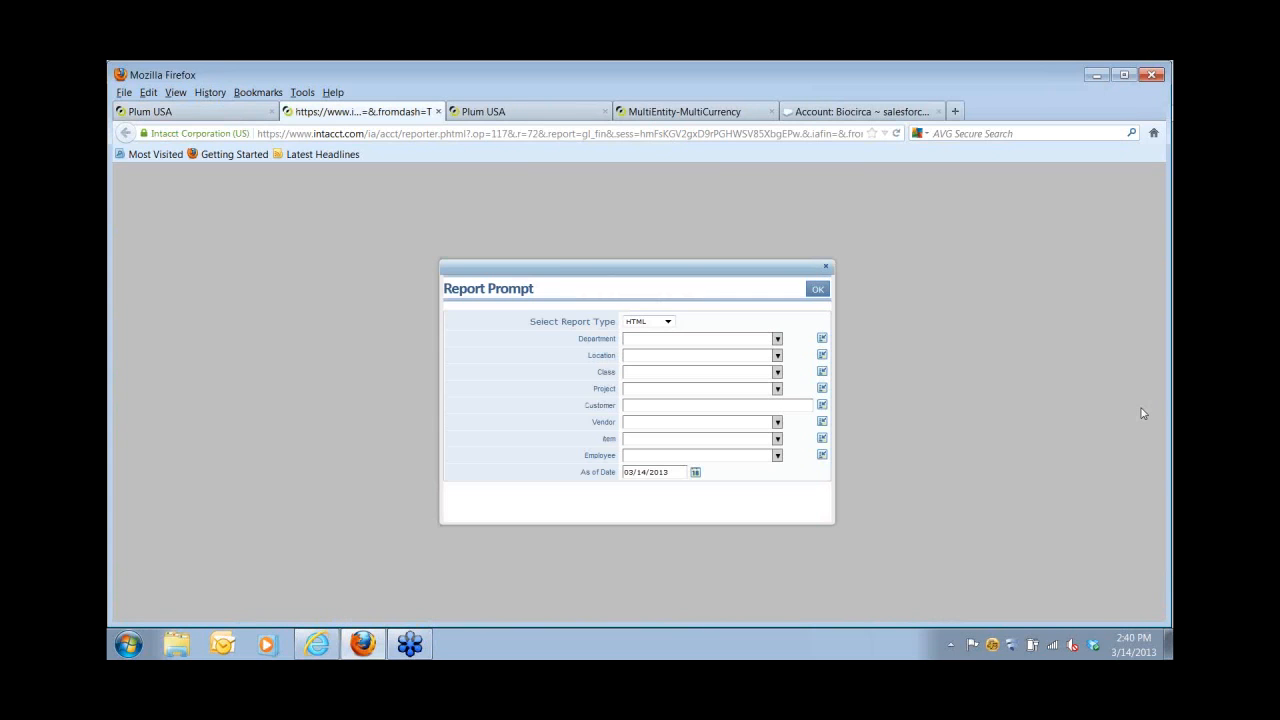
# Run the report with default settings and drill into 84,000.00 on 4040 Revenue - Hardware.
pyautogui.click(817, 290)
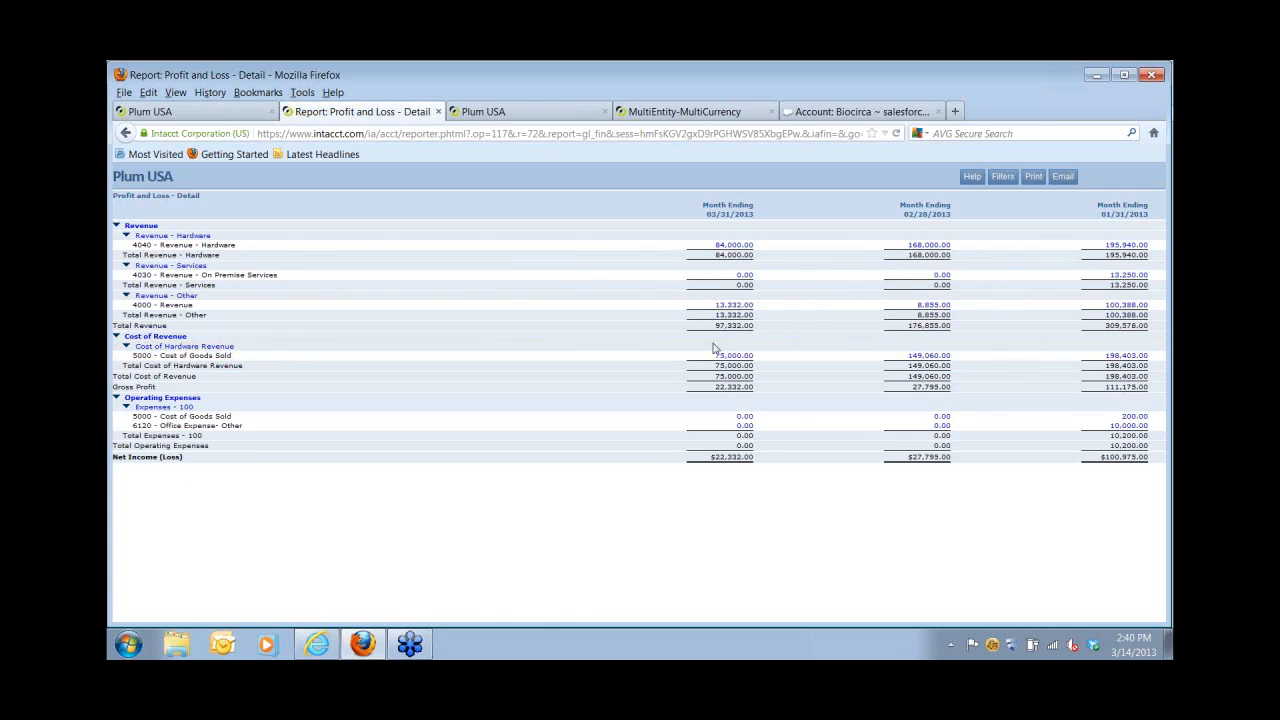
pyautogui.click(728, 250)
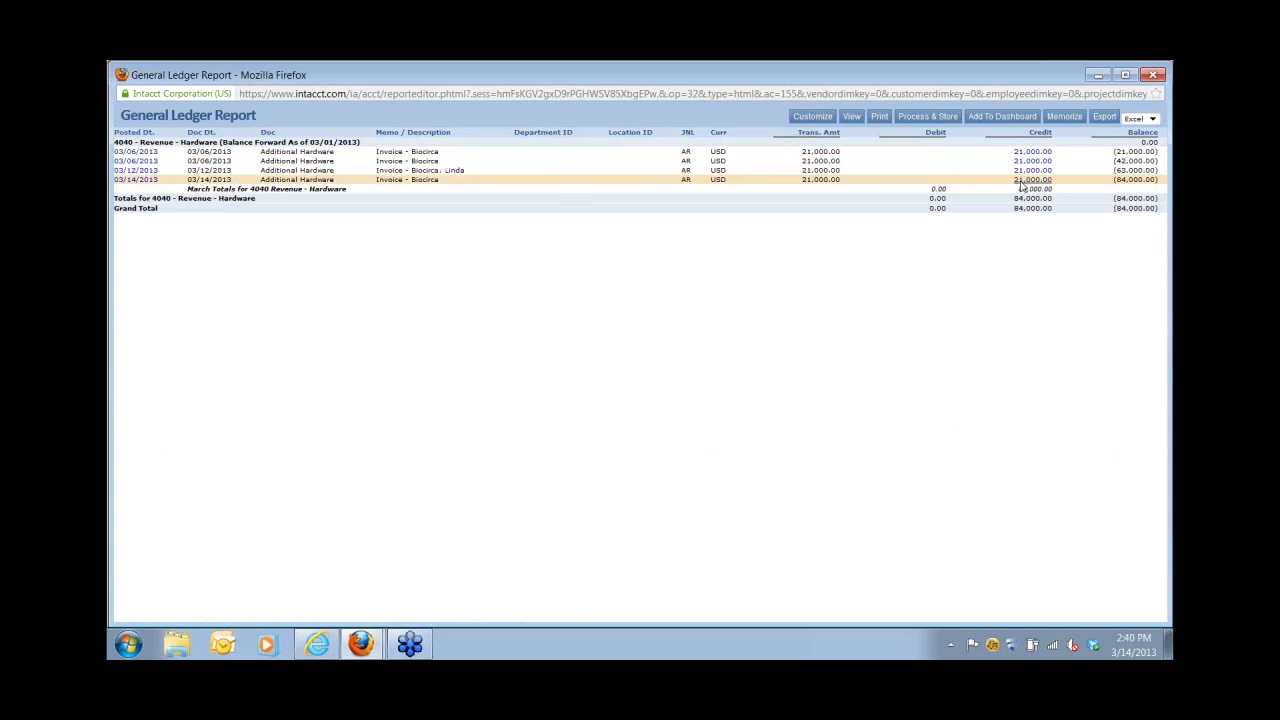
# Open sales invoice INV-2316 from the 03/14/2013 ledger entry and view its history.
pyautogui.click(1023, 182)
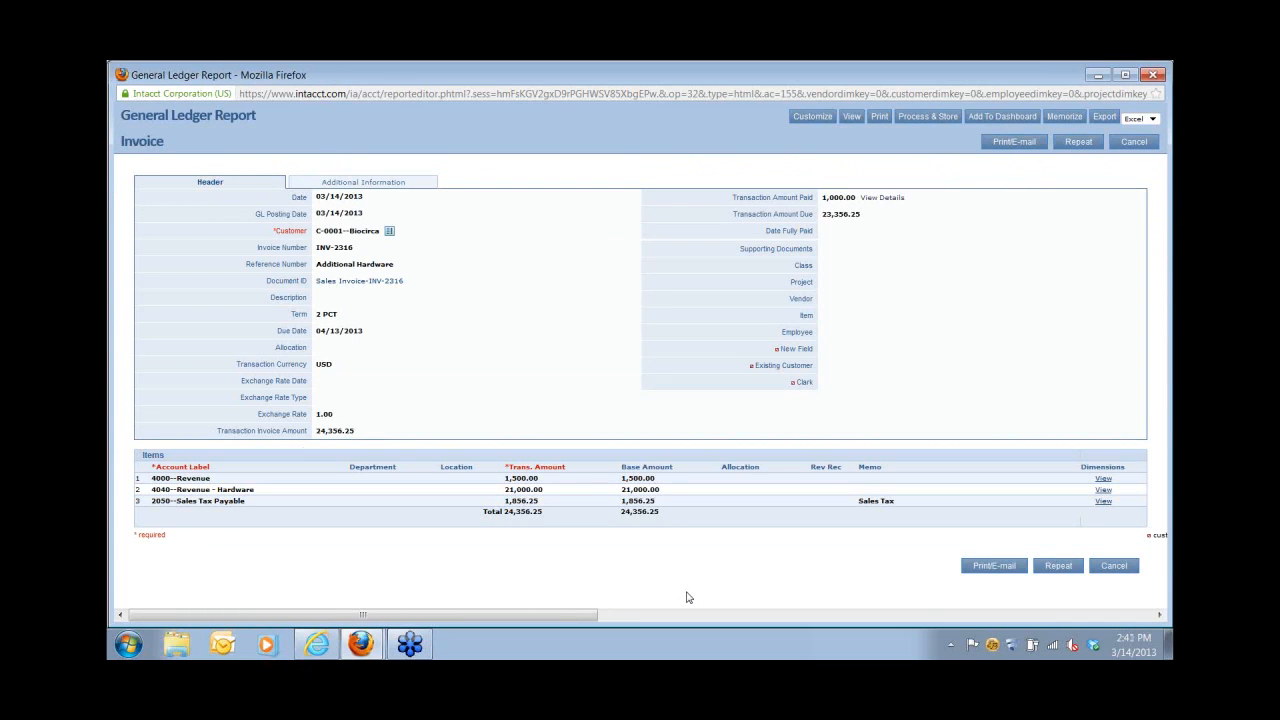
pyautogui.click(356, 284)
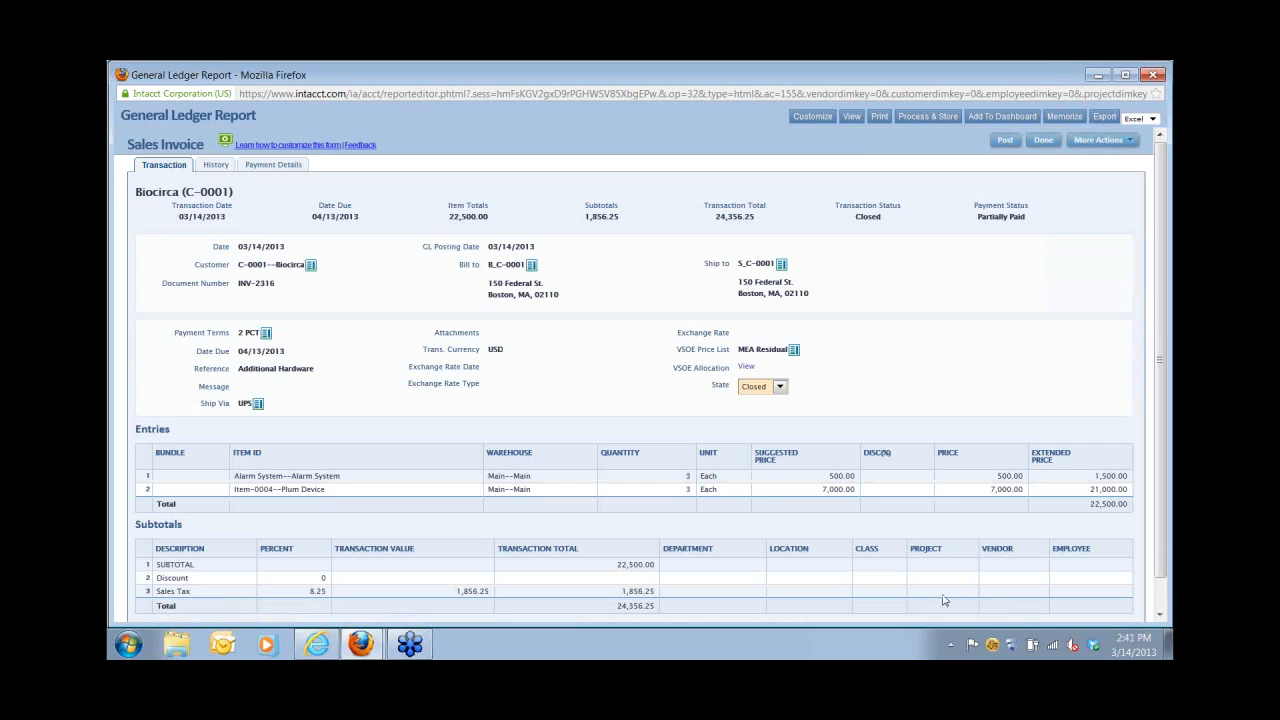
pyautogui.click(226, 169)
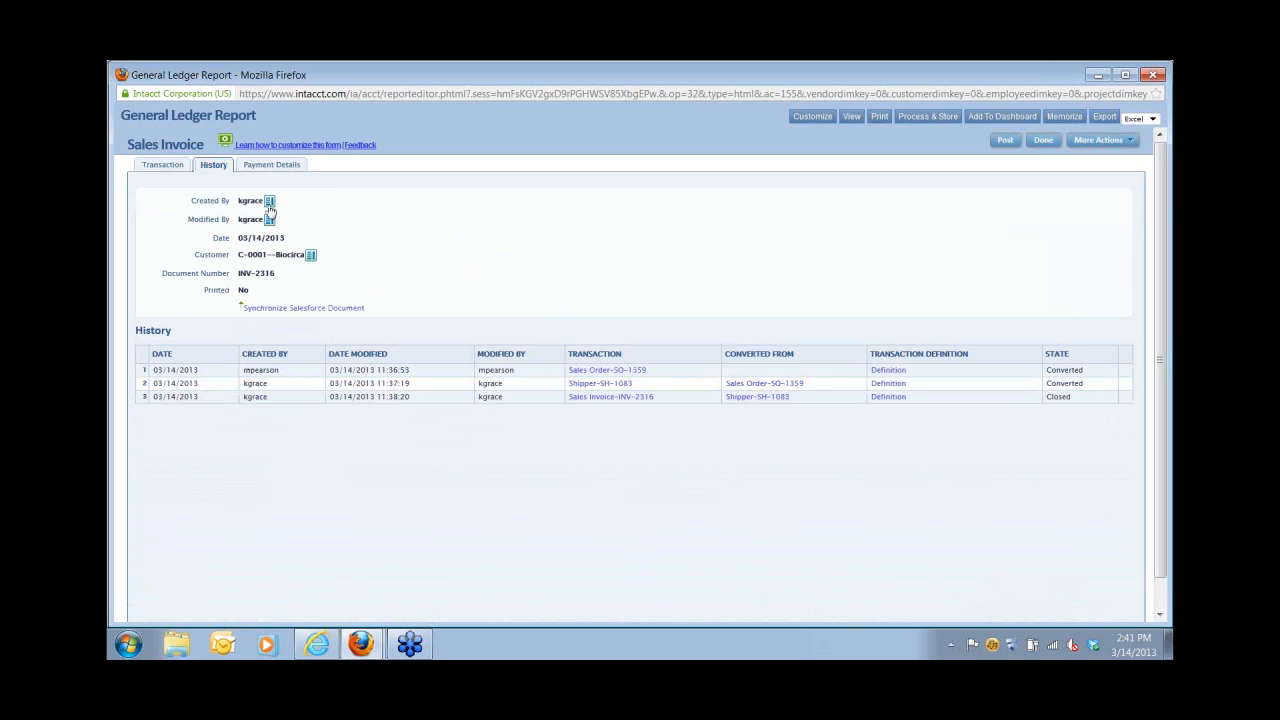
# Check the invoice's posted payment details, then close the payment and invoice windows.
pyautogui.click(271, 166)
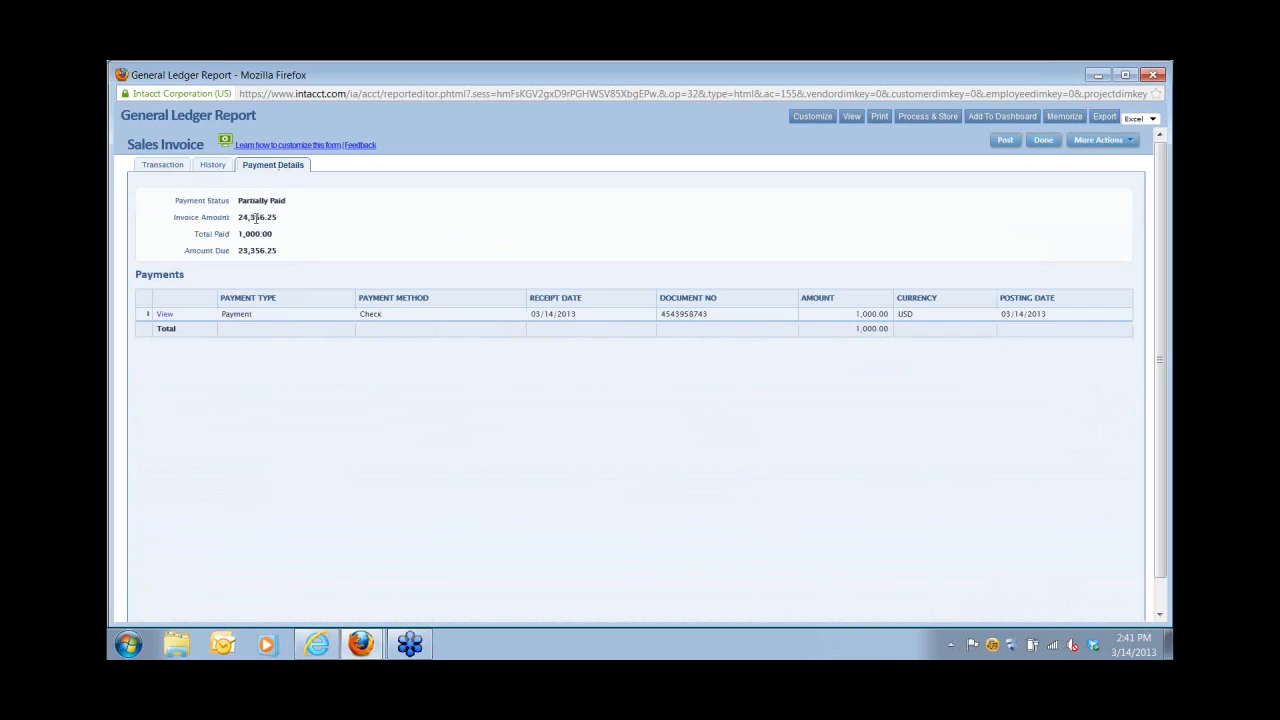
pyautogui.click(165, 316)
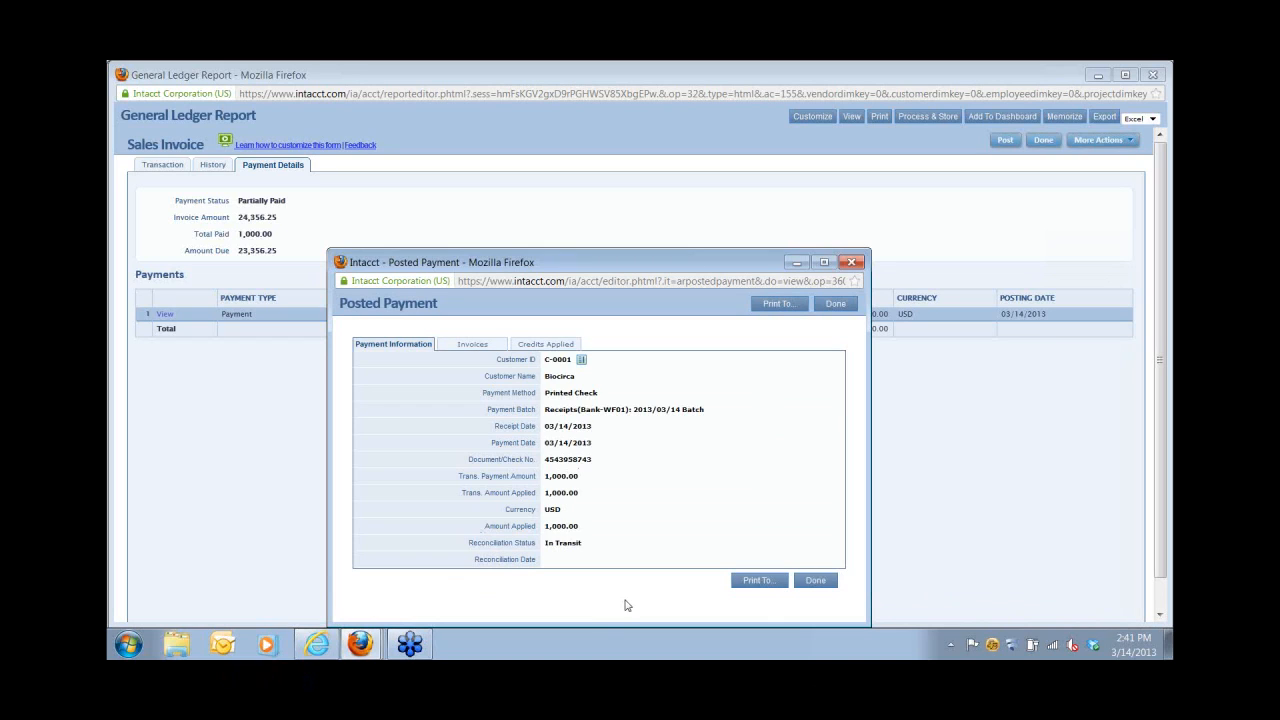
pyautogui.click(853, 264)
pyautogui.click(1152, 75)
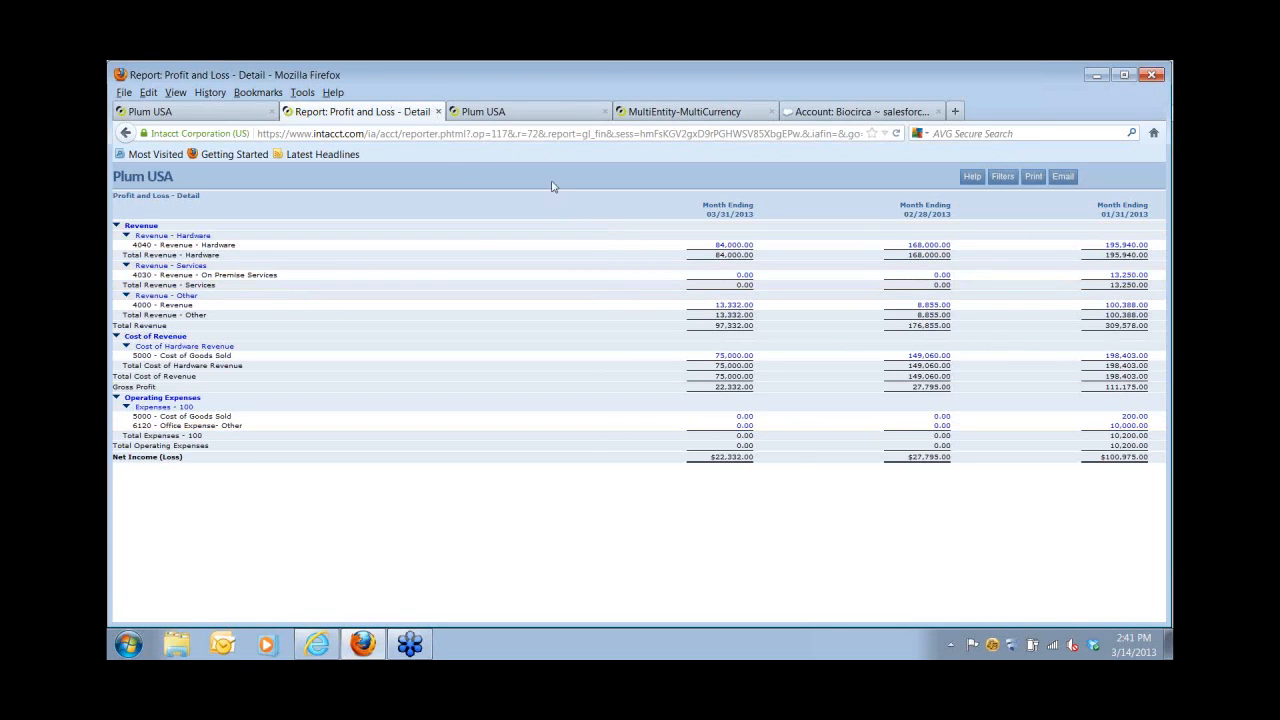
# Close the Profit and Loss report tab and go to the Reports Center.
pyautogui.click(438, 112)
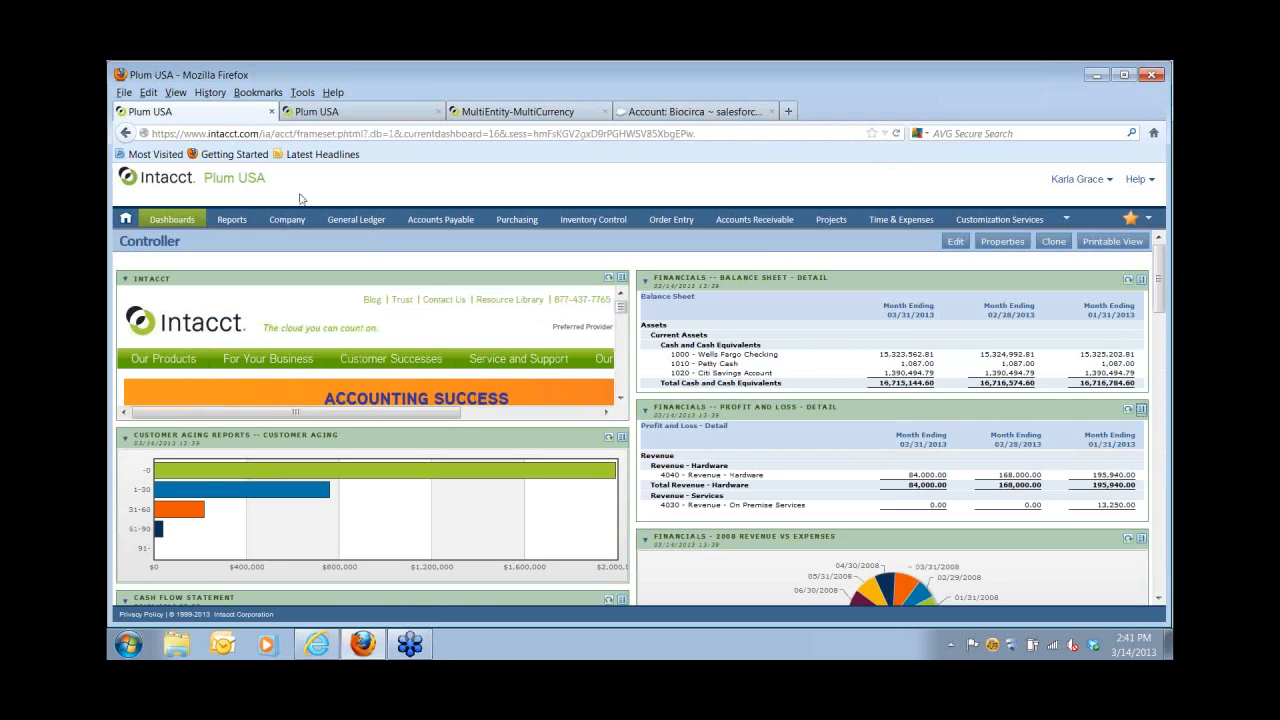
pyautogui.click(234, 220)
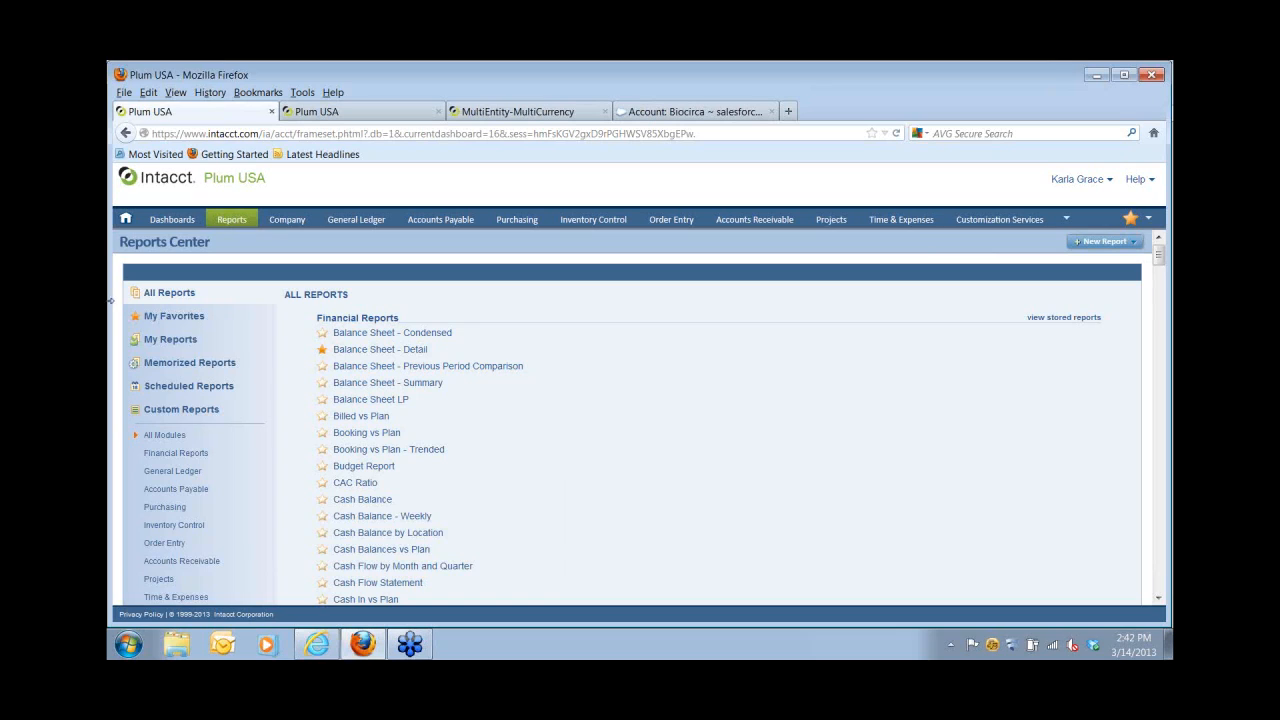
# Browse the Inventory Control, Purchasing, Order Entry, Accounts Receivable and all-module report lists.
pyautogui.click(153, 532)
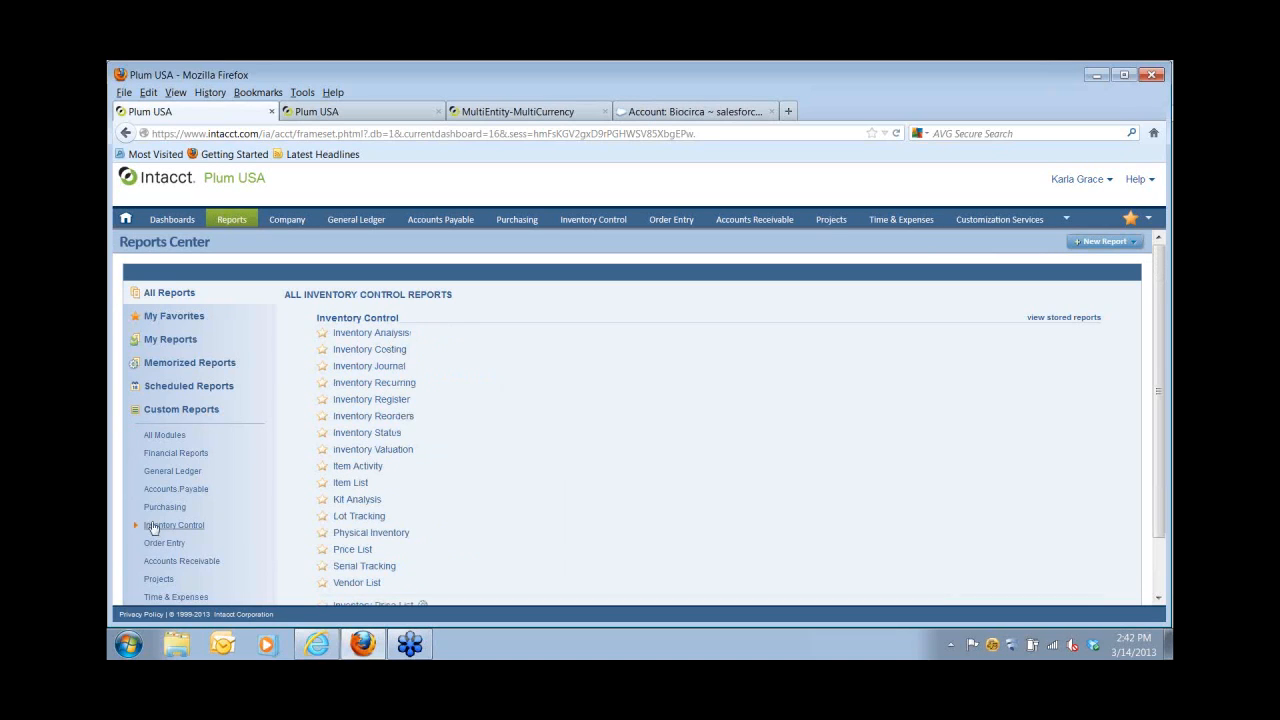
pyautogui.click(152, 509)
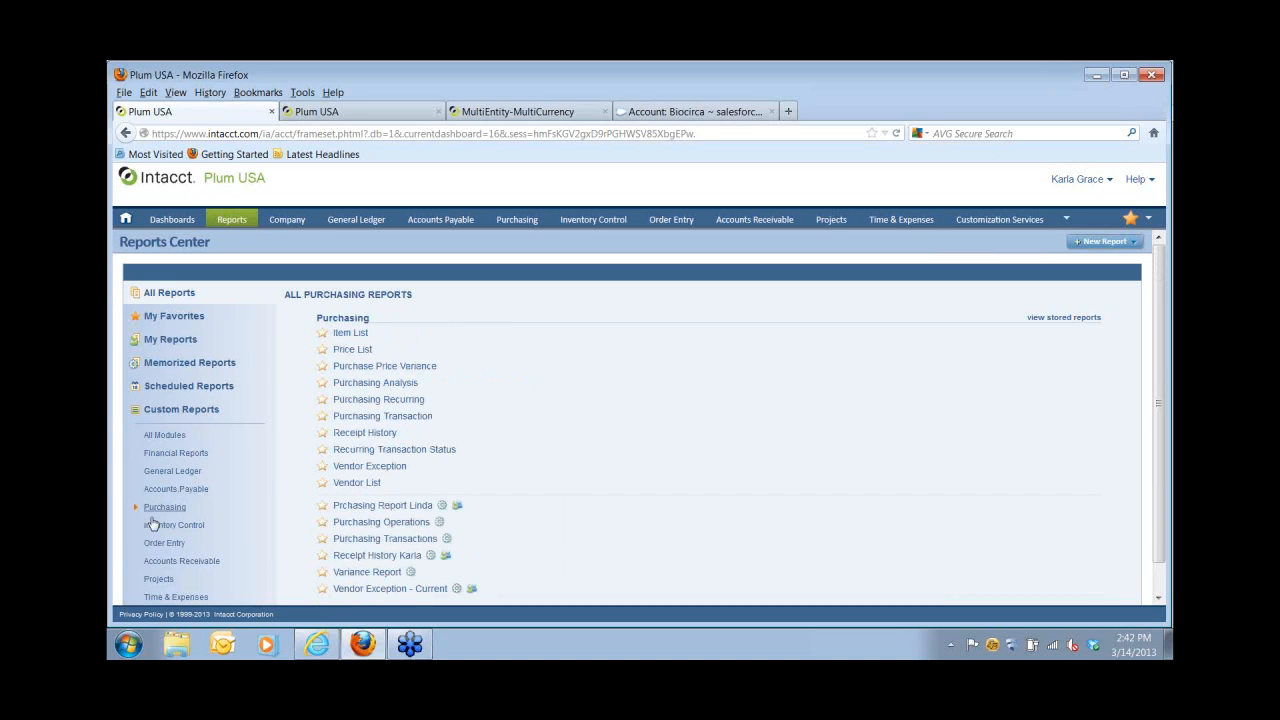
pyautogui.click(153, 549)
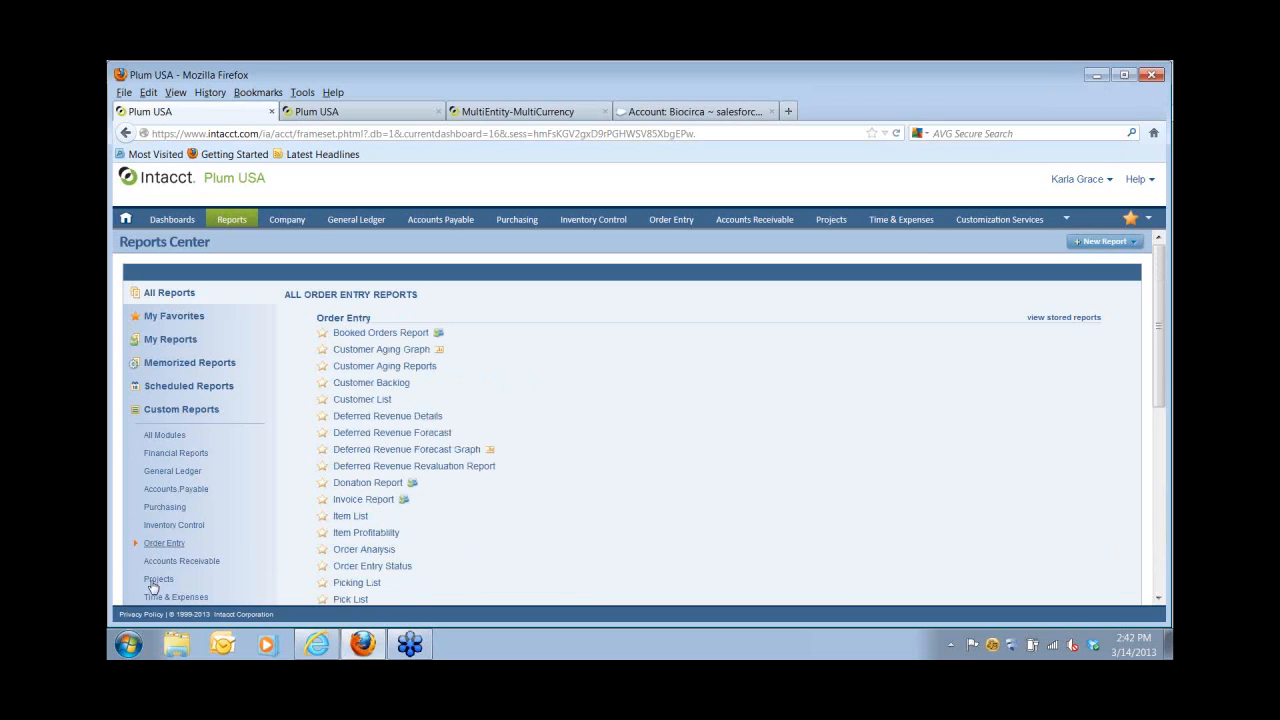
pyautogui.click(157, 563)
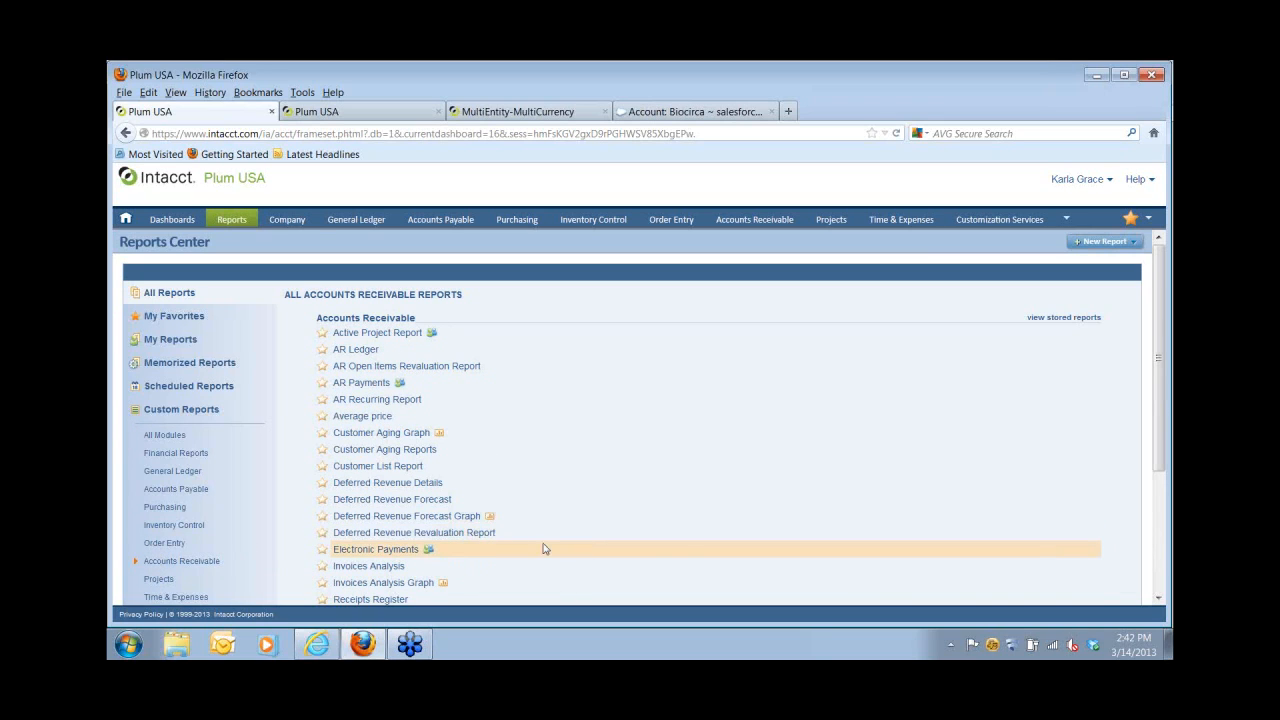
pyautogui.click(182, 437)
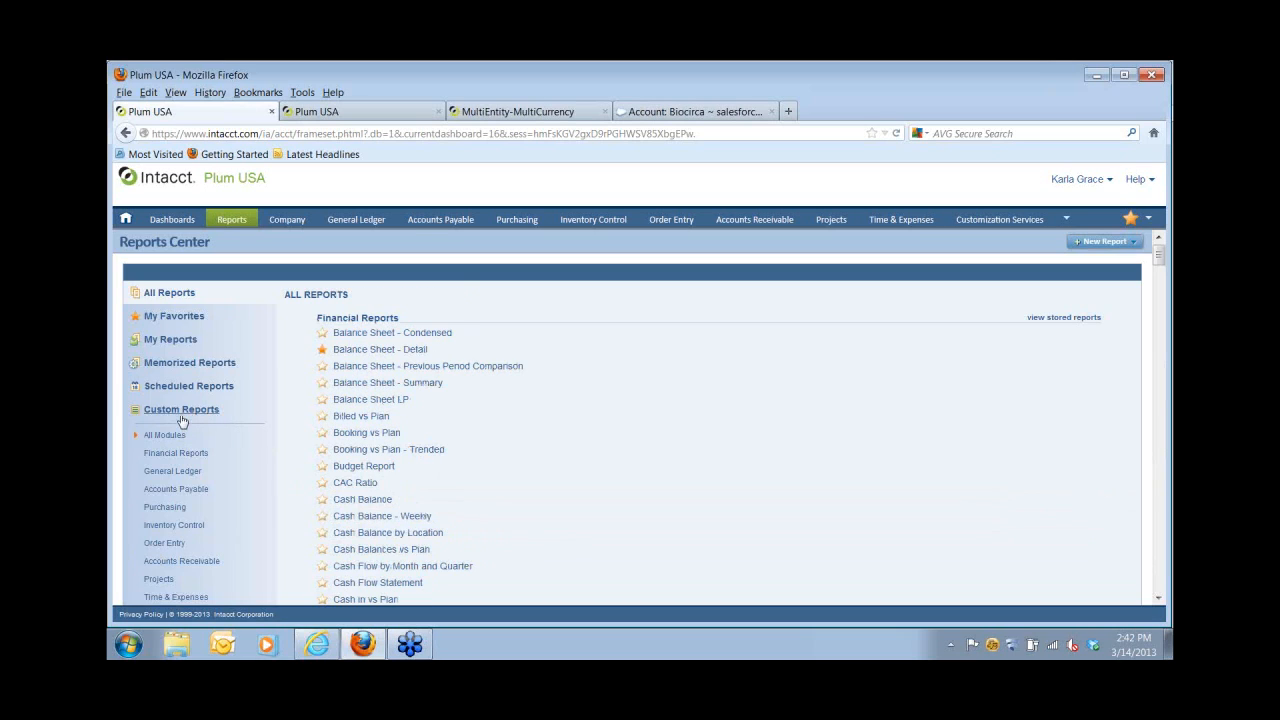
# Filter to custom reports and show the custom report definitions list via New Report.
pyautogui.click(181, 411)
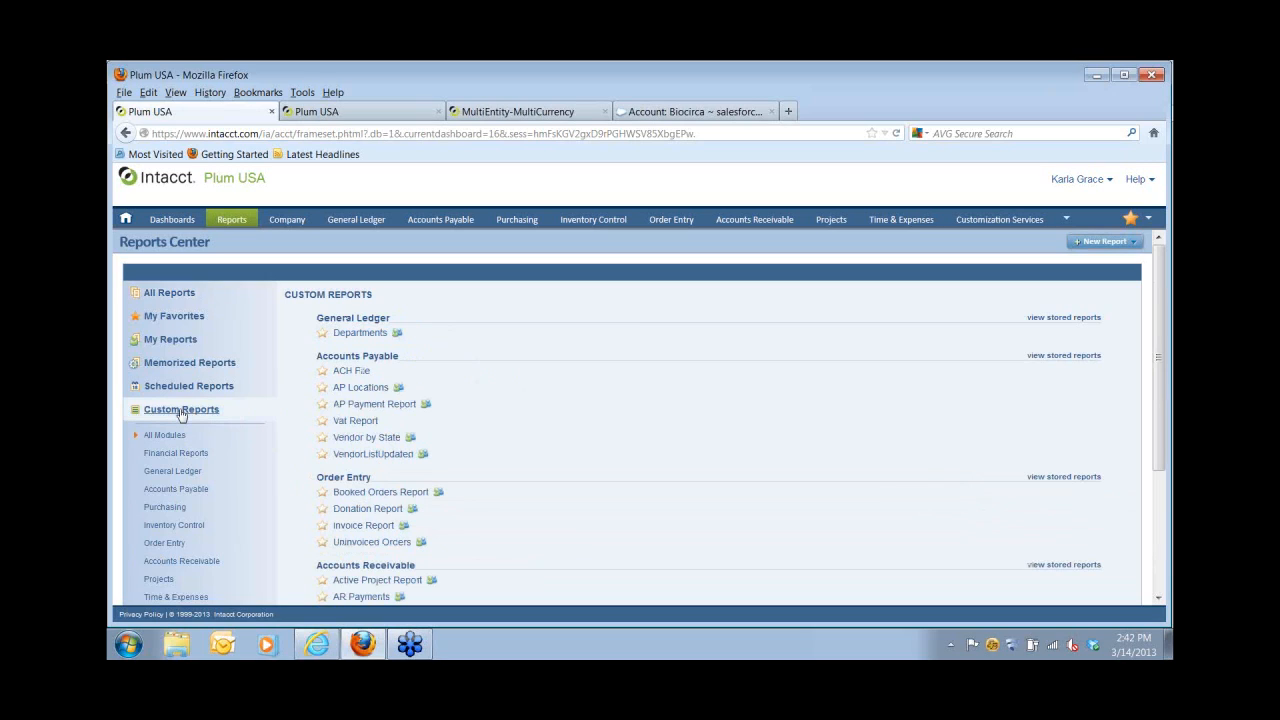
pyautogui.click(1096, 243)
pyautogui.click(1054, 336)
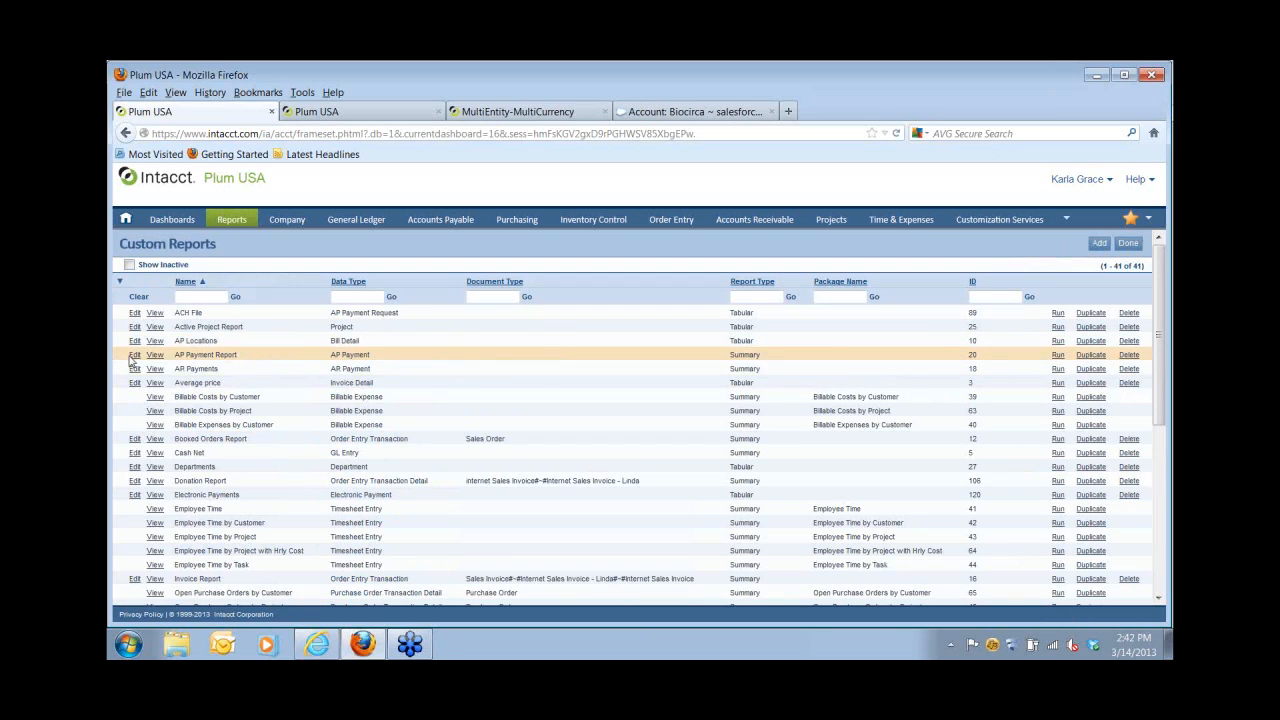
# Step through the AP Payment Report wizard to column selection, then return to Reports.
pyautogui.click(134, 355)
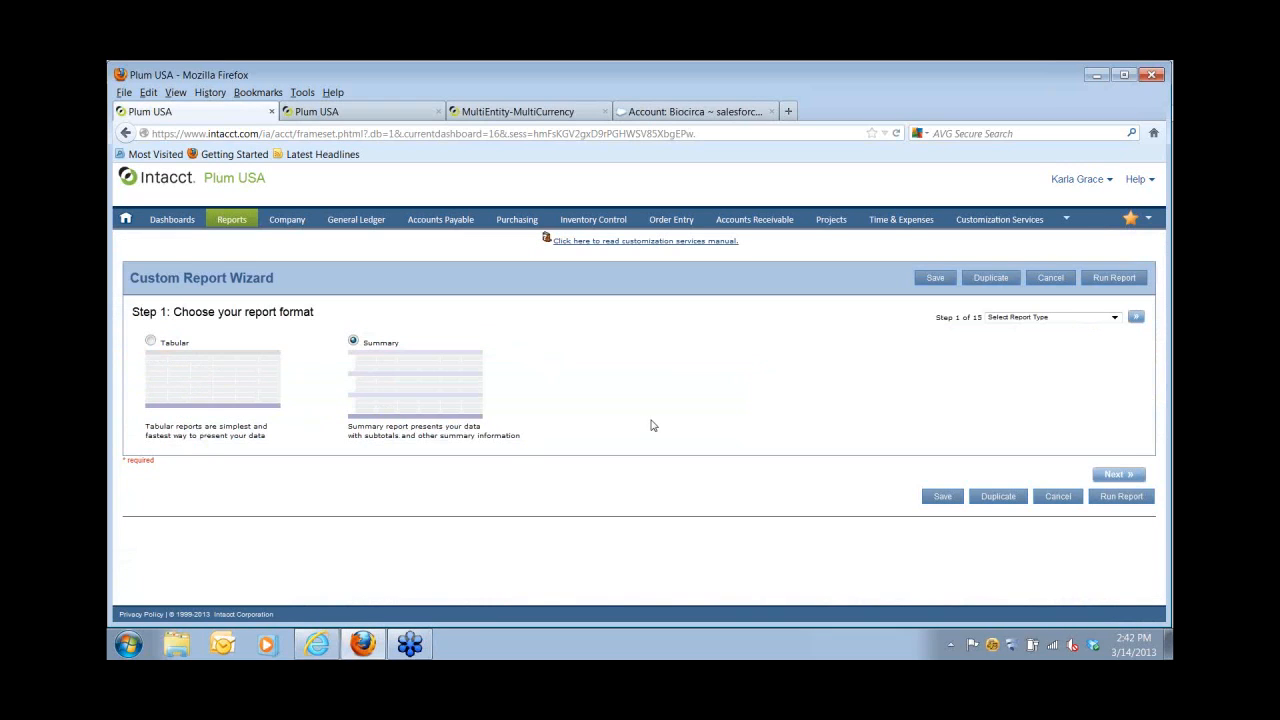
pyautogui.click(1135, 317)
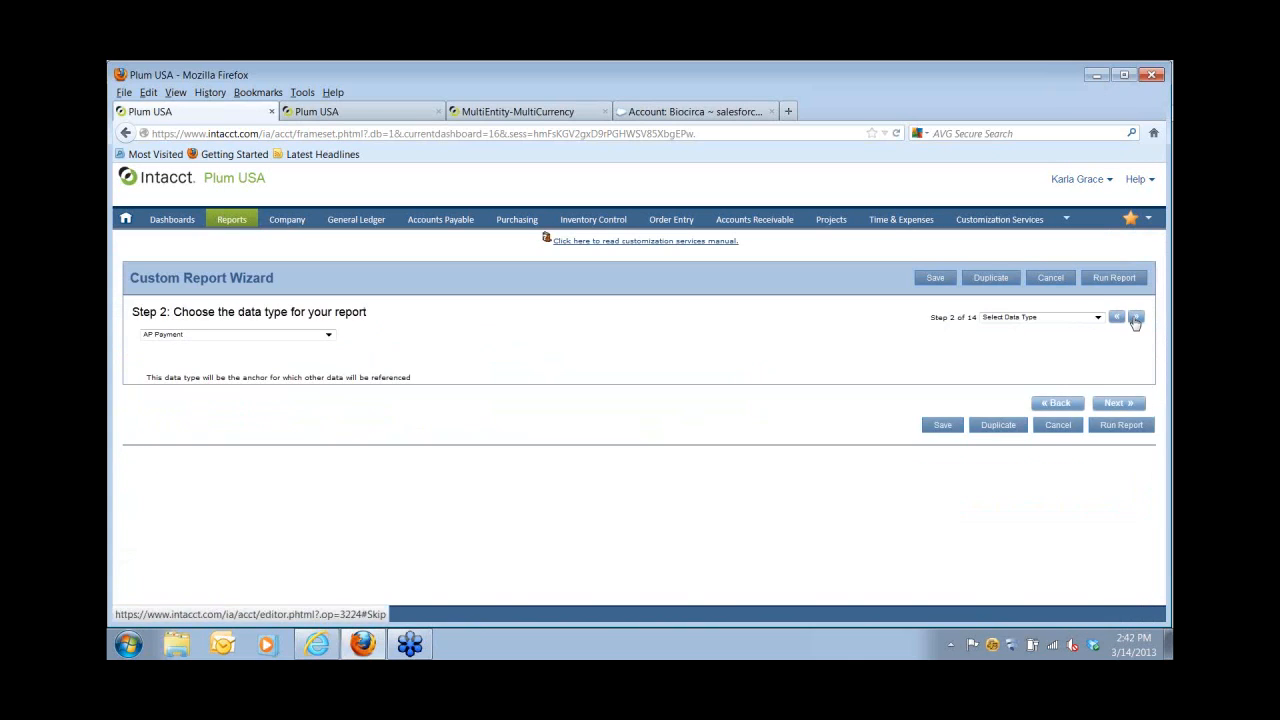
pyautogui.click(1136, 318)
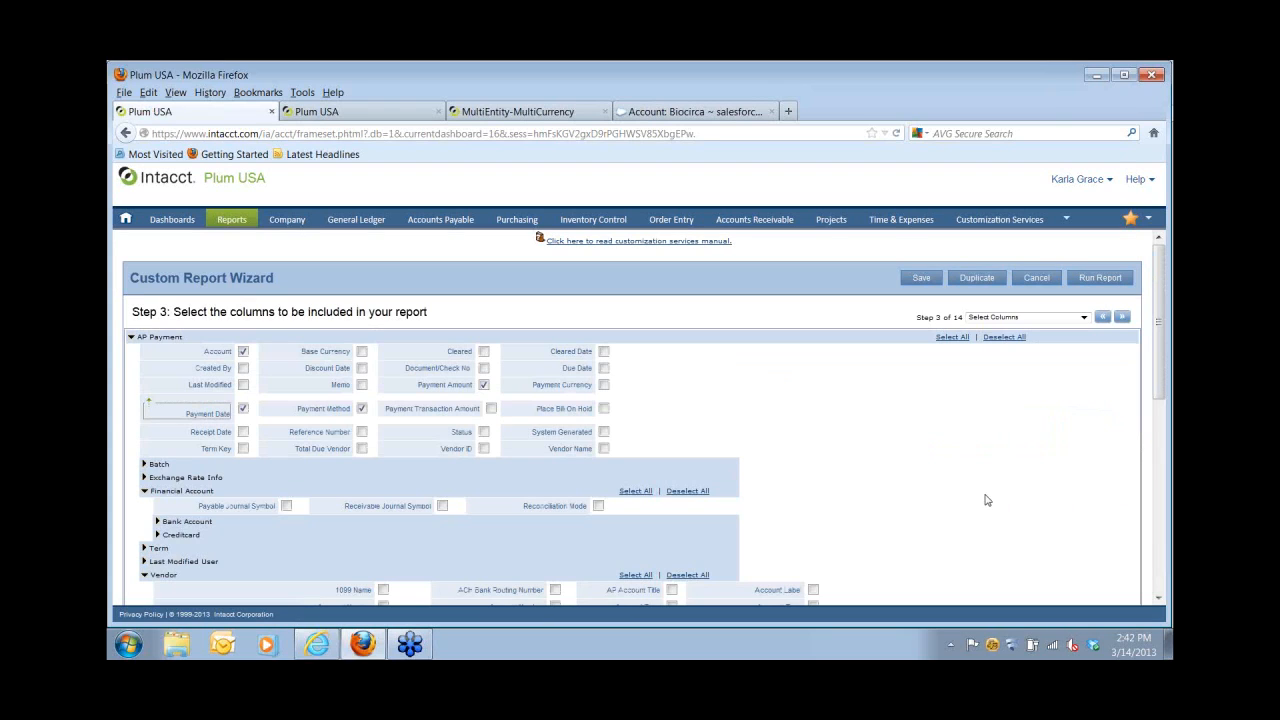
pyautogui.click(1084, 318)
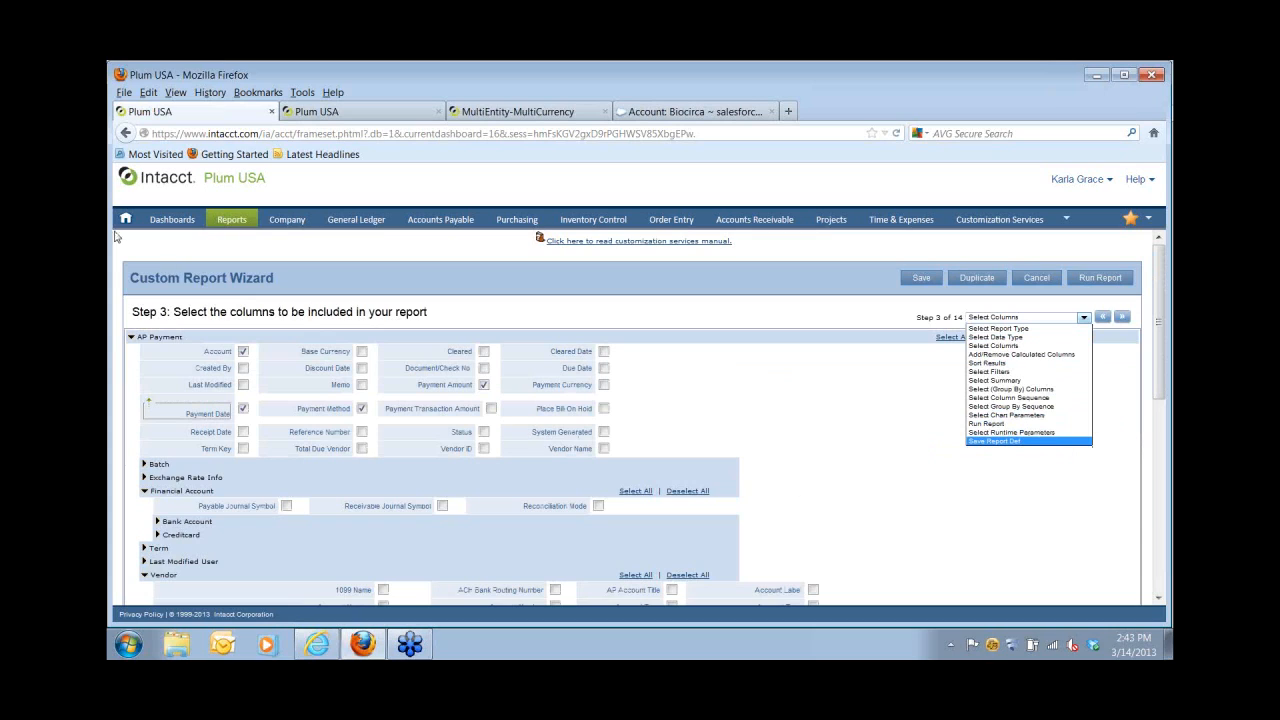
pyautogui.click(245, 222)
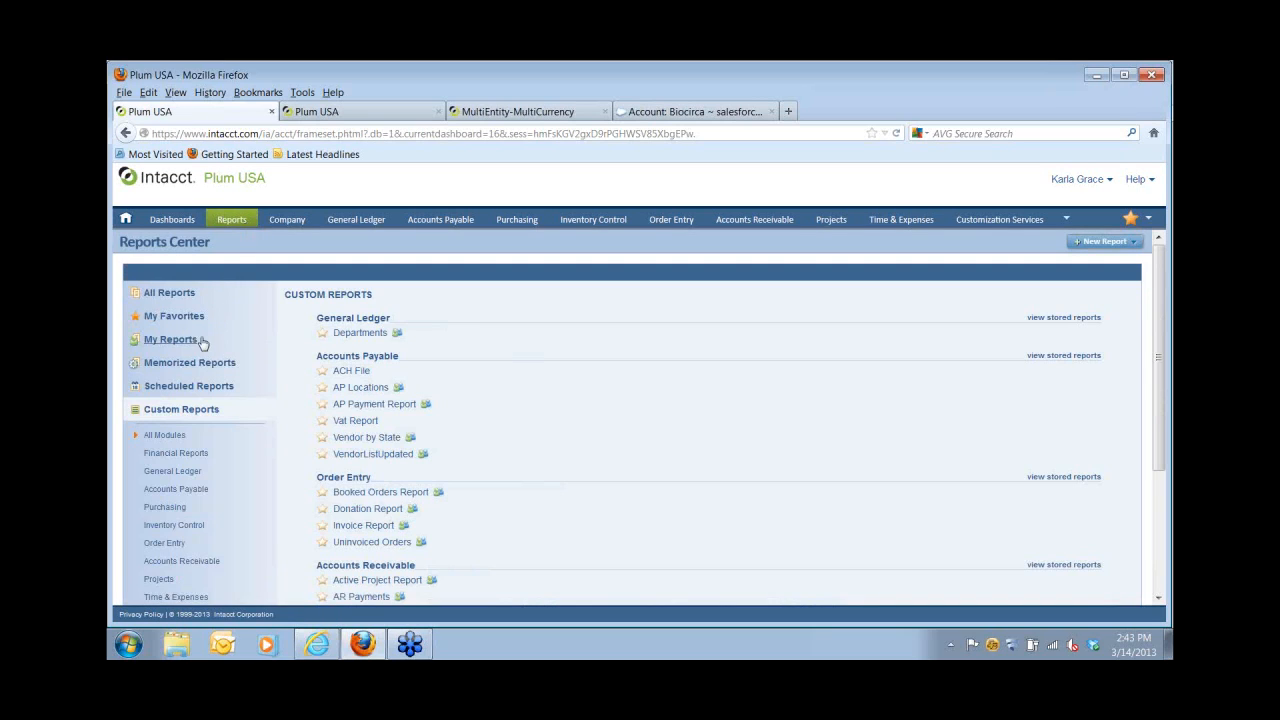
# Open the favorite Profit and Loss - Detail report for editing in the Financial Report Writer.
pyautogui.click(184, 323)
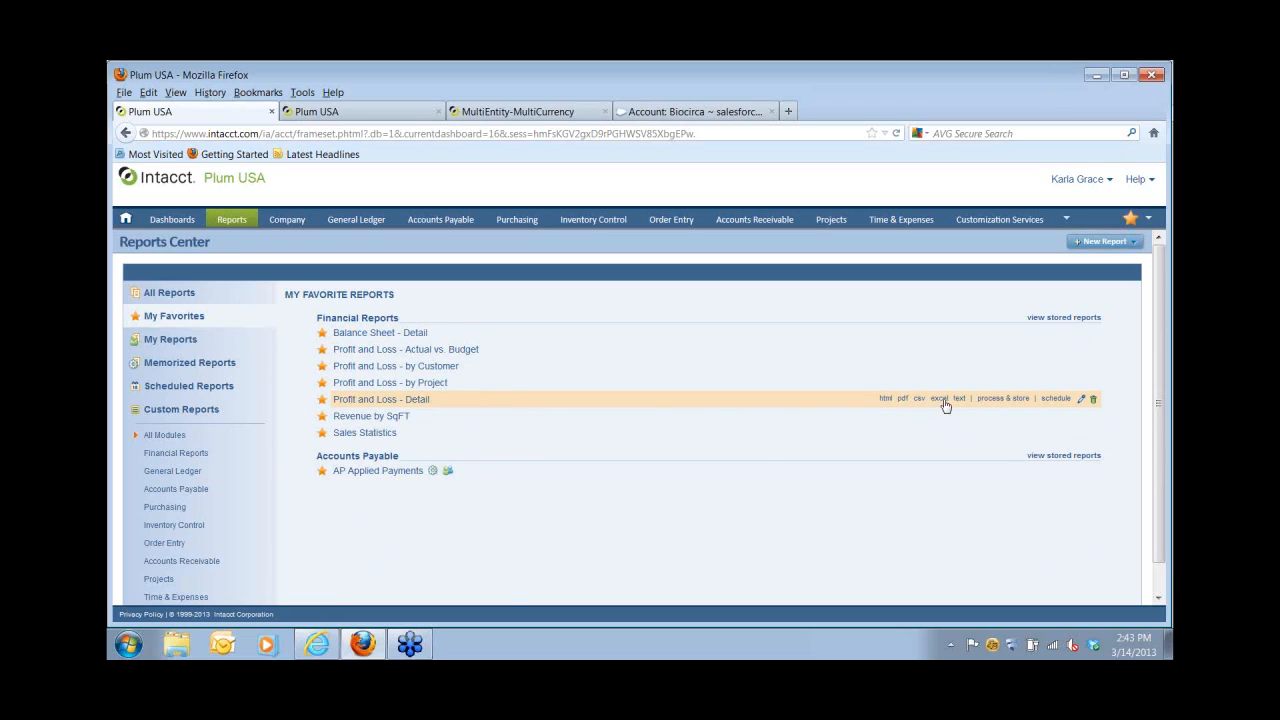
pyautogui.click(1080, 399)
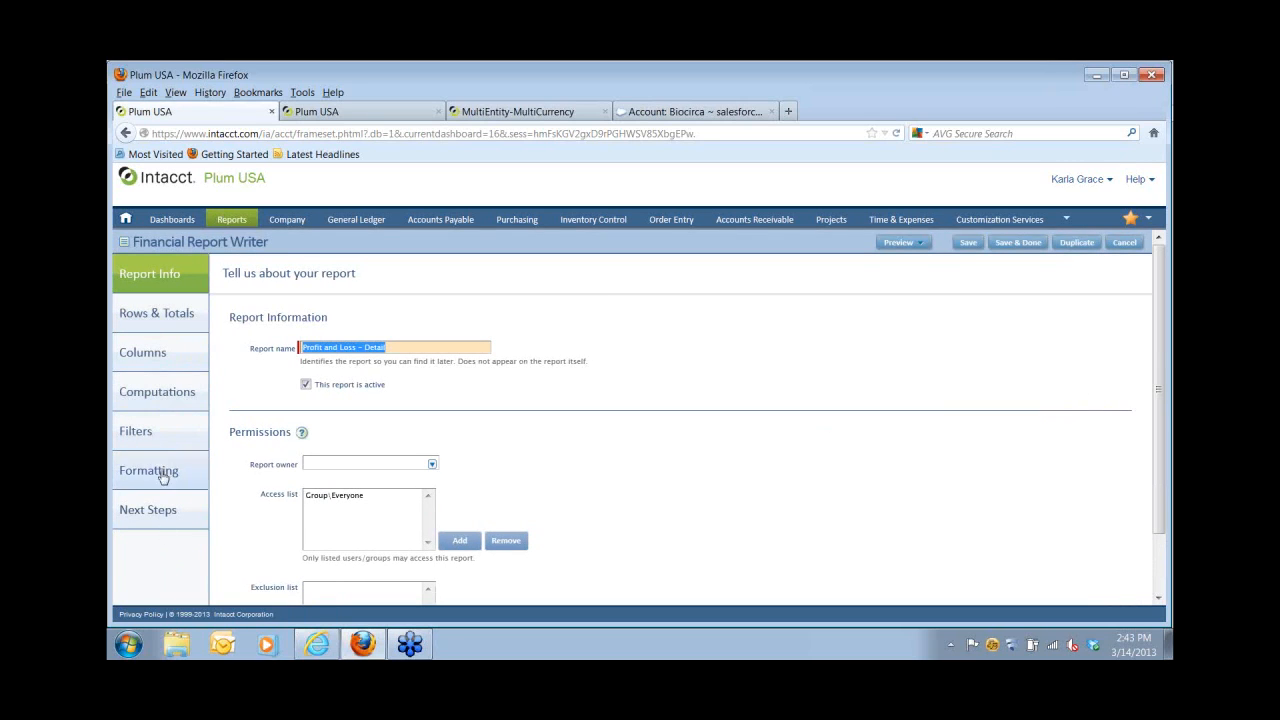
# Review the Profit and Loss - Detail rows and totals, then its as-of date and dimension filters.
pyautogui.click(141, 320)
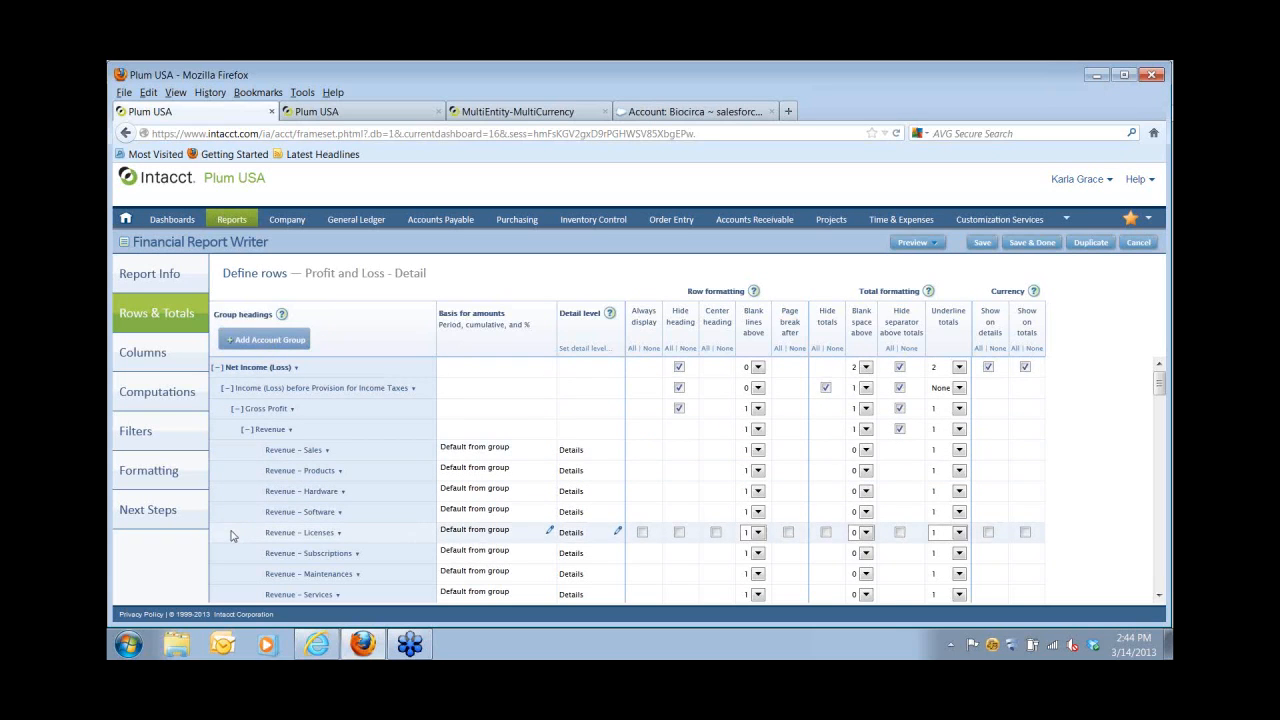
pyautogui.scroll(-3, 231, 548)
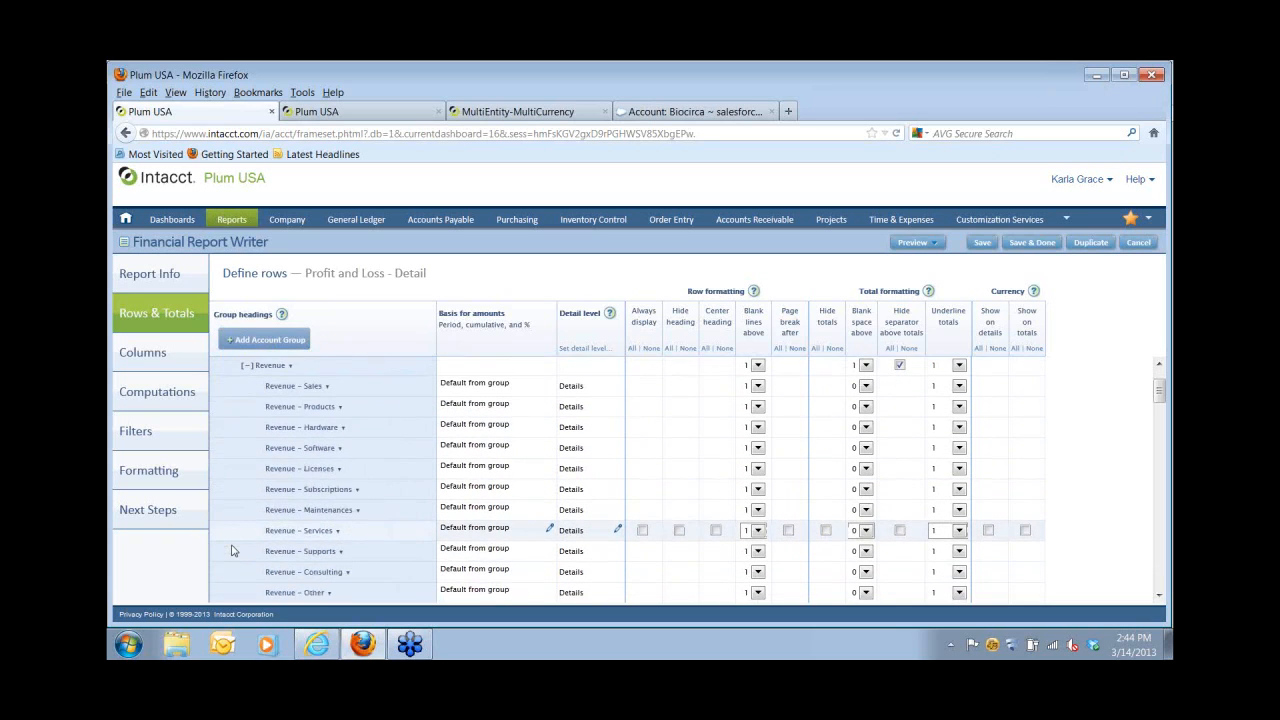
pyautogui.scroll(4, 236, 558)
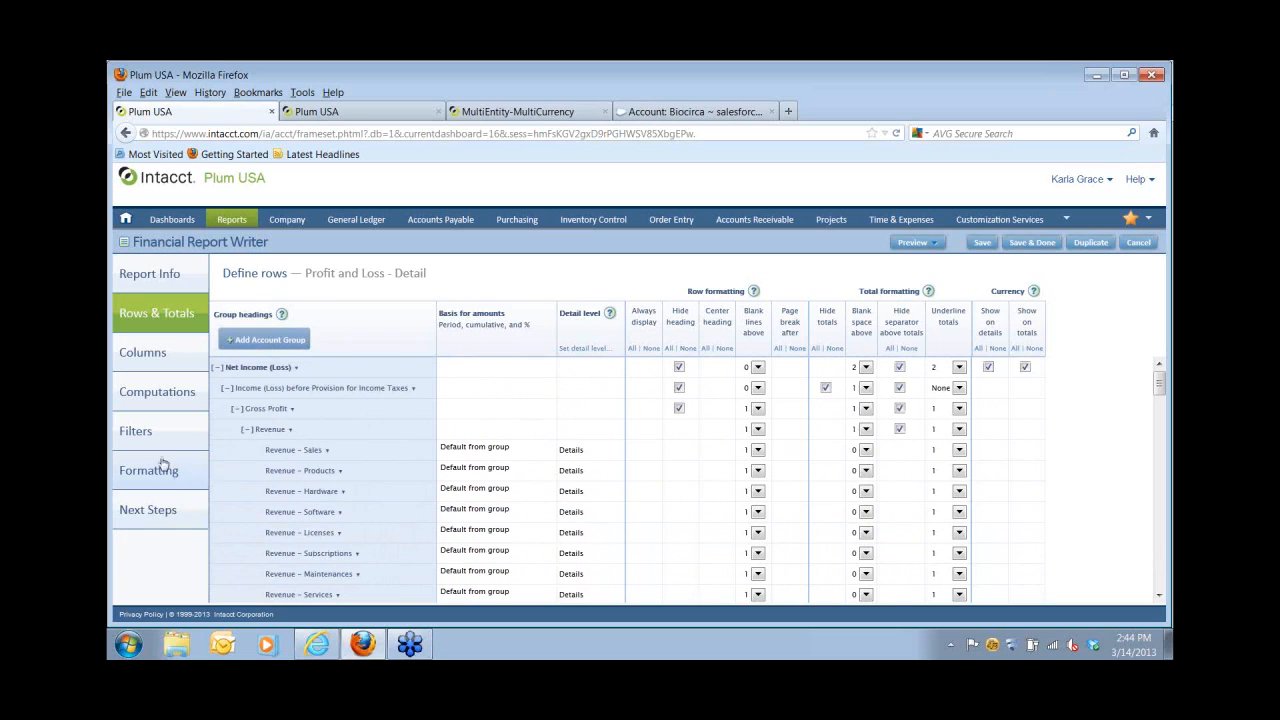
pyautogui.click(137, 430)
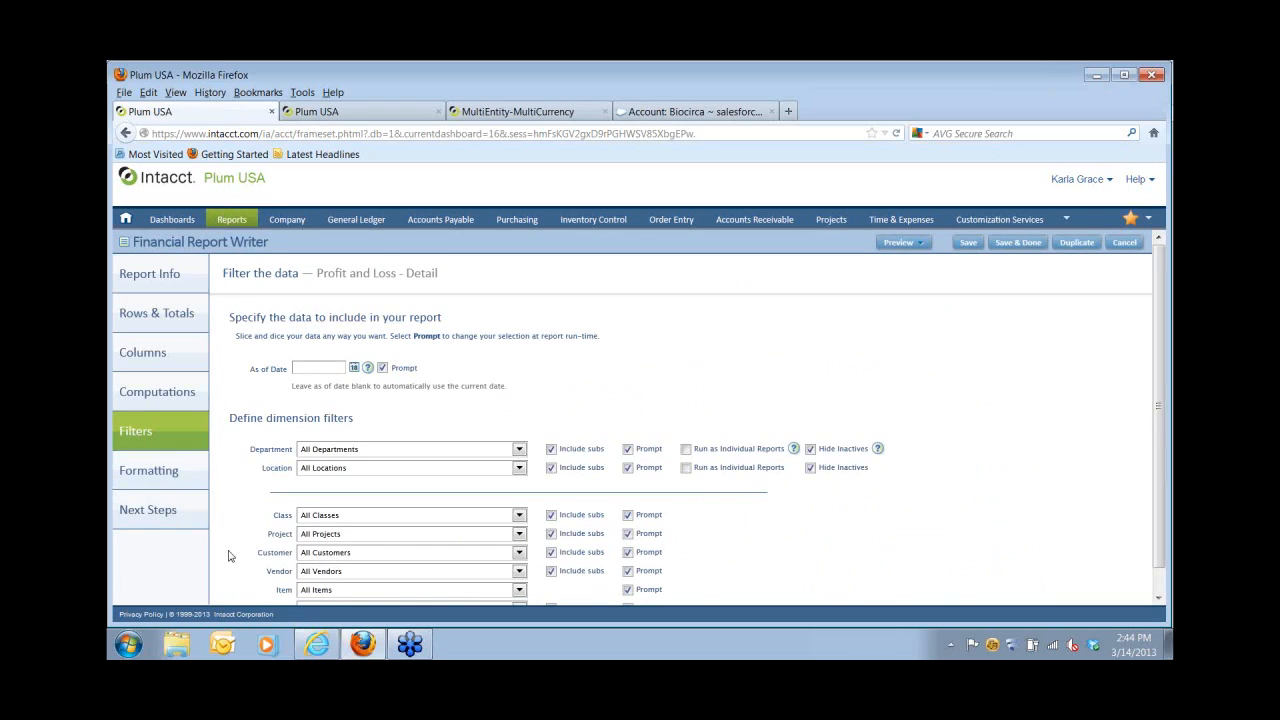
# Scan the remaining filter settings and move on to the report's Next Steps options.
pyautogui.scroll(-1, 226, 548)
pyautogui.scroll(-1, 226, 548)
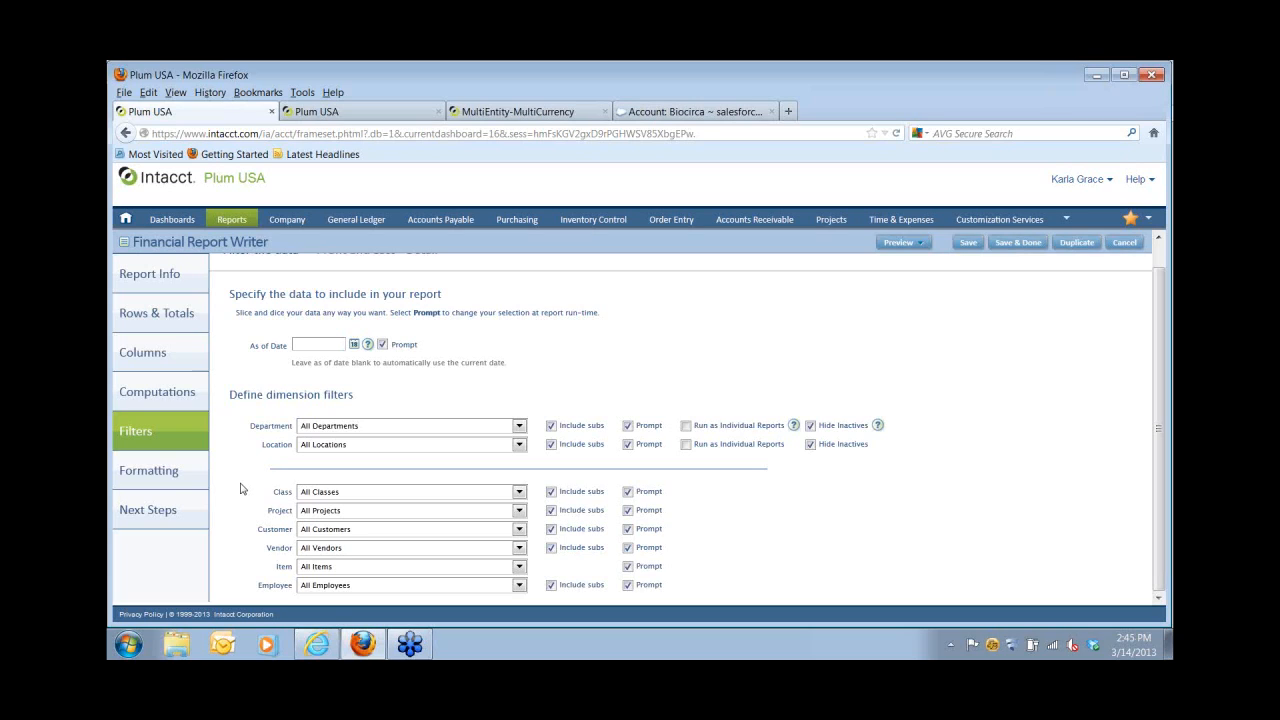
pyautogui.click(147, 519)
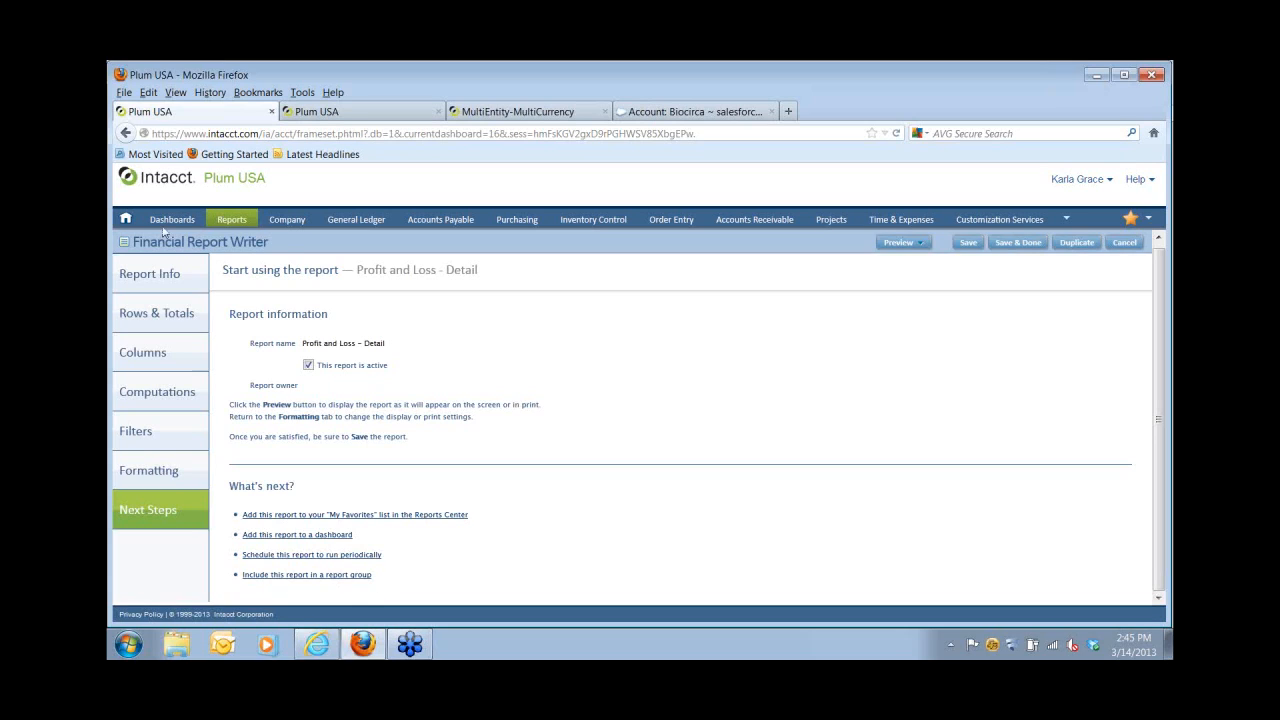
# Switch to the Controller dashboard from the Dashboards menu.
pyautogui.moveTo(166, 224)
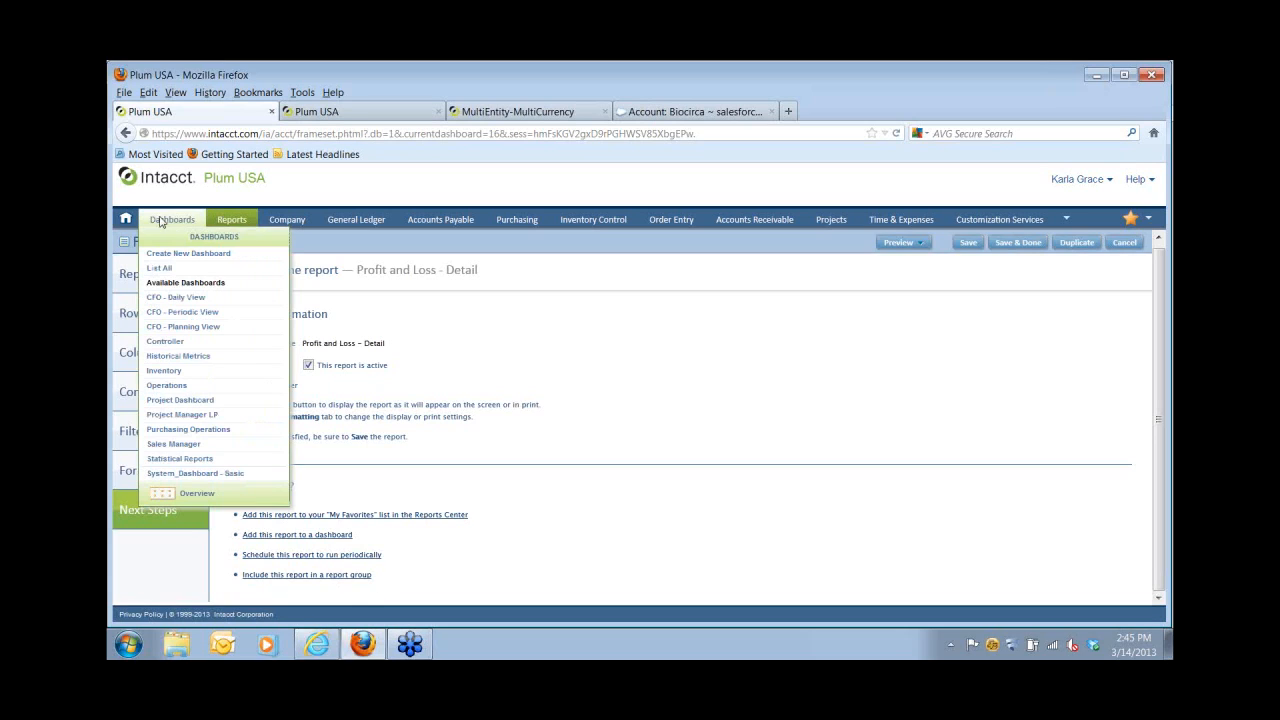
pyautogui.click(165, 342)
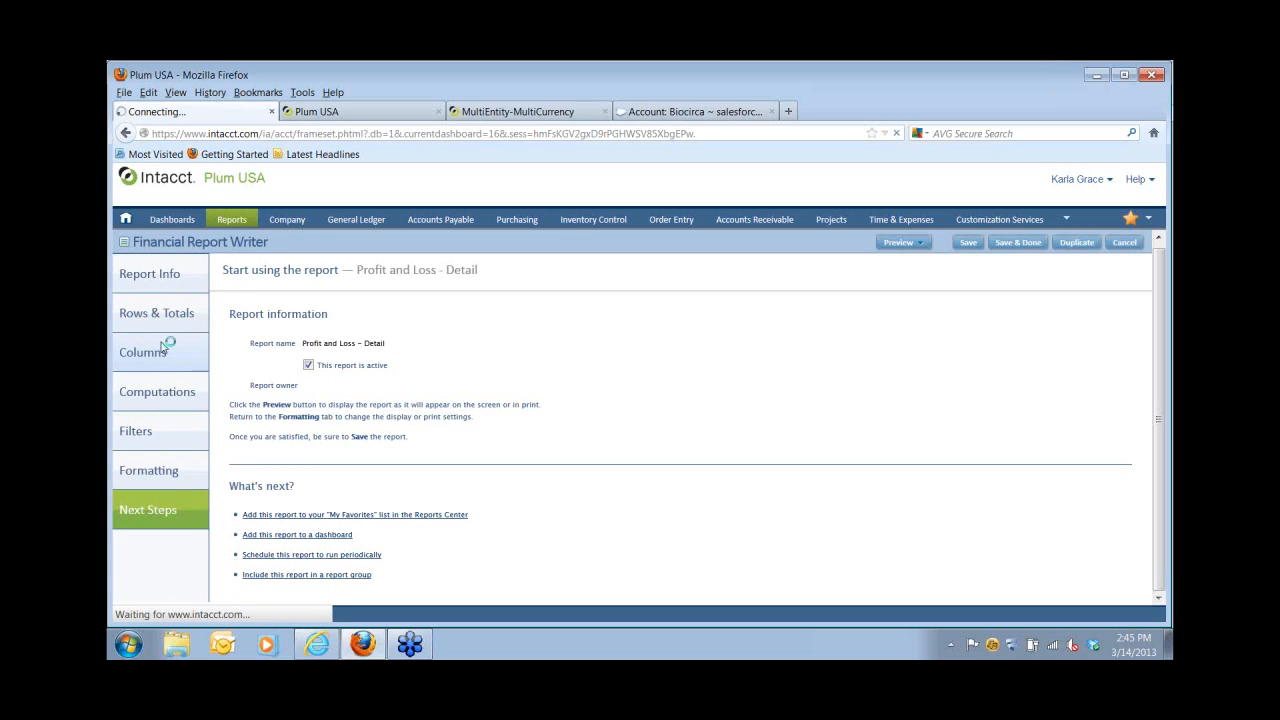
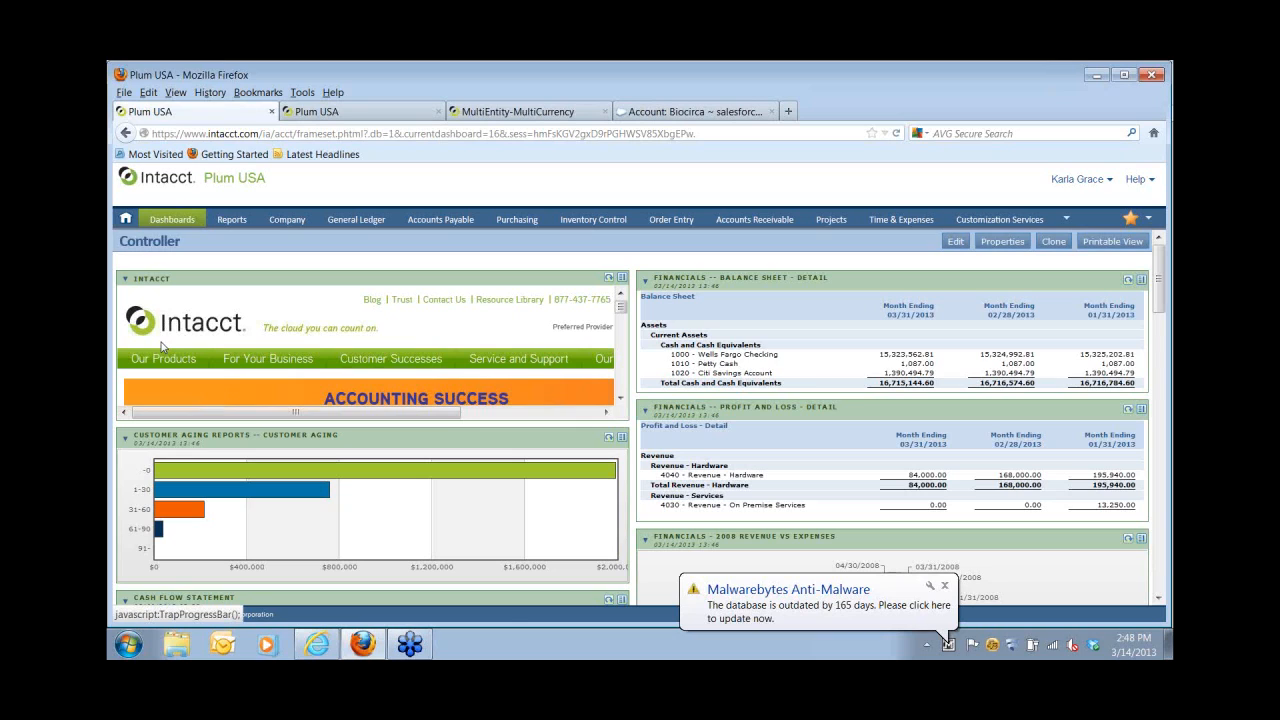
# Open the Staples vendor for editing and review its Payment Information, keeping Check as preferred payment method.
pyautogui.click(440, 219)
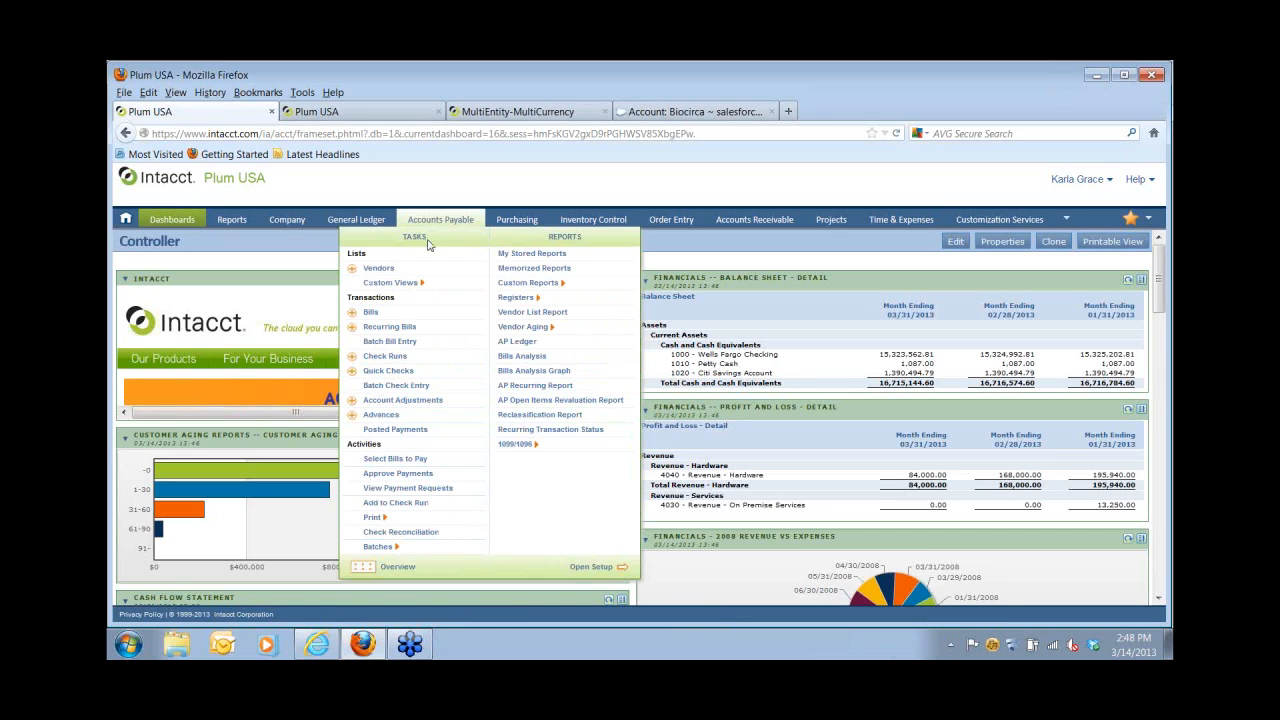
pyautogui.click(399, 268)
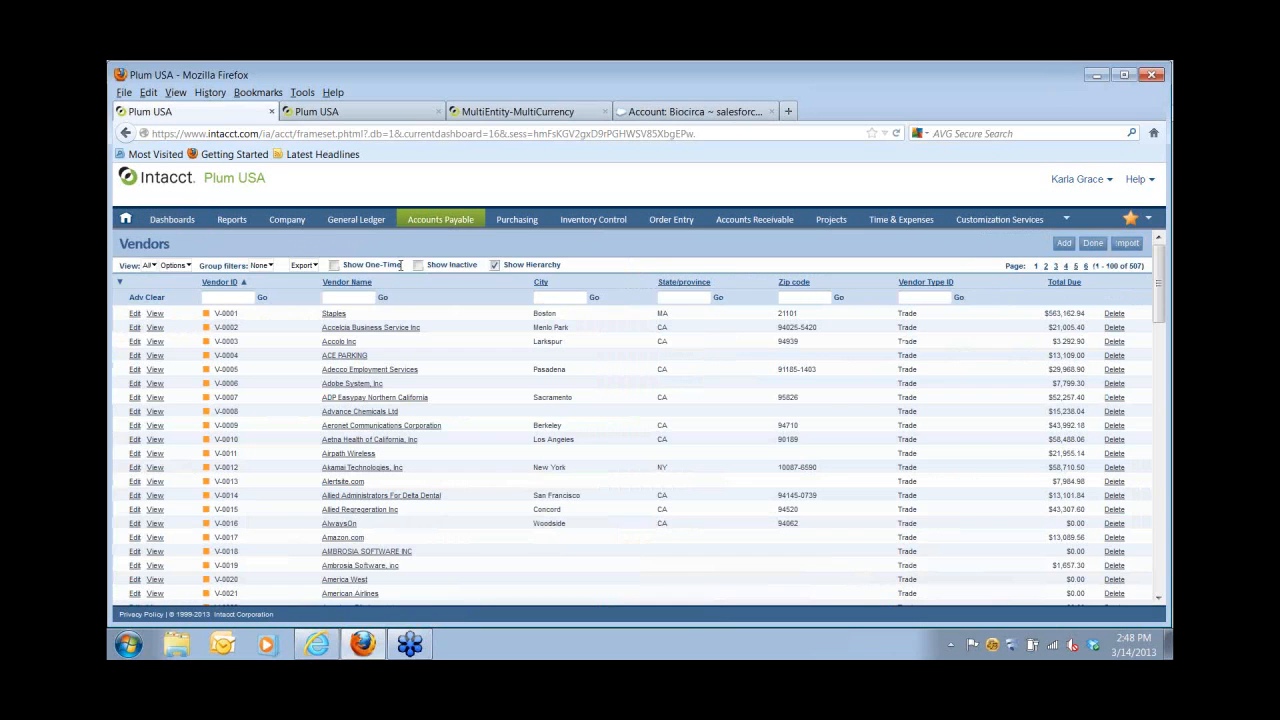
pyautogui.click(135, 315)
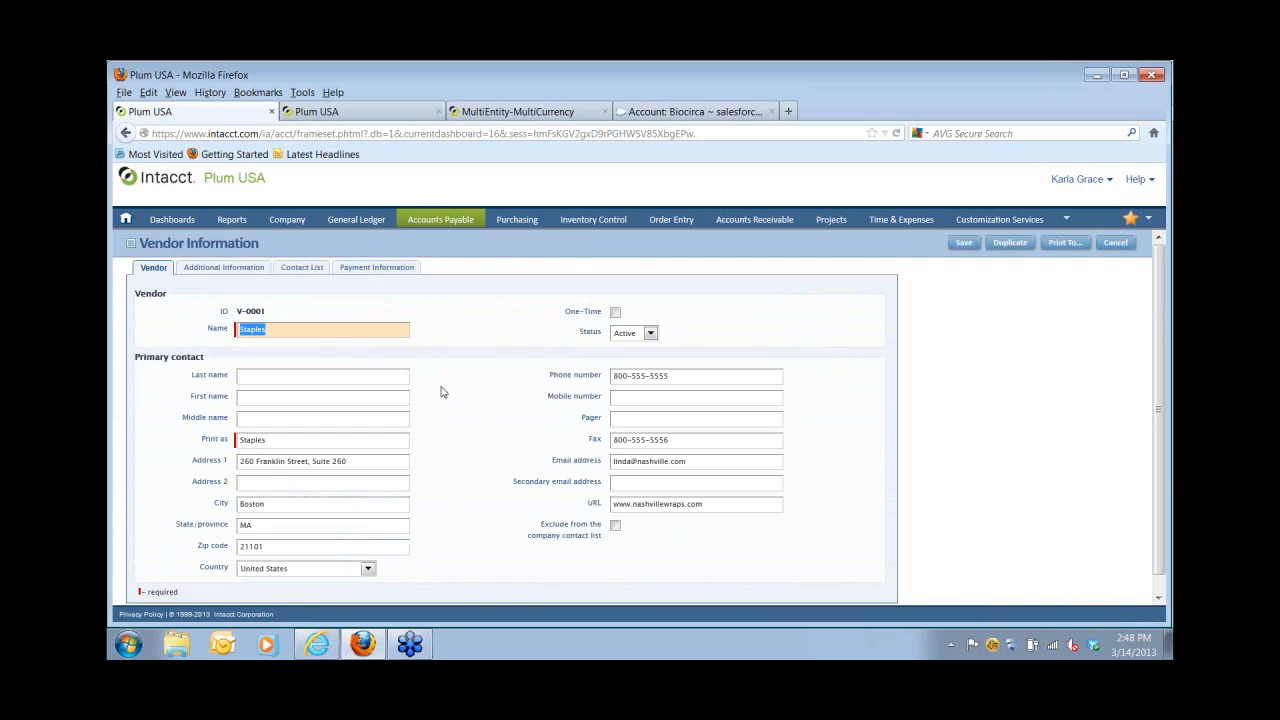
pyautogui.click(384, 268)
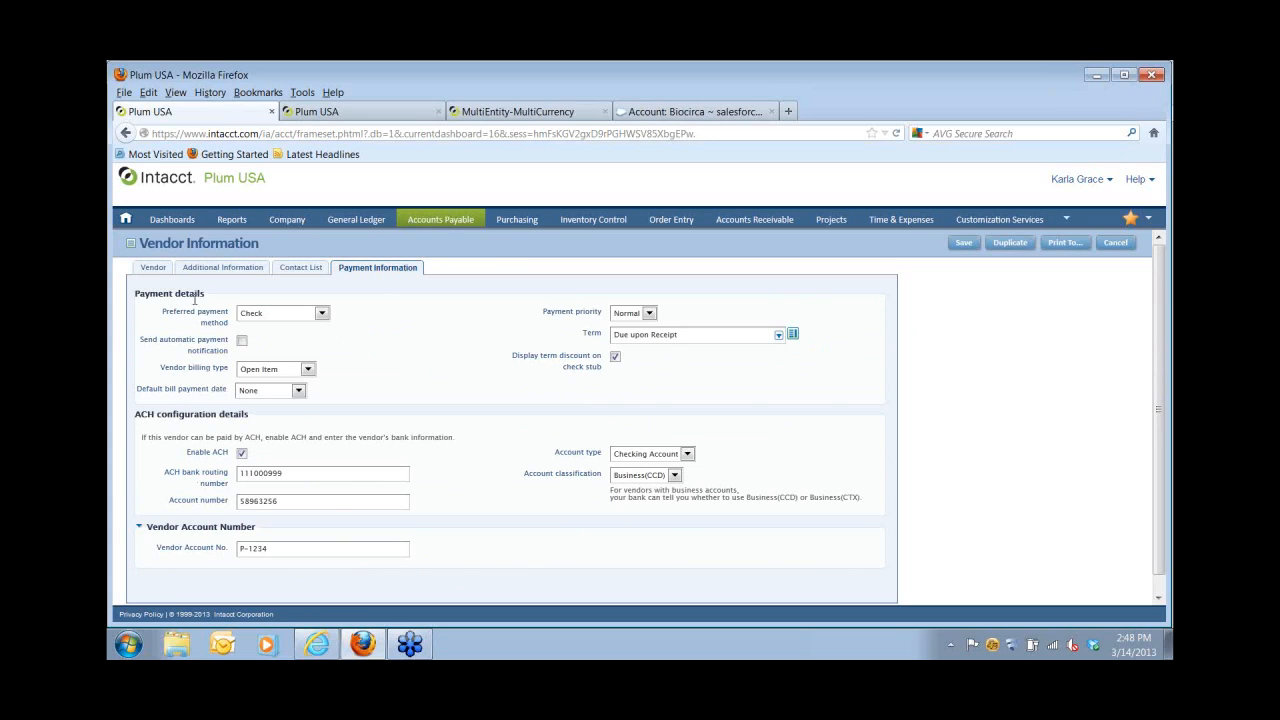
pyautogui.click(322, 314)
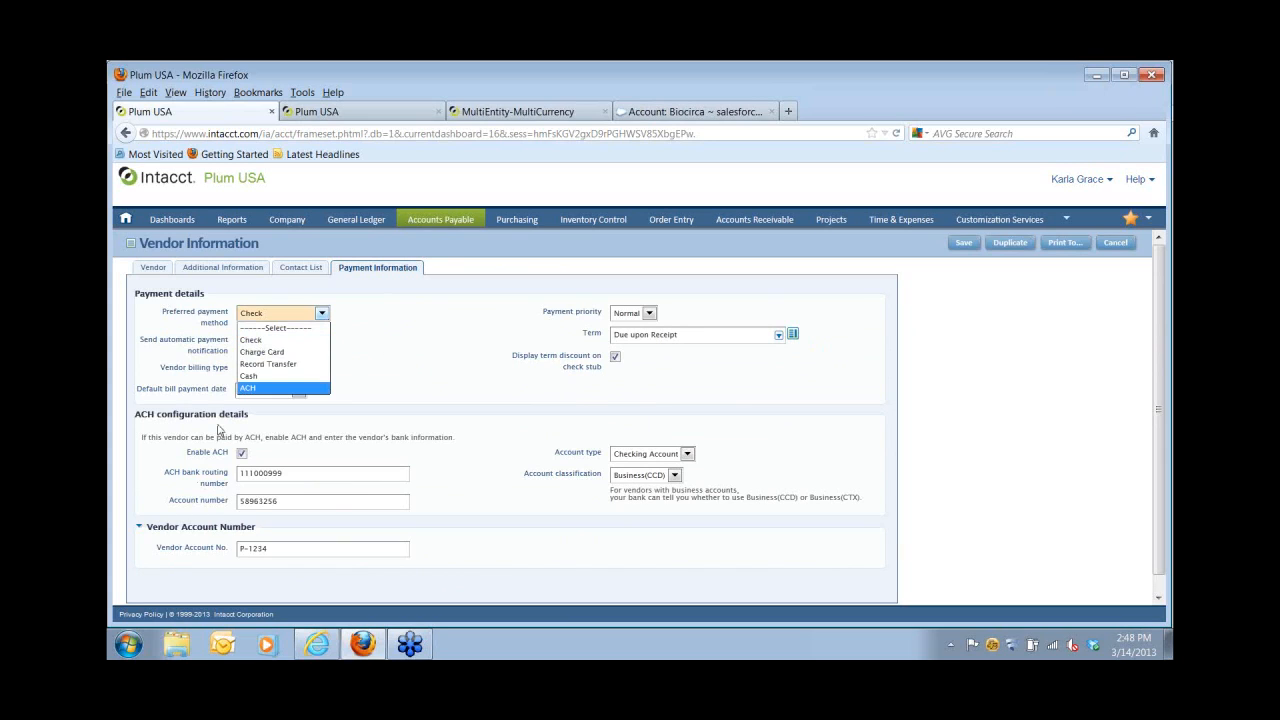
pyautogui.click(443, 484)
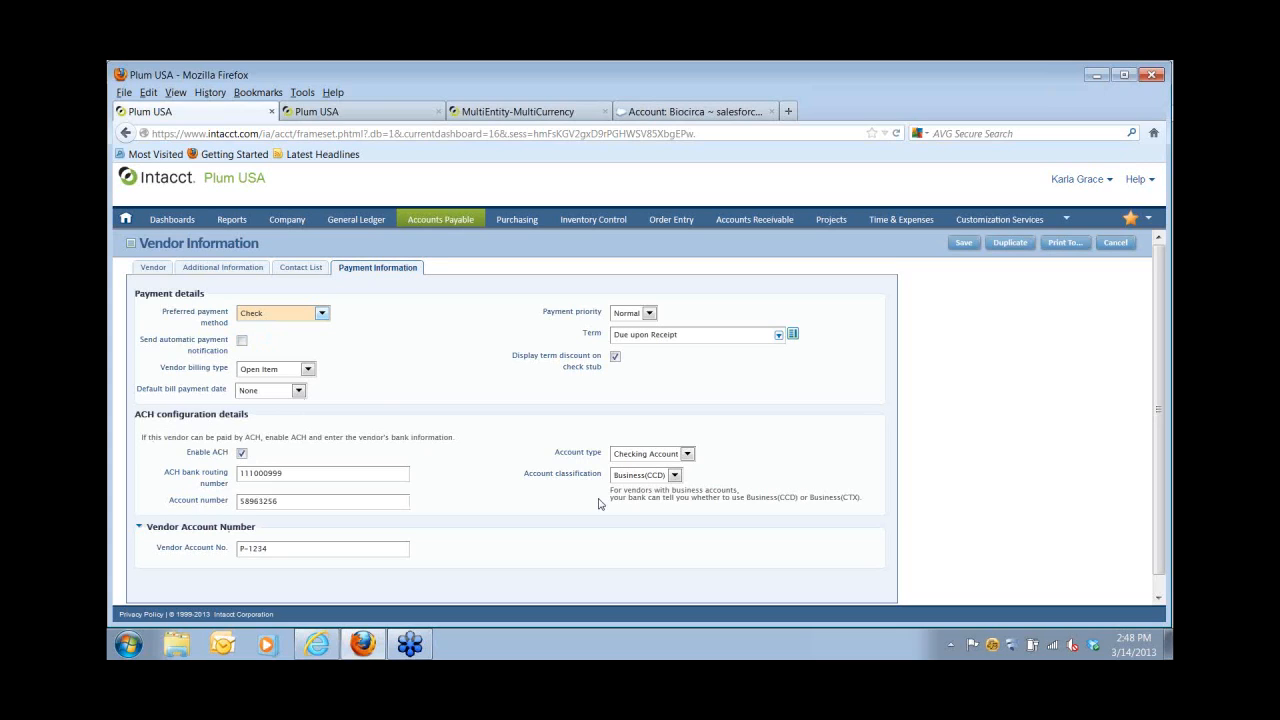
pyautogui.moveTo(1055, 226)
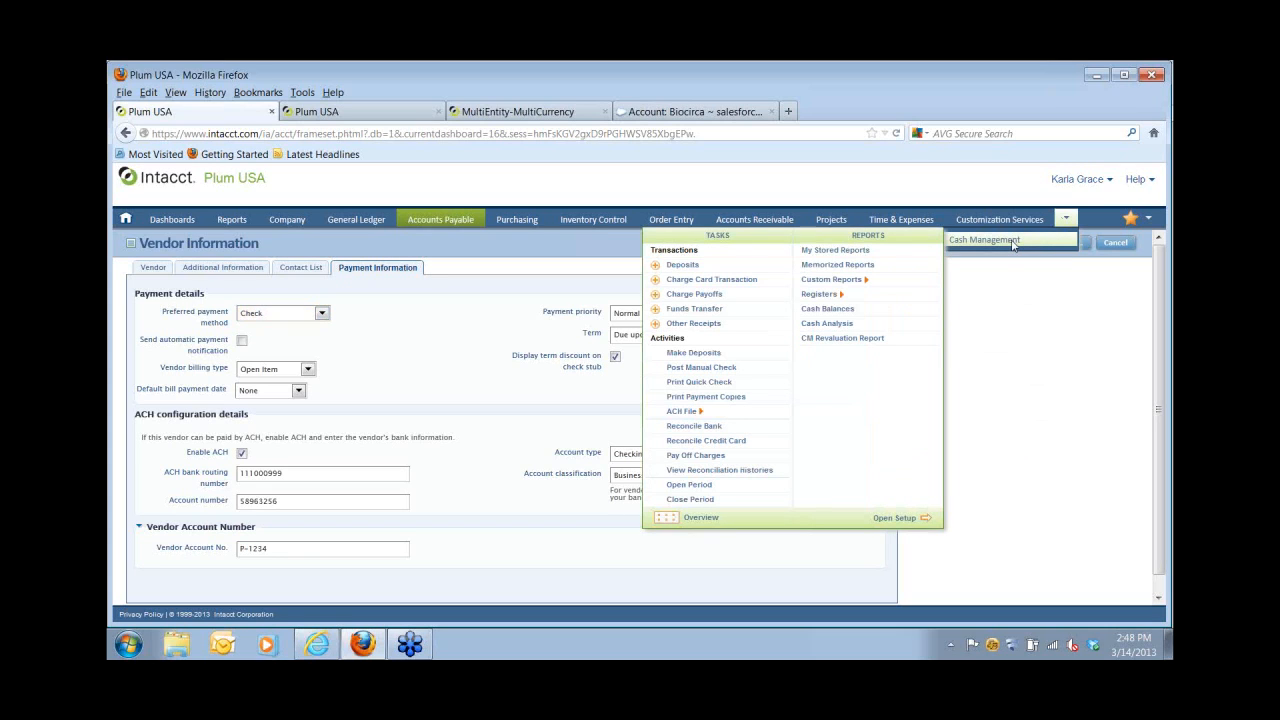
# Leave the unsaved Staples record via Cash Management and start a charge card transaction for OTHER_4321.
pyautogui.click(1013, 242)
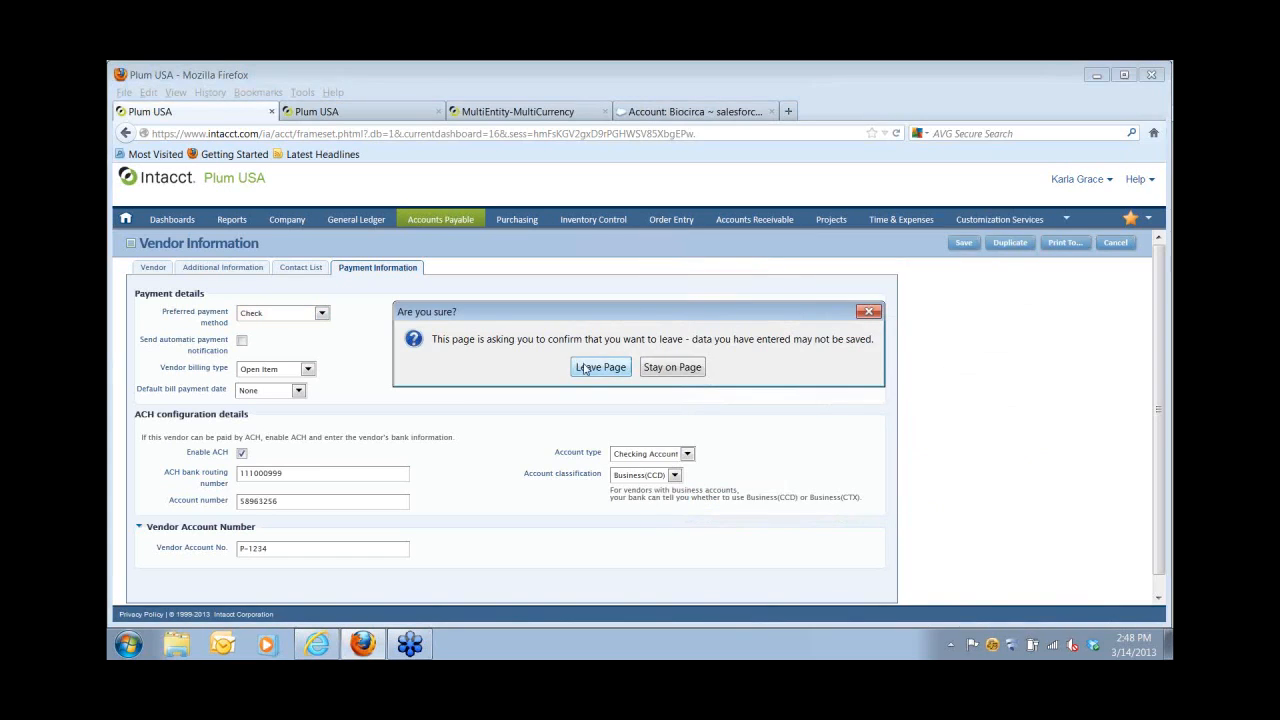
pyautogui.click(586, 368)
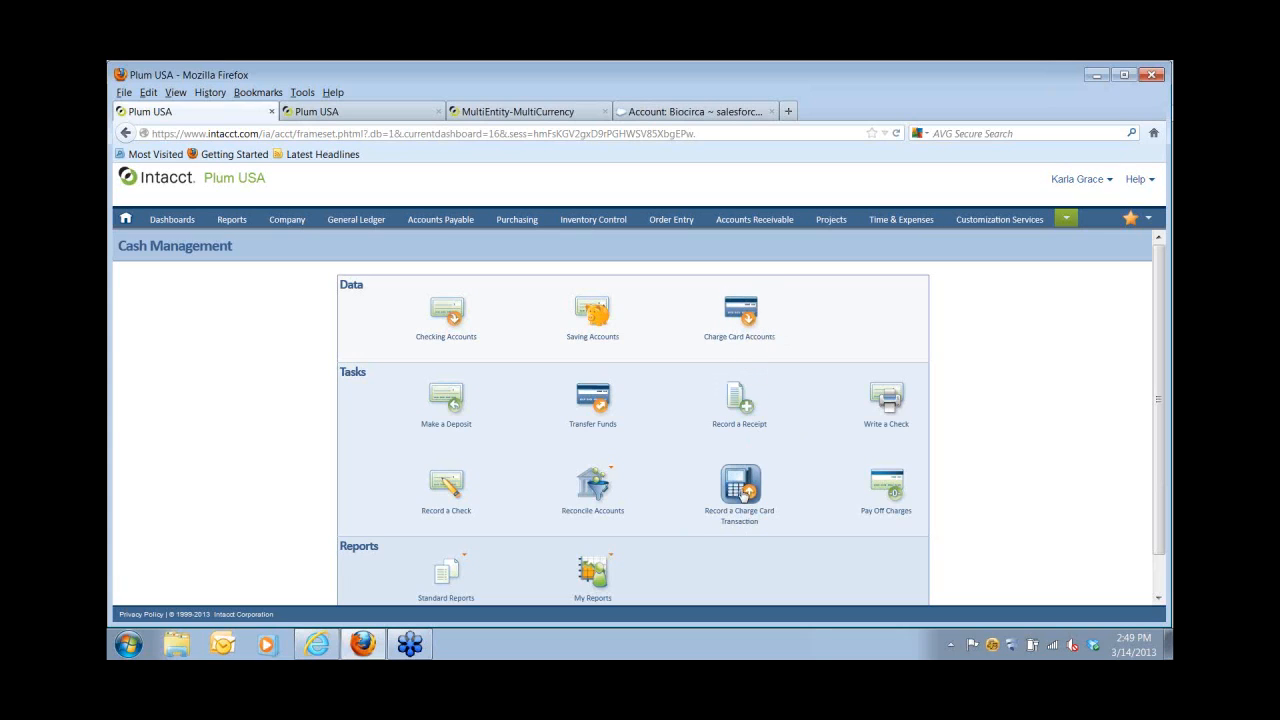
pyautogui.click(742, 490)
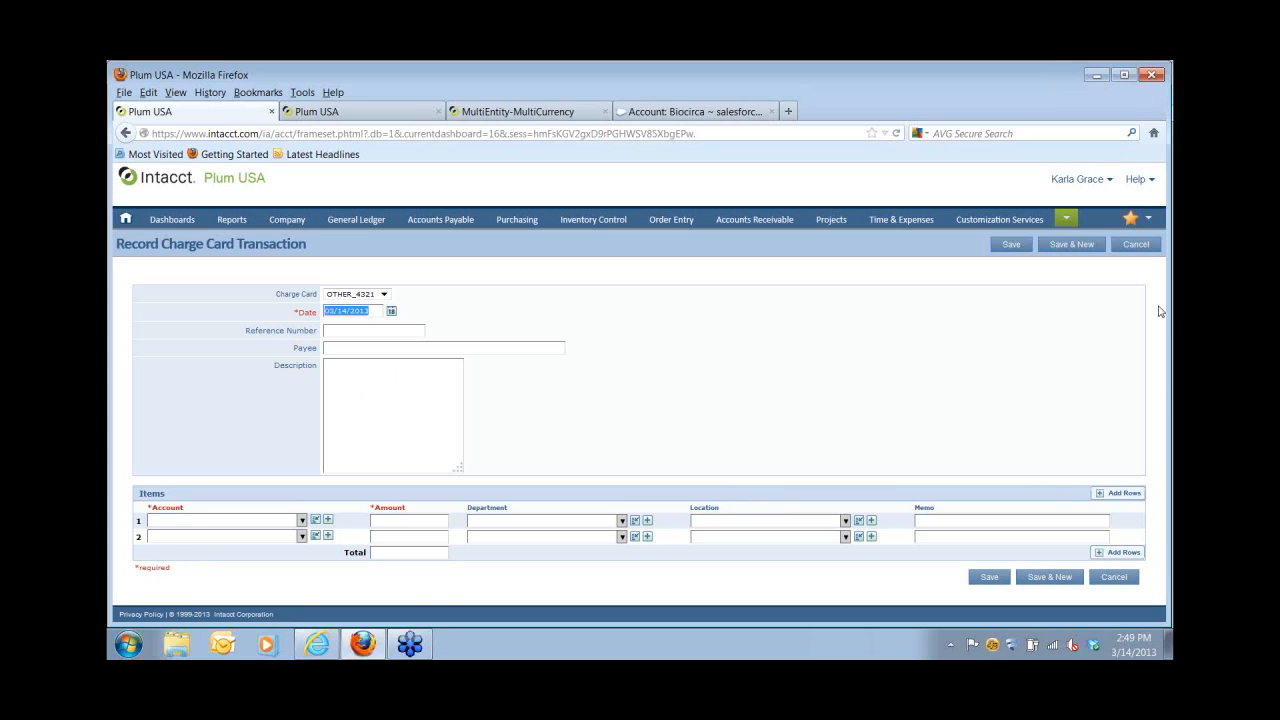
# Cancel the charge card form, look at charge card reconciliation, then switch to the MultiEntity-MultiCurrency company.
pyautogui.click(1136, 246)
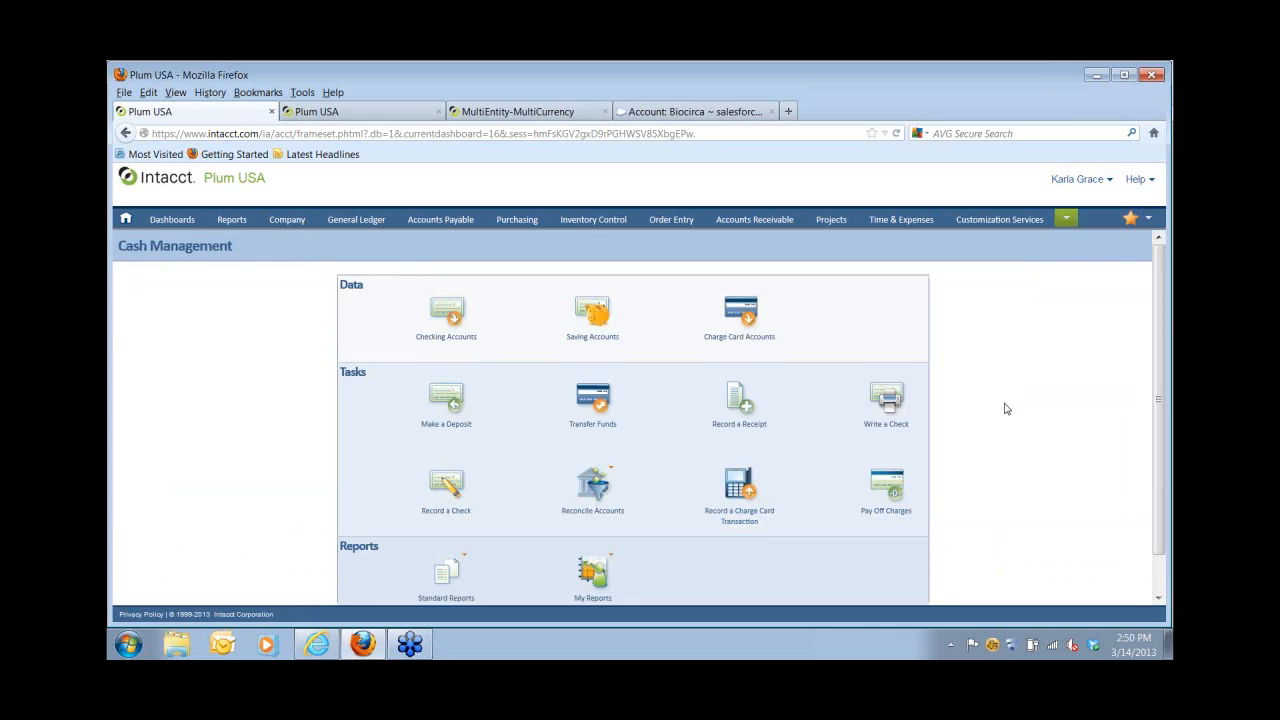
pyautogui.moveTo(603, 479)
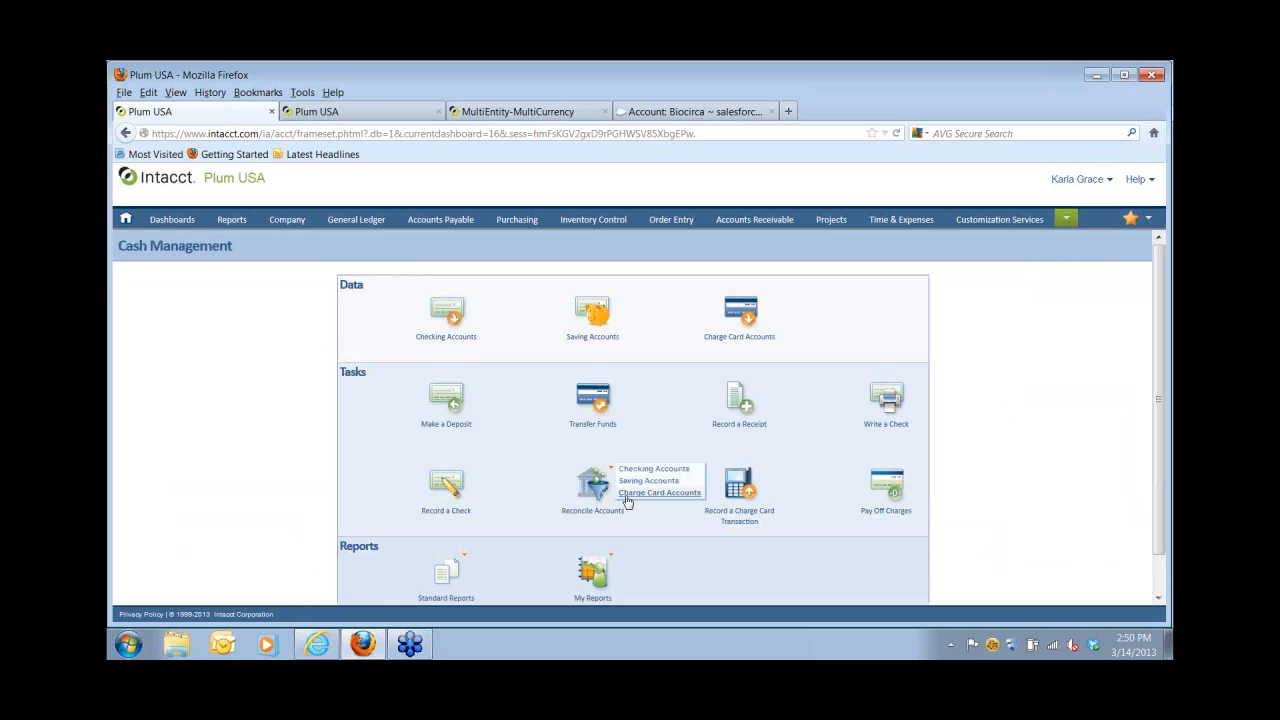
pyautogui.click(626, 494)
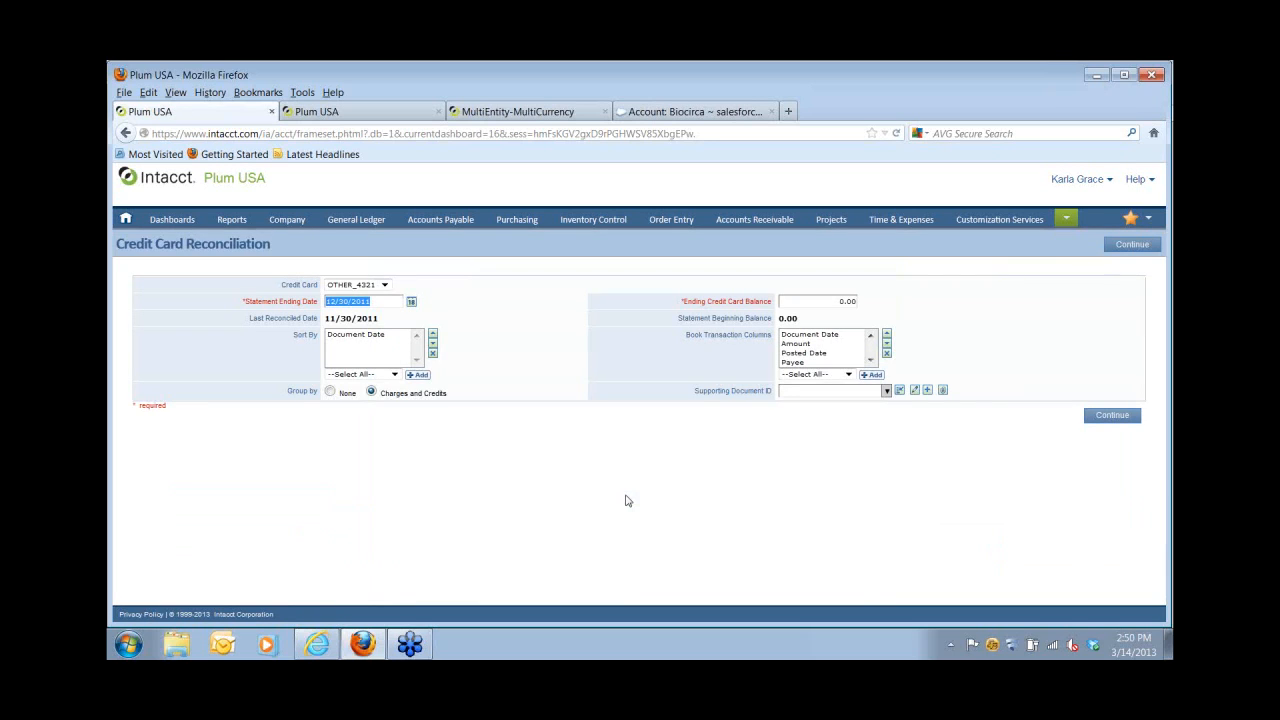
pyautogui.click(497, 119)
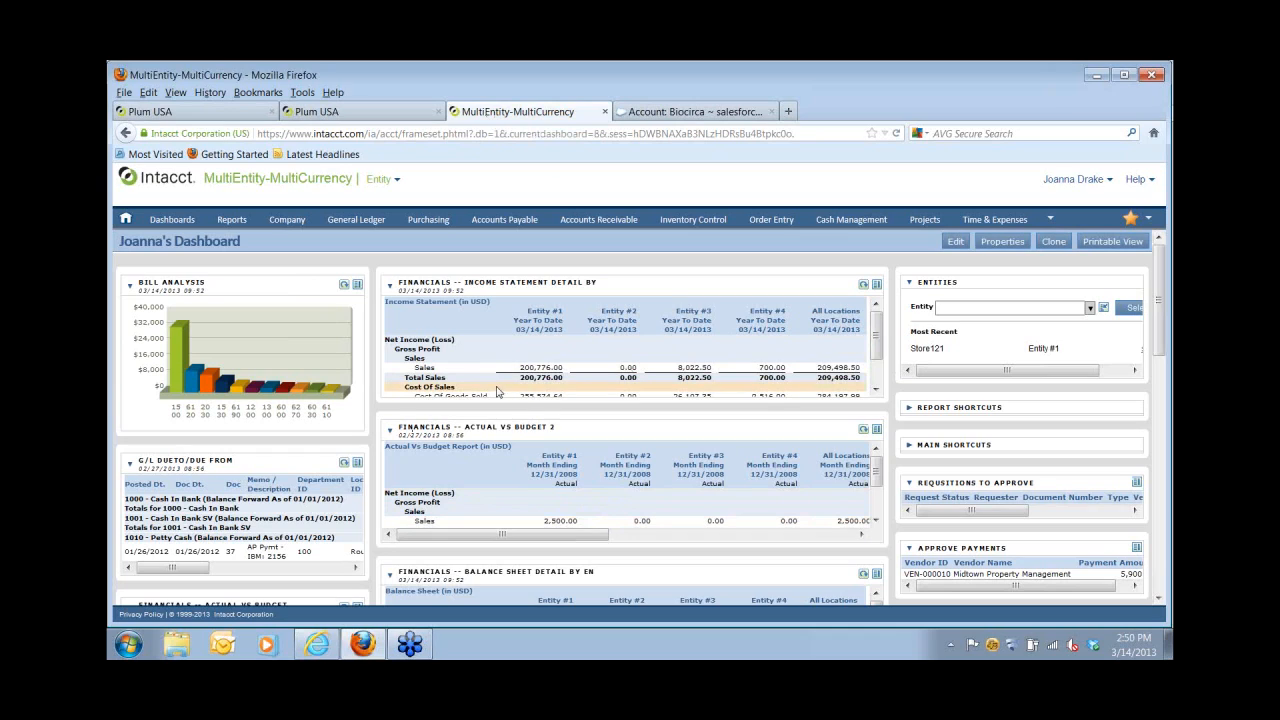
pyautogui.click(390, 182)
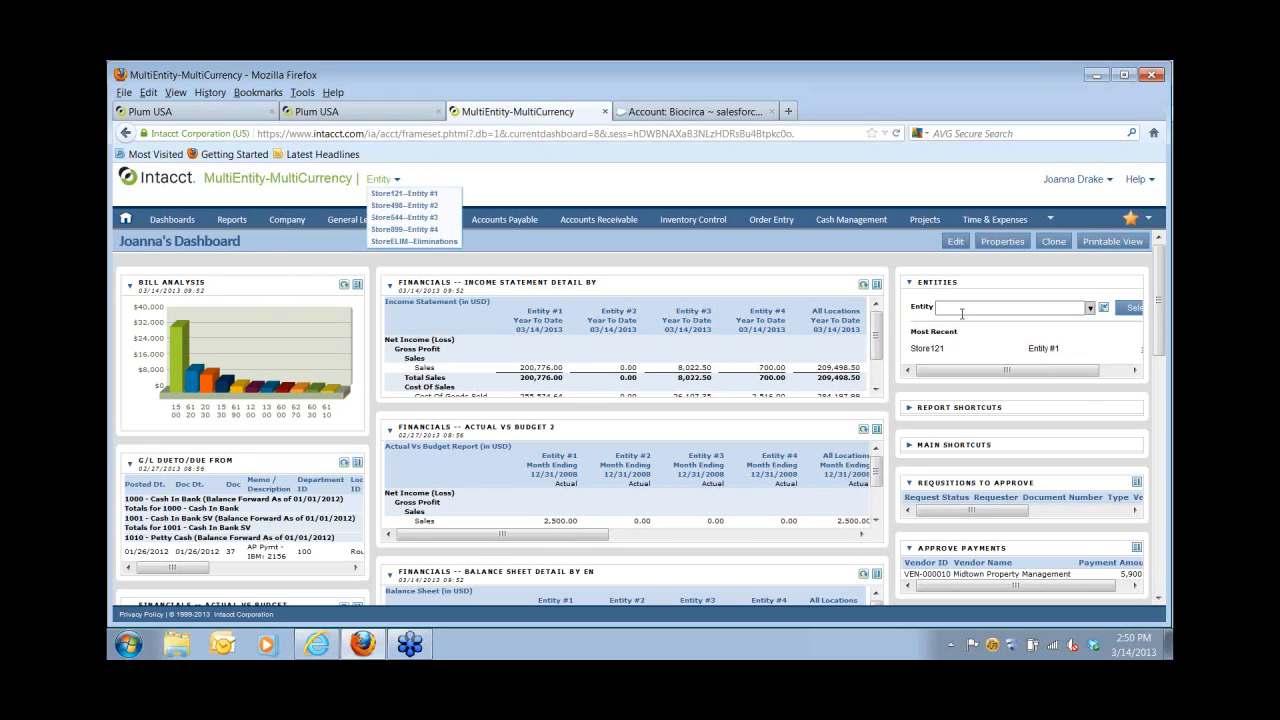
pyautogui.click(876, 287)
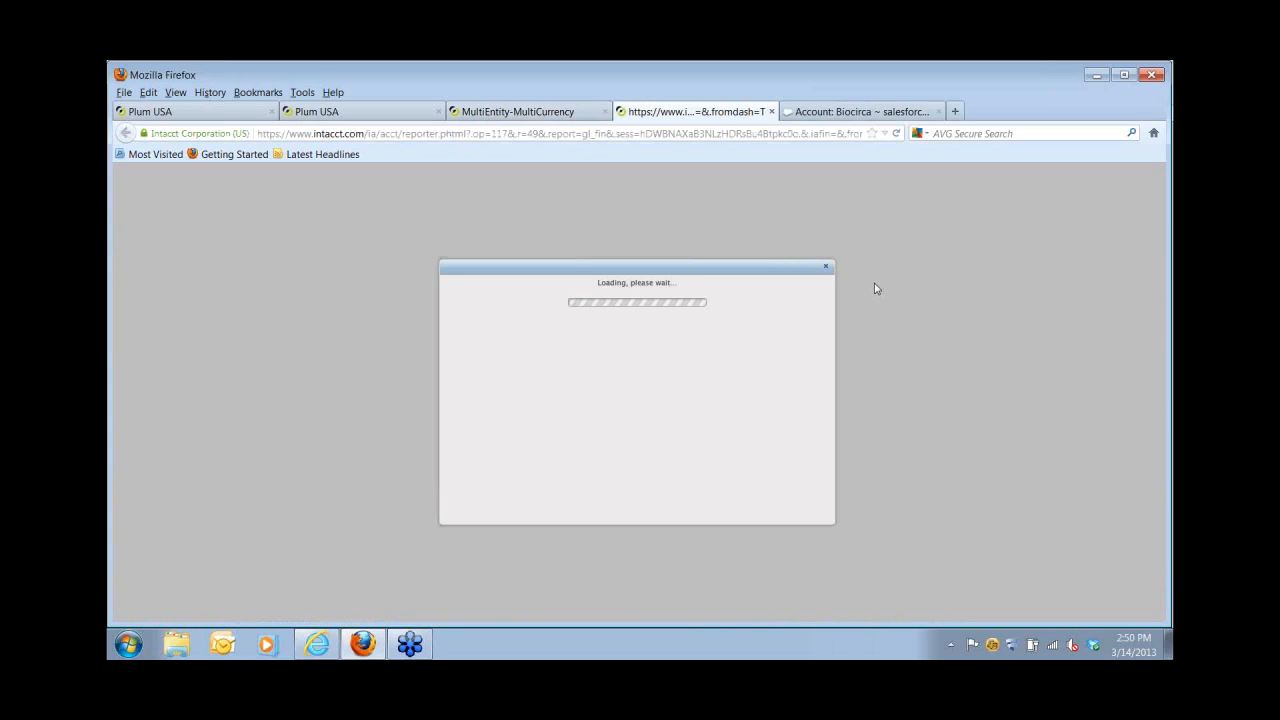
pyautogui.click(815, 291)
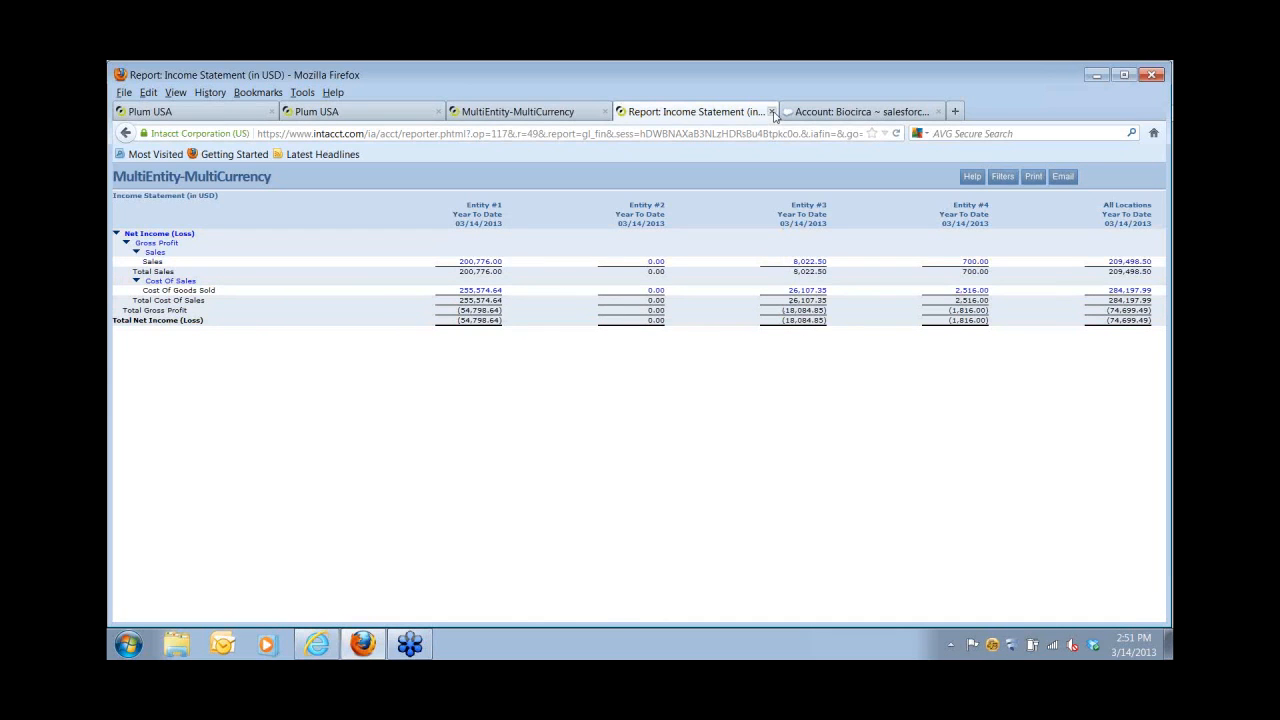
pyautogui.click(771, 111)
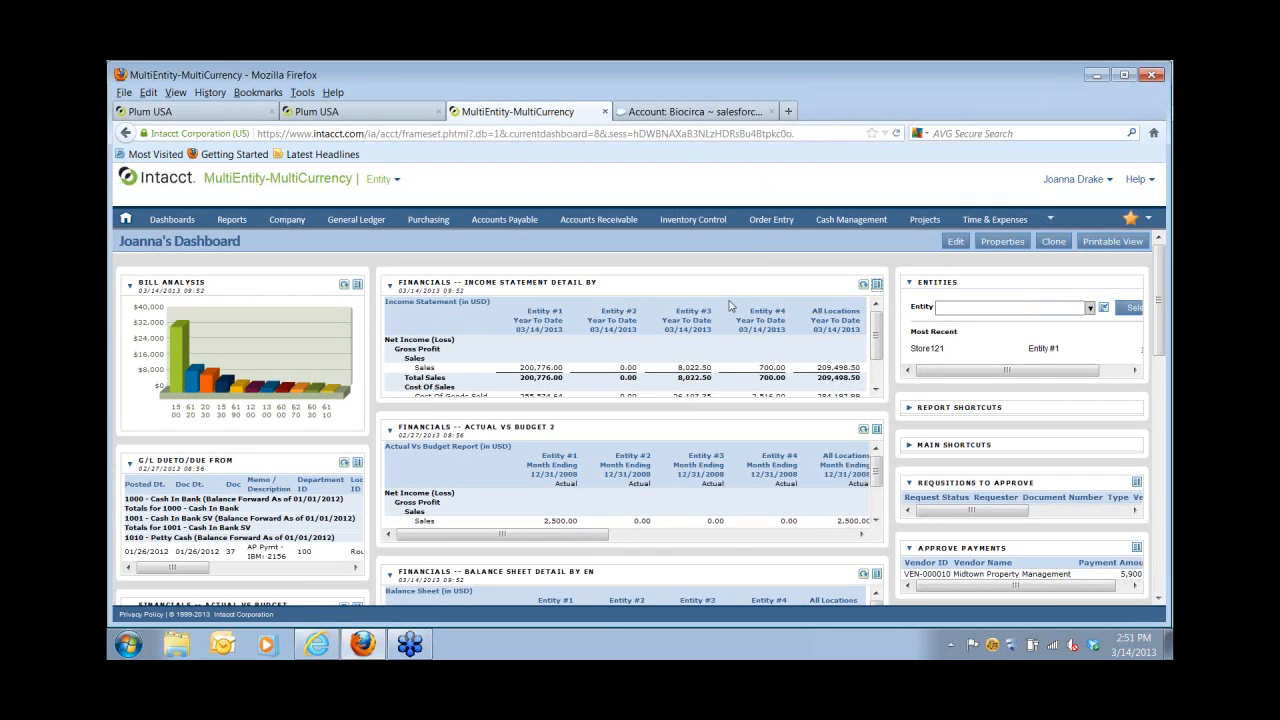
# Start a new Accounts Payable bill with Sysco Foods as the vendor.
pyautogui.click(494, 221)
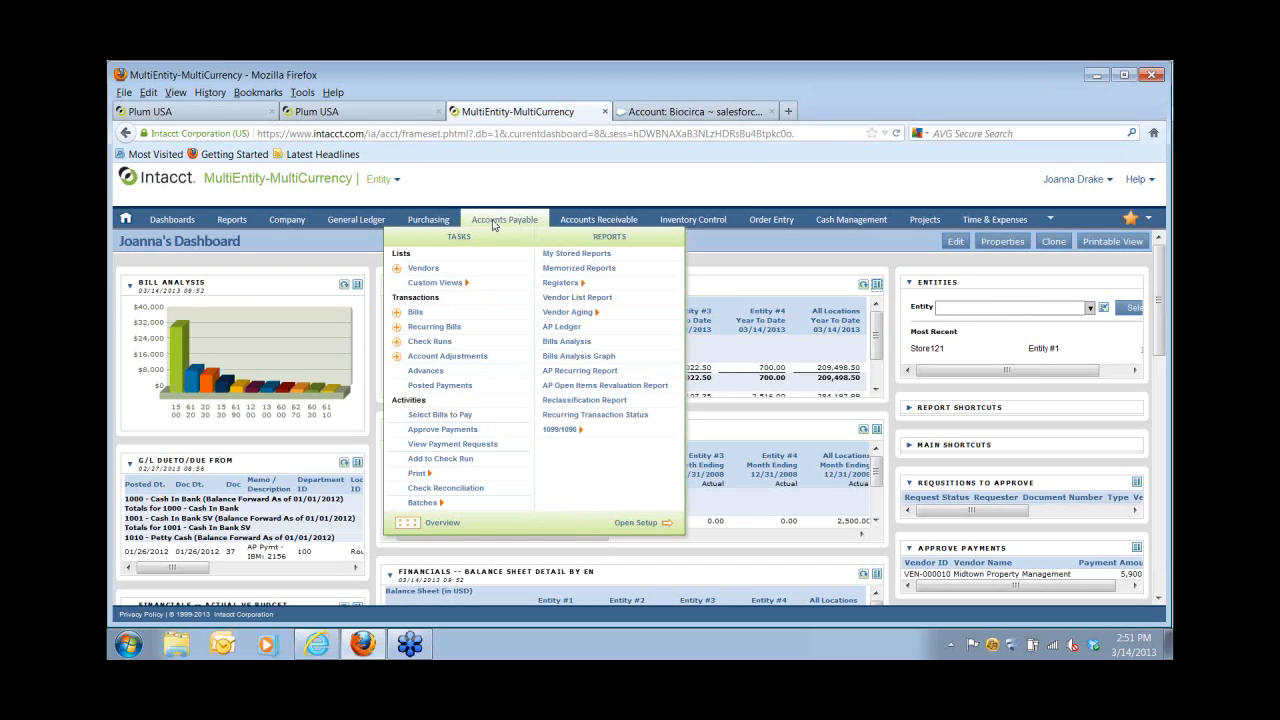
pyautogui.click(400, 313)
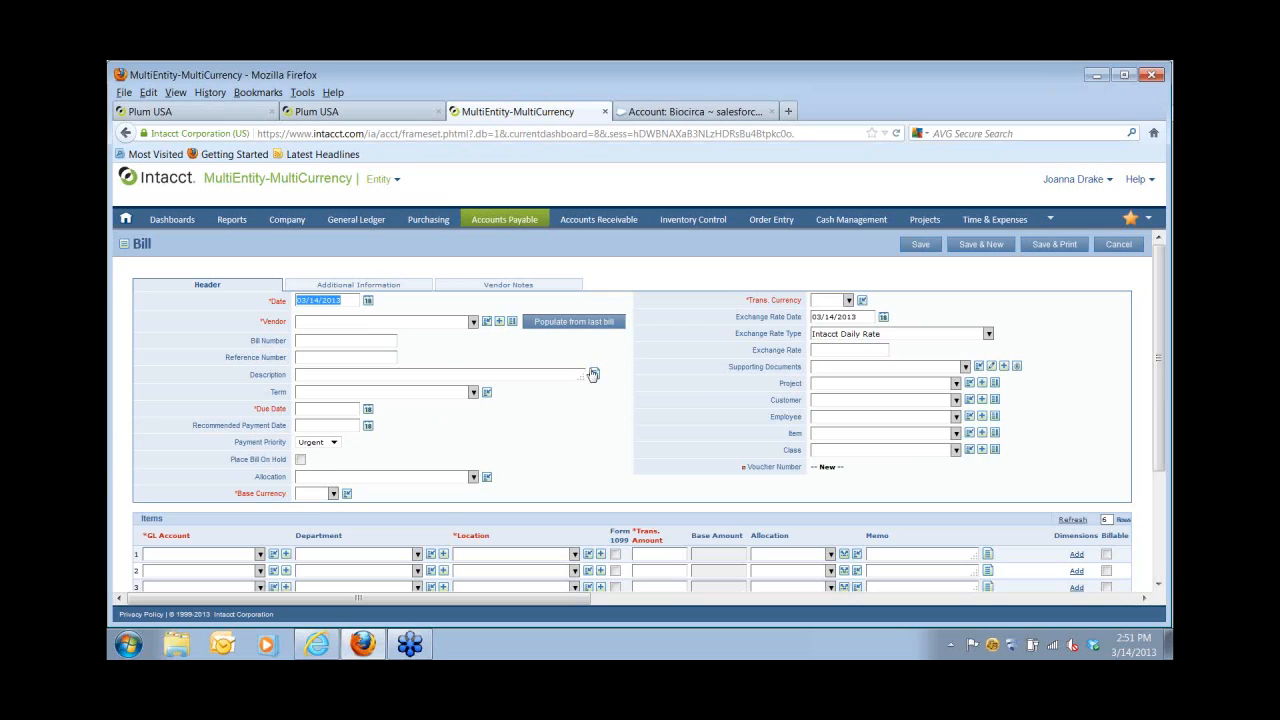
pyautogui.click(304, 318)
pyautogui.write('s')
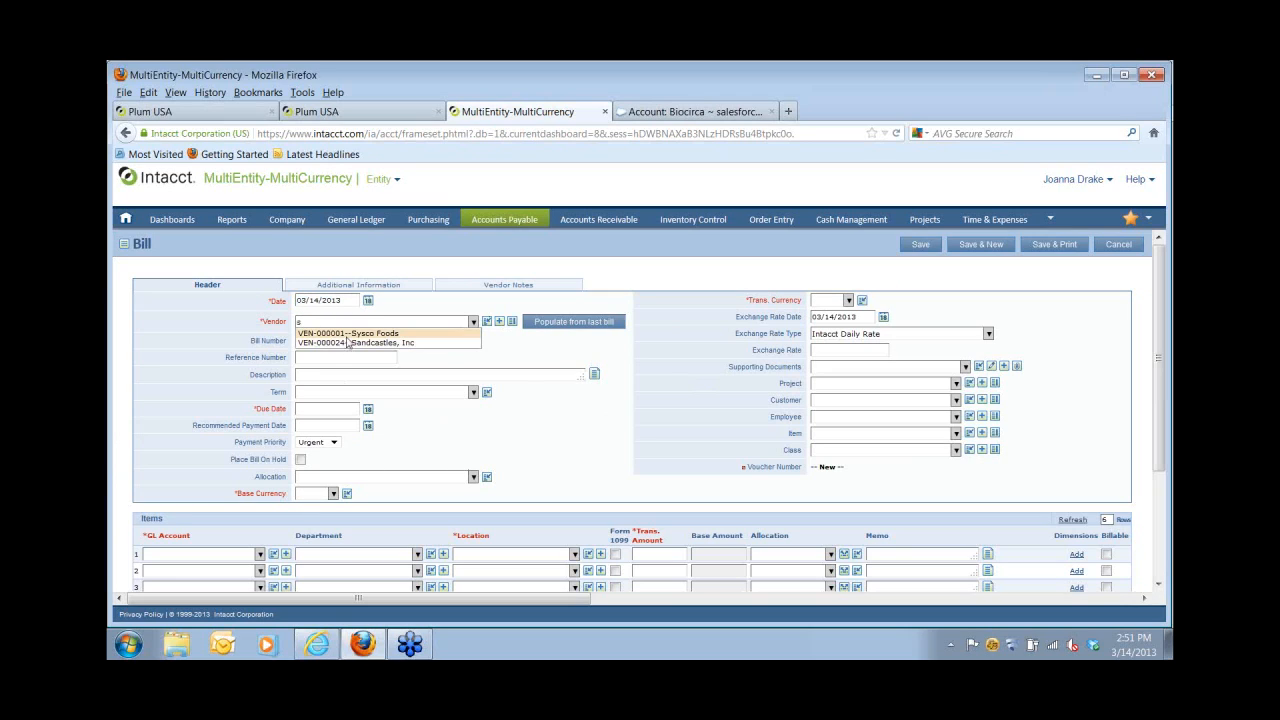
pyautogui.click(350, 334)
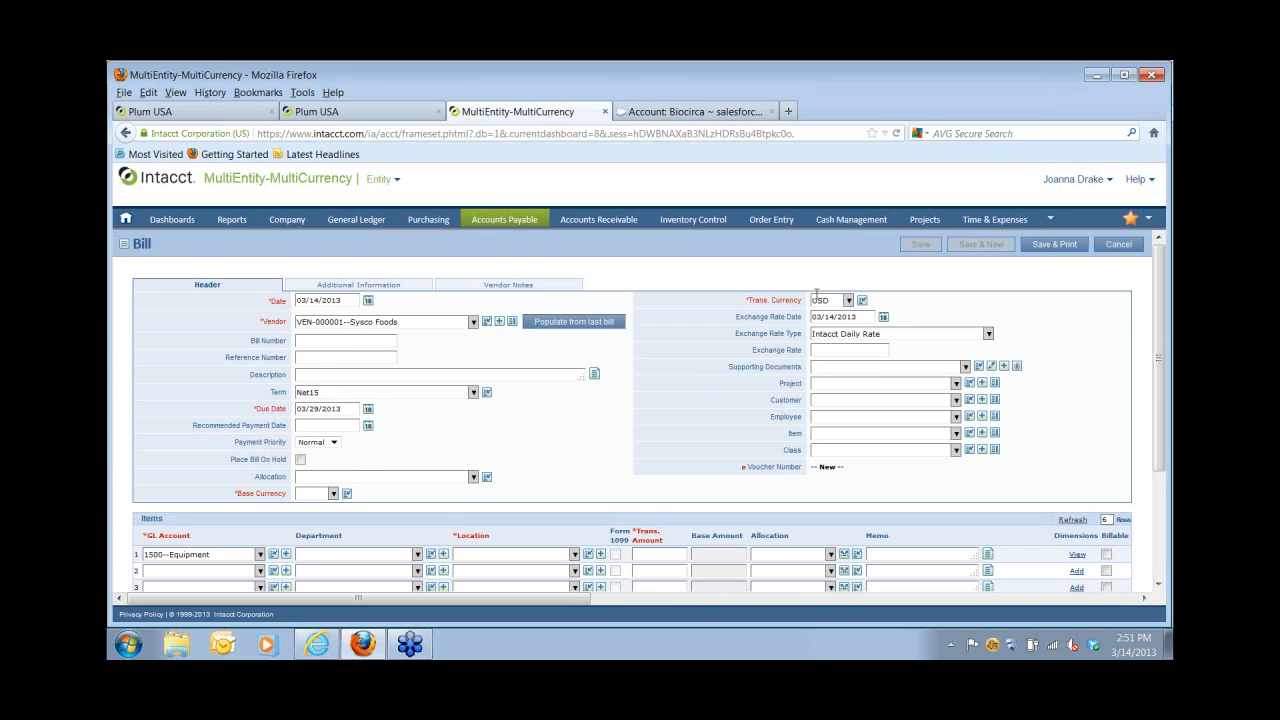
# Set base currency EUR and a line 1 at Store121--Entity #1 for 5,555.00.
pyautogui.click(334, 494)
pyautogui.click(312, 521)
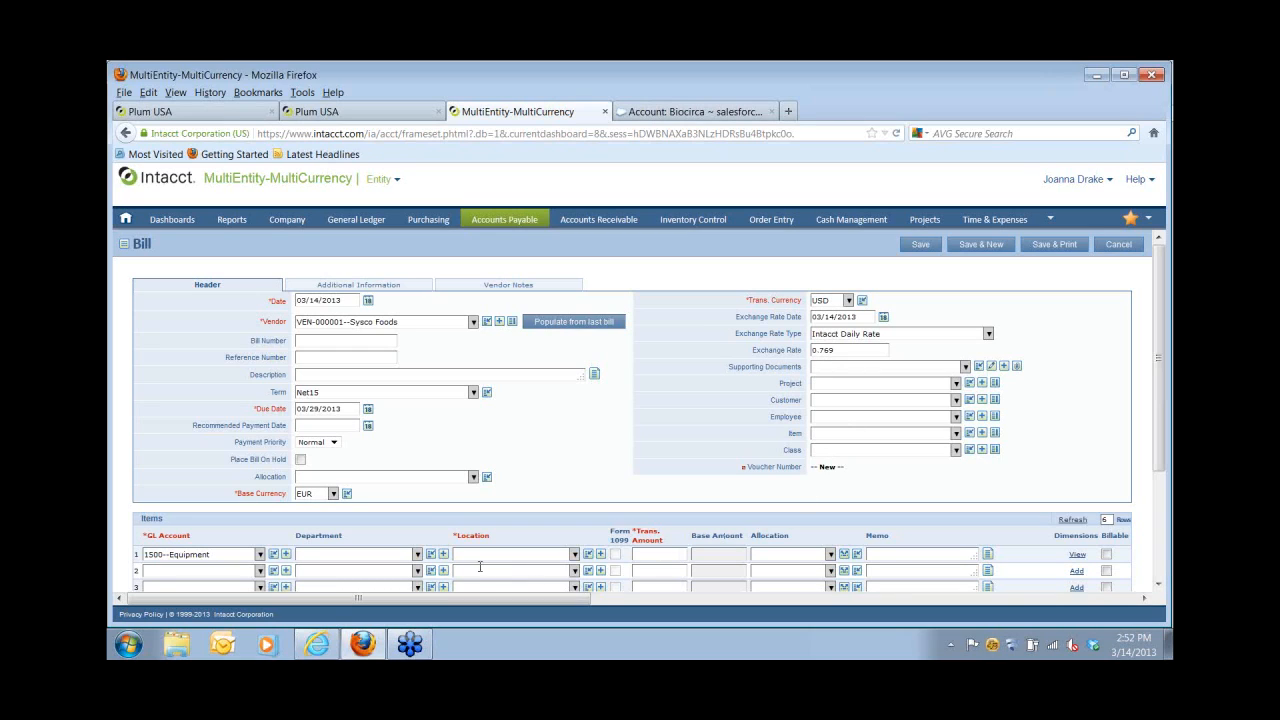
pyautogui.click(574, 554)
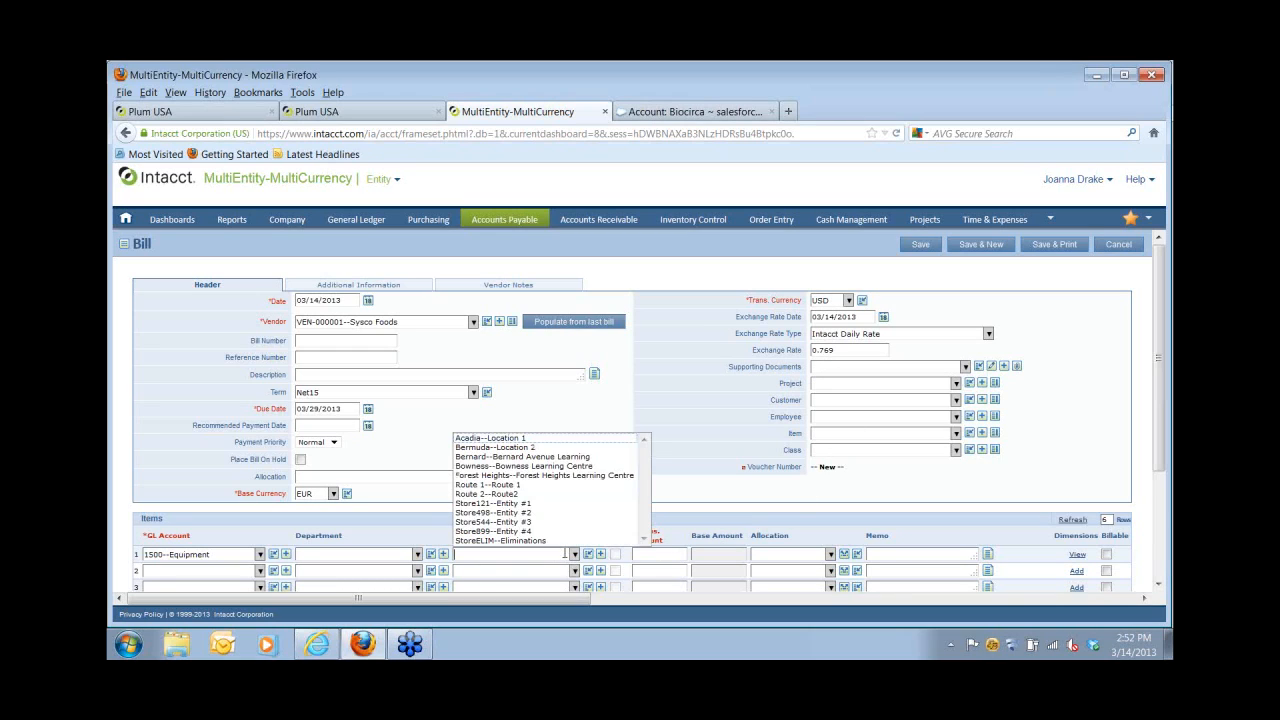
pyautogui.click(514, 504)
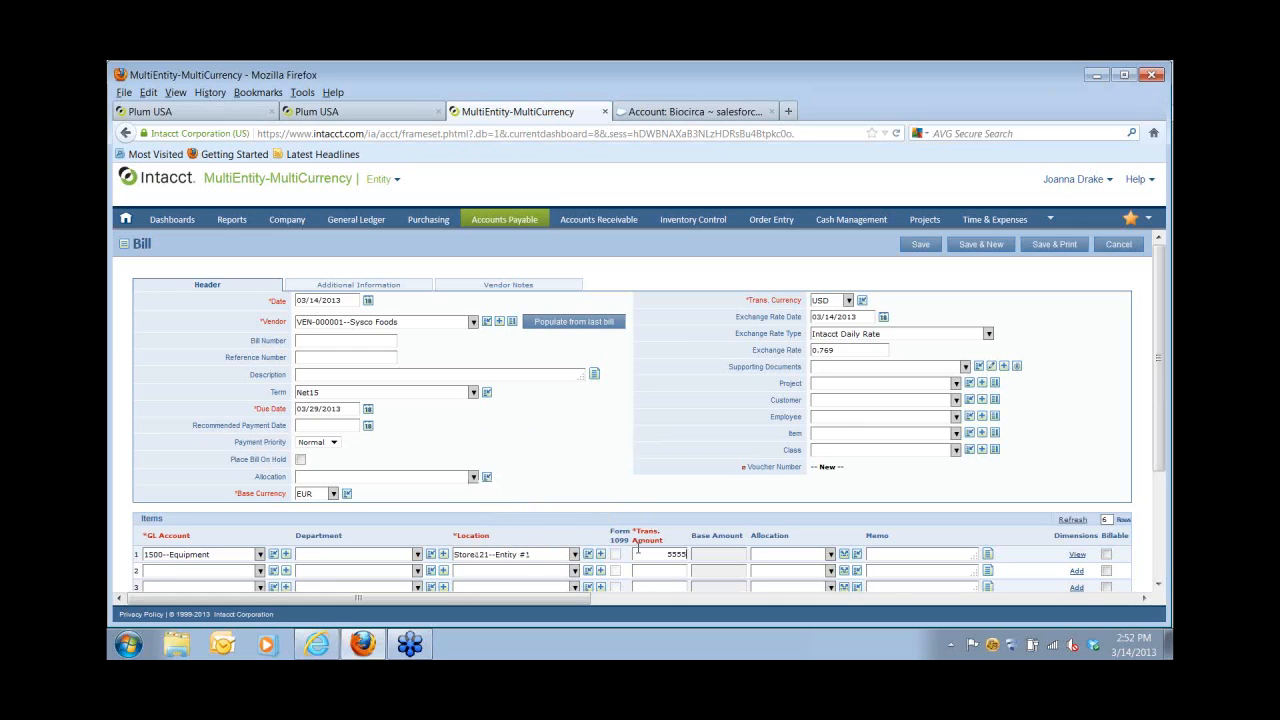
pyautogui.press('Tab')
# Discard the bill and open the AP Open Items Revaluation Report with Location Store121--Entity #1.
pyautogui.click(1110, 249)
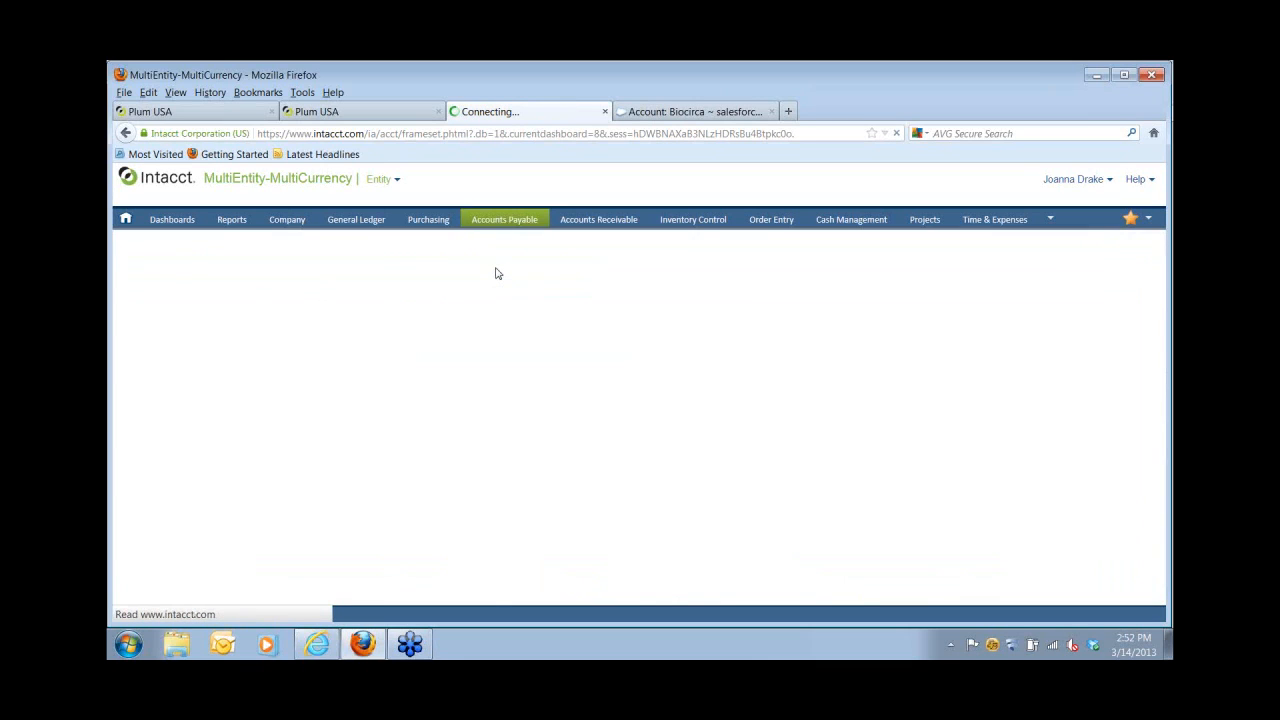
pyautogui.moveTo(496, 223)
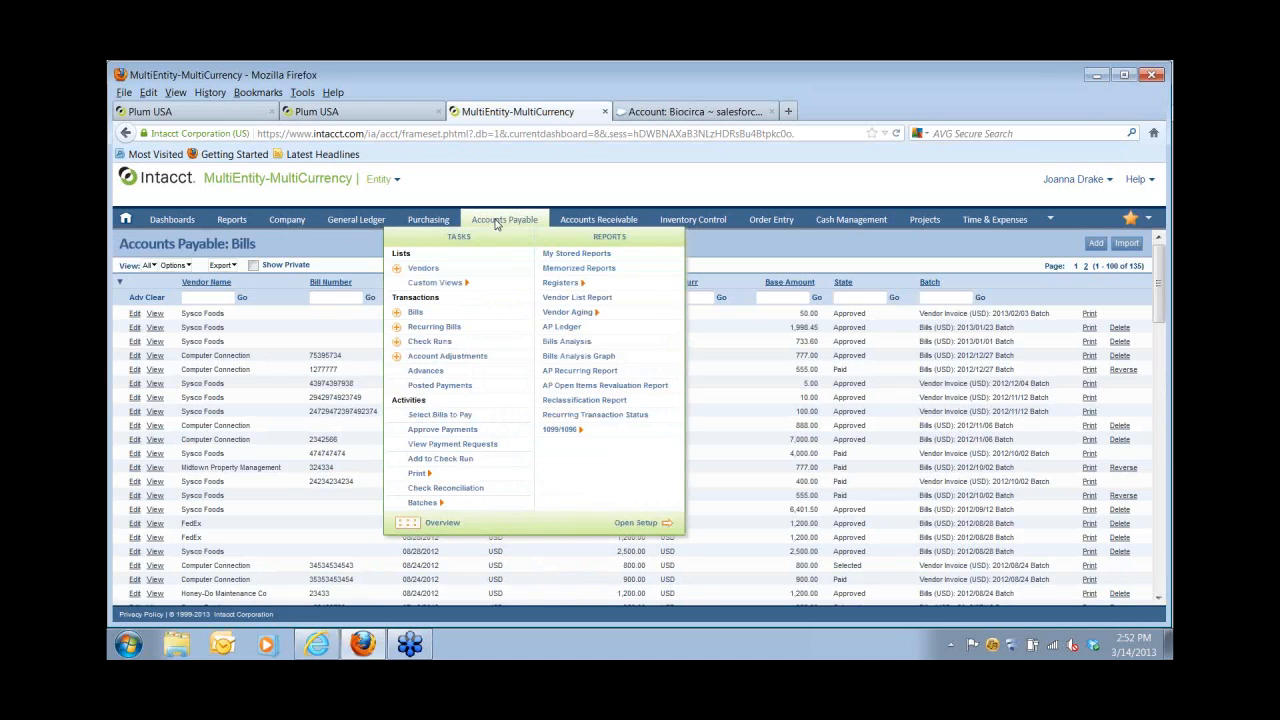
pyautogui.click(581, 386)
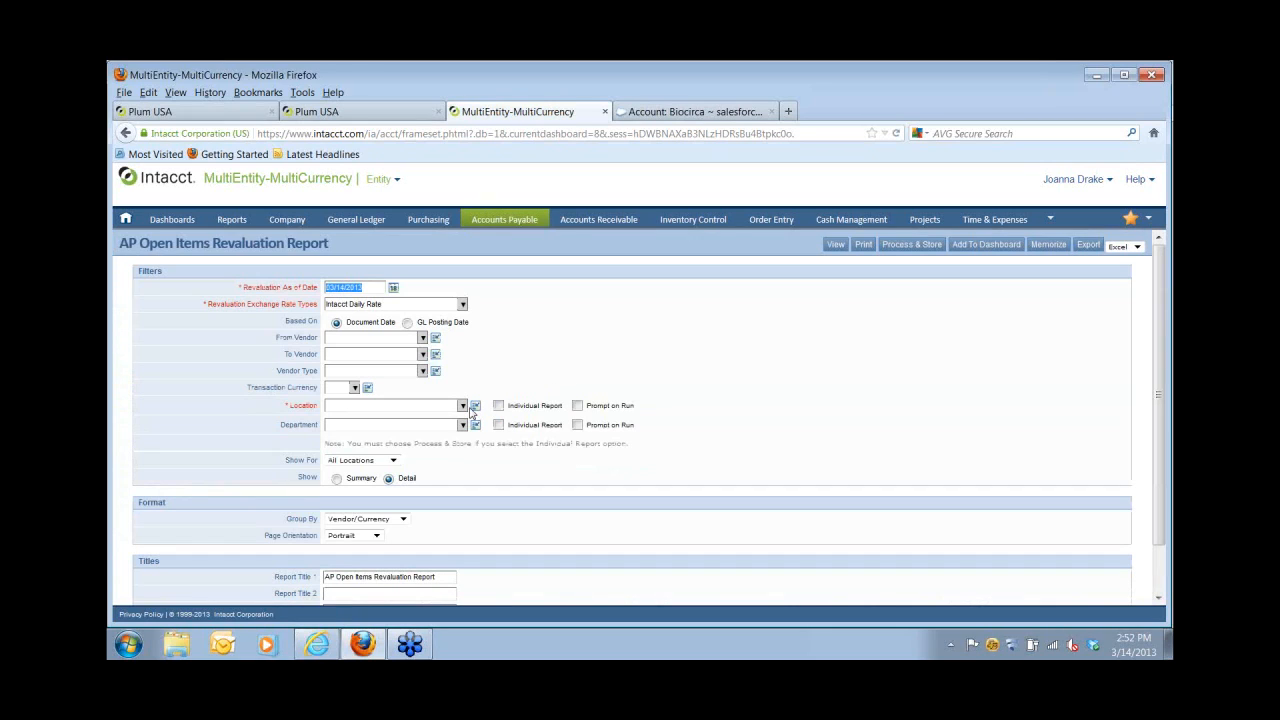
pyautogui.click(463, 406)
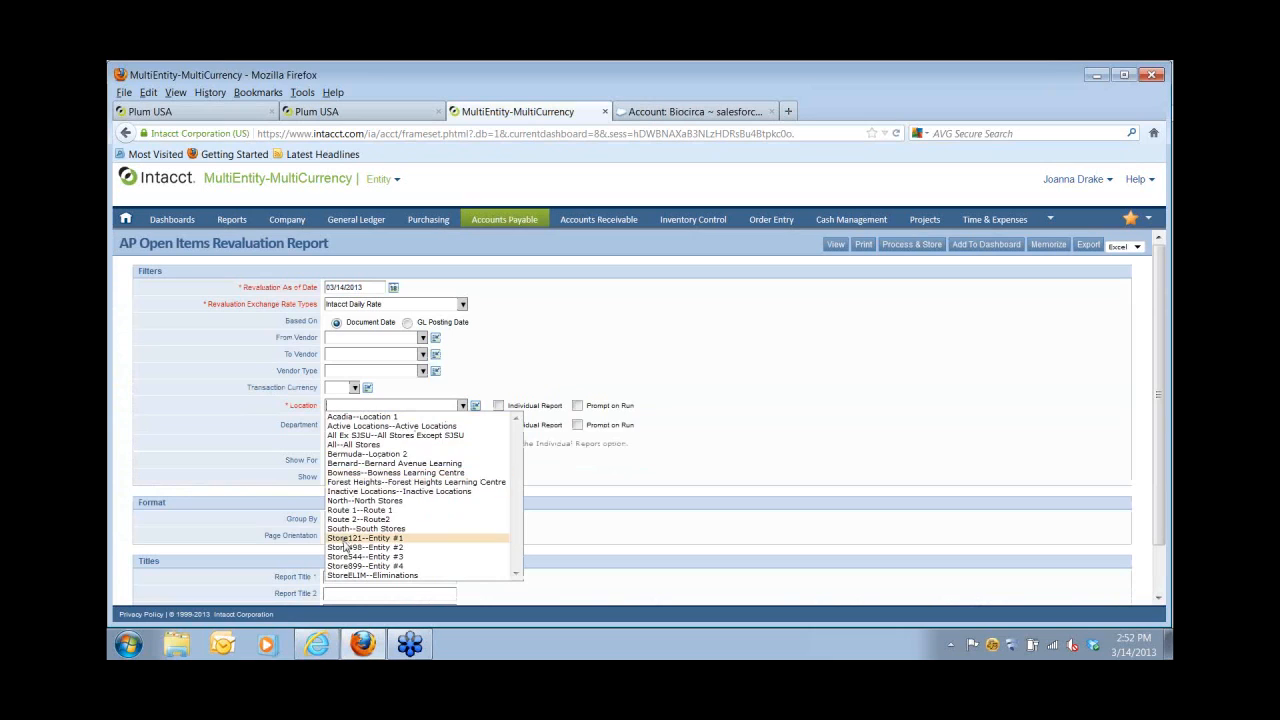
pyautogui.click(345, 544)
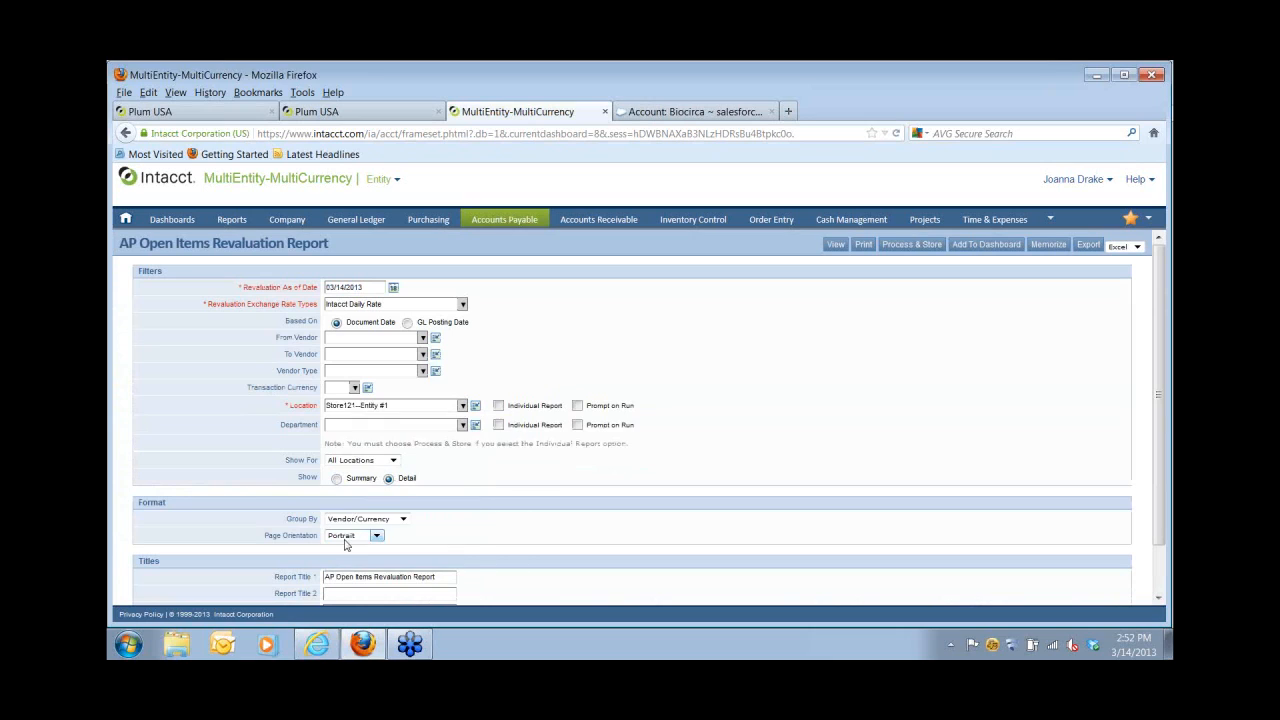
# Run the revaluation report to review unrealized gains and losses, then return to the Plum USA company.
pyautogui.click(836, 246)
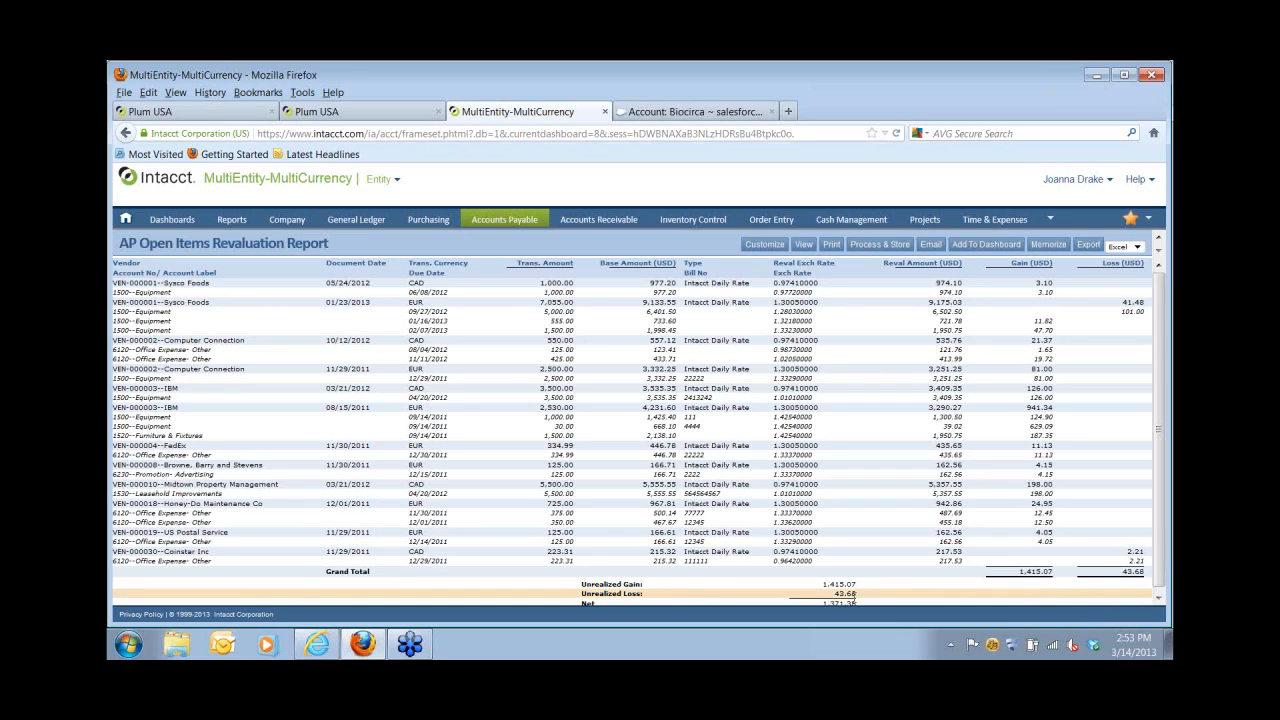
pyautogui.click(184, 114)
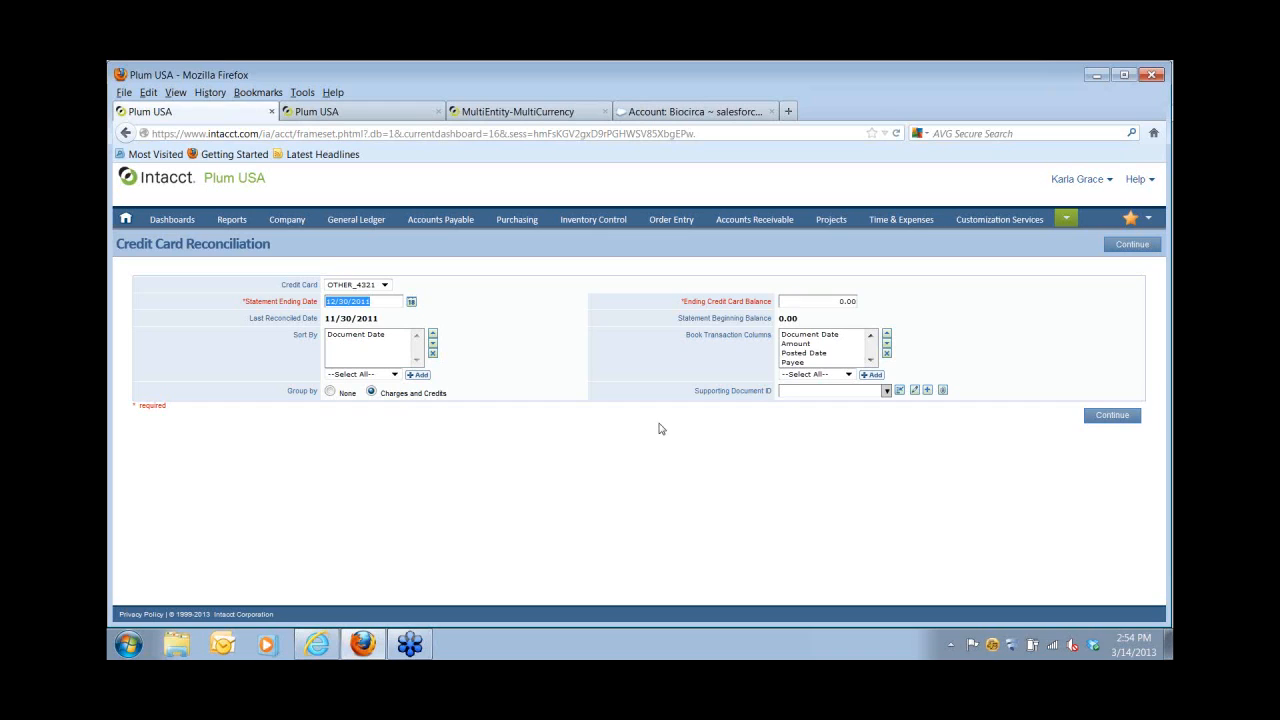
# Go to the Plum USA Users list from the Company menu.
pyautogui.click(297, 226)
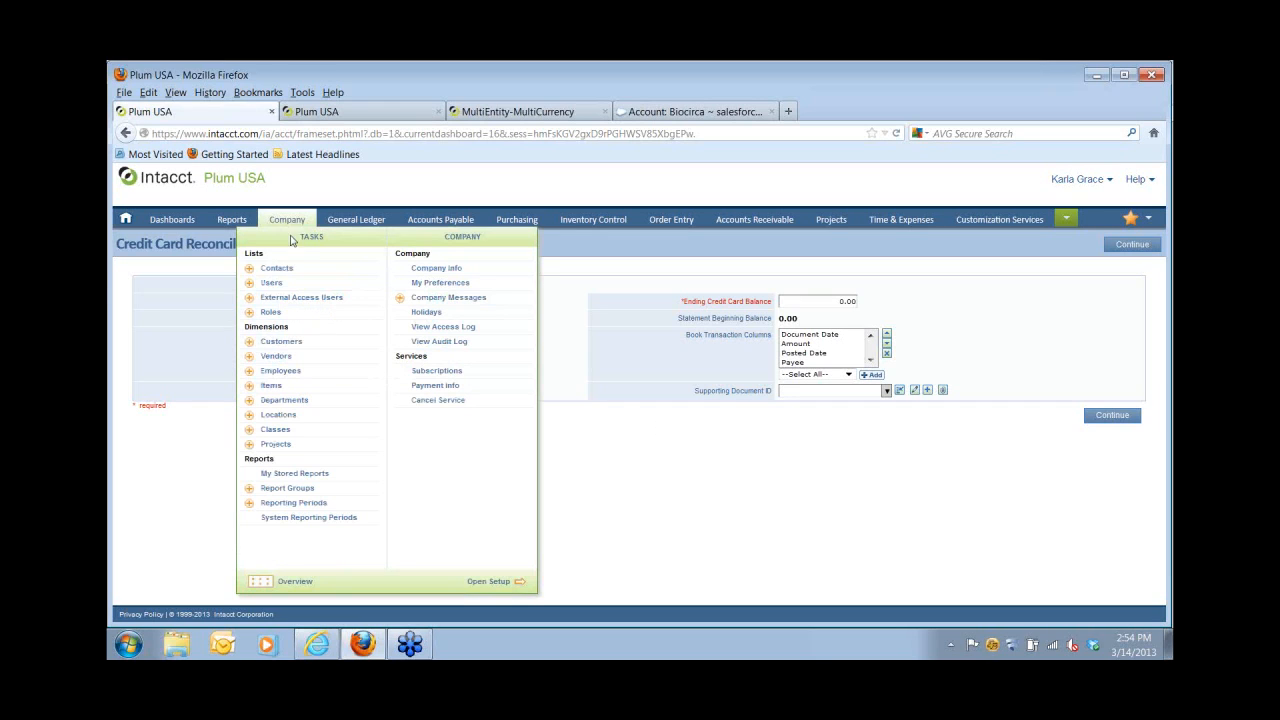
pyautogui.click(271, 283)
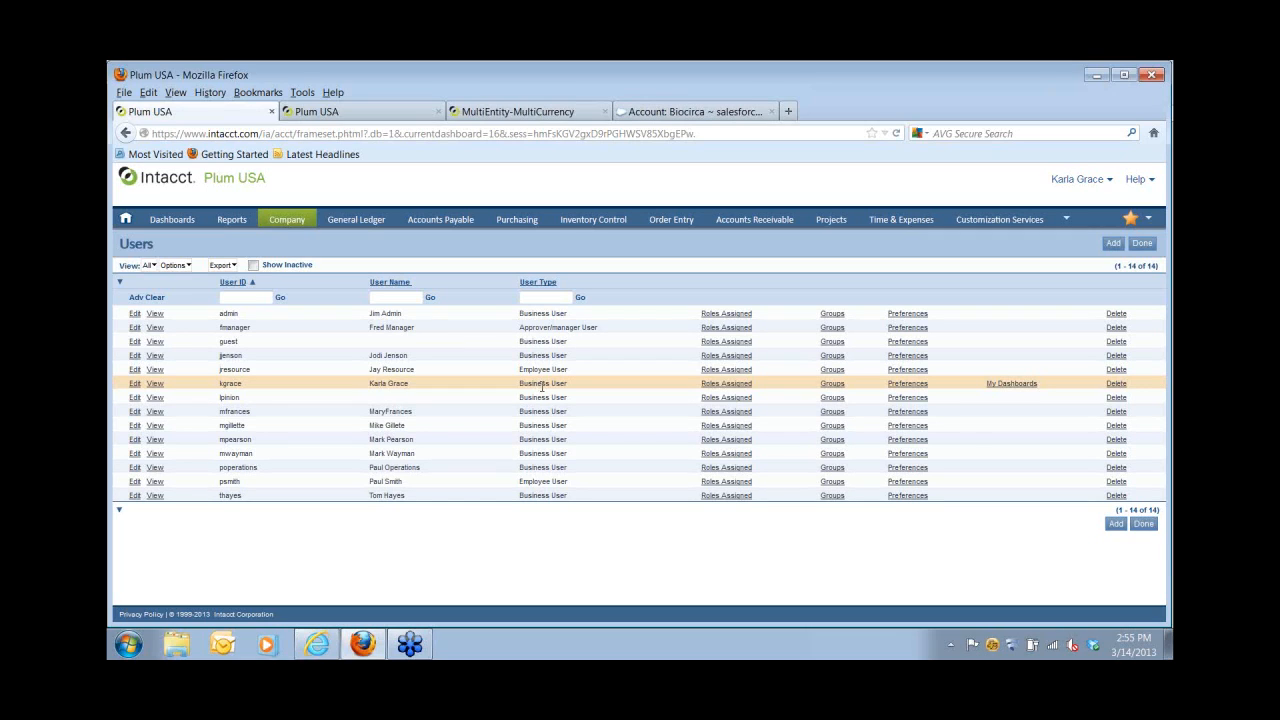
# Open the user's Controller role subscriptions and view its Accounts Payable permissions.
pyautogui.click(713, 388)
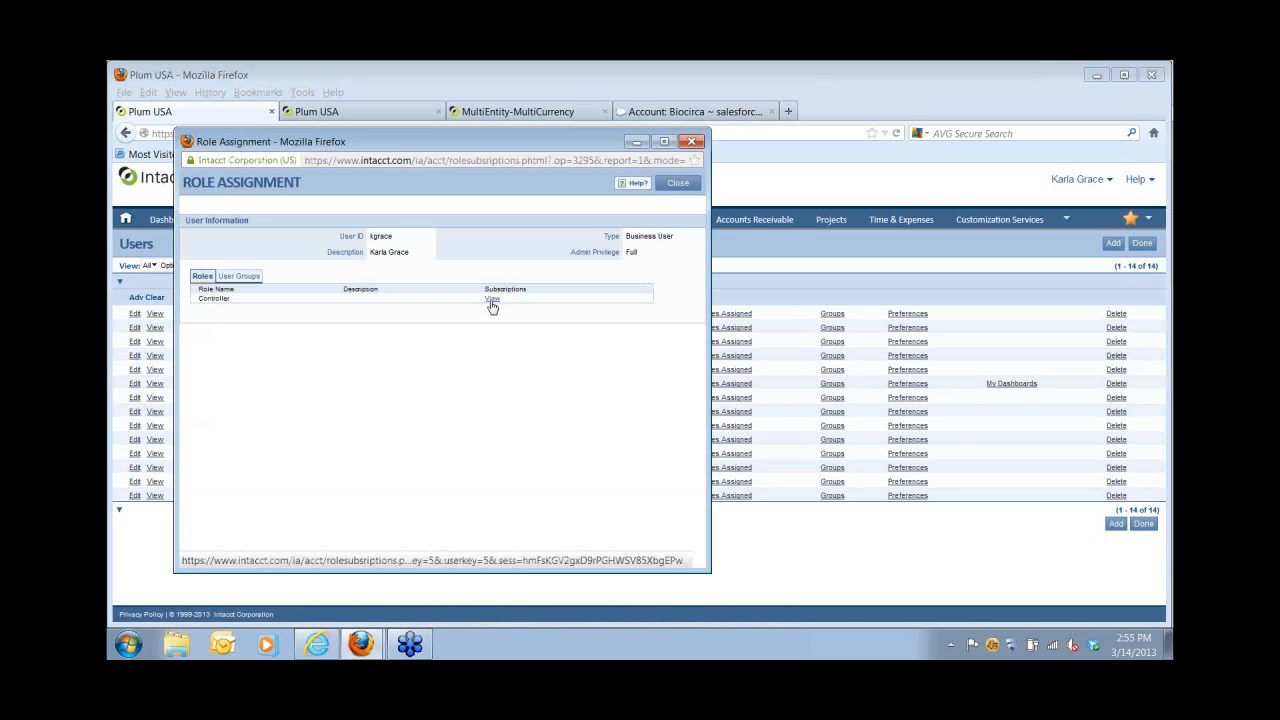
pyautogui.click(491, 301)
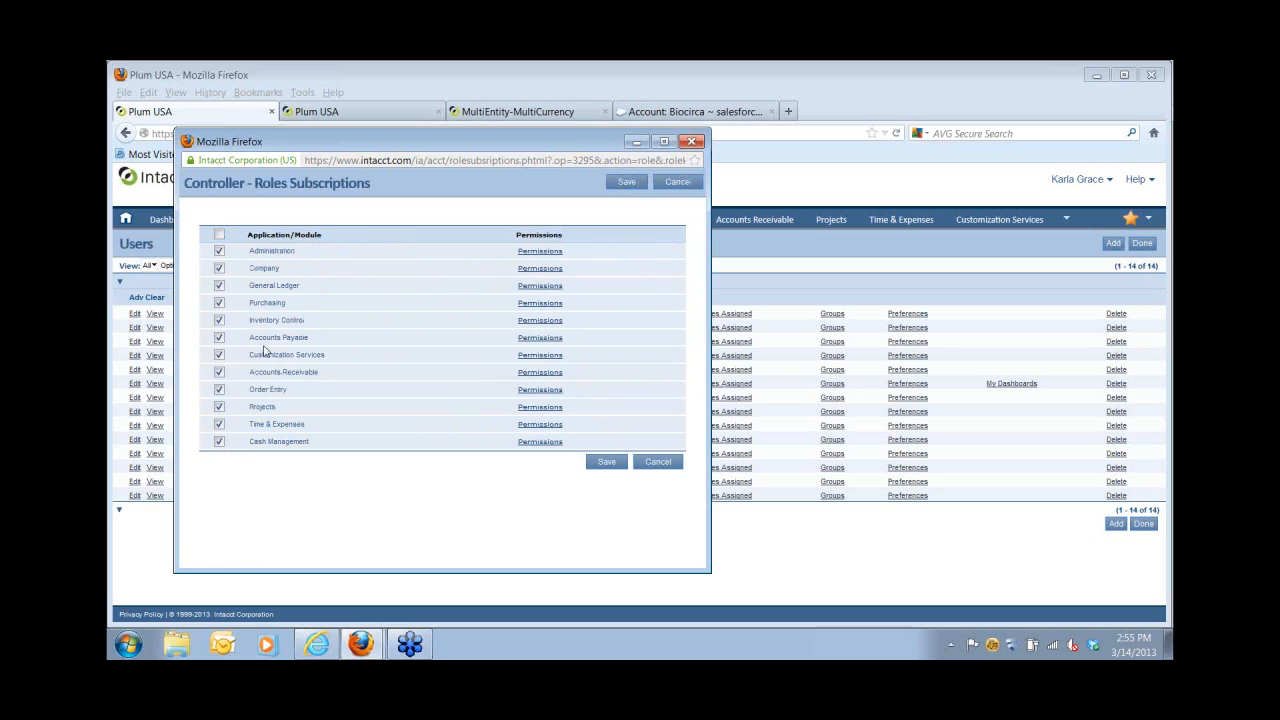
pyautogui.click(528, 339)
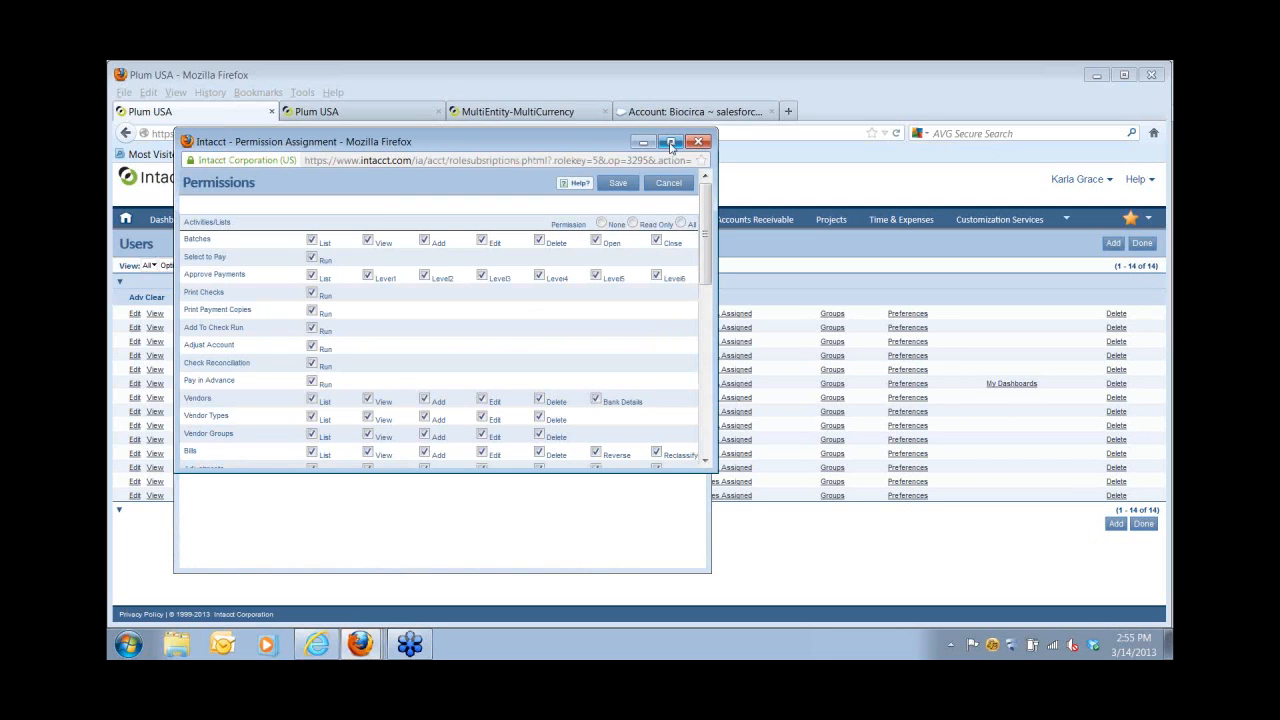
# Maximize and scroll through the Accounts Payable permissions, then cancel and close both role windows.
pyautogui.click(671, 142)
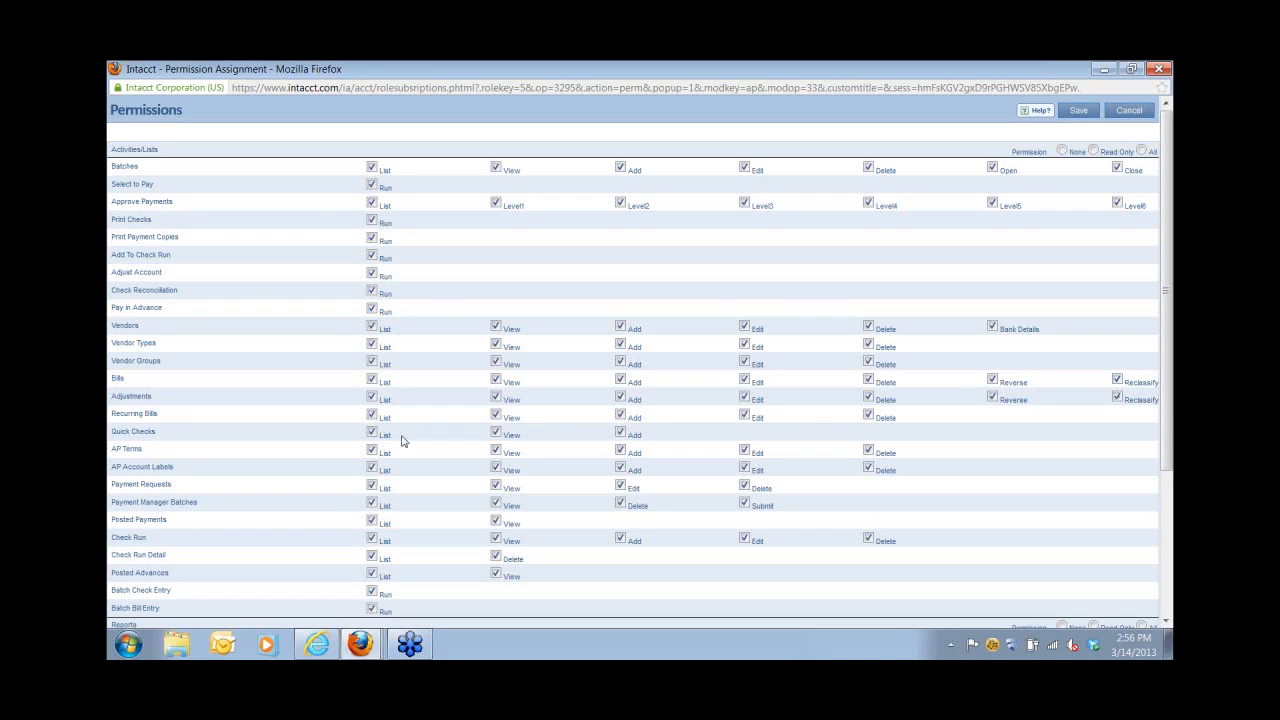
pyautogui.scroll(-3, 312, 535)
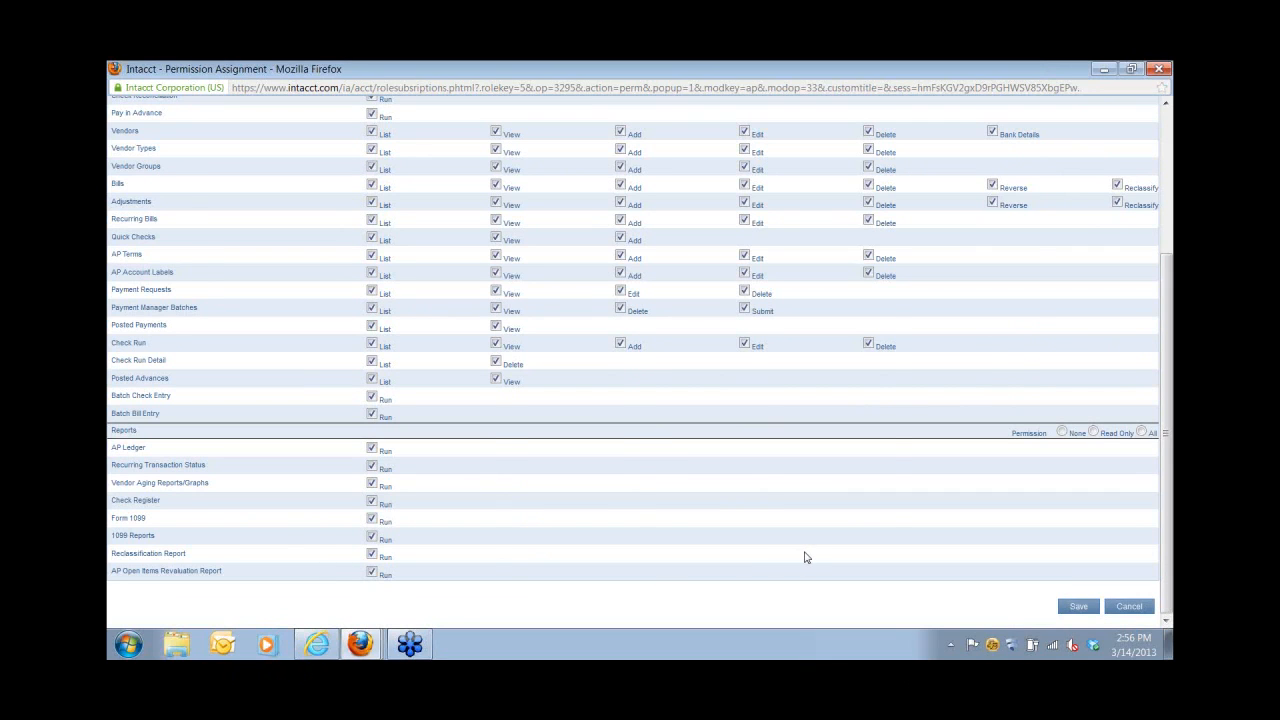
pyautogui.scroll(3, 815, 540)
pyautogui.click(1133, 117)
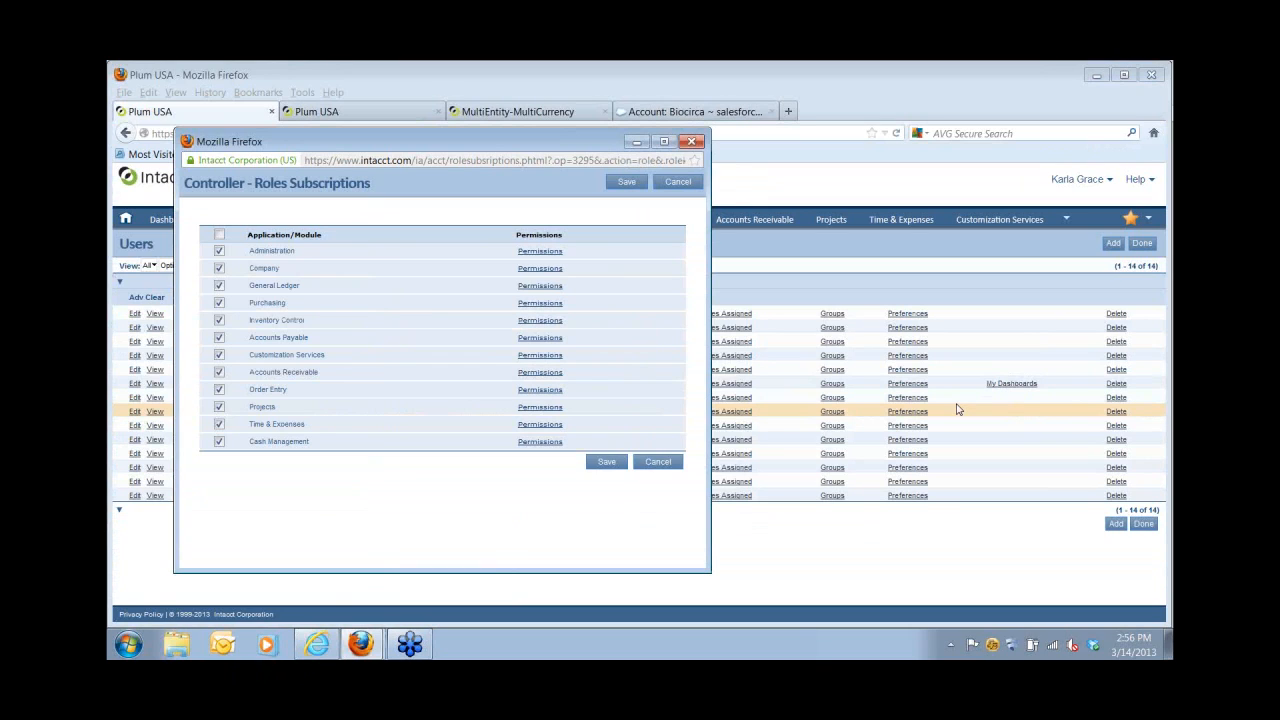
pyautogui.click(693, 143)
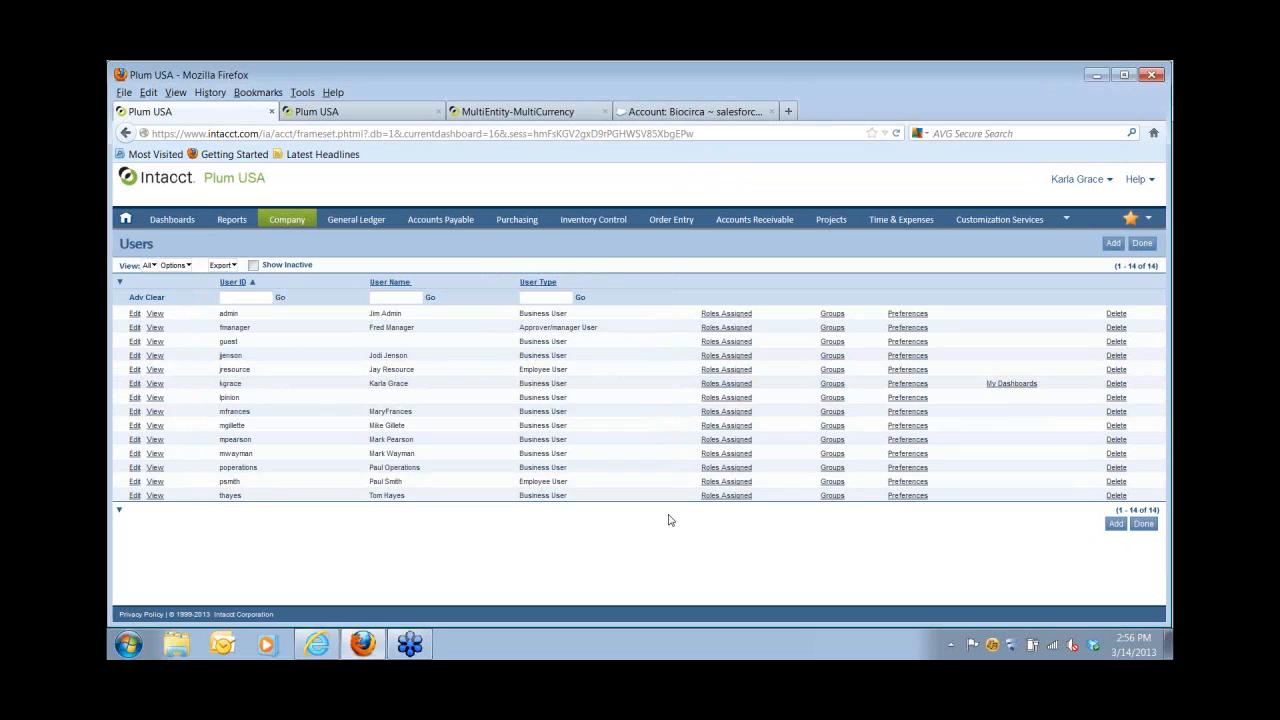
pyautogui.click(905, 385)
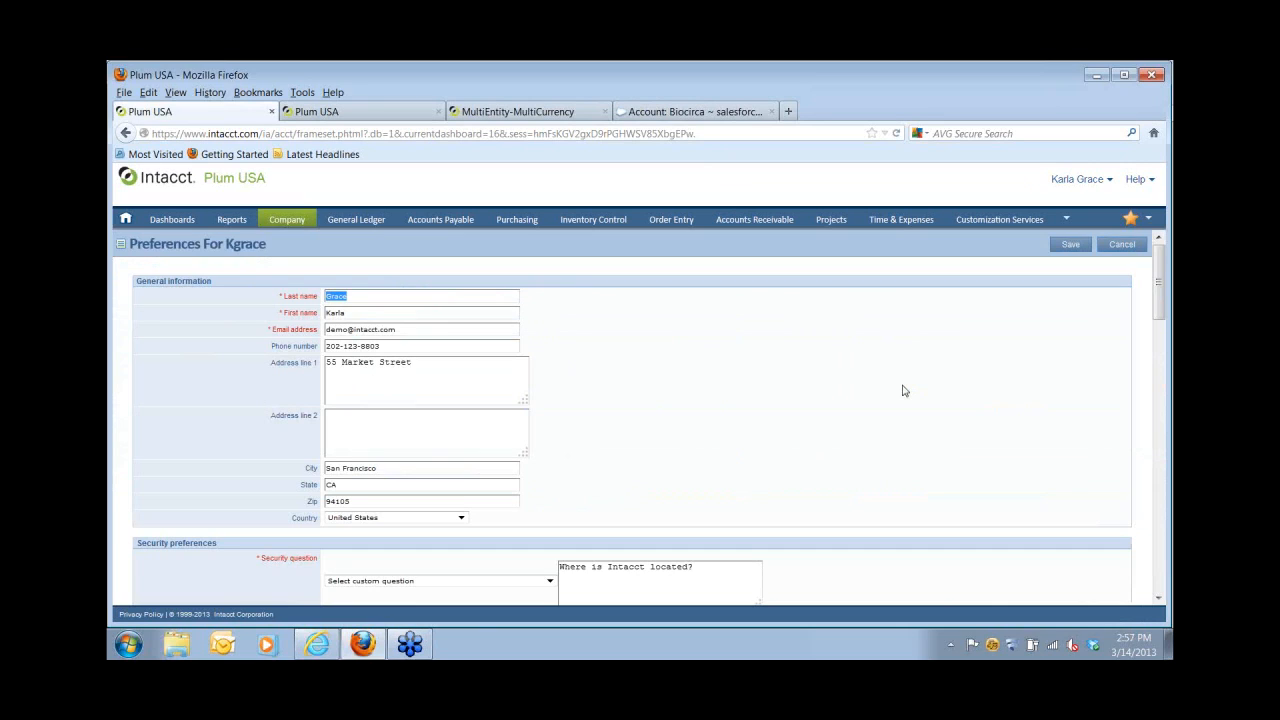
pyautogui.scroll(-1, 906, 400)
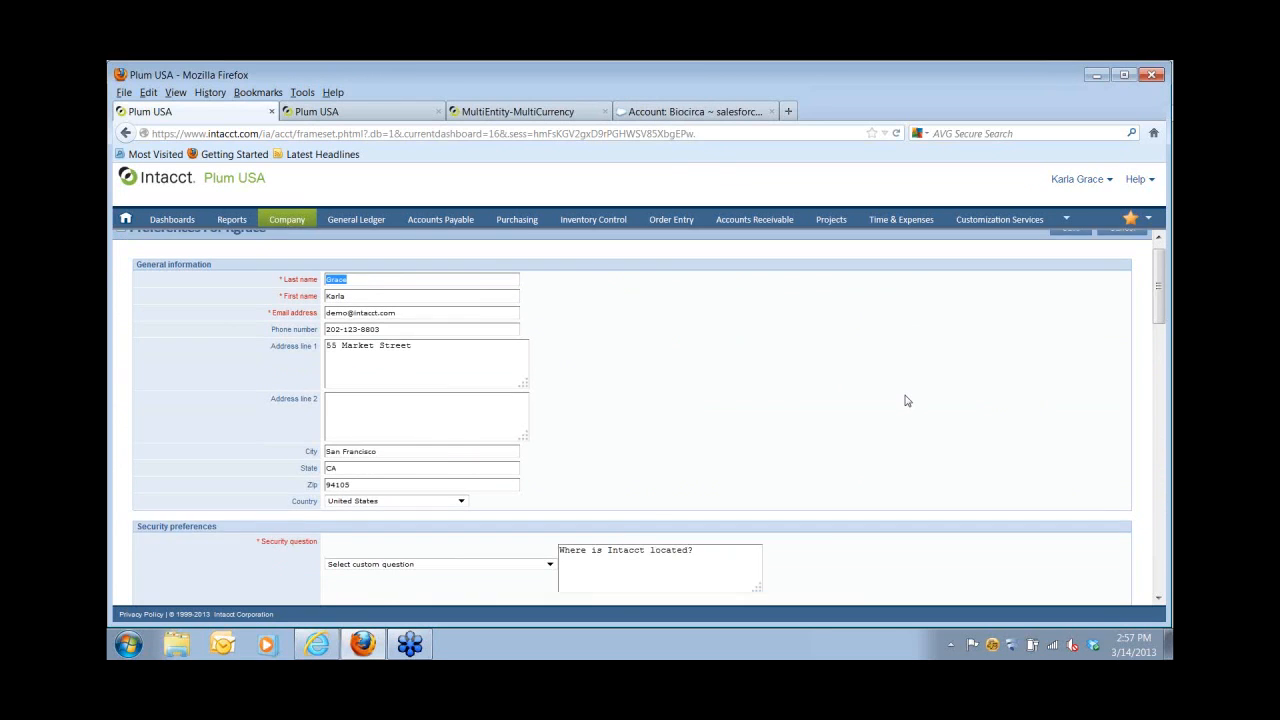
pyautogui.scroll(-10, 906, 400)
pyautogui.scroll(-3, 672, 462)
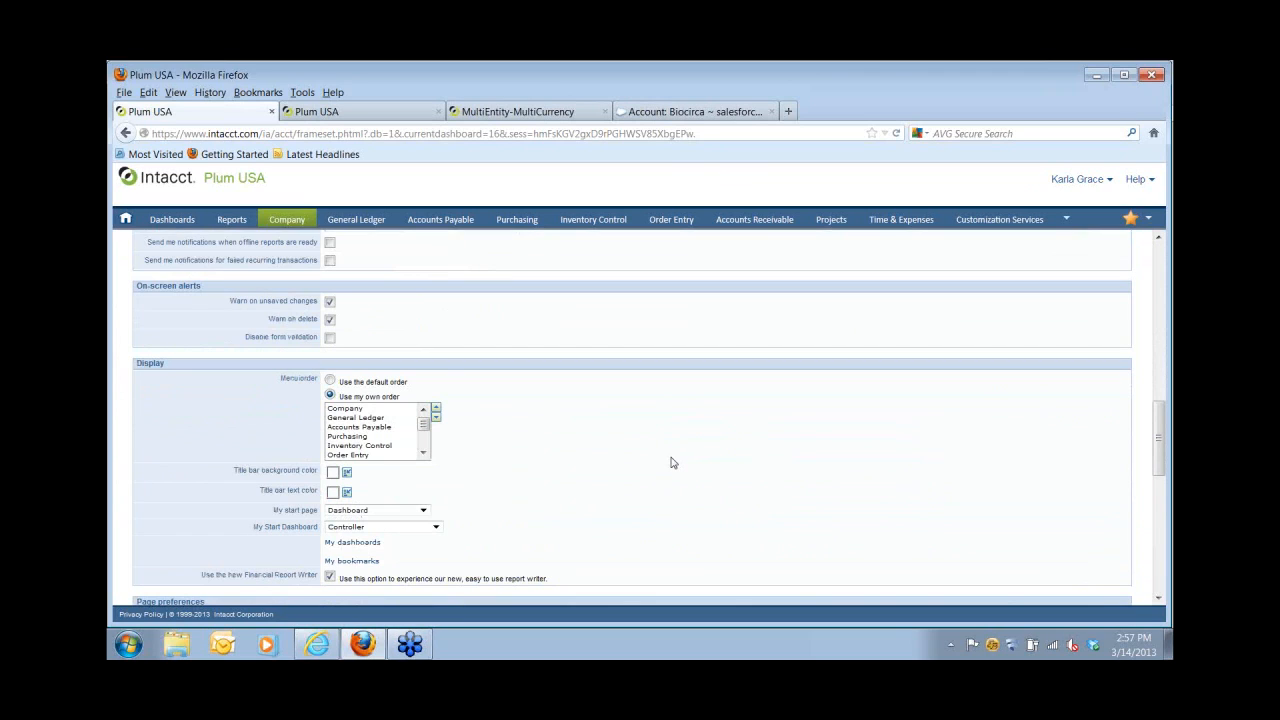
pyautogui.click(384, 447)
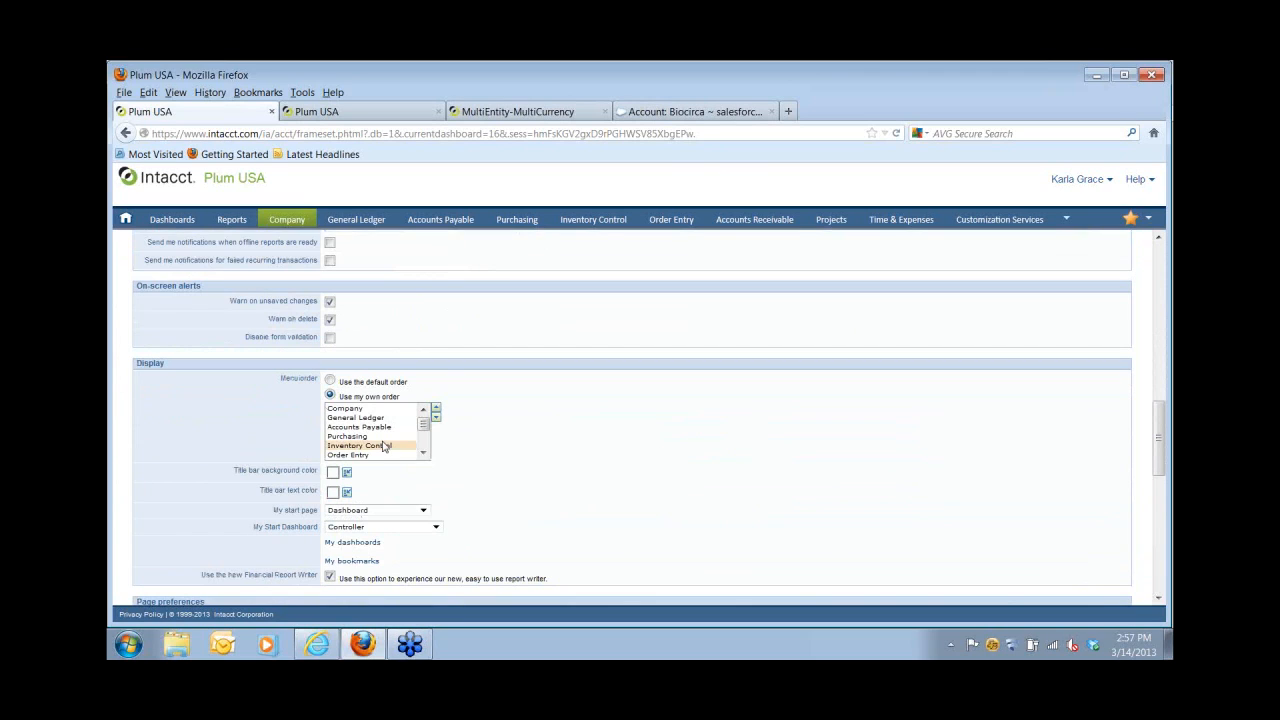
pyautogui.press('Up')
pyautogui.scroll(-7, 482, 522)
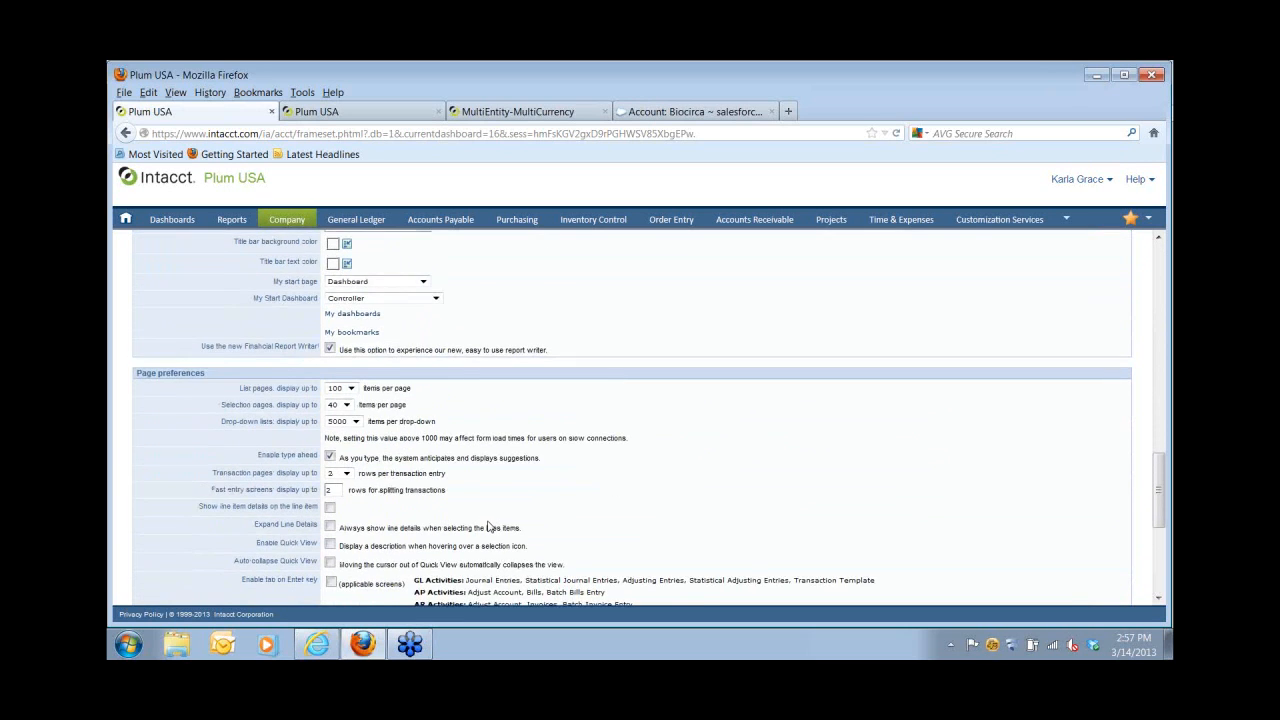
pyautogui.scroll(2, 510, 519)
pyautogui.scroll(10, 530, 520)
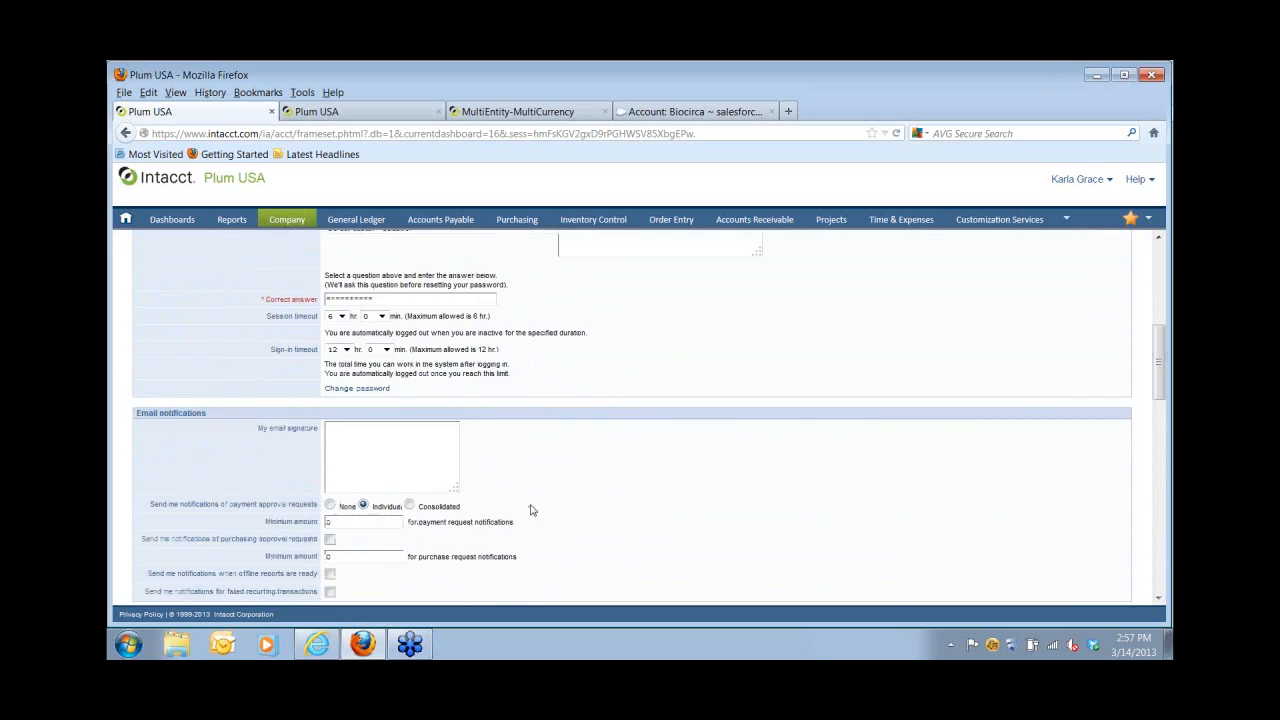
pyautogui.scroll(5, 532, 509)
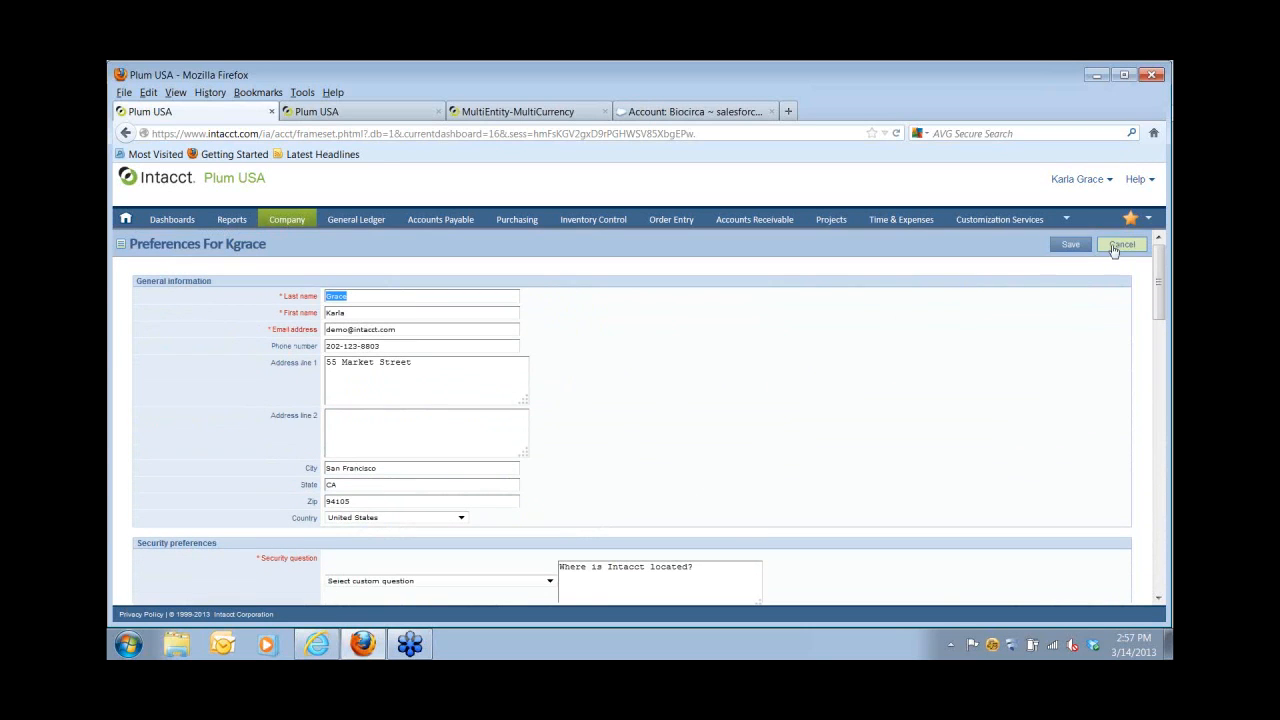
pyautogui.click(1121, 246)
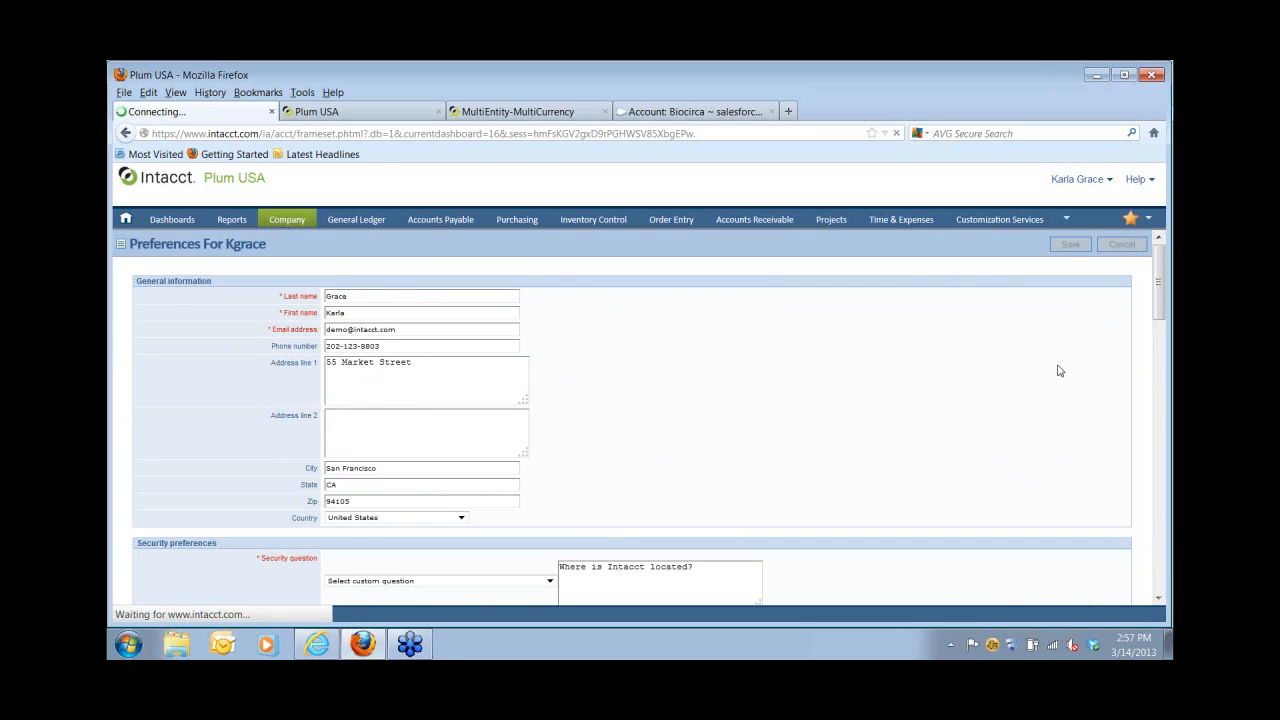